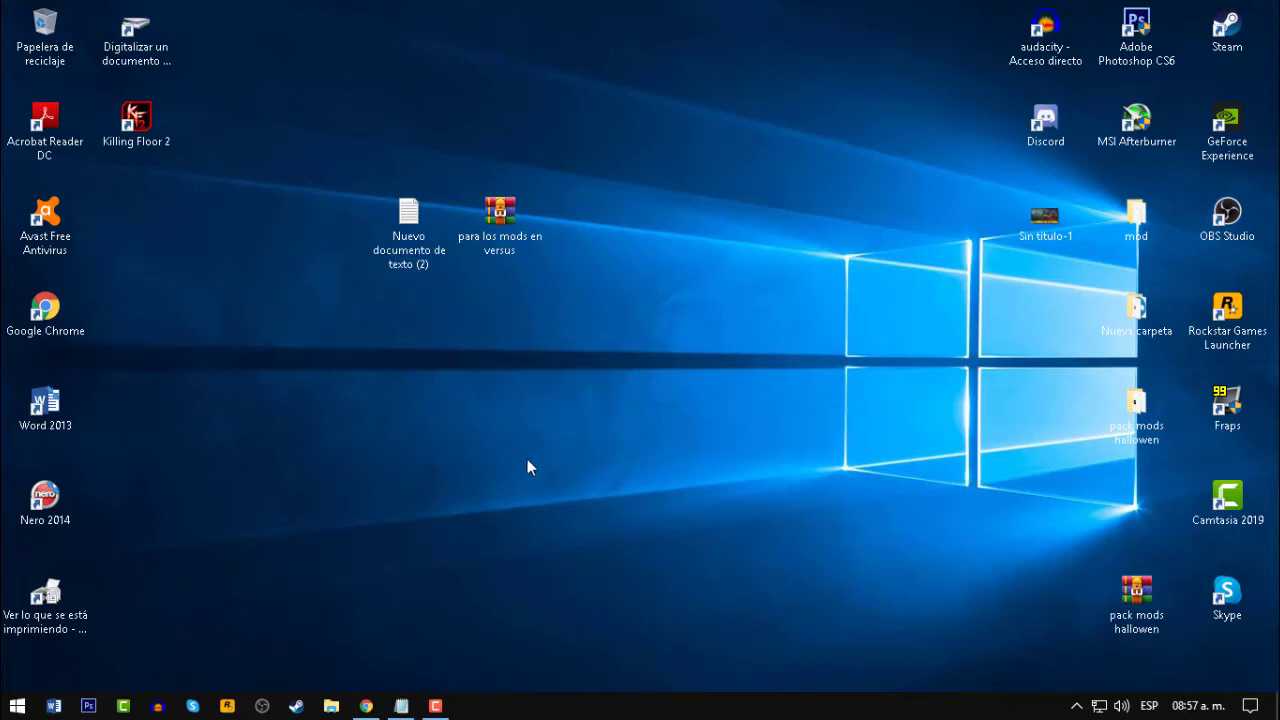
click(401, 705)
drag(349, 257, 55, 182)
click(100, 196)
double_click(198, 198)
right_click(198, 198)
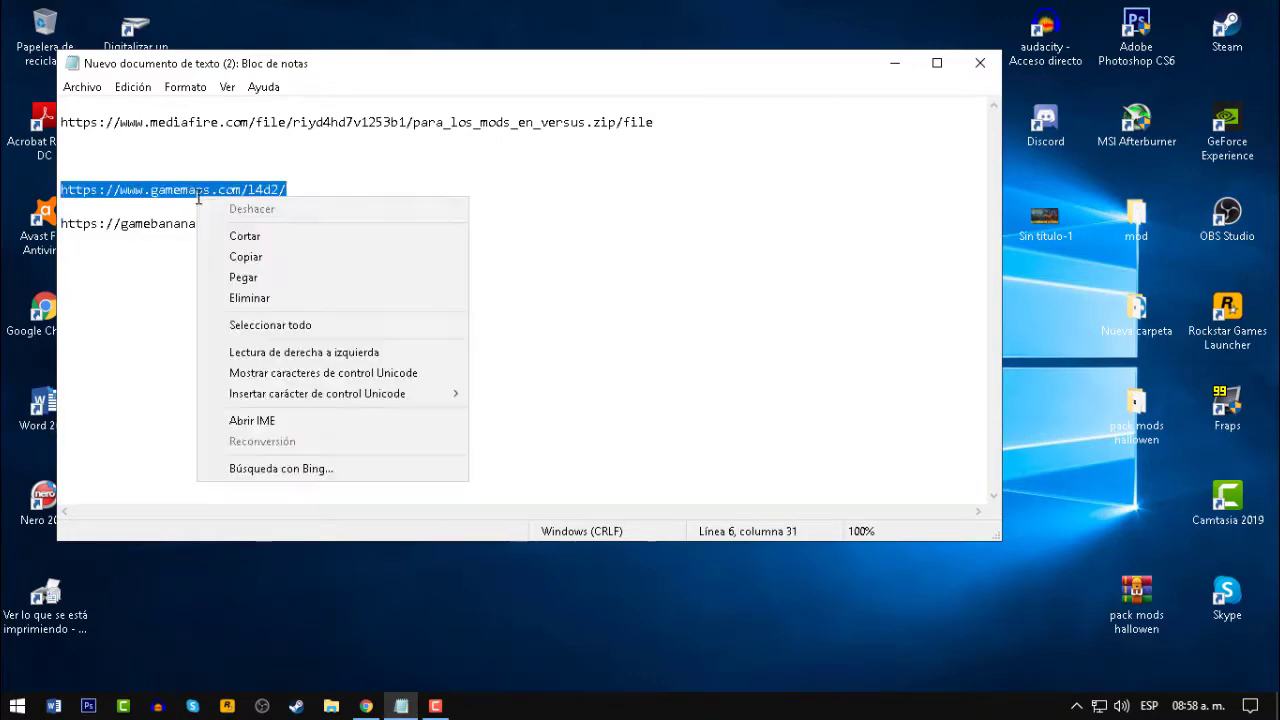
click(255, 257)
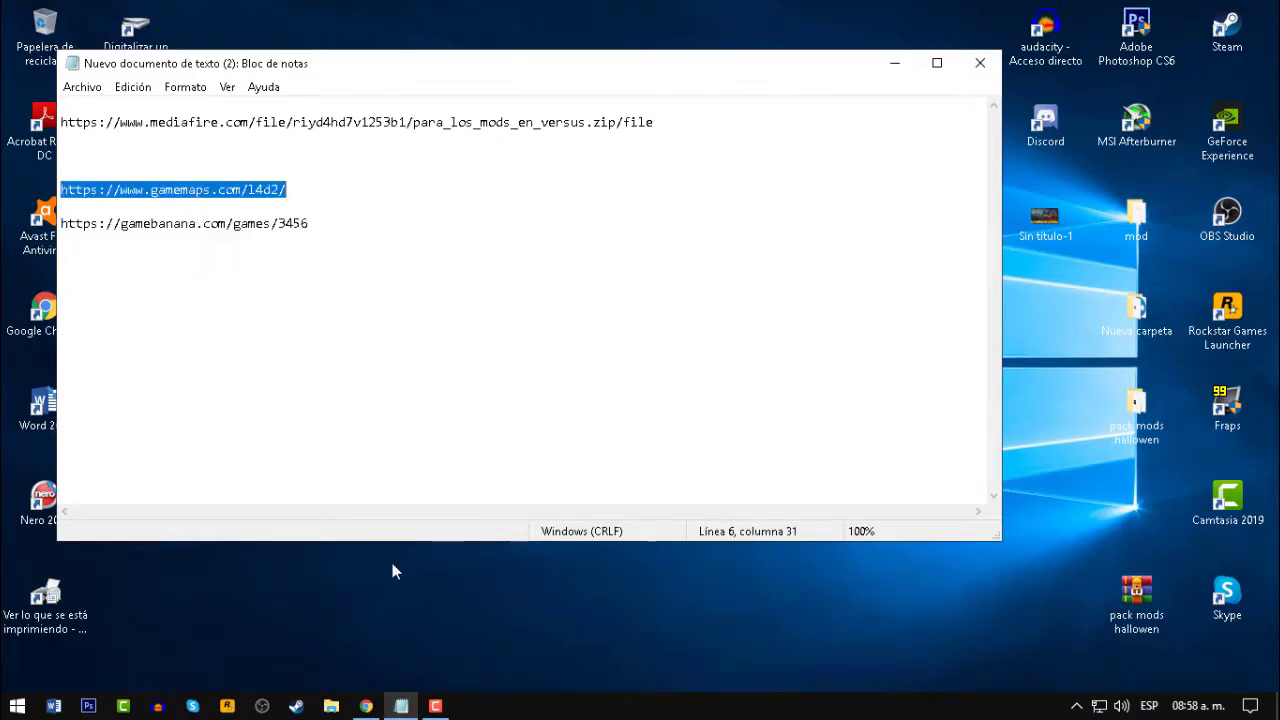
- Switch to Chrome and load the copied gamemaps.com/l4d2 address in the current tab
click(366, 705)
click(332, 49)
right_click(332, 49)
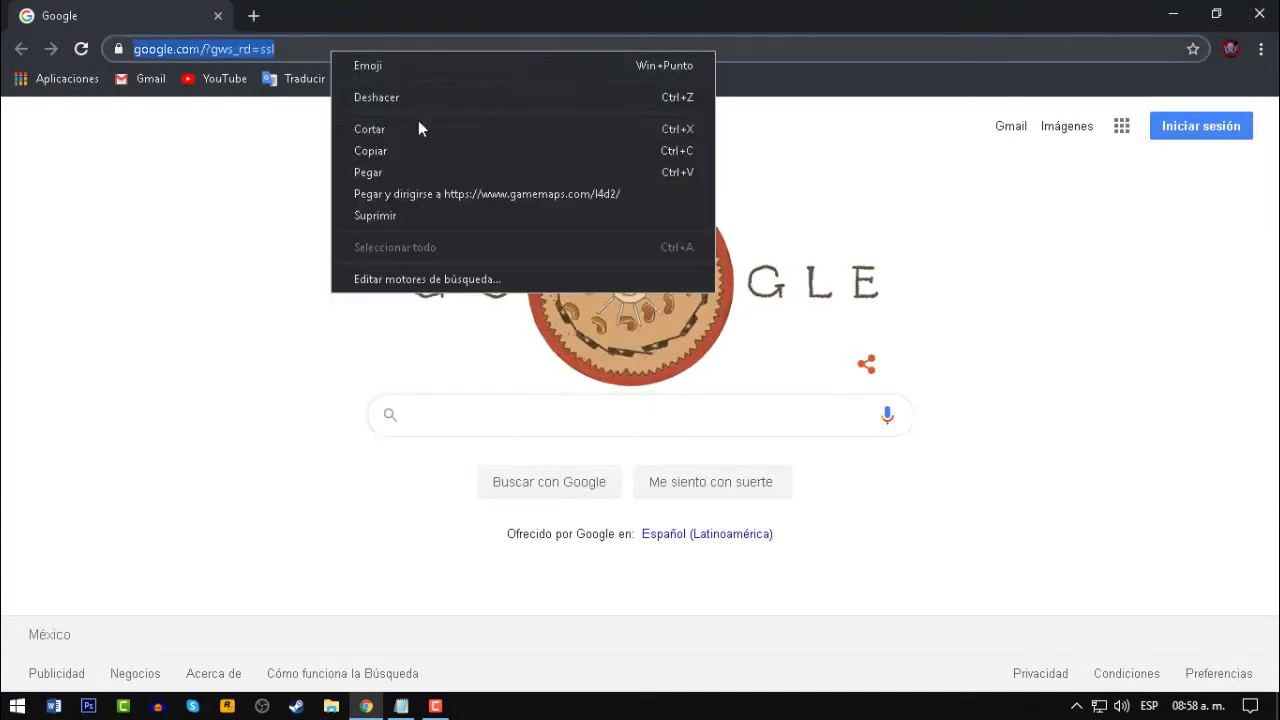
click(423, 194)
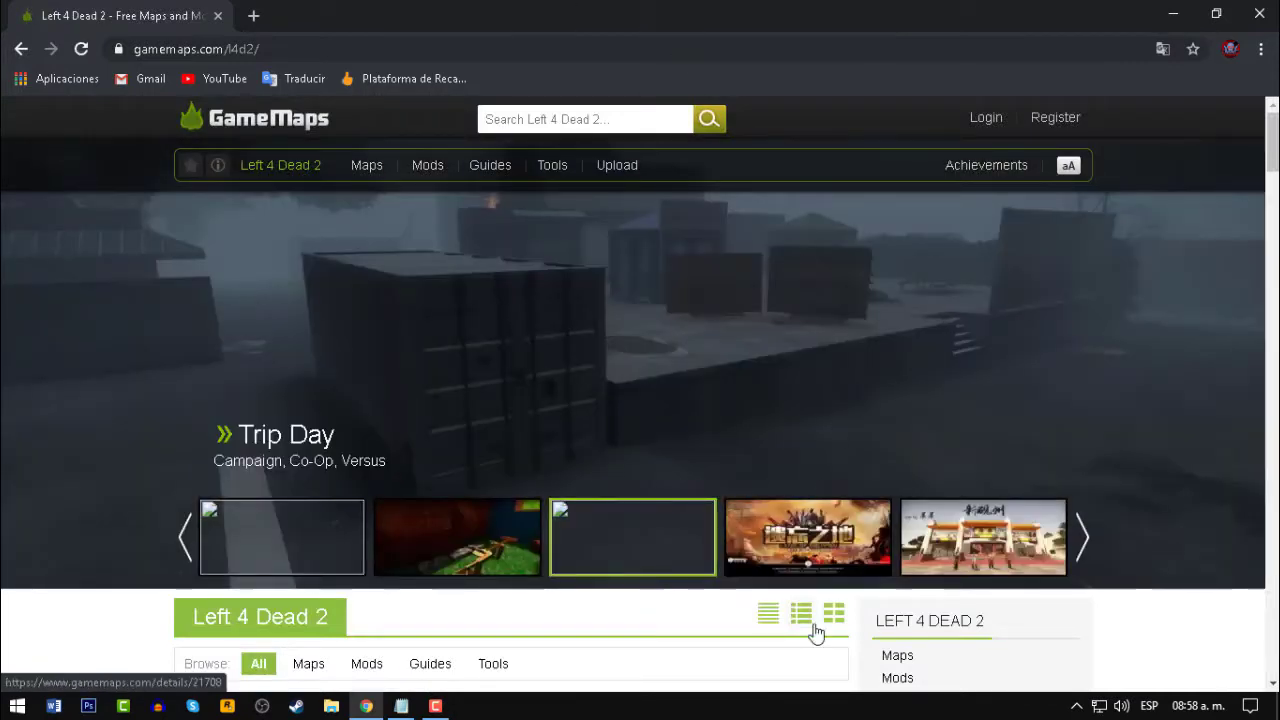
- Open the Leon Bill Kennedy - Resident Evil 2 Remake mod from the GameMaps list in a new tab and switch to it
drag(1273, 168, 1273, 282)
middle_click(258, 345)
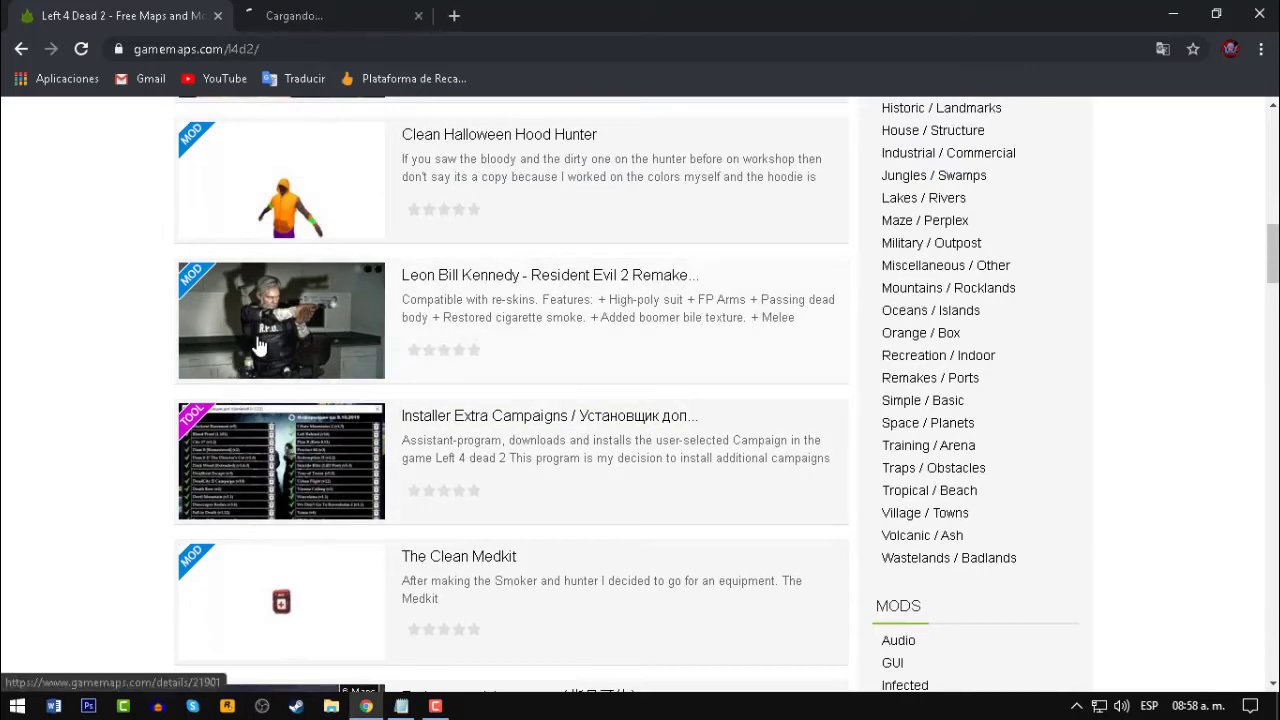
key(ctrl+Tab)
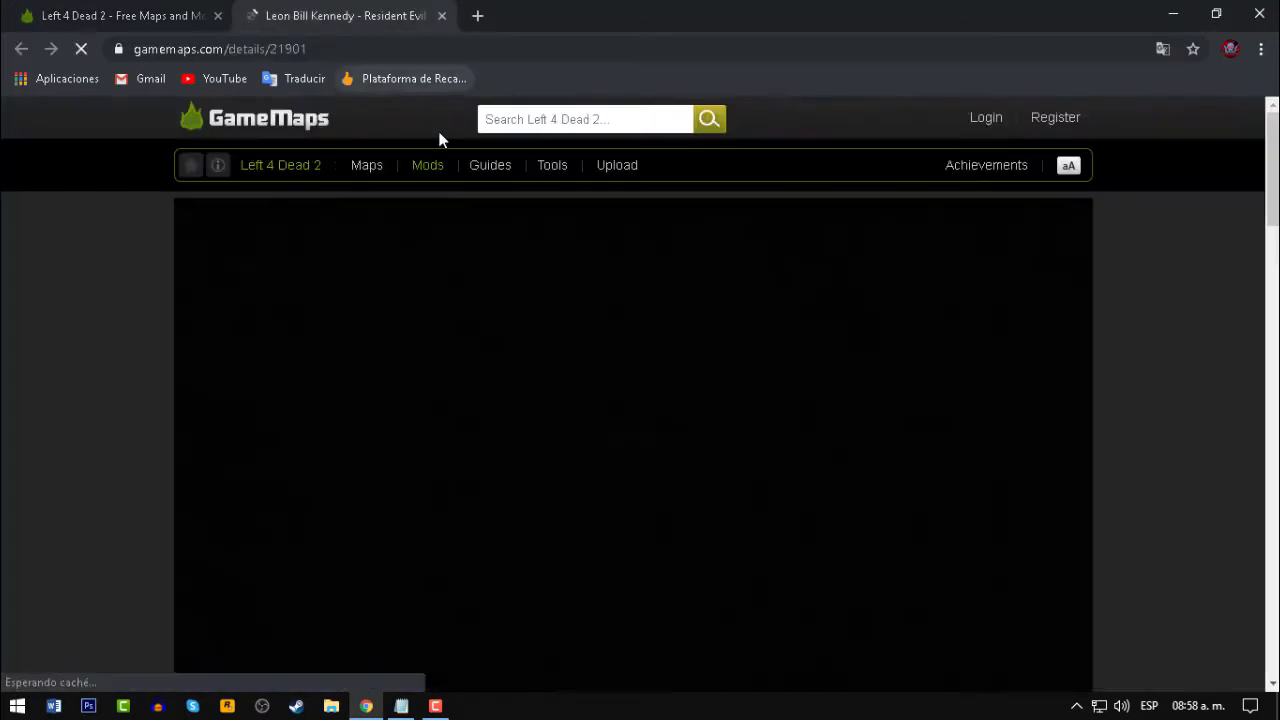
- Look through several preview images in the Leon Bill Kennedy mod's gallery and hide the image caption
scroll(1107, 356, down, 1)
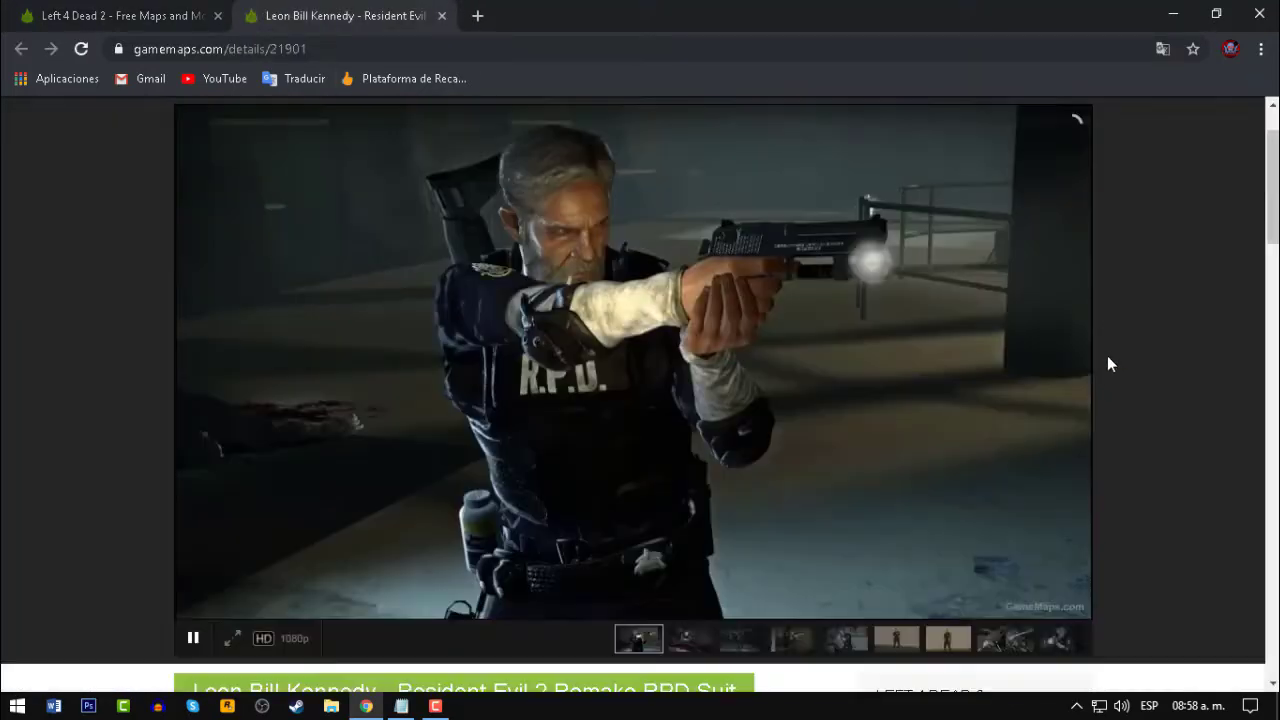
click(692, 640)
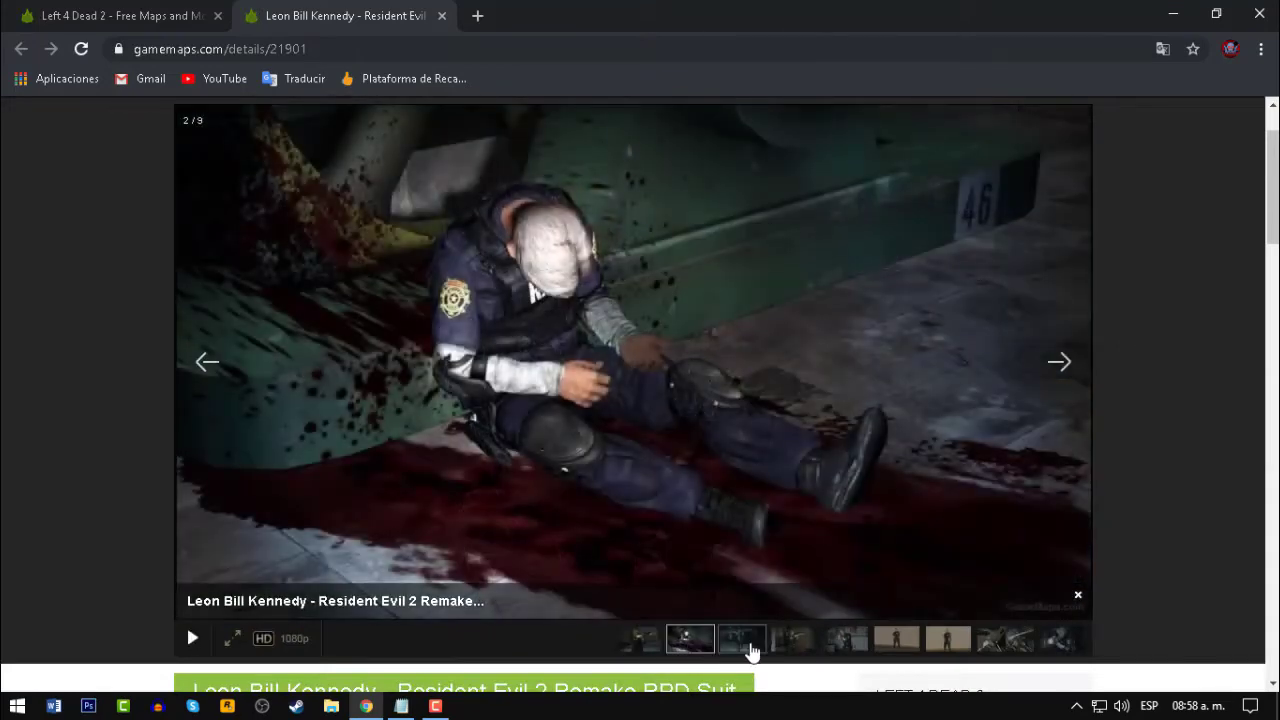
click(752, 645)
click(824, 650)
click(900, 643)
click(1078, 595)
- Download the Leon Bill Kennedy mod from the Salt Lake City, USA mirror and save the ZIP to Escritorio
scroll(1077, 500, down, 3)
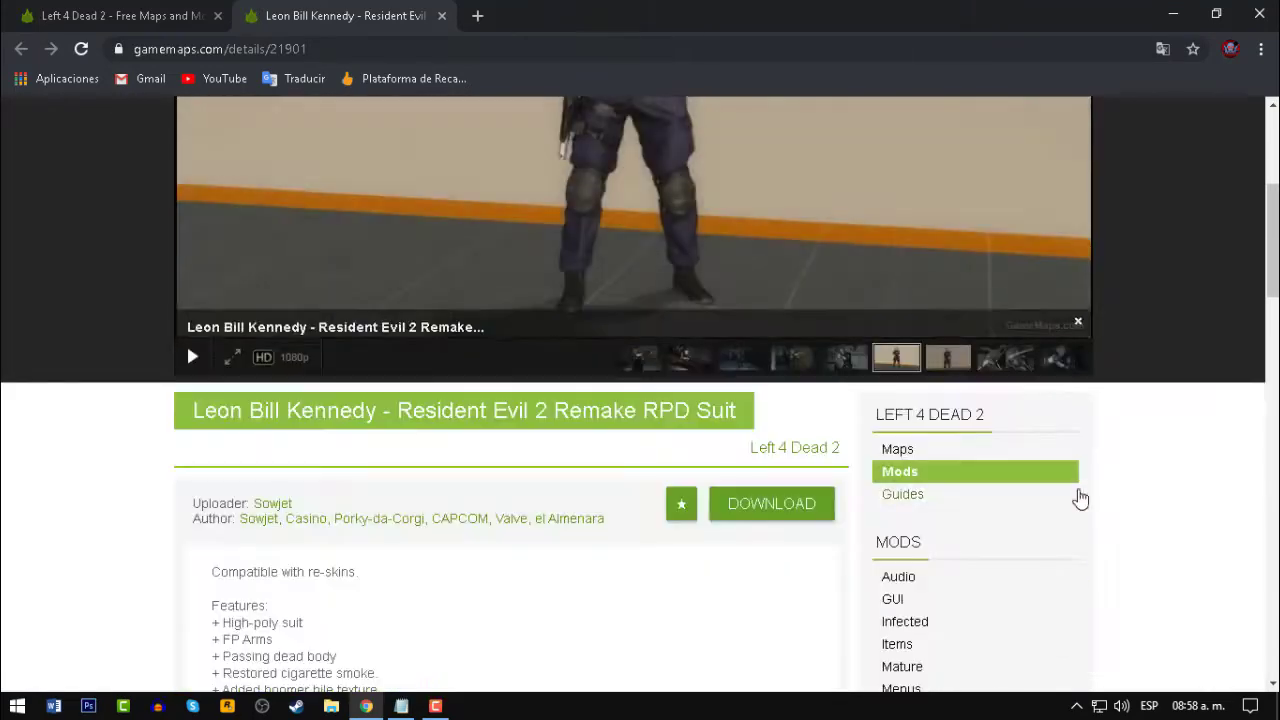
click(808, 506)
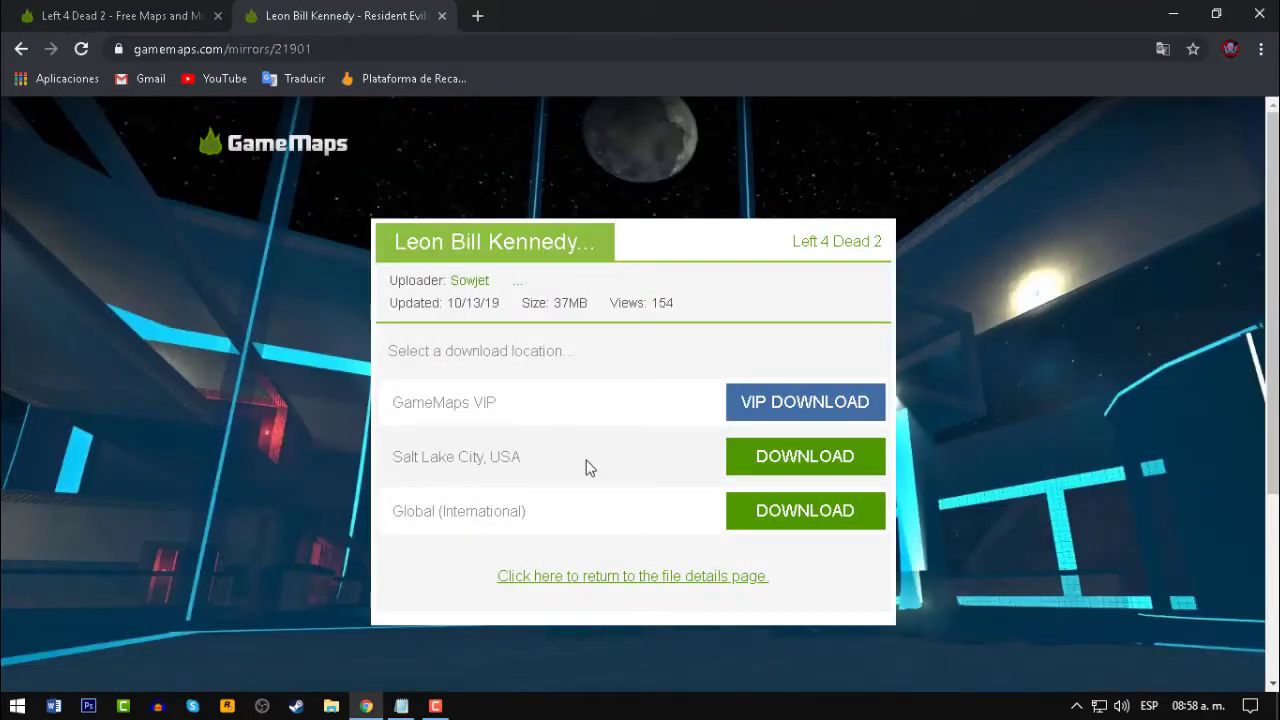
drag(383, 520, 529, 523)
click(427, 444)
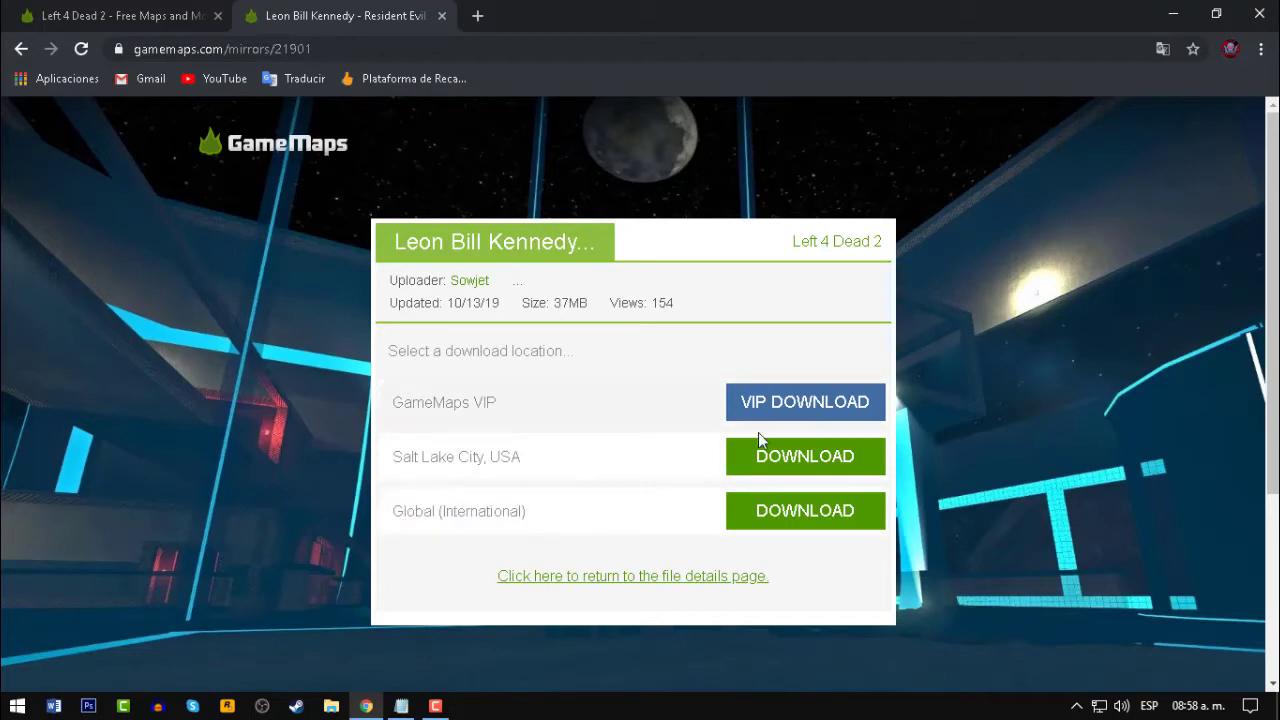
click(805, 458)
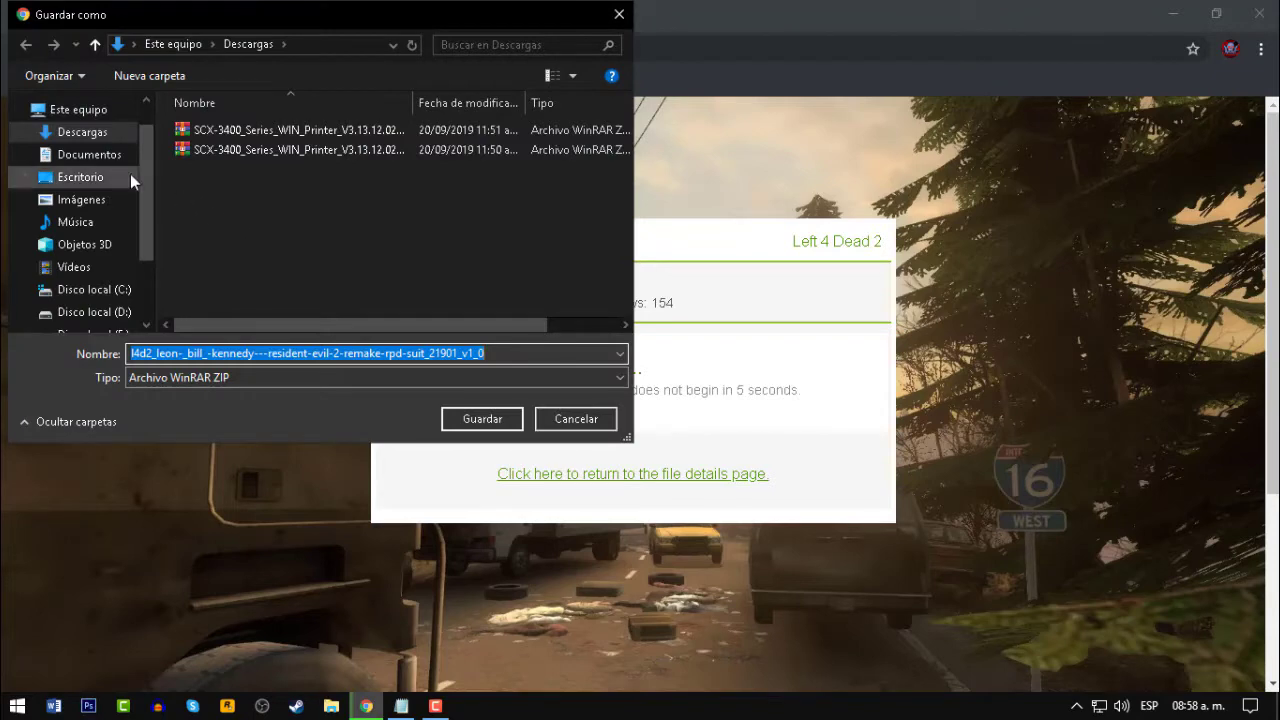
click(105, 172)
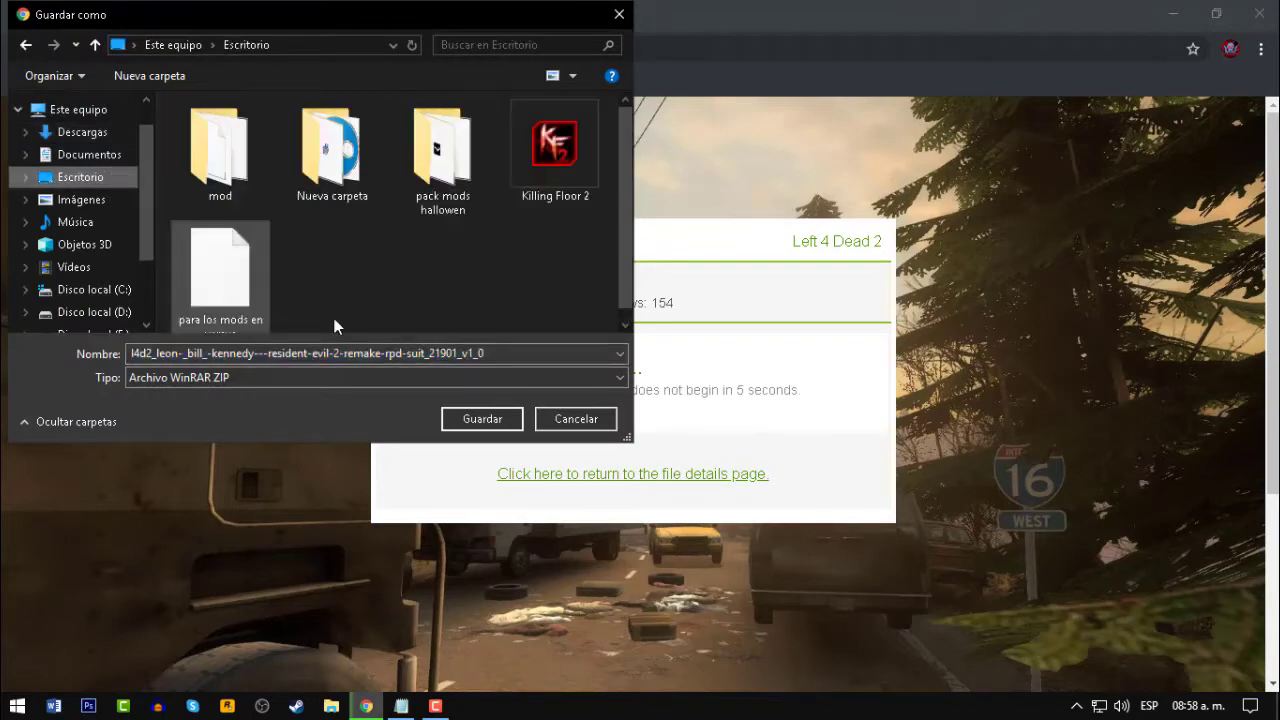
click(480, 419)
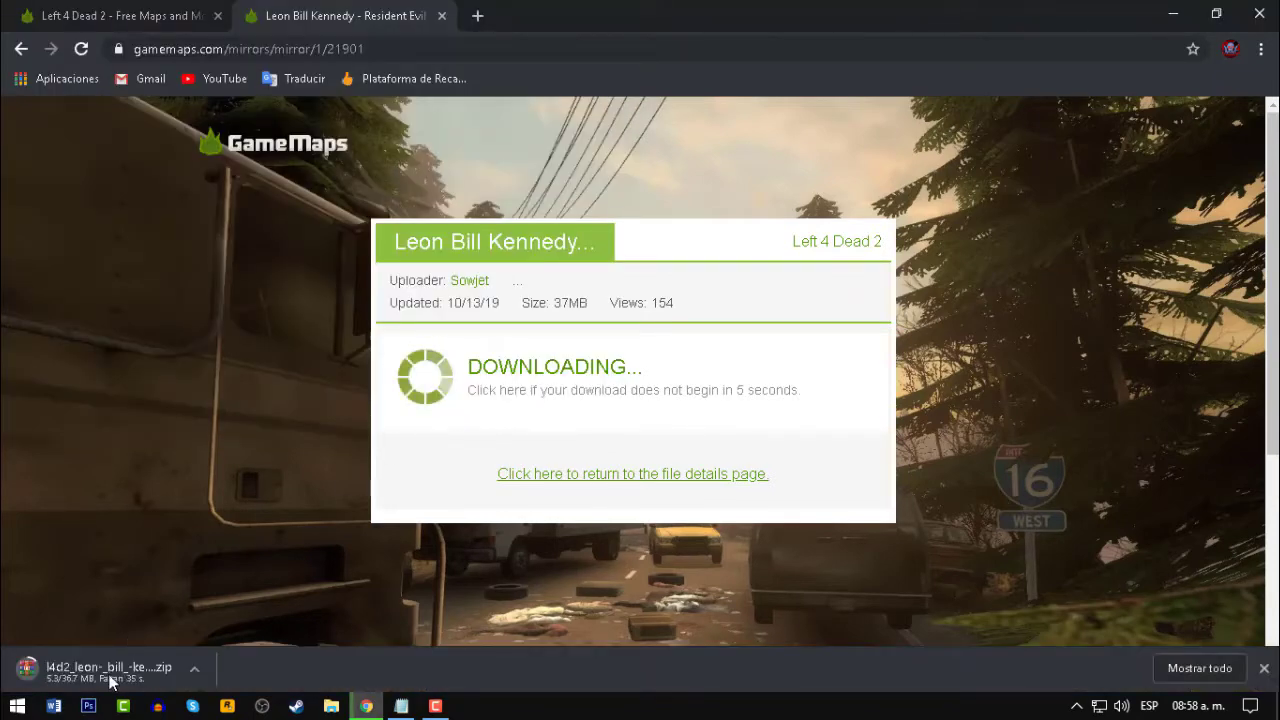
click(1173, 14)
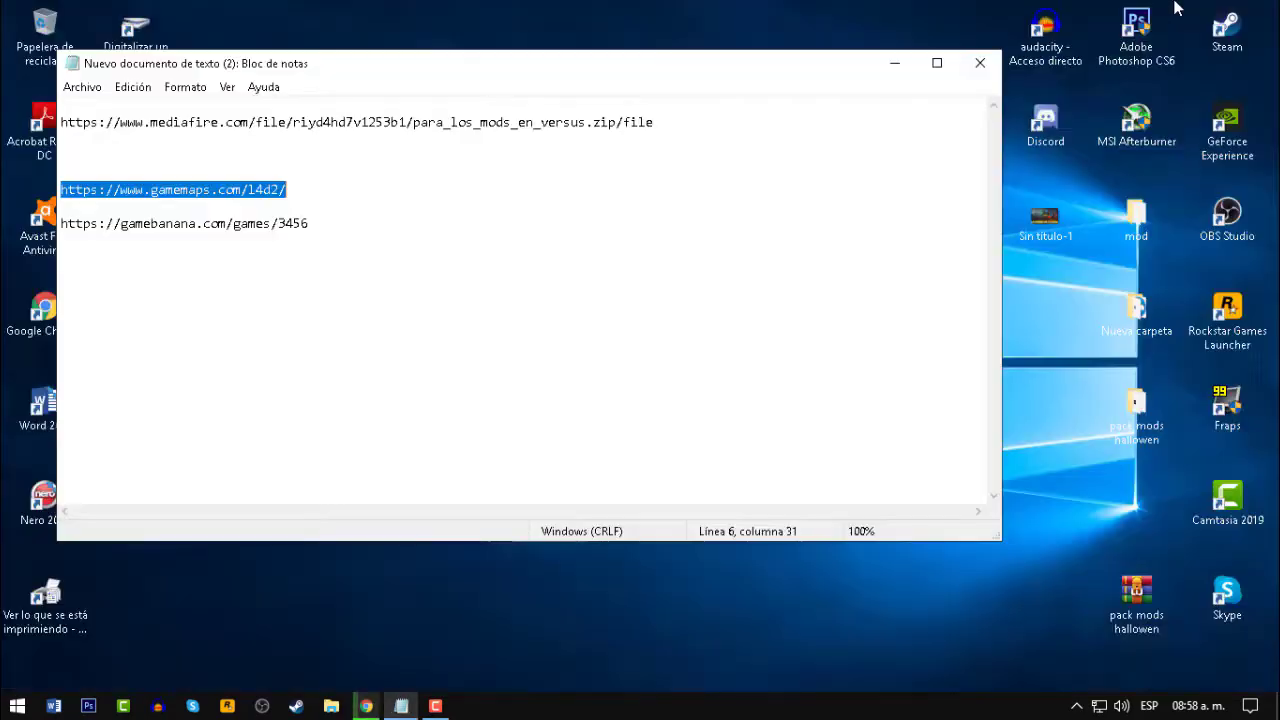
drag(60, 223, 309, 223)
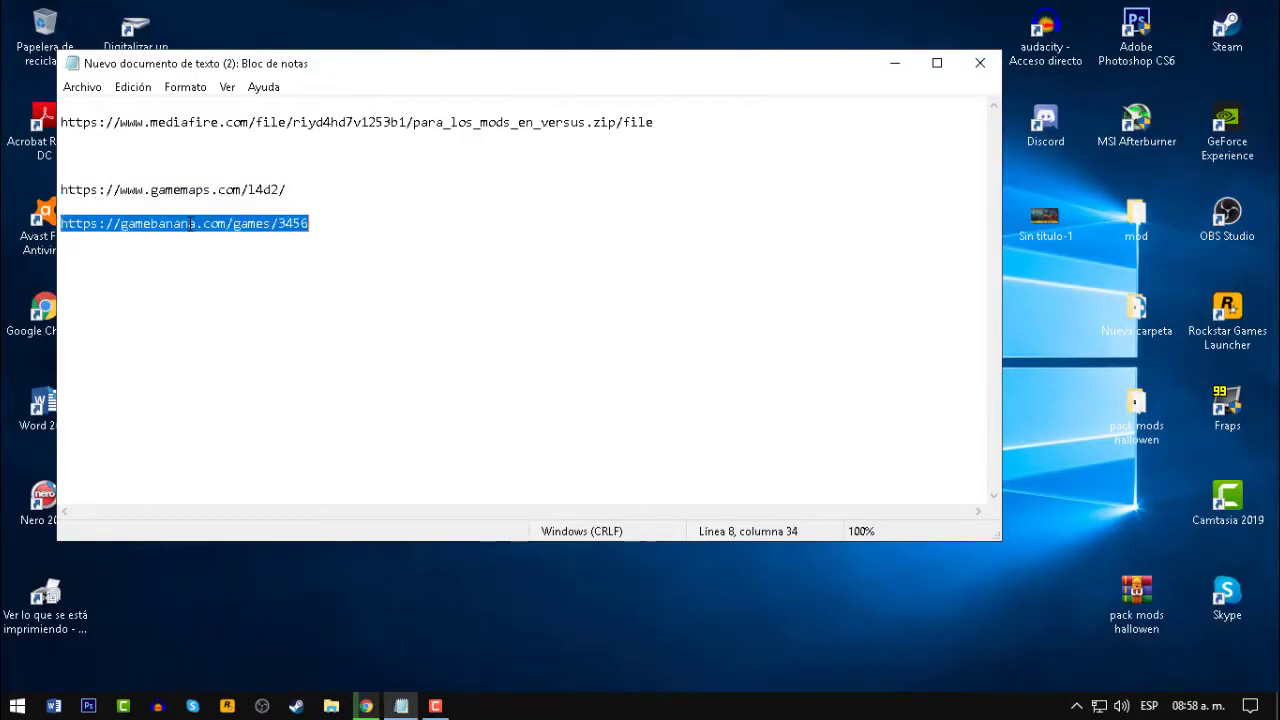
right_click(187, 223)
click(215, 279)
right_click(162, 224)
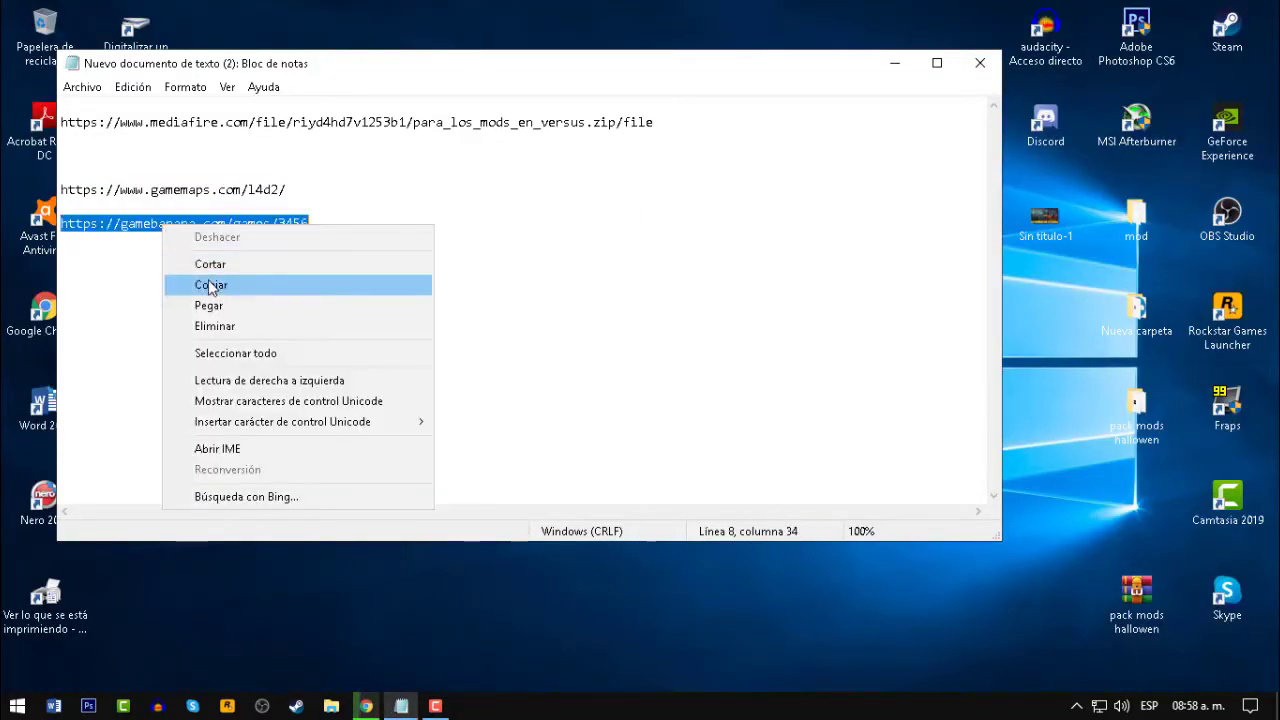
click(212, 286)
- Load the copied GameBanana address in Chrome's GameMaps listing tab and close the Leon Bill Kennedy tab
click(366, 706)
click(150, 15)
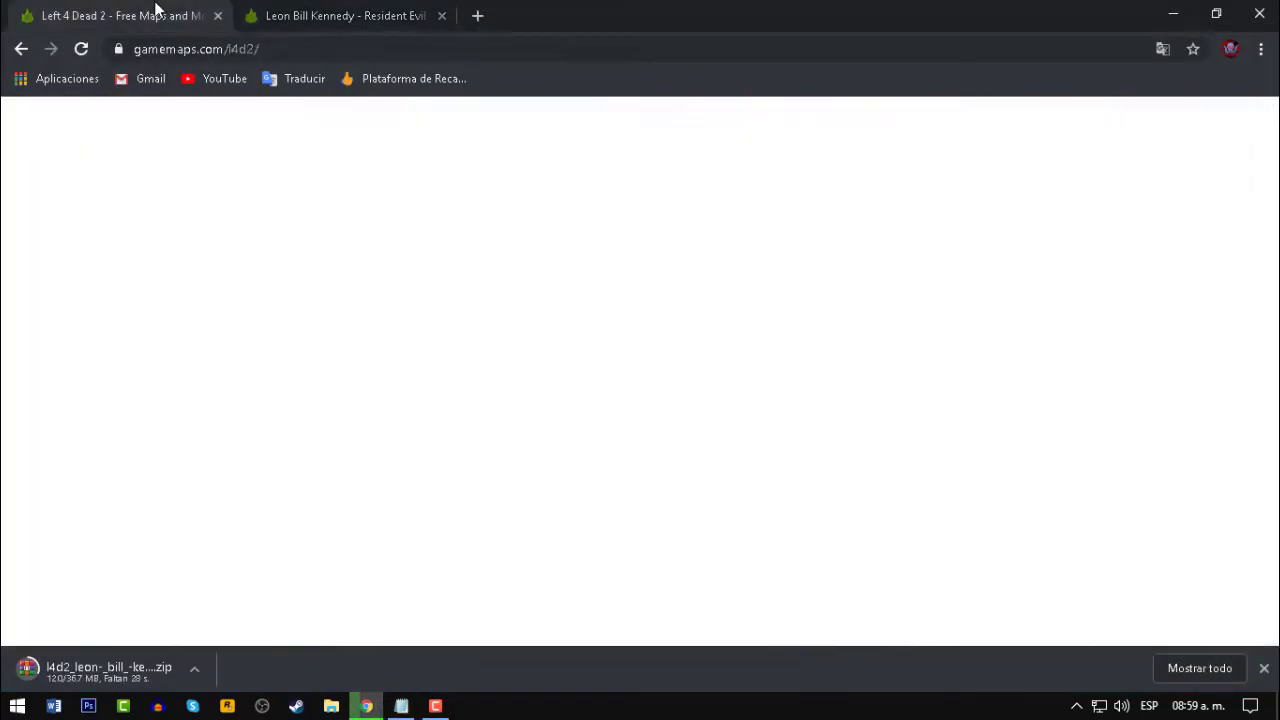
right_click(428, 50)
click(527, 196)
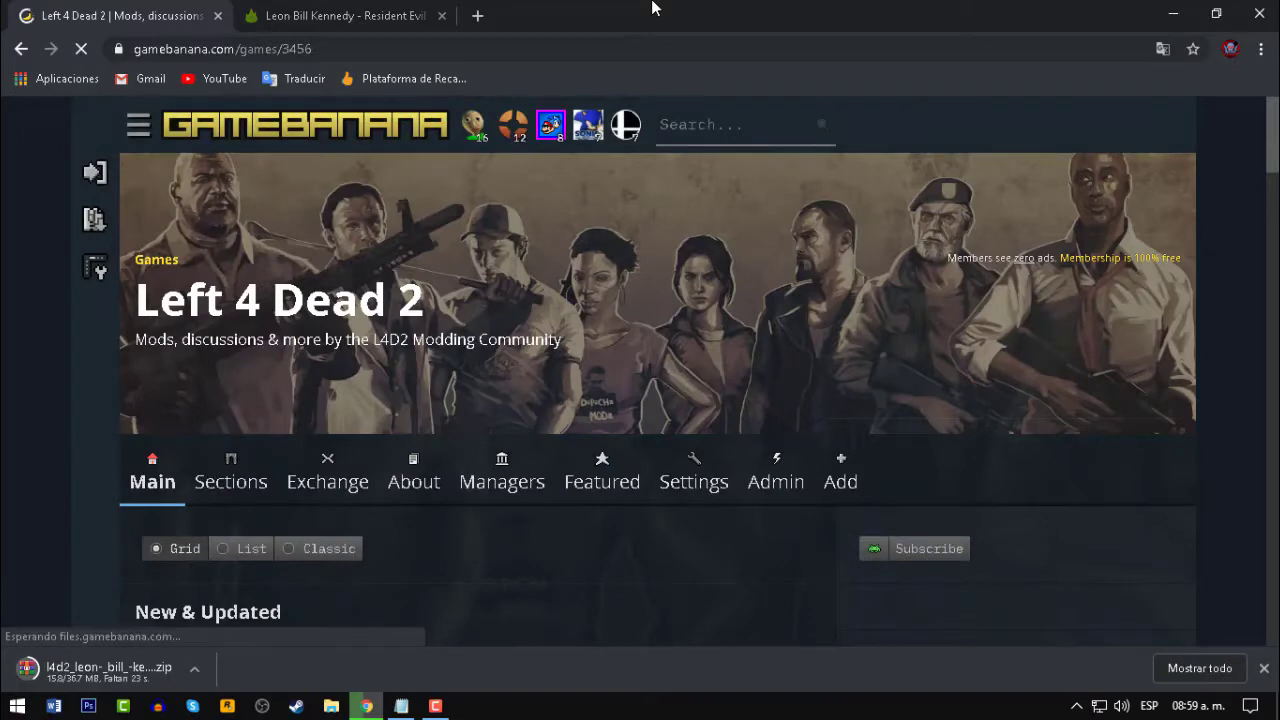
click(442, 15)
- Browse the new and updated Left 4 Dead 2 mods and the section list on the GameBanana page
scroll(974, 360, down, 2)
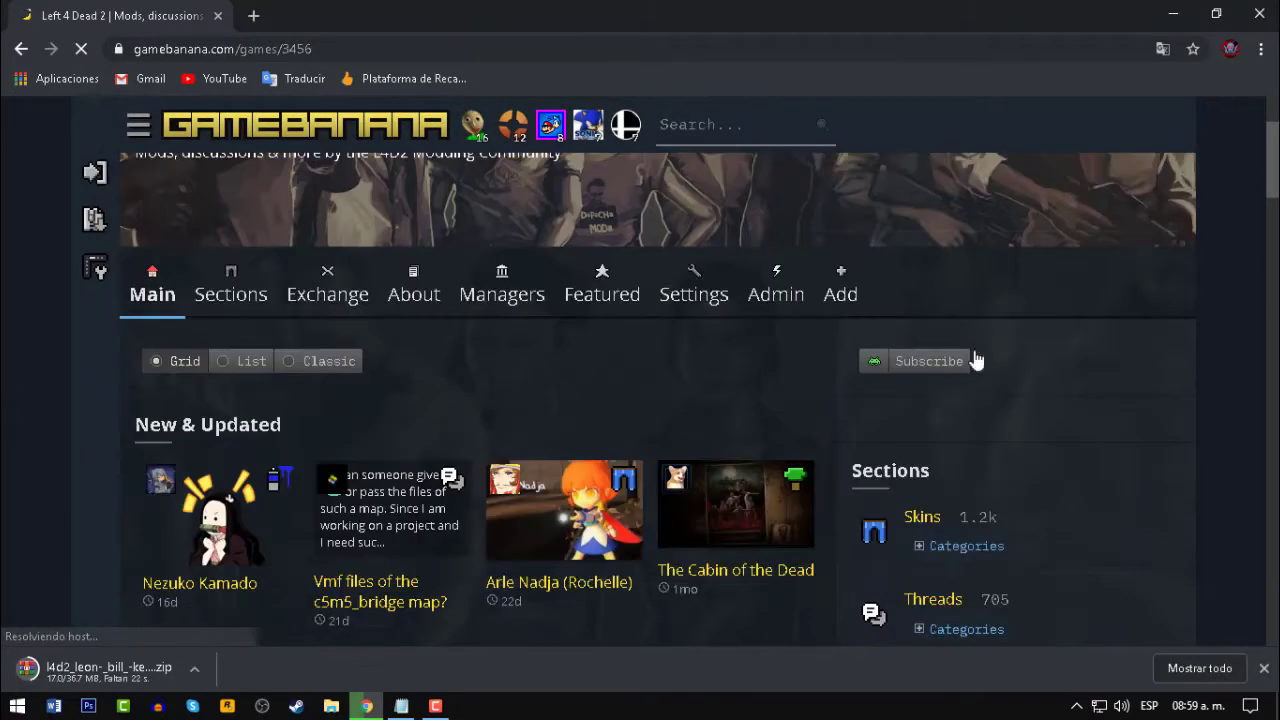
scroll(1249, 280, up, 1)
scroll(1274, 168, down, 3)
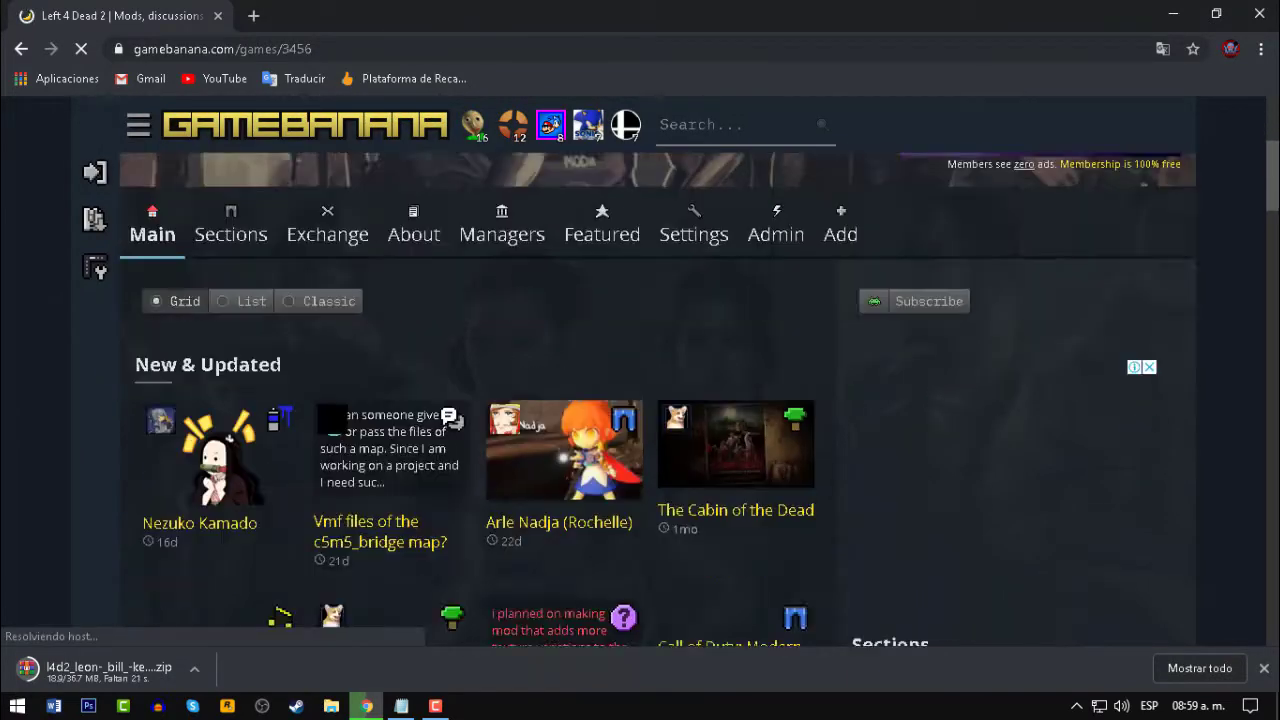
scroll(640, 400, down, 4)
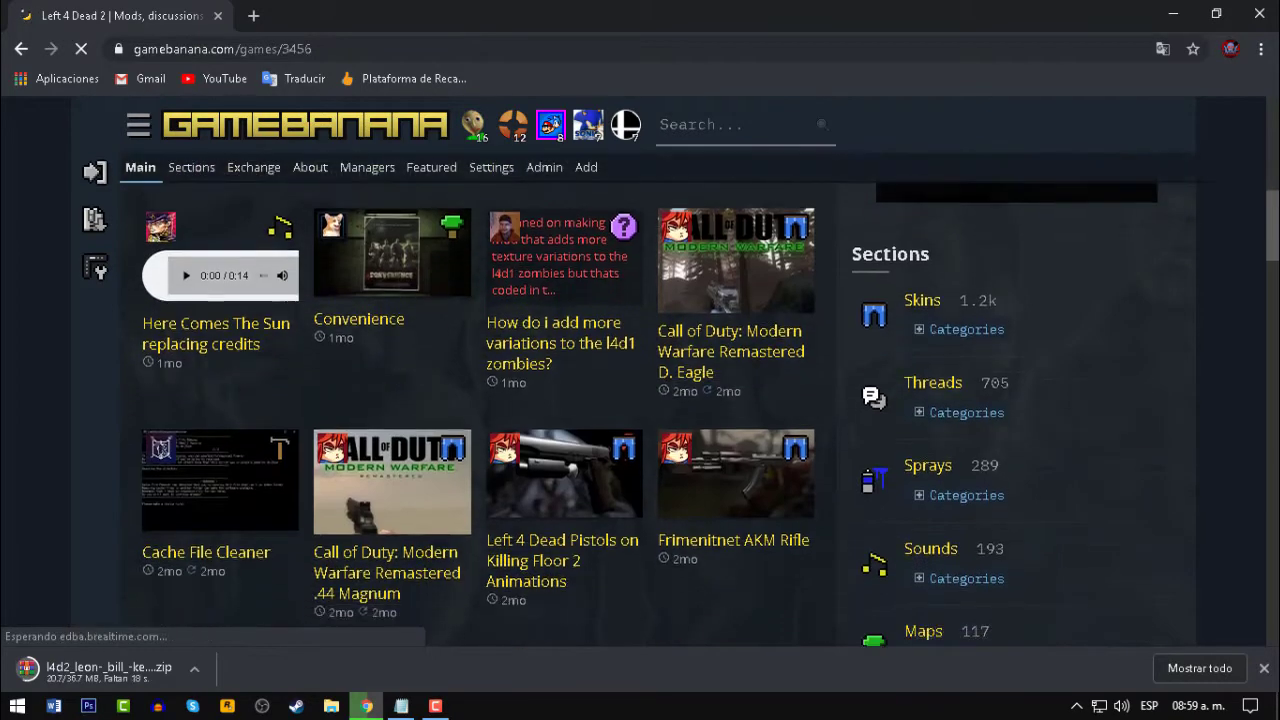
scroll(1256, 356, down, 8)
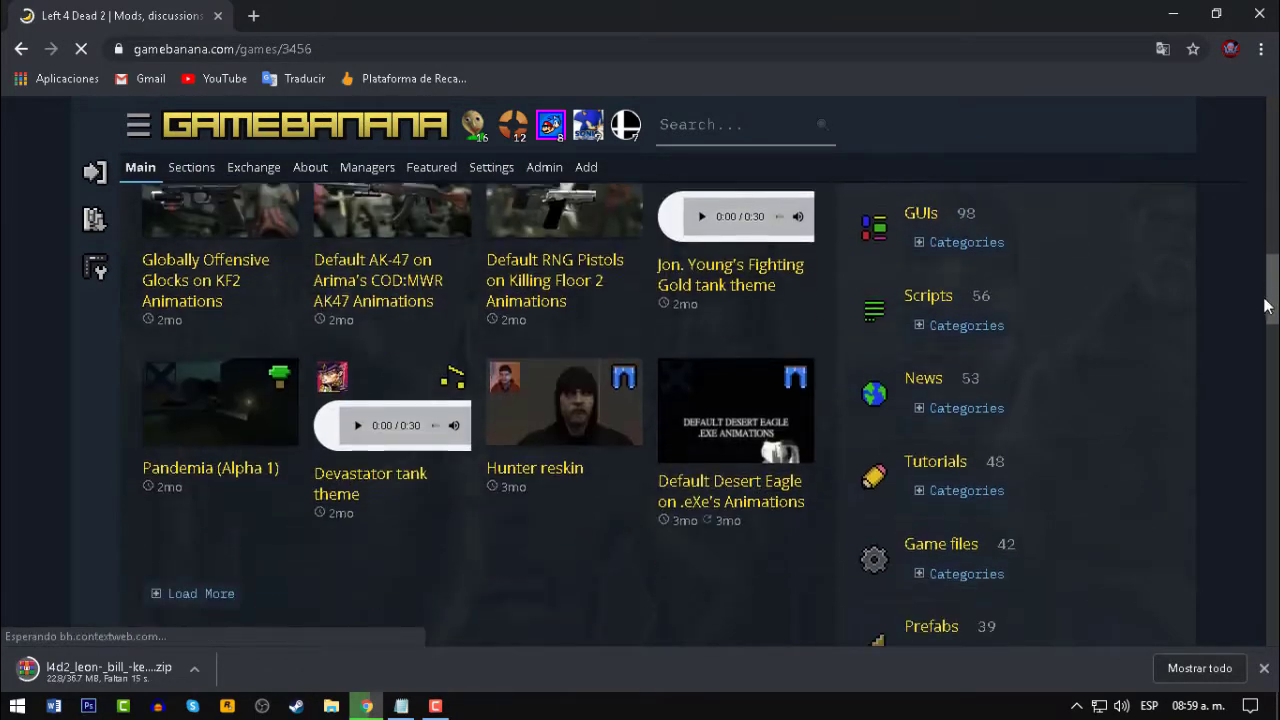
scroll(1256, 356, down, 15)
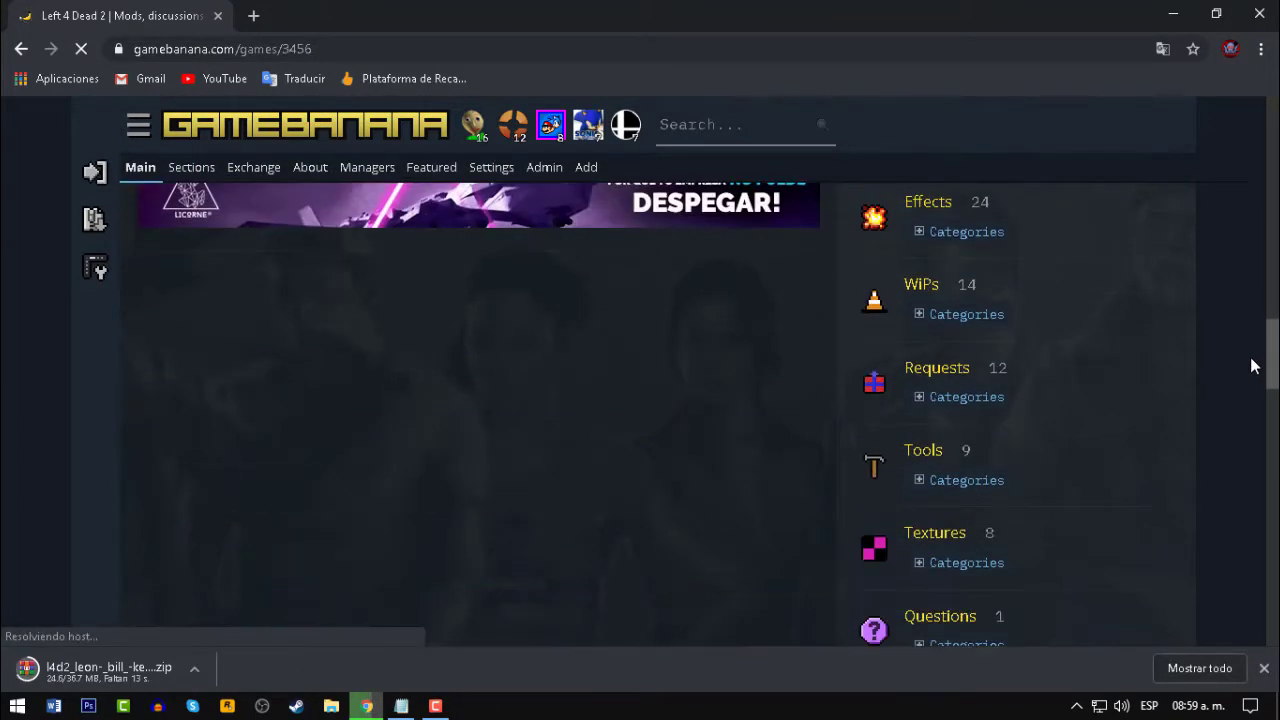
drag(1229, 620, 1225, 240)
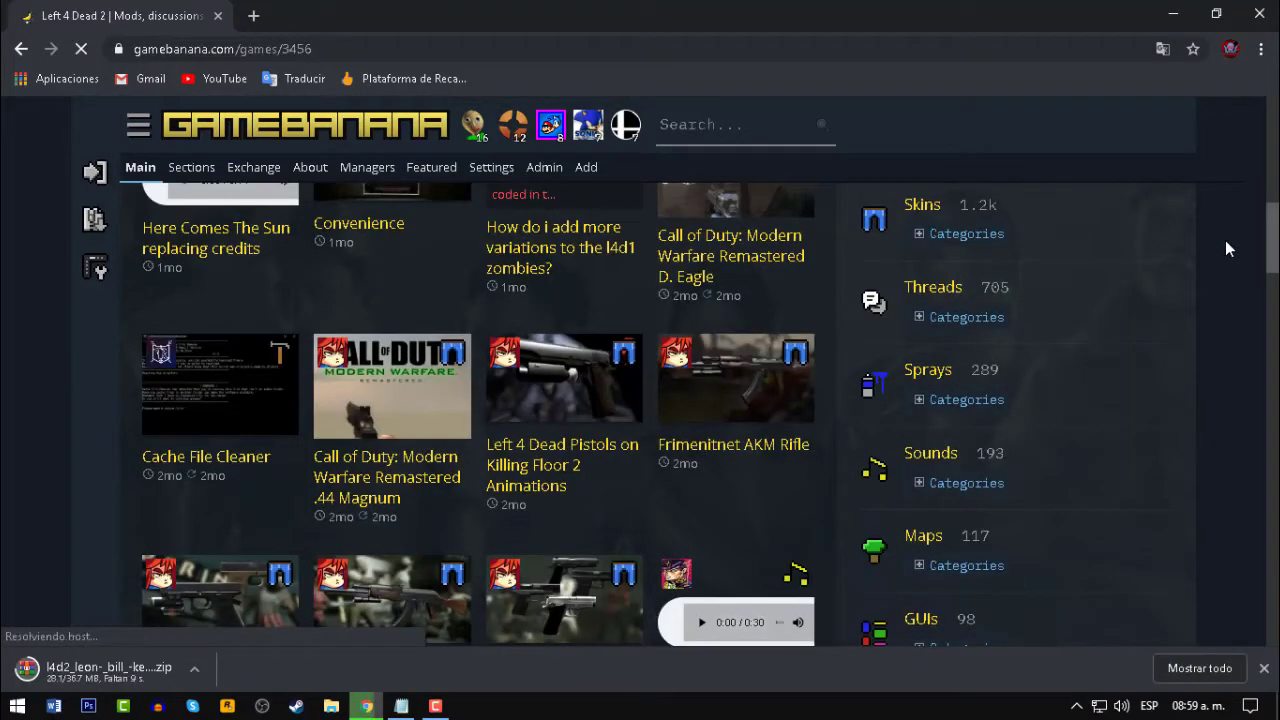
scroll(390, 458, down, 1)
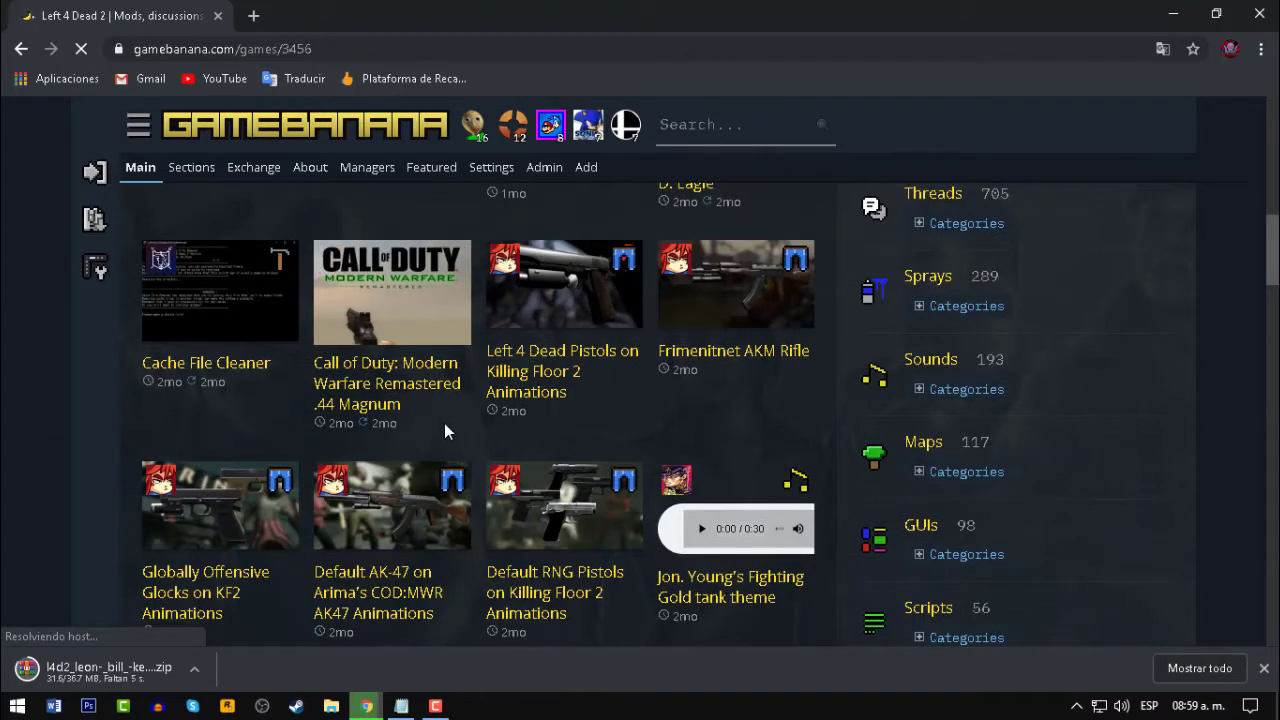
scroll(440, 428, down, 1)
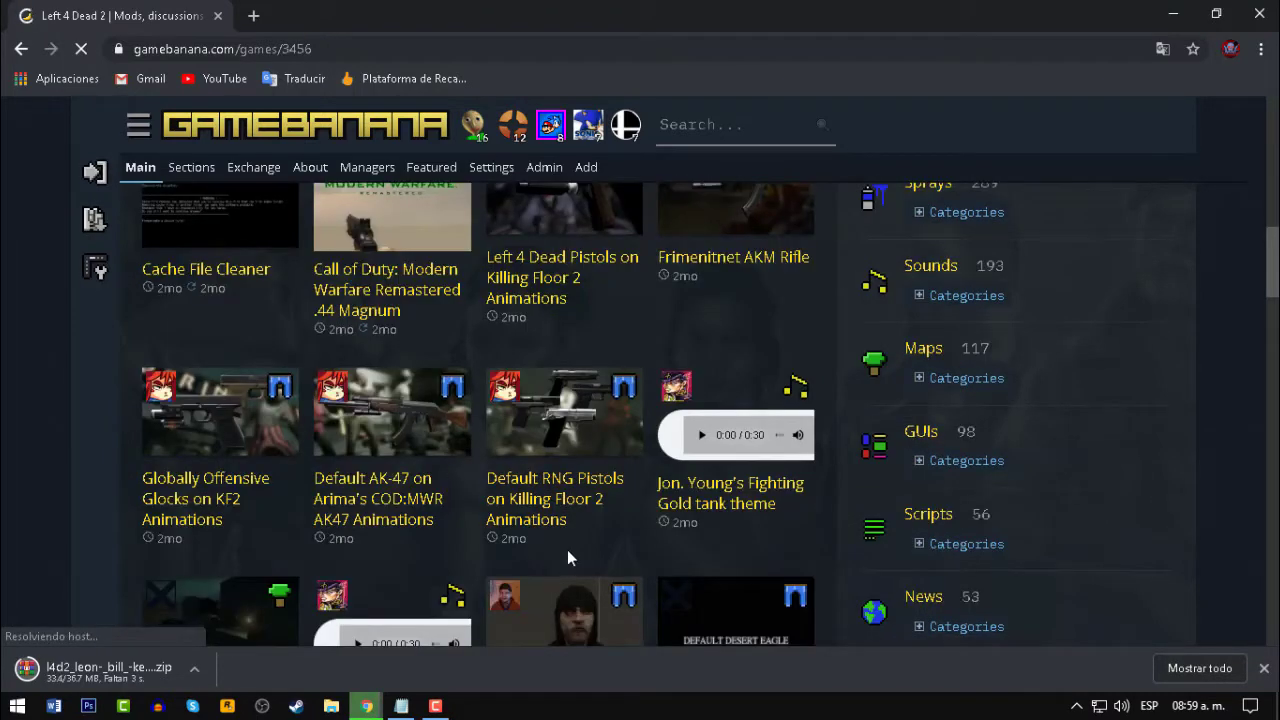
- Open the Call of Duty: Modern Warfare Remastered .44 Magnum skin in a new tab and look over its page
middle_click(393, 289)
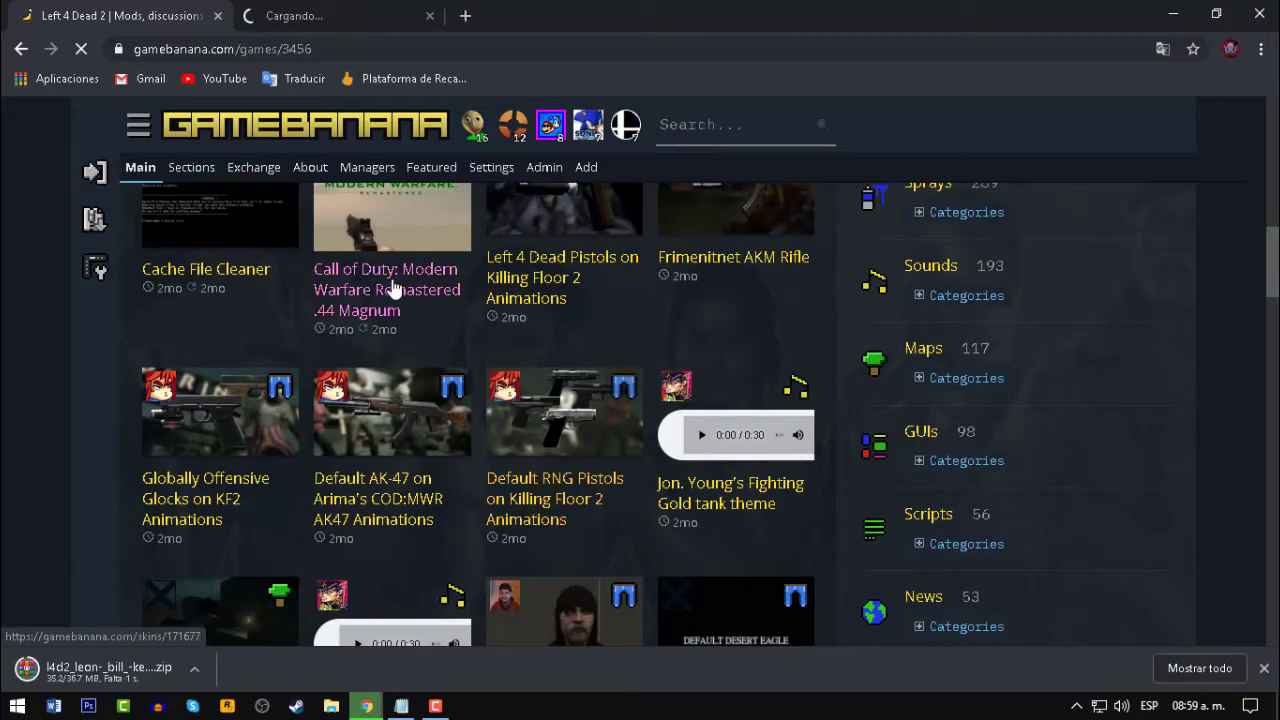
key(ctrl+Tab)
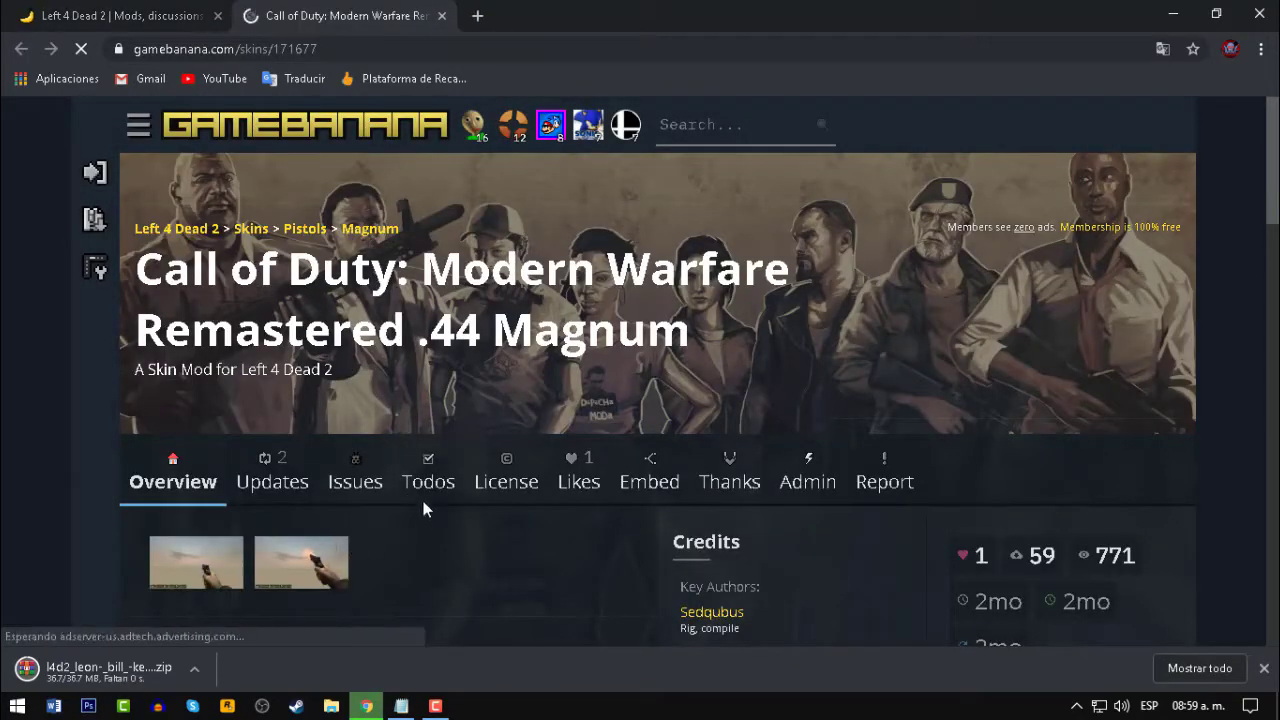
scroll(375, 390, down, 1)
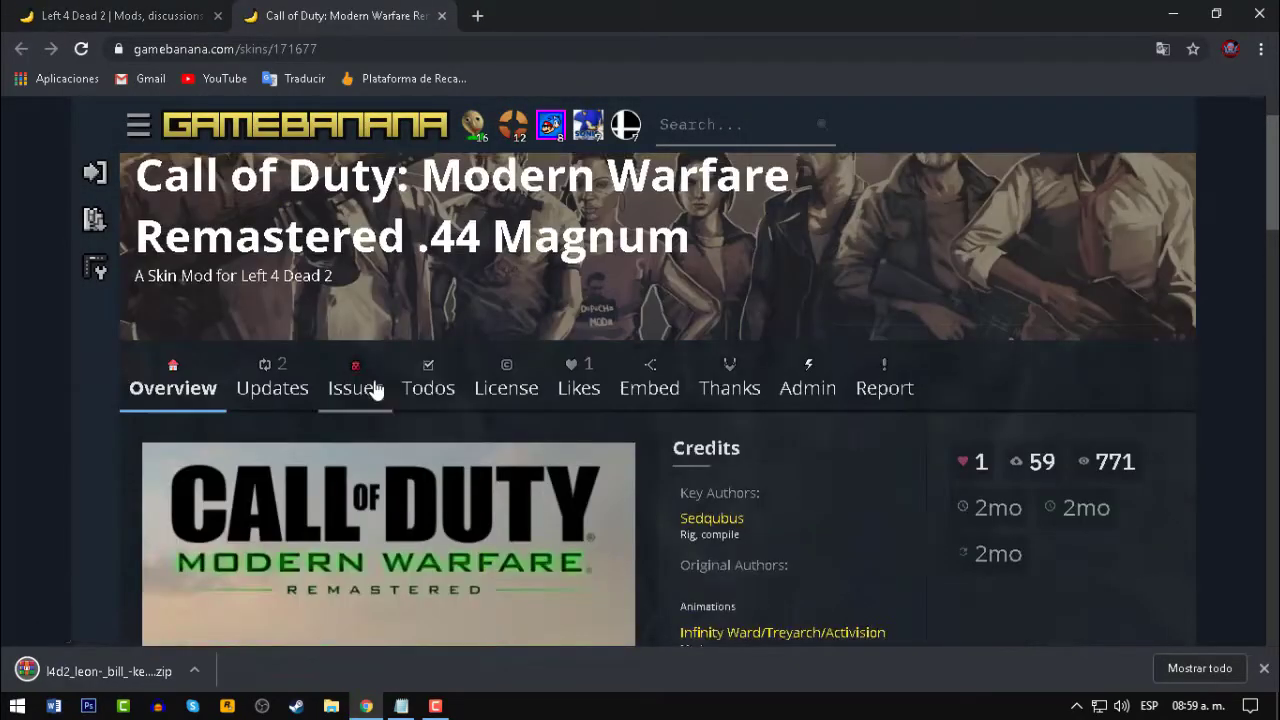
scroll(375, 390, down, 4)
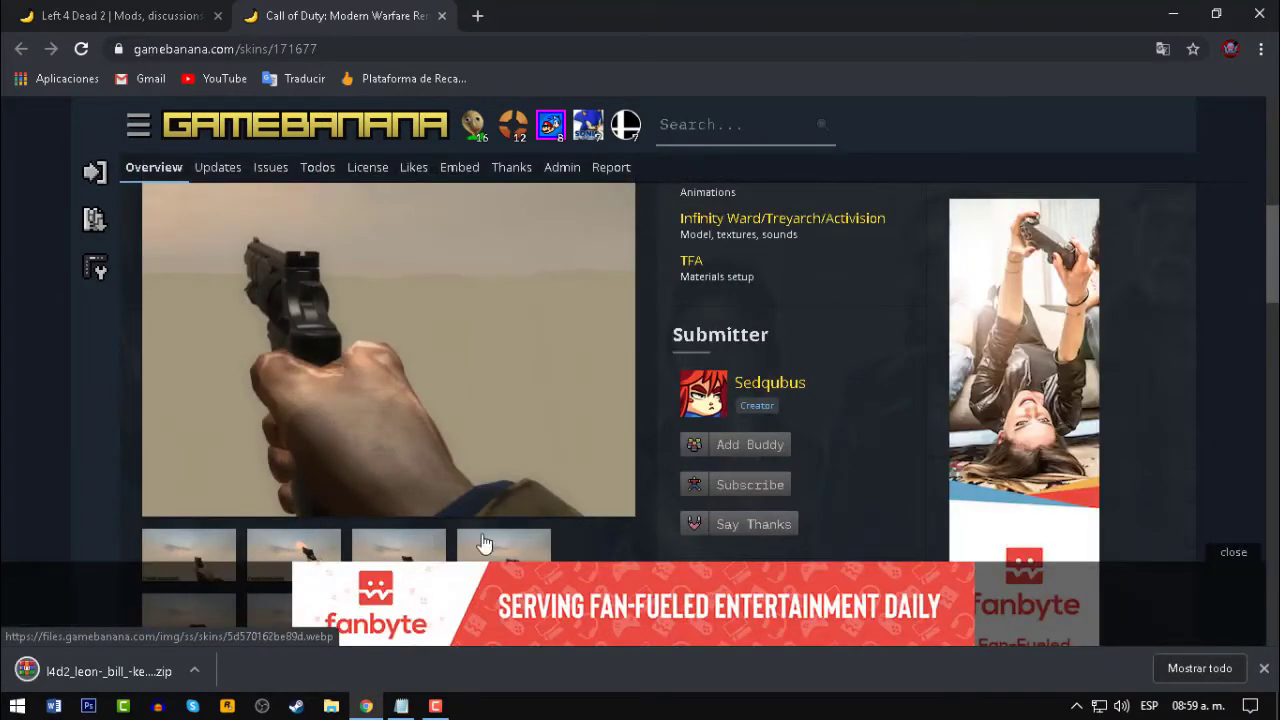
scroll(868, 461, down, 6)
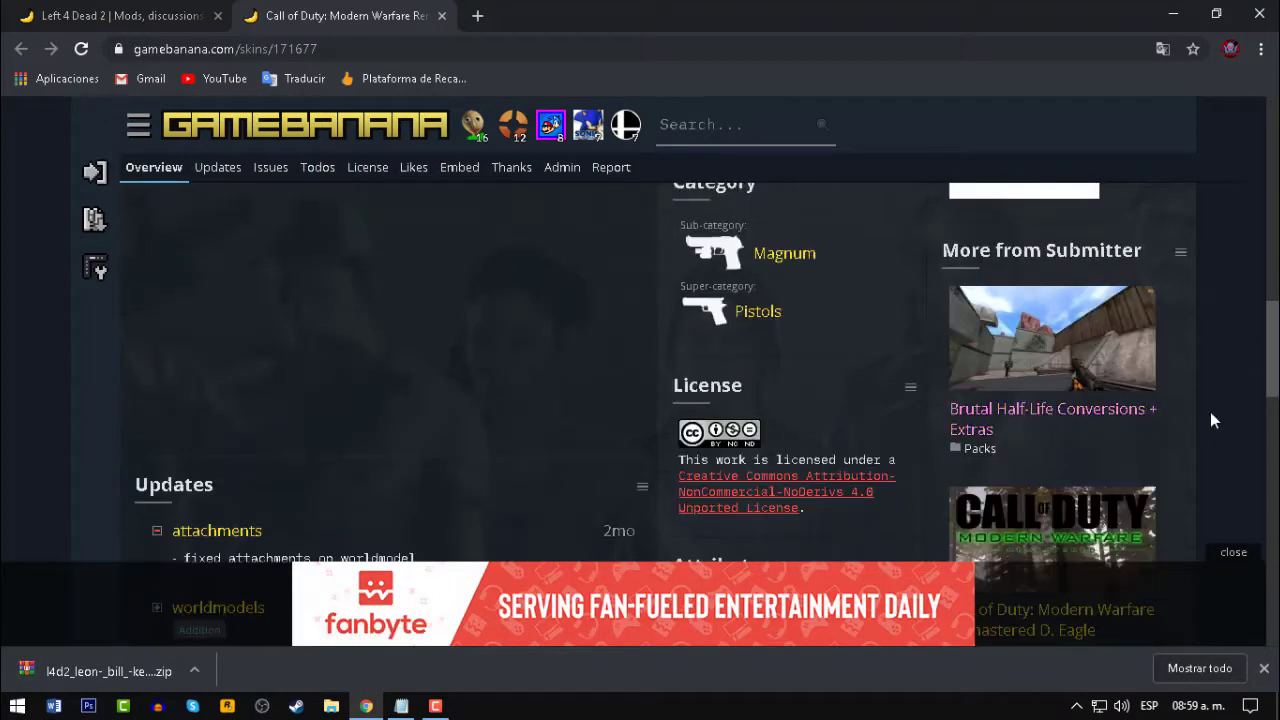
- Download the file mwr_44_magnum_iiopn_719d6.7z manually from the skin's page and save it to the desktop
drag(1276, 385, 1115, 475)
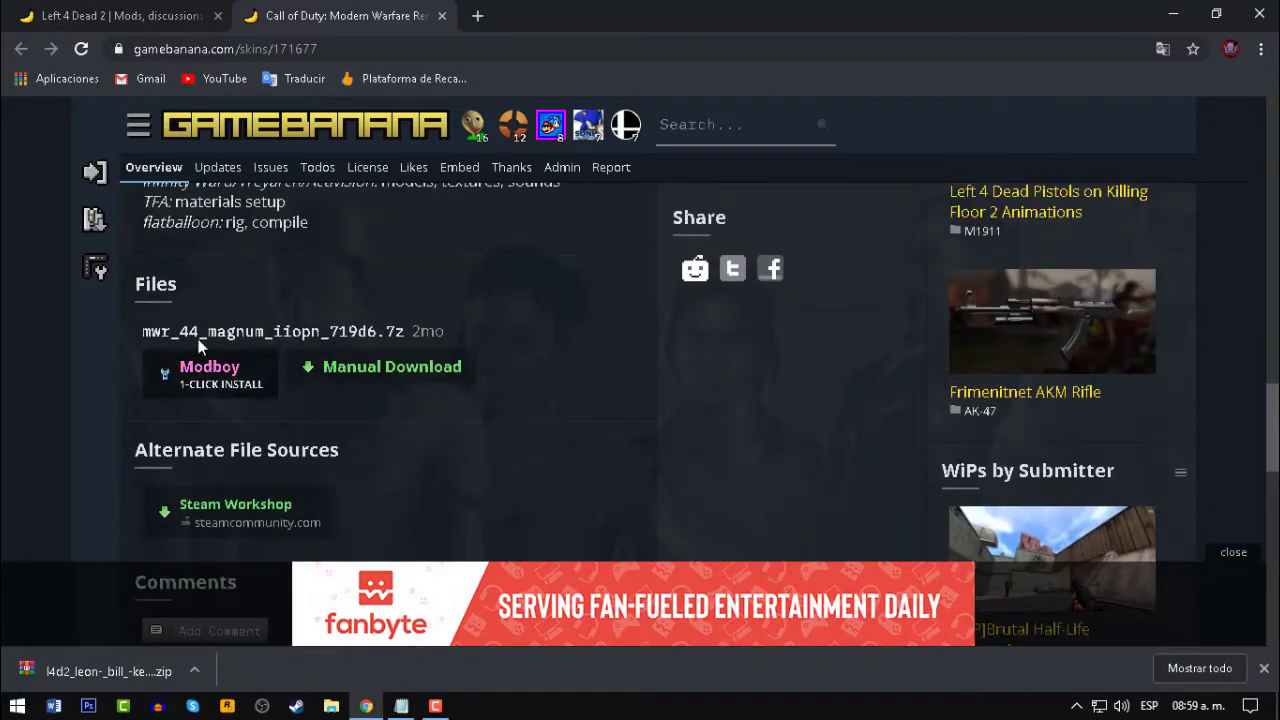
click(366, 370)
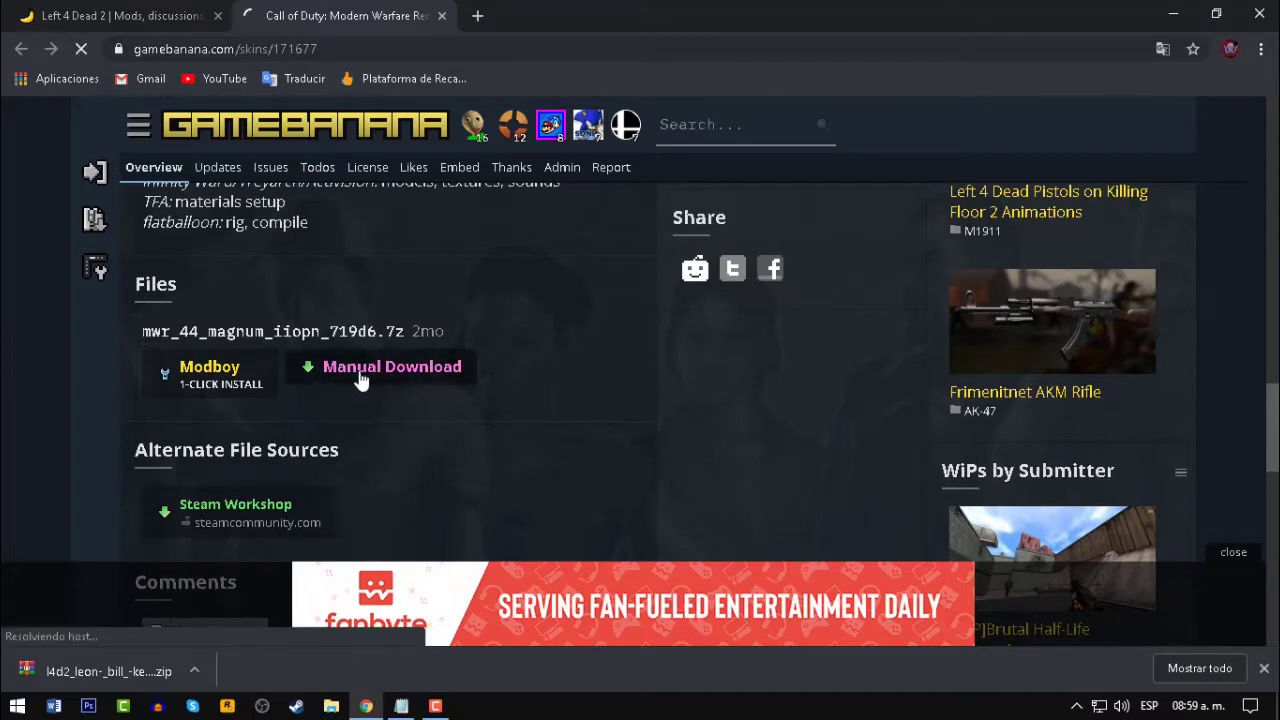
scroll(470, 480, down, 3)
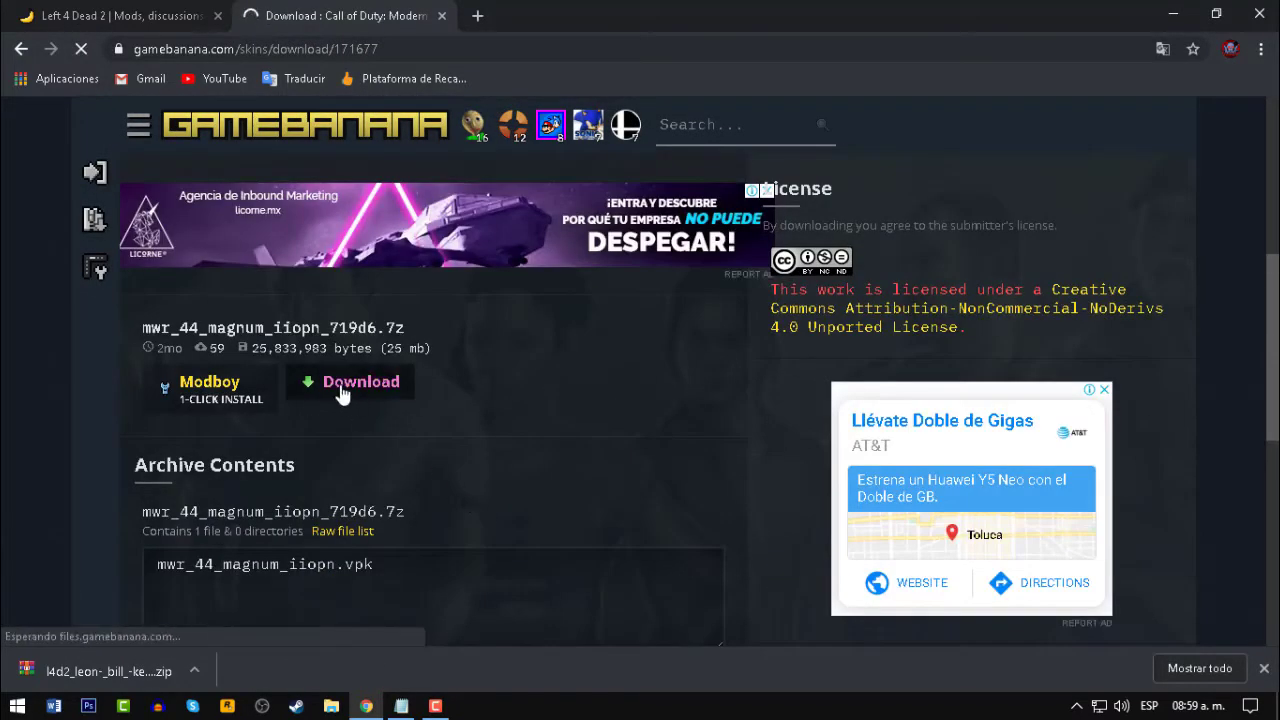
click(340, 392)
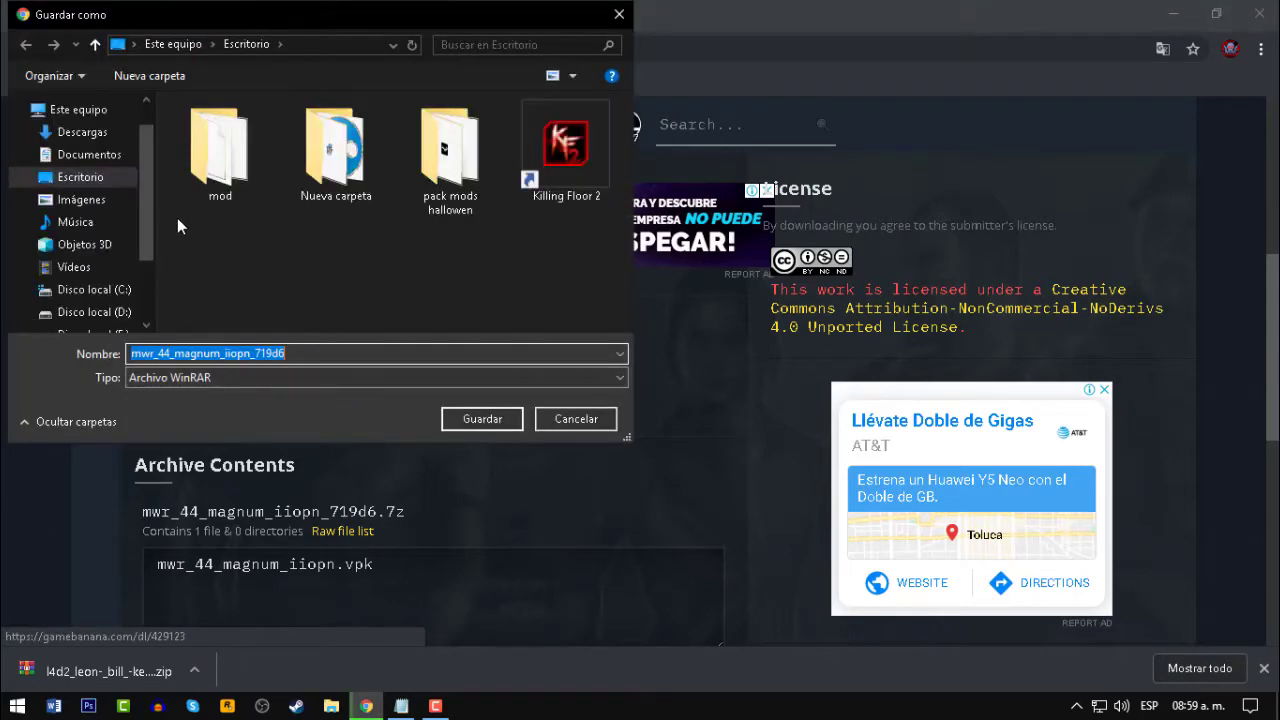
click(469, 424)
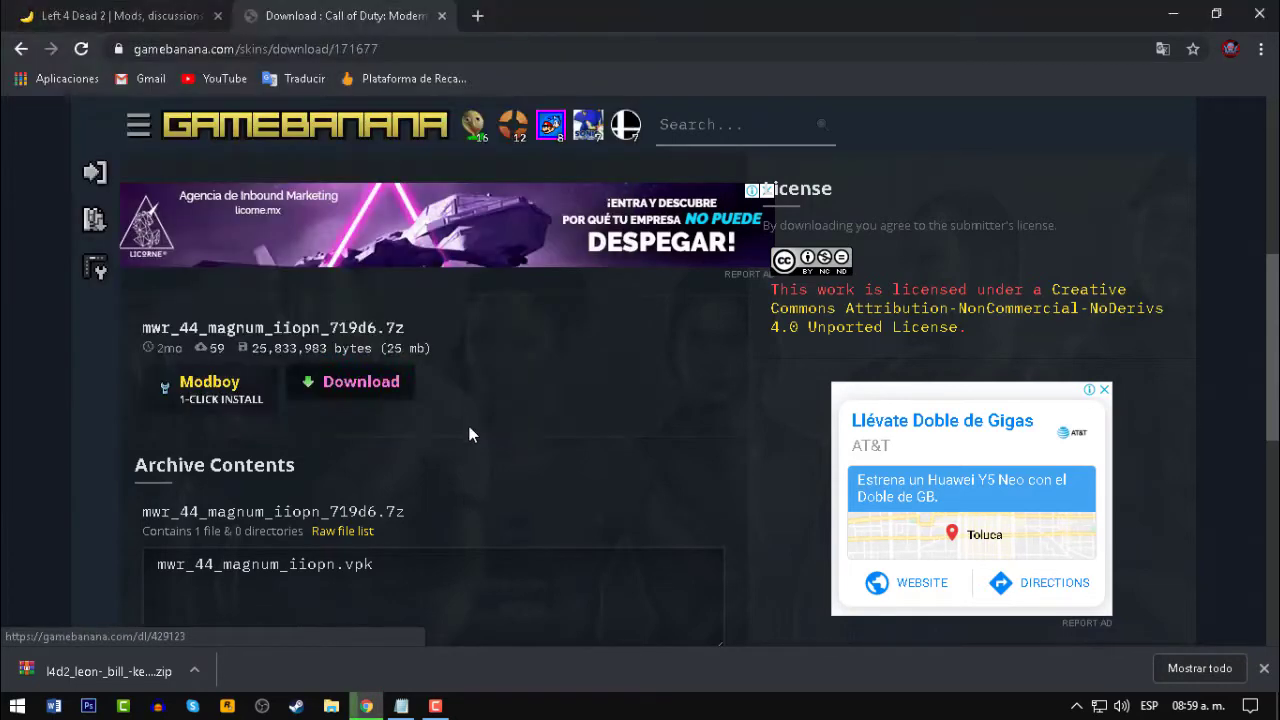
- Show all Chrome downloads and remove yesterday's entries, including DiscordSetup.exe and W7L.rar, from the list
click(1185, 670)
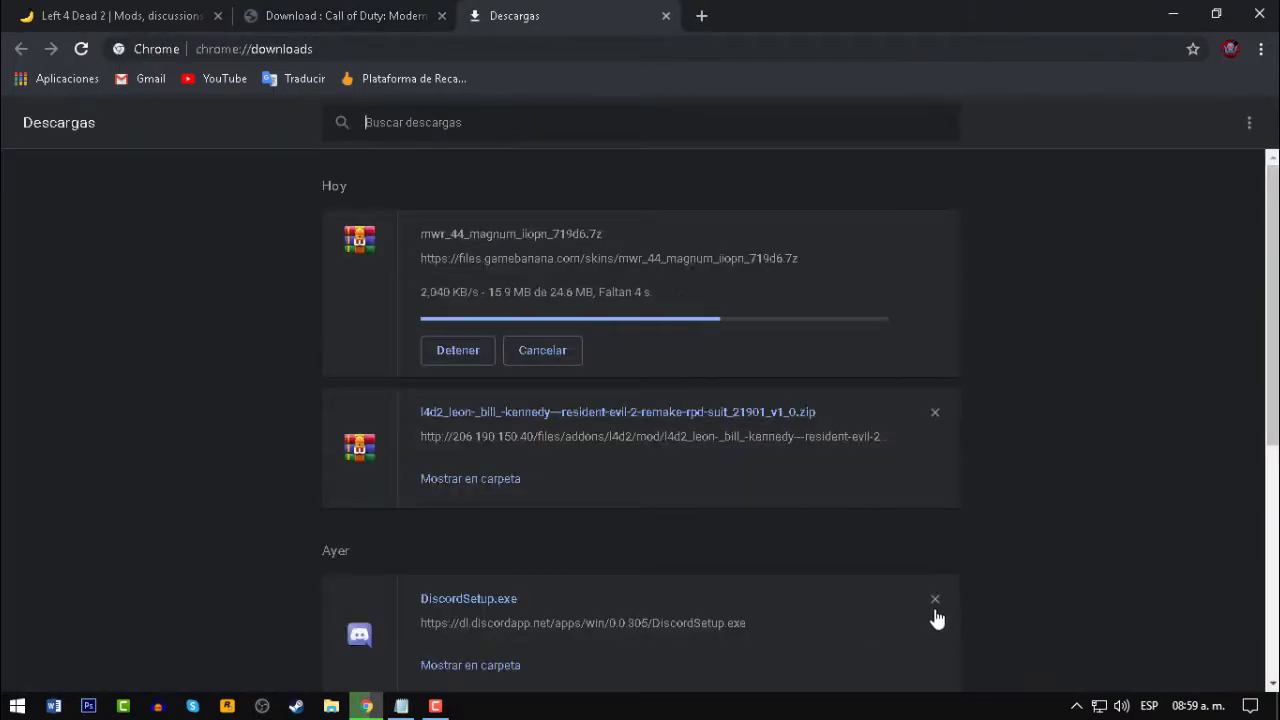
click(935, 600)
click(935, 601)
click(935, 601)
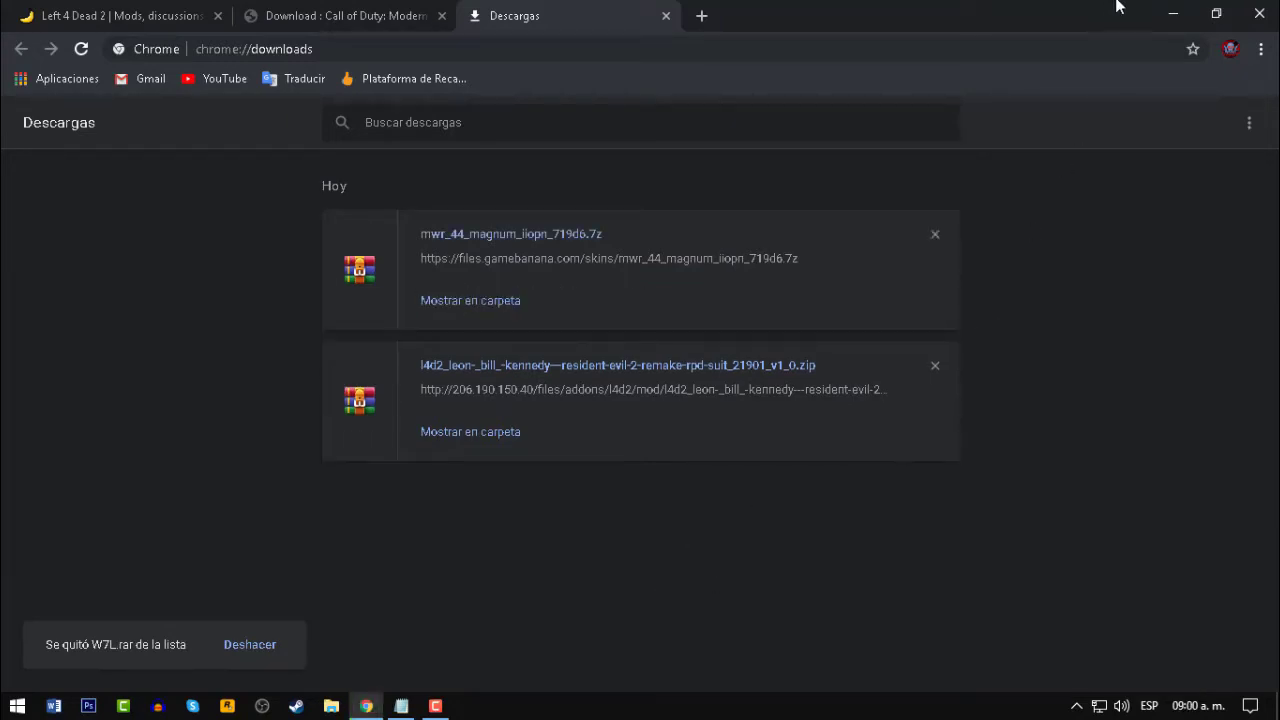
- Minimize the open windows and arrange the two downloaded mod archives mid-desktop, apart from the text document and versus archive
click(1173, 13)
click(891, 63)
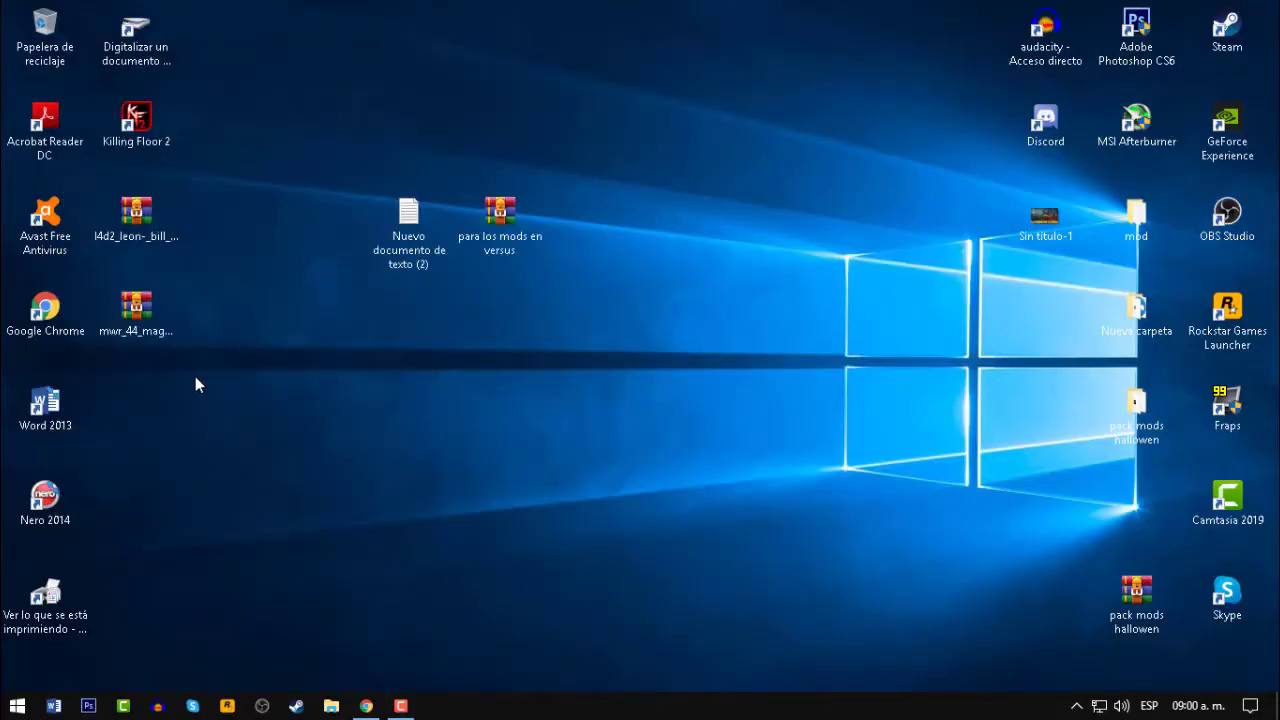
drag(195, 384, 682, 310)
drag(491, 287, 256, 52)
click(737, 293)
drag(778, 460, 754, 330)
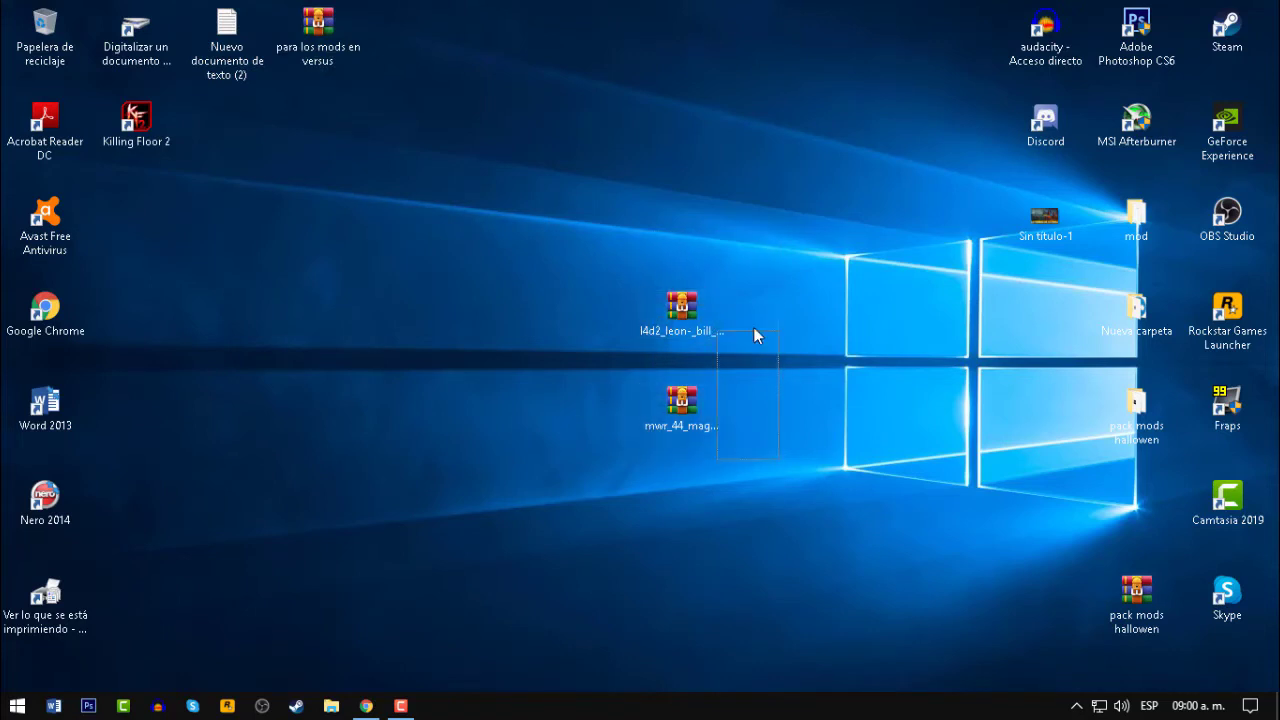
- Extract both downloaded mod archives directly onto the desktop with WinRAR and refresh the desktop
drag(822, 493, 603, 191)
right_click(689, 315)
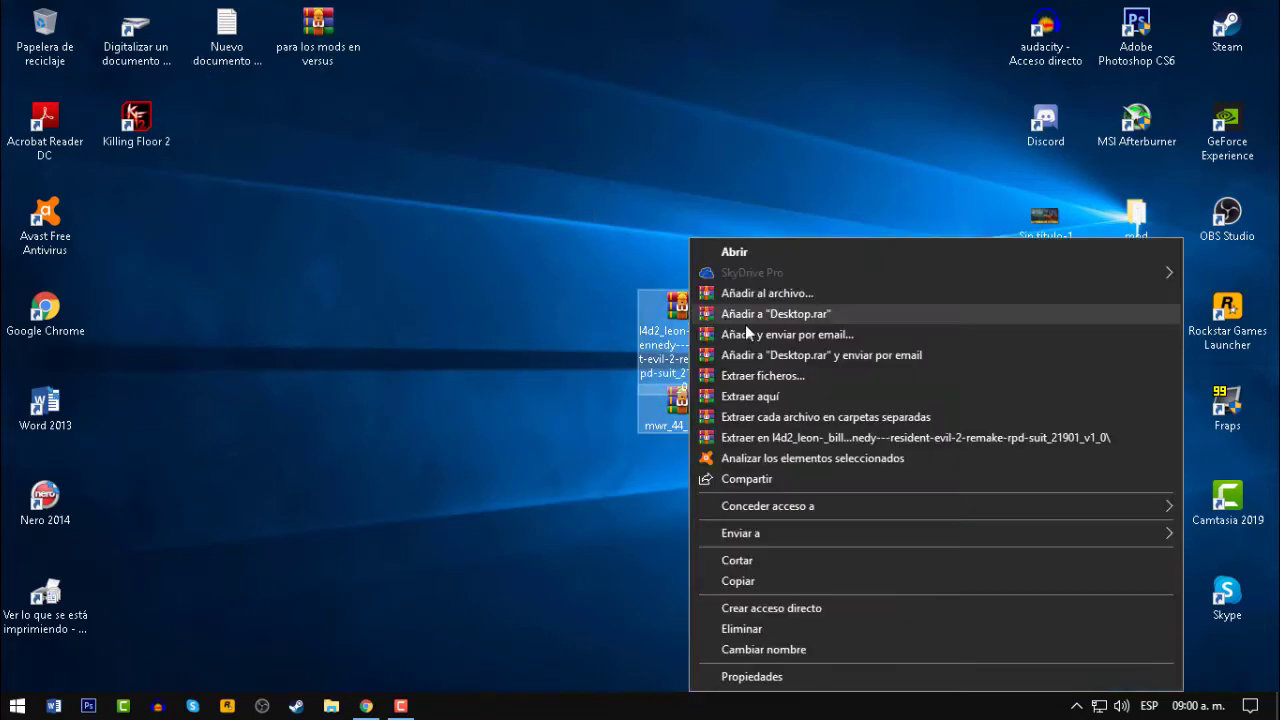
click(750, 396)
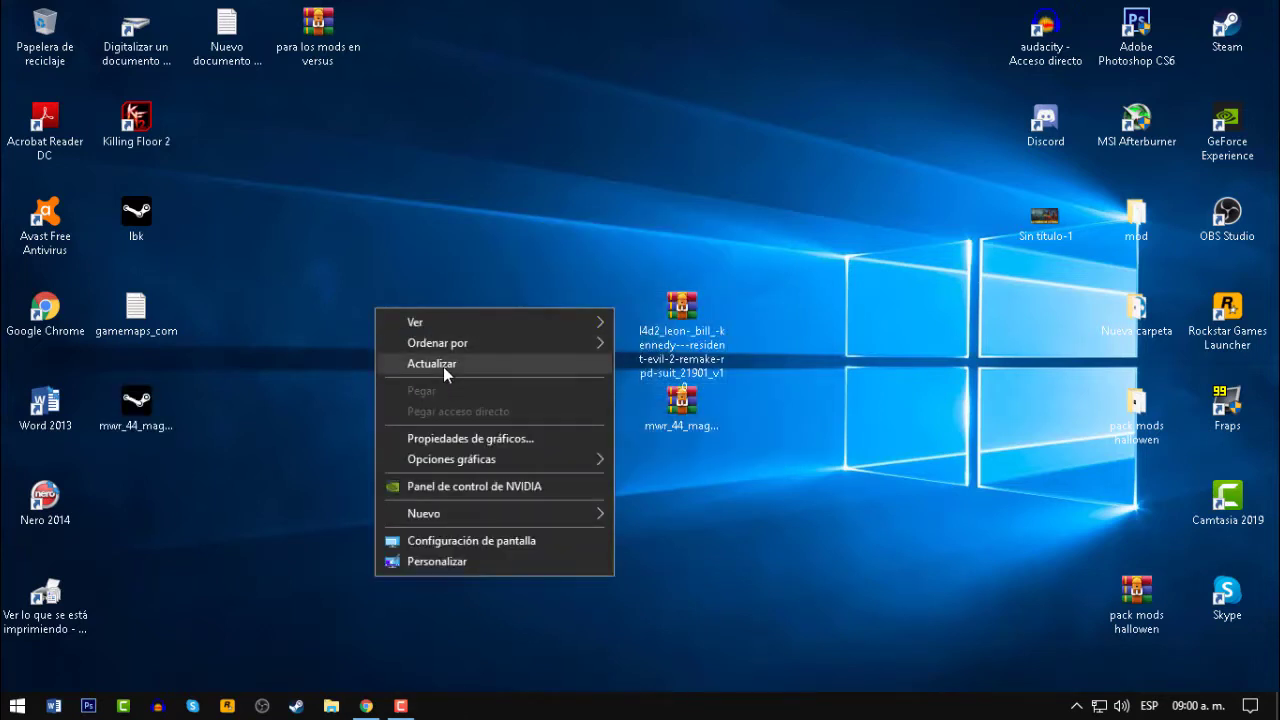
click(443, 366)
- Place the extracted lbk and mwr_44_magnum_iiopn files beside their archives on the desktop
drag(150, 400, 415, 392)
drag(127, 213, 400, 308)
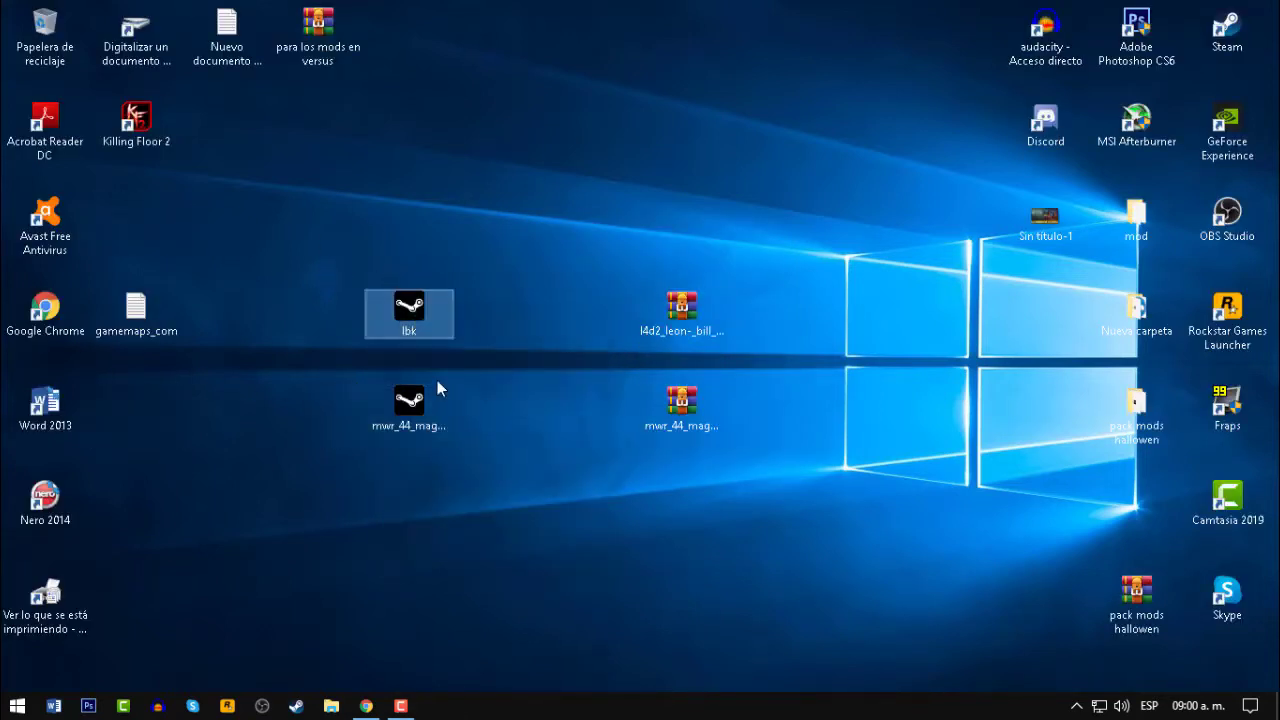
drag(487, 535, 843, 487)
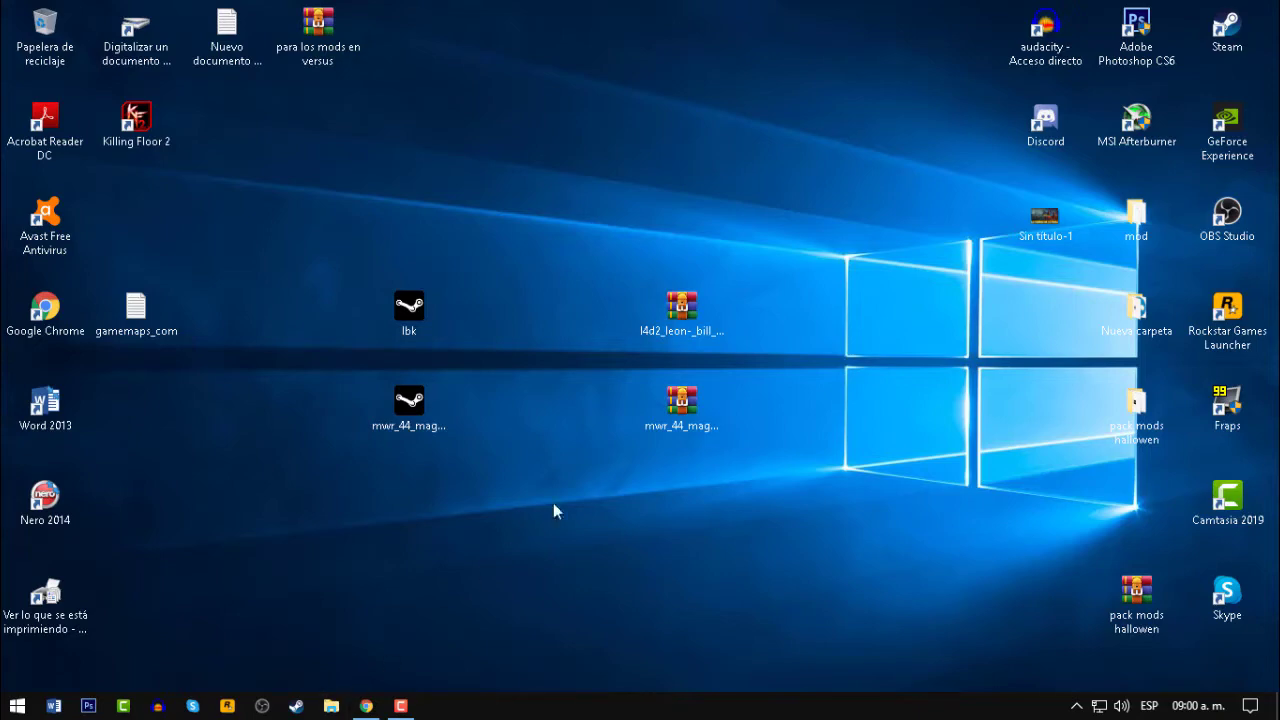
- Open File Explorer and go to the IN\SteamLibrary\steamapps folder on Disco local (D:)
key(super+e)
click(466, 362)
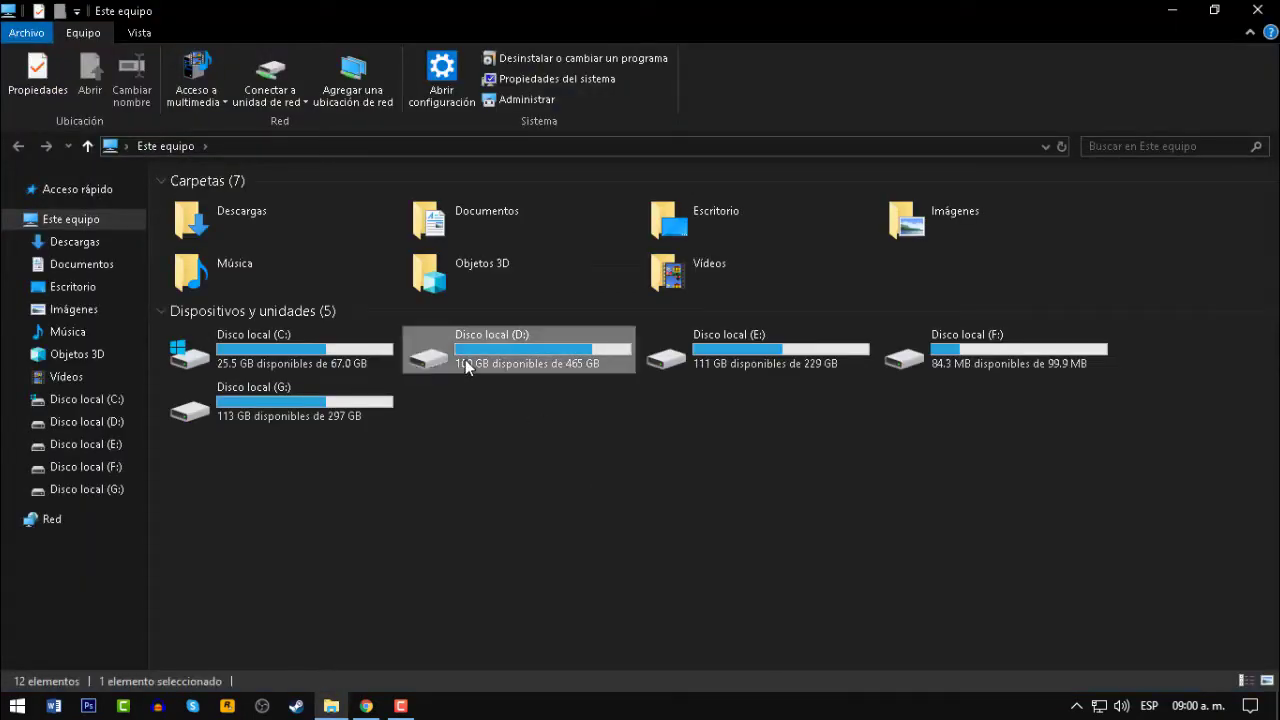
double_click(465, 362)
double_click(212, 299)
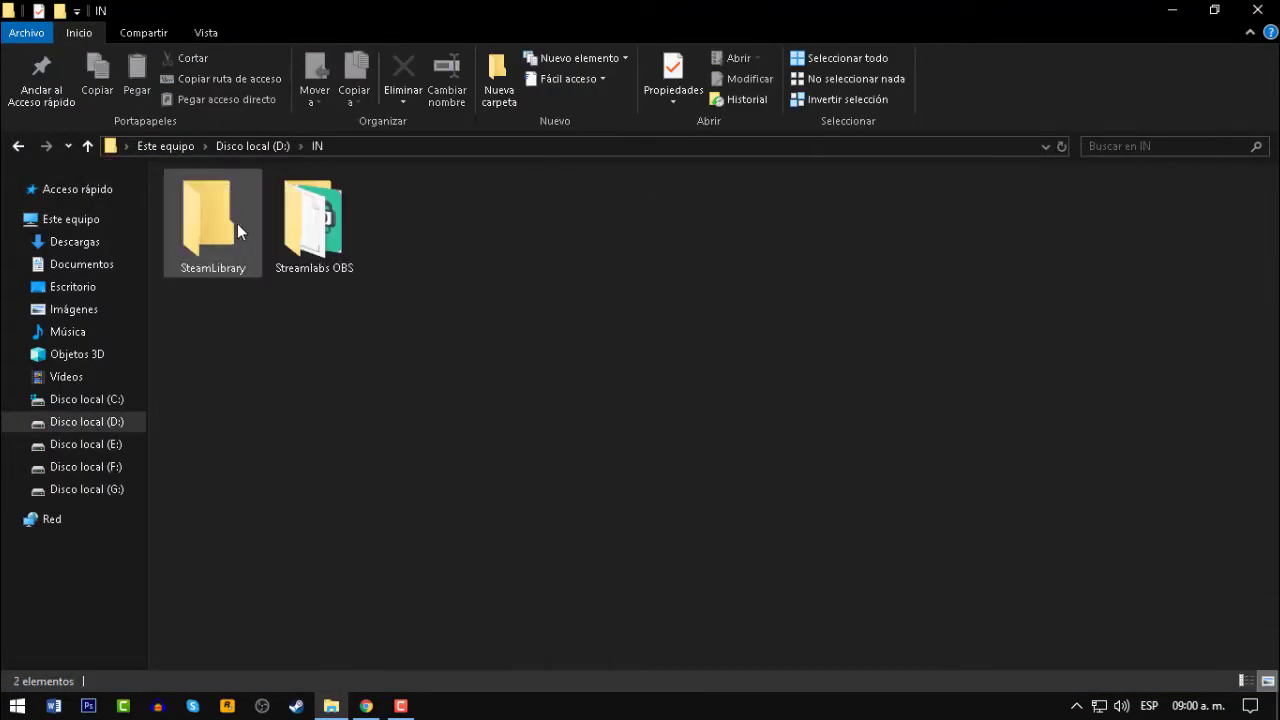
double_click(237, 223)
double_click(231, 210)
- Open the common folder, the Left 4 Dead 2 game folder and its left4dead2 subfolder
click(229, 206)
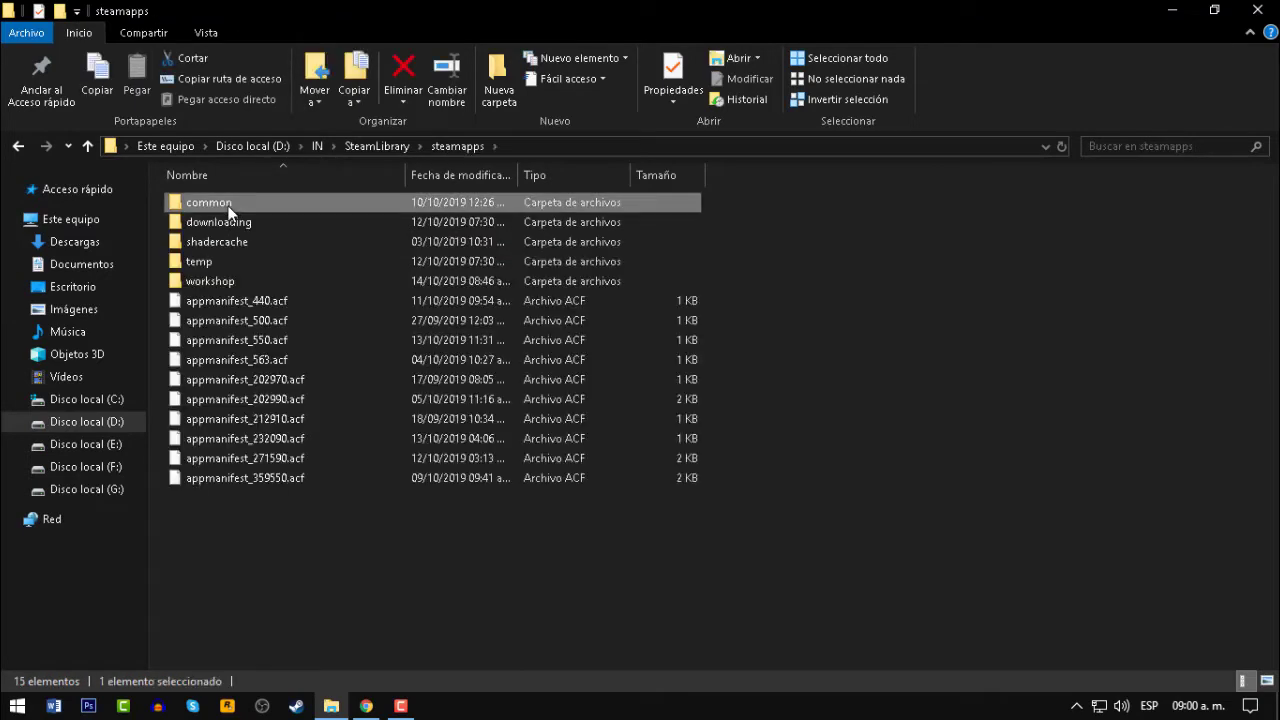
double_click(229, 206)
click(240, 340)
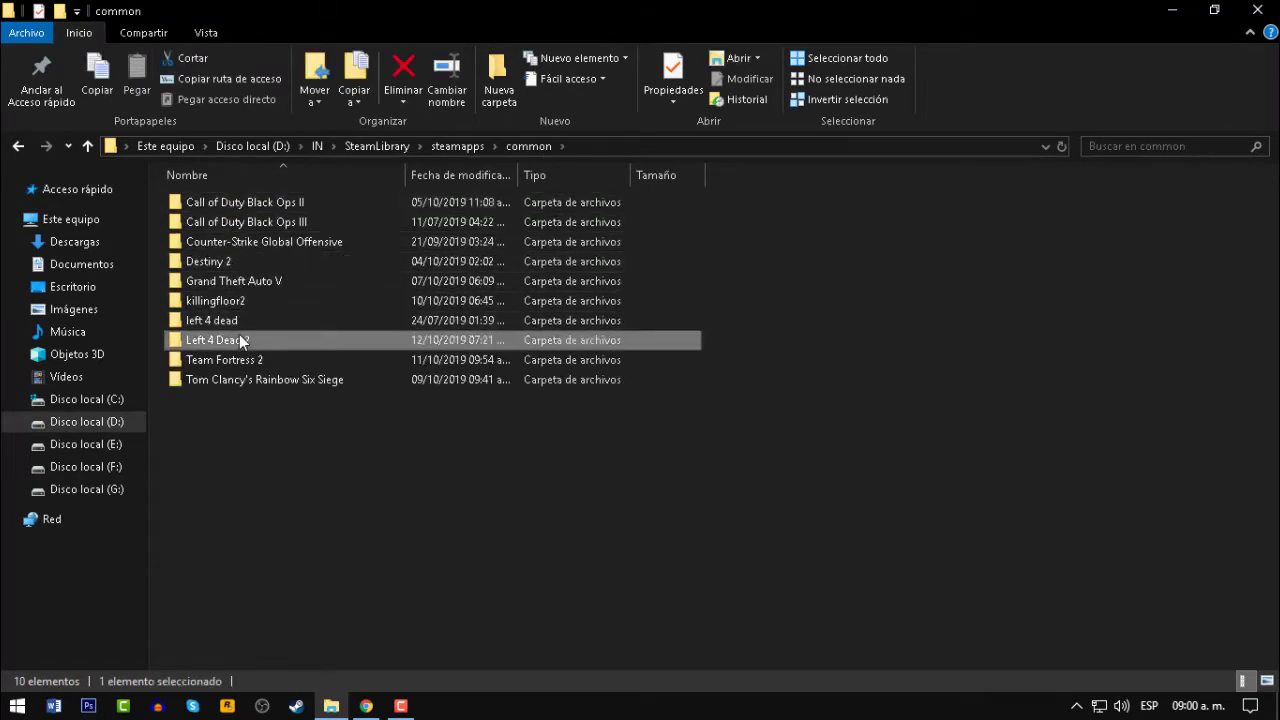
double_click(239, 340)
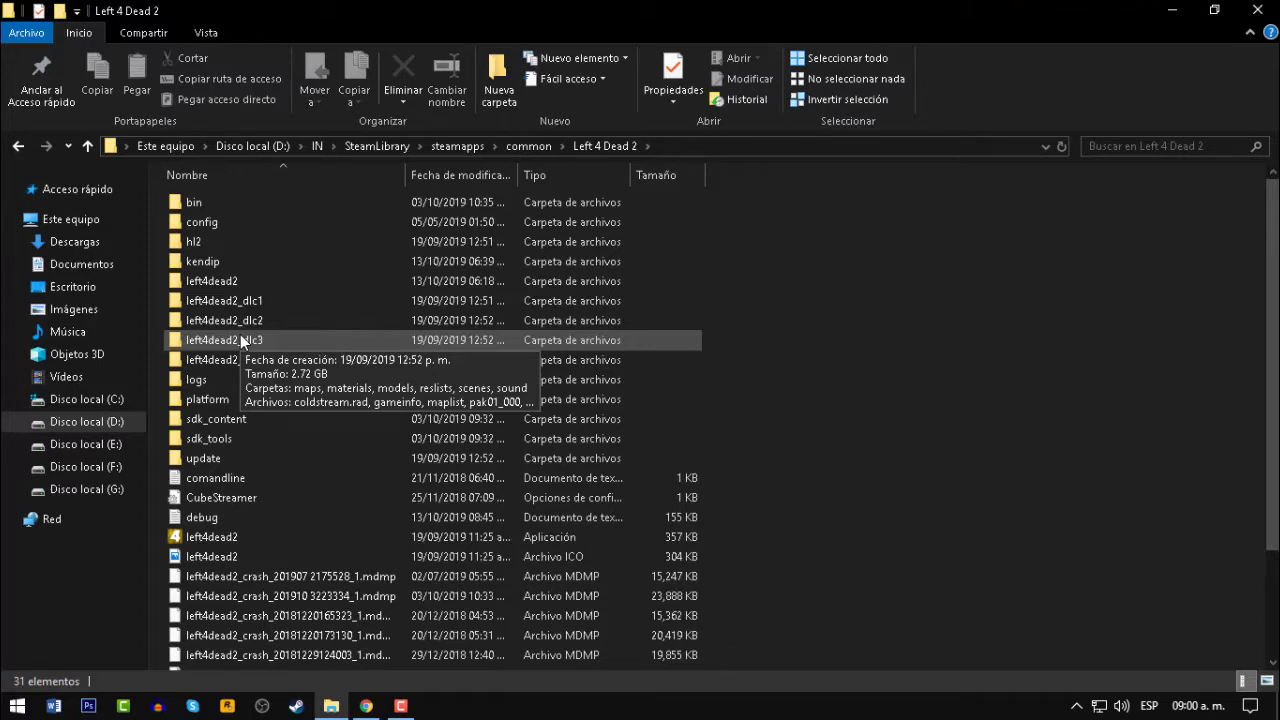
double_click(248, 279)
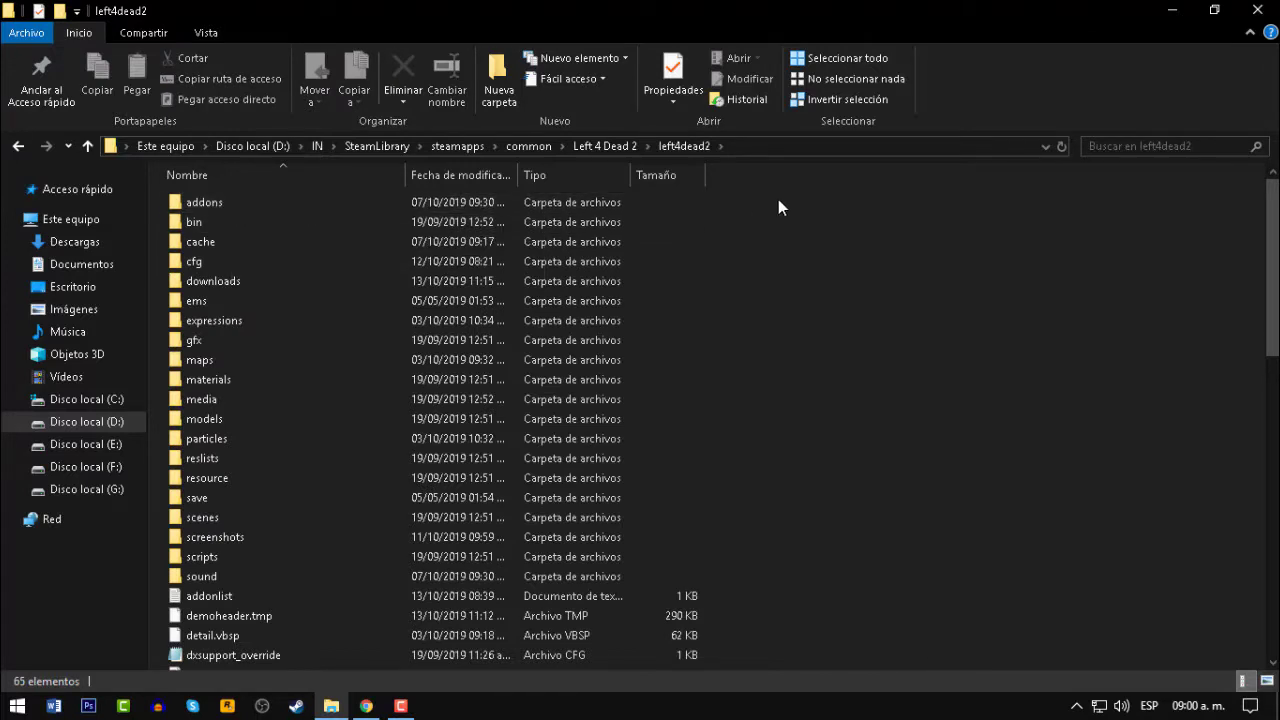
- Go back up to the common folder and reopen Left 4 Dead 2 and its left4dead2 subfolder
drag(778, 199, 885, 246)
key(alt+Up)
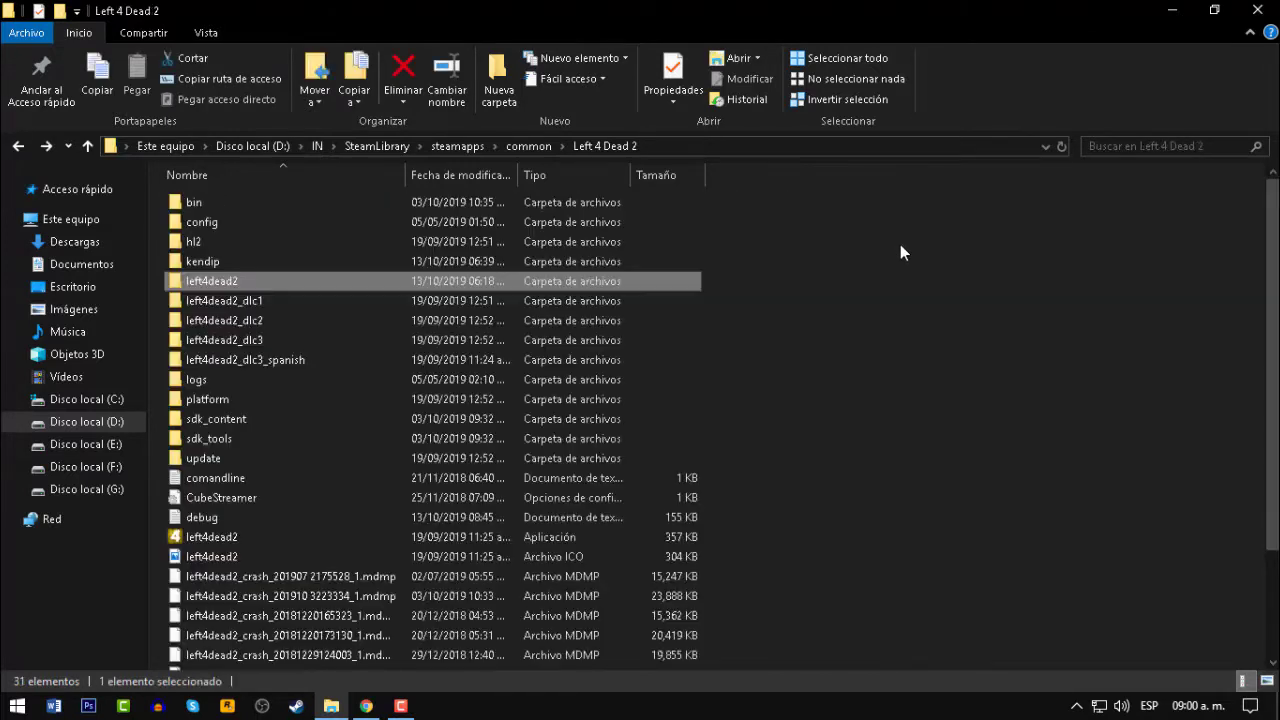
key(alt+Up)
double_click(226, 340)
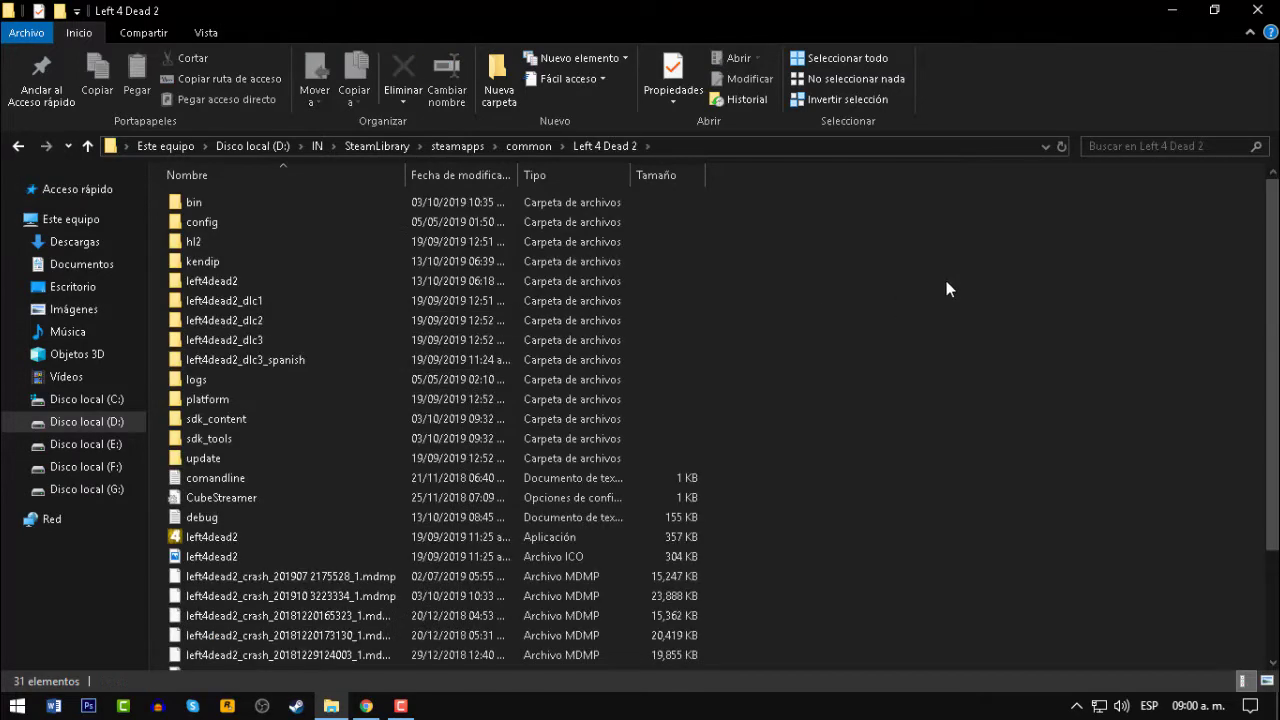
double_click(216, 283)
- Open the addons folder and shrink and reposition its window so the extracted mod files on the desktop are accessible
drag(864, 214, 300, 222)
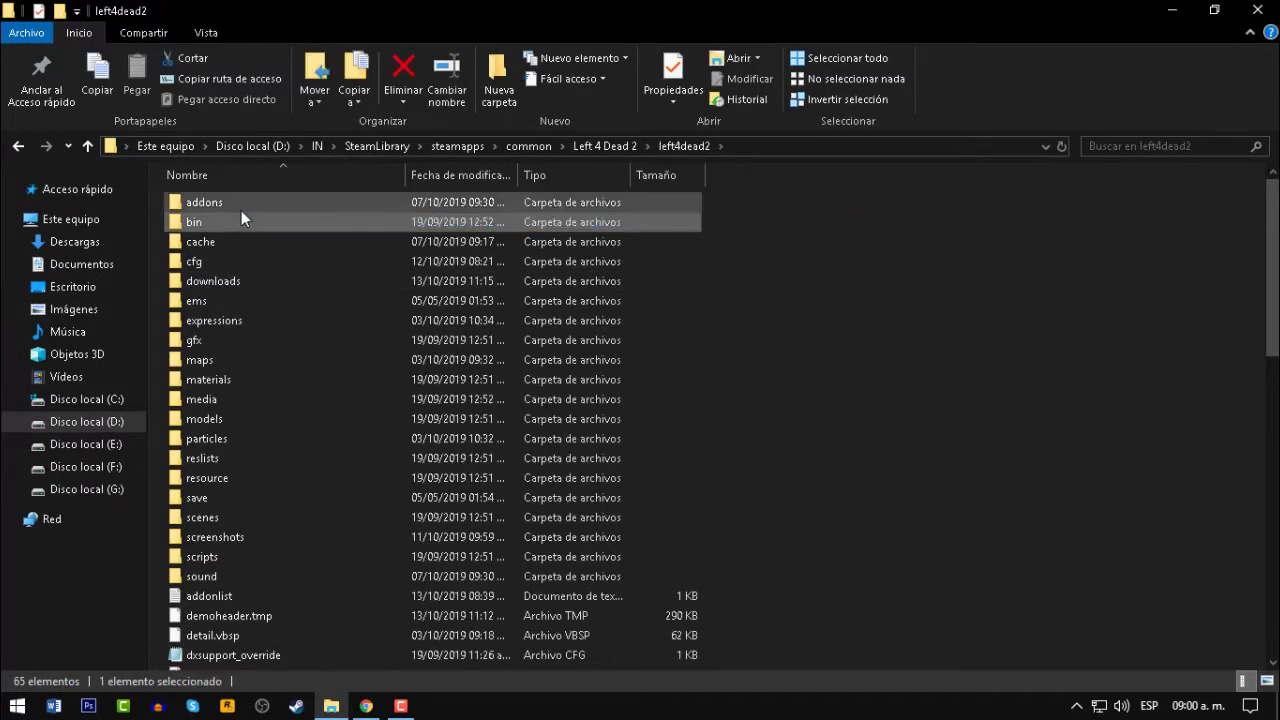
drag(800, 202, 205, 205)
double_click(205, 205)
drag(399, 404, 646, 321)
double_click(582, 8)
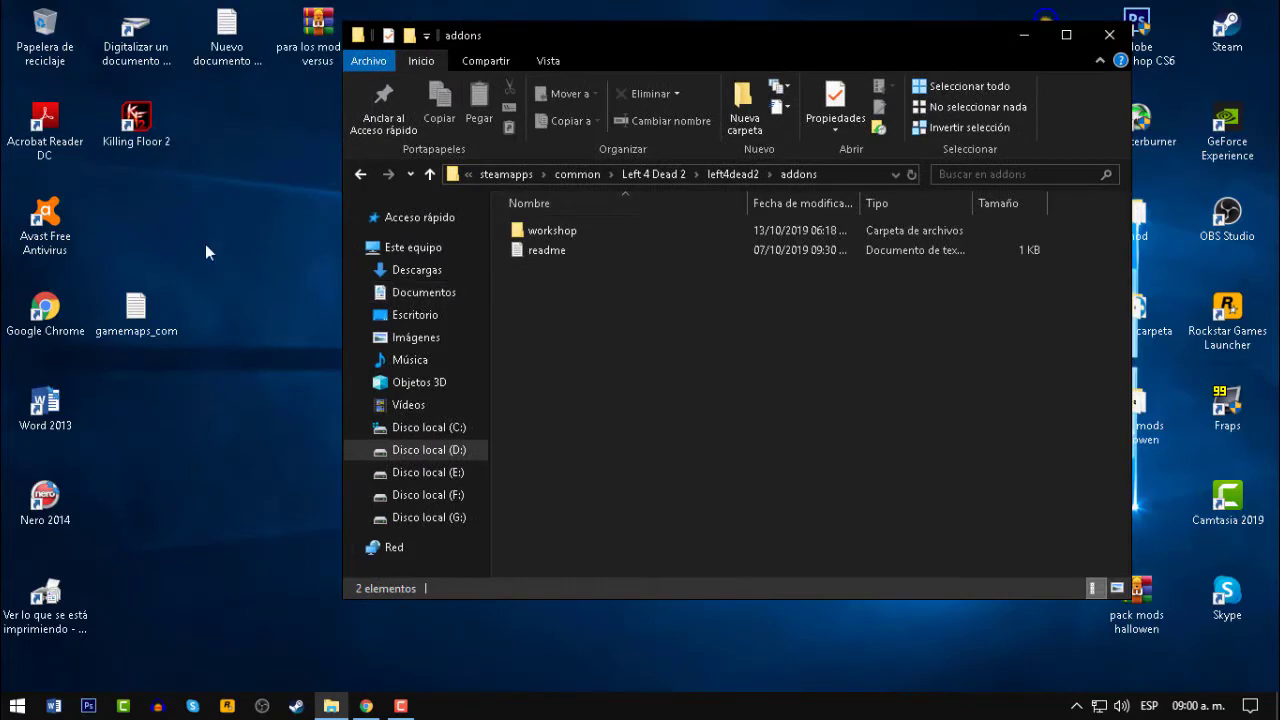
drag(715, 33, 901, 38)
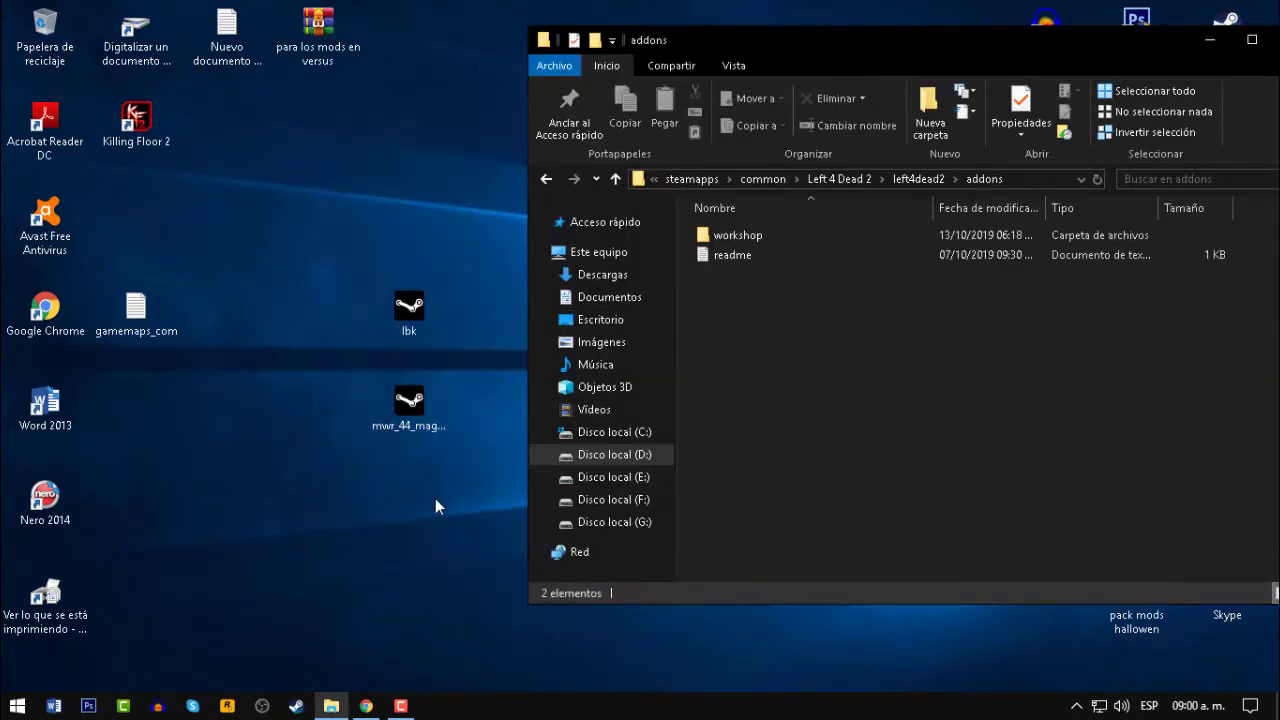
- Cut the lbk and mwr_44_magnum_iiopn files from the desktop, paste them into the addons folder and minimize its window
drag(435, 499, 398, 302)
drag(361, 224, 422, 427)
right_click(422, 427)
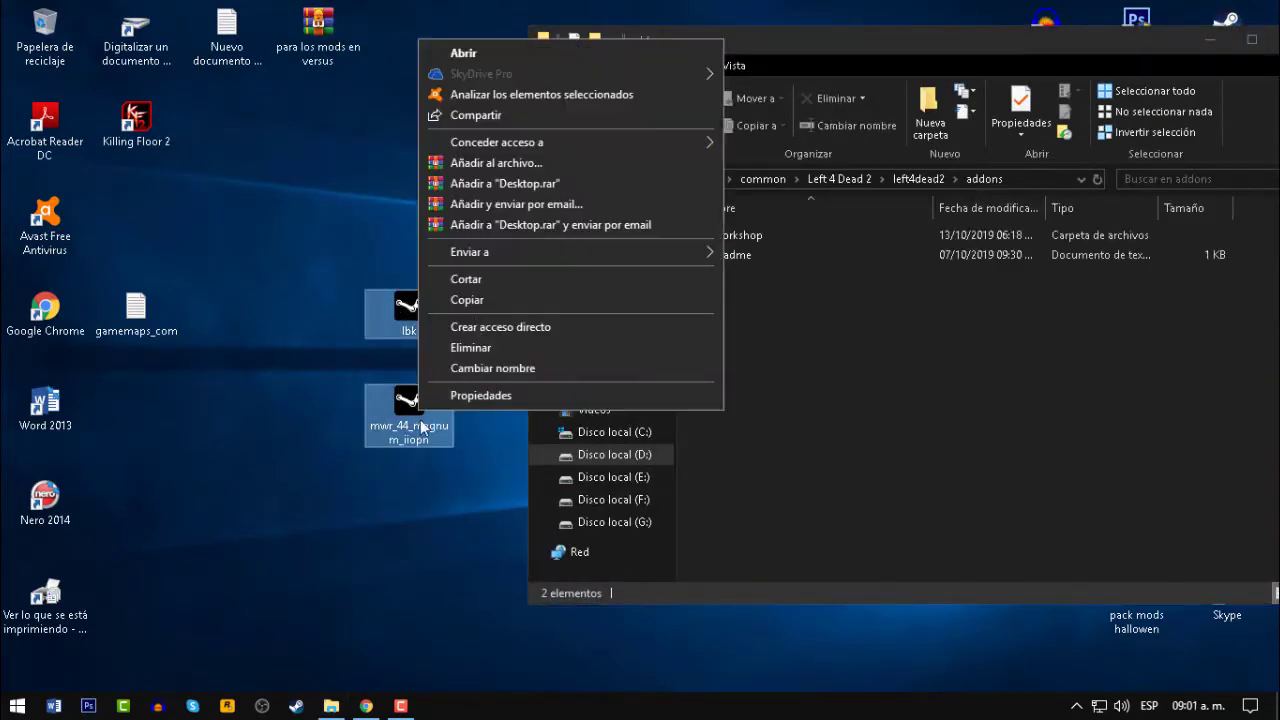
click(488, 280)
right_click(819, 372)
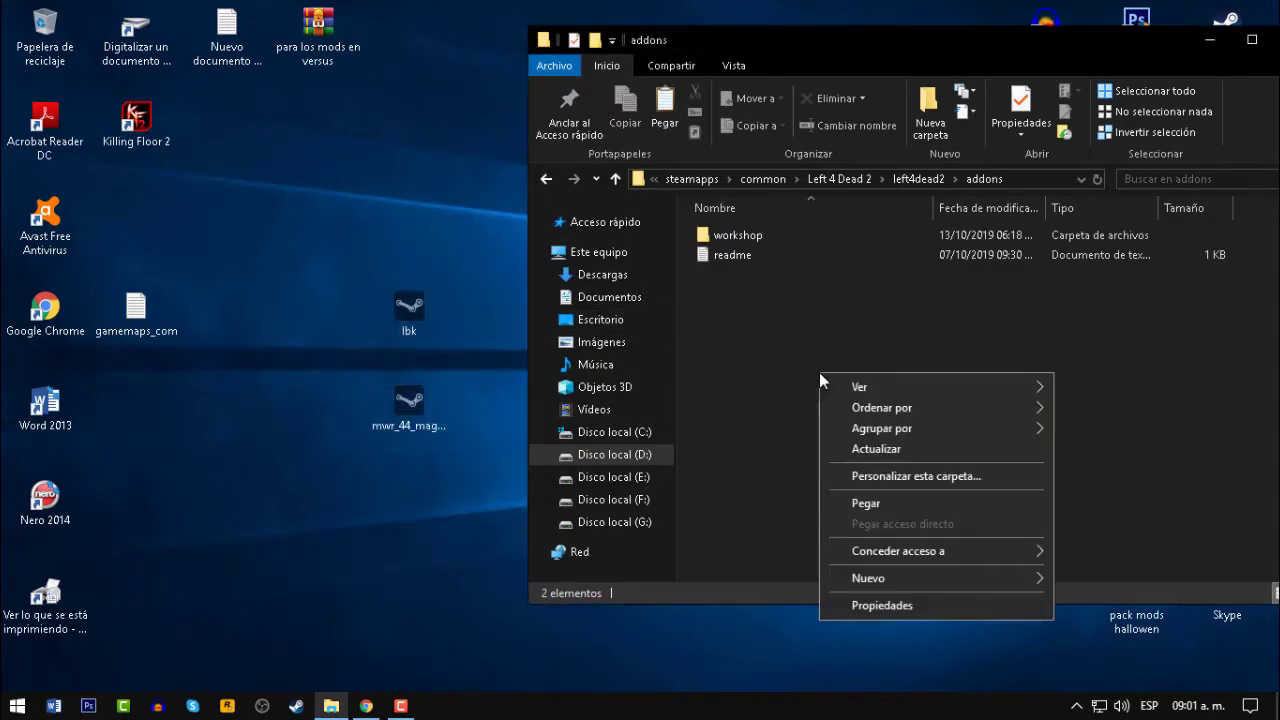
click(866, 503)
drag(852, 438, 780, 296)
drag(888, 399, 812, 349)
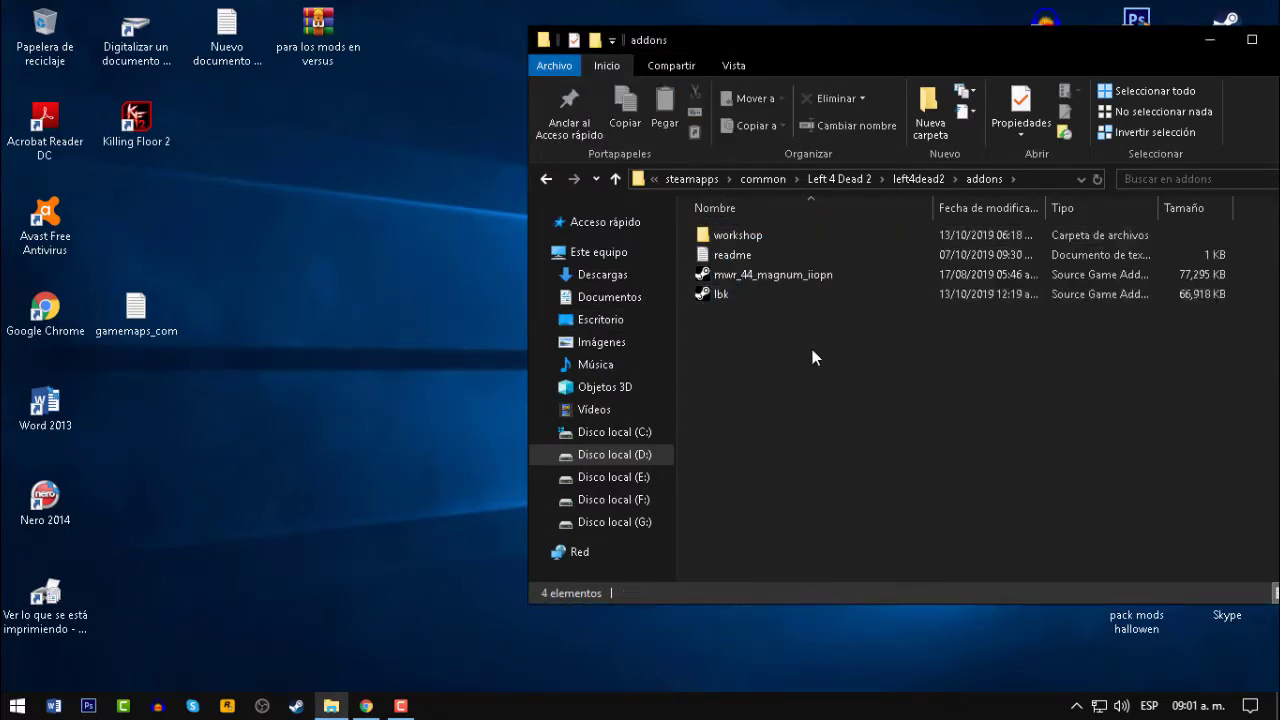
drag(730, 47, 542, 43)
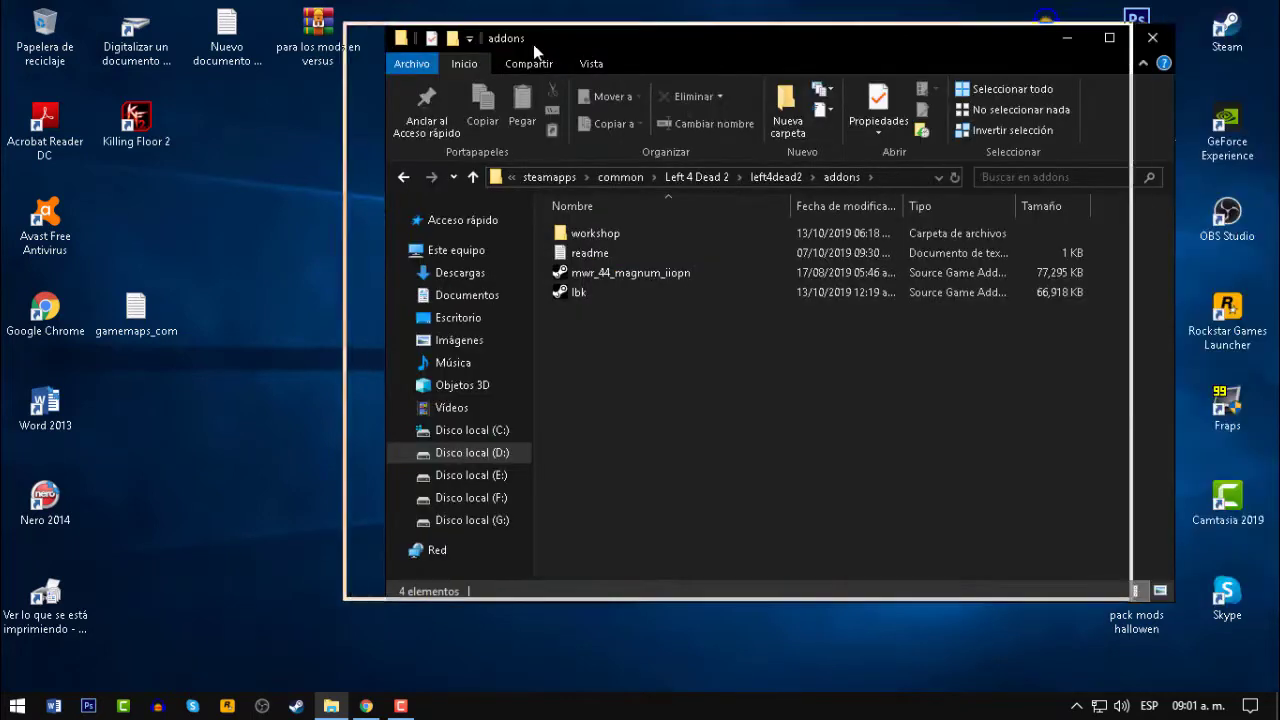
click(1014, 40)
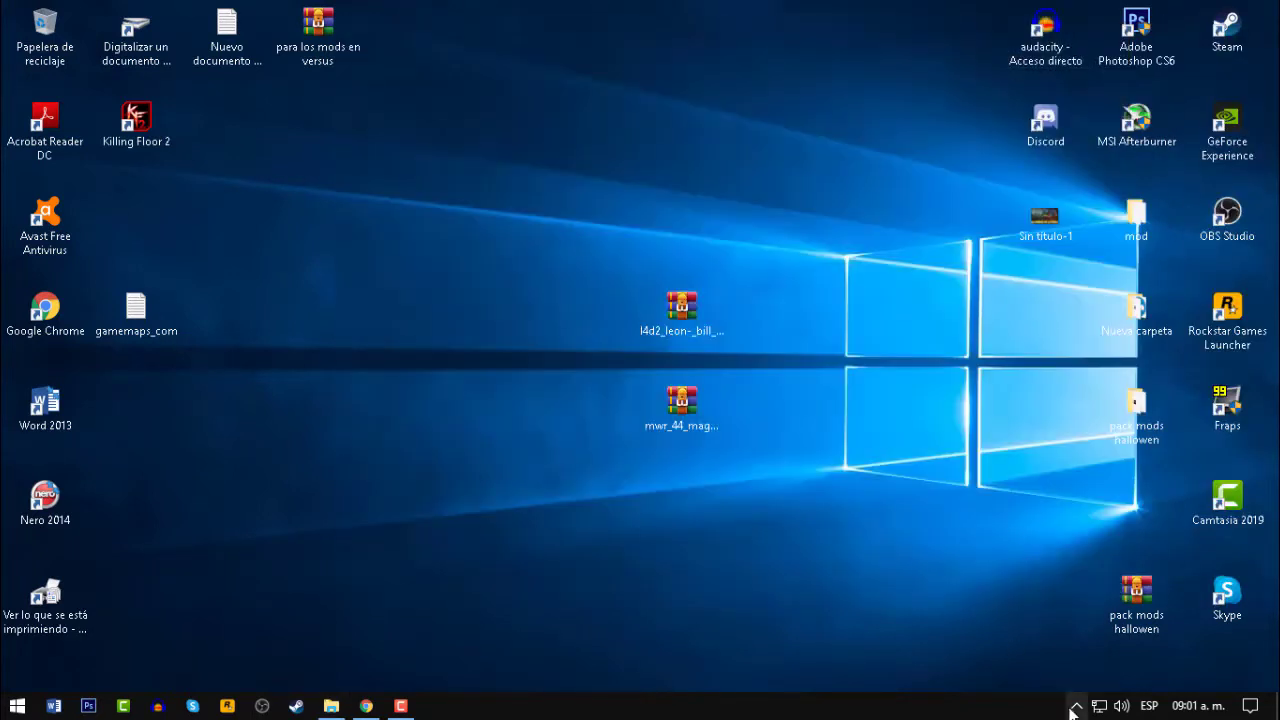
- Switch to Steam and open the Workshop from the Left 4 Dead 2 library page
click(1093, 673)
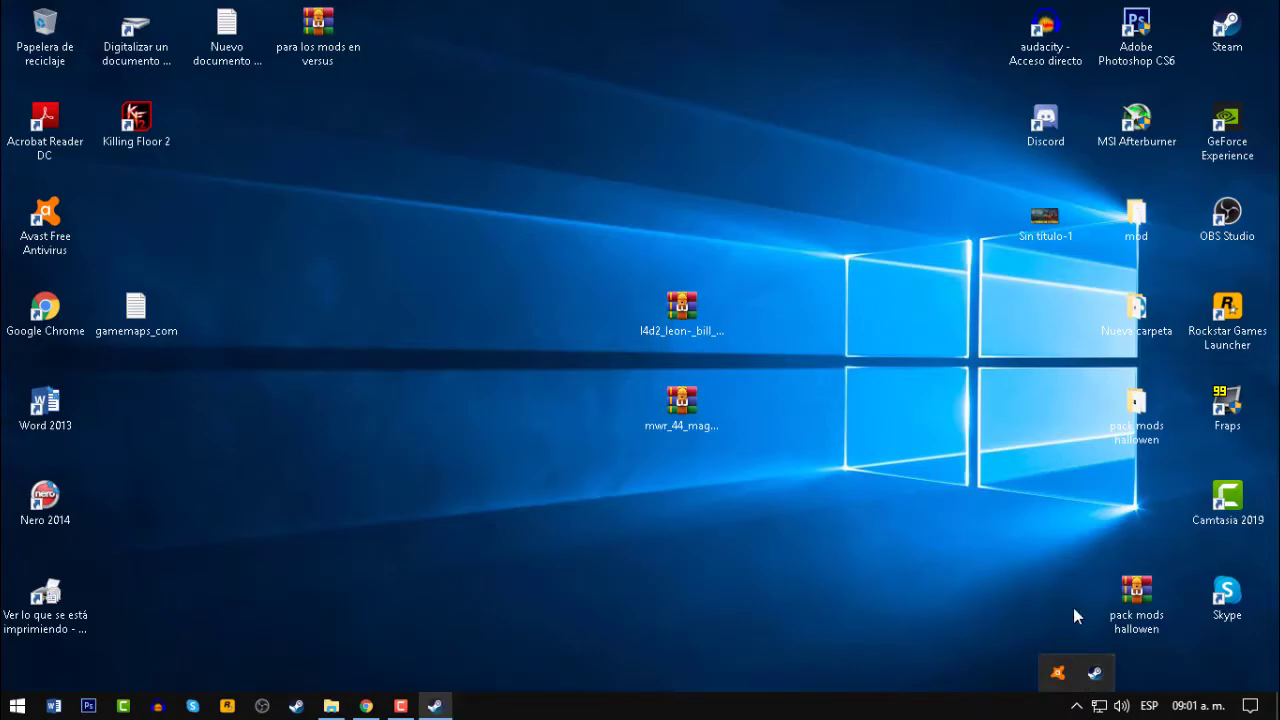
scroll(1040, 480, down, 3)
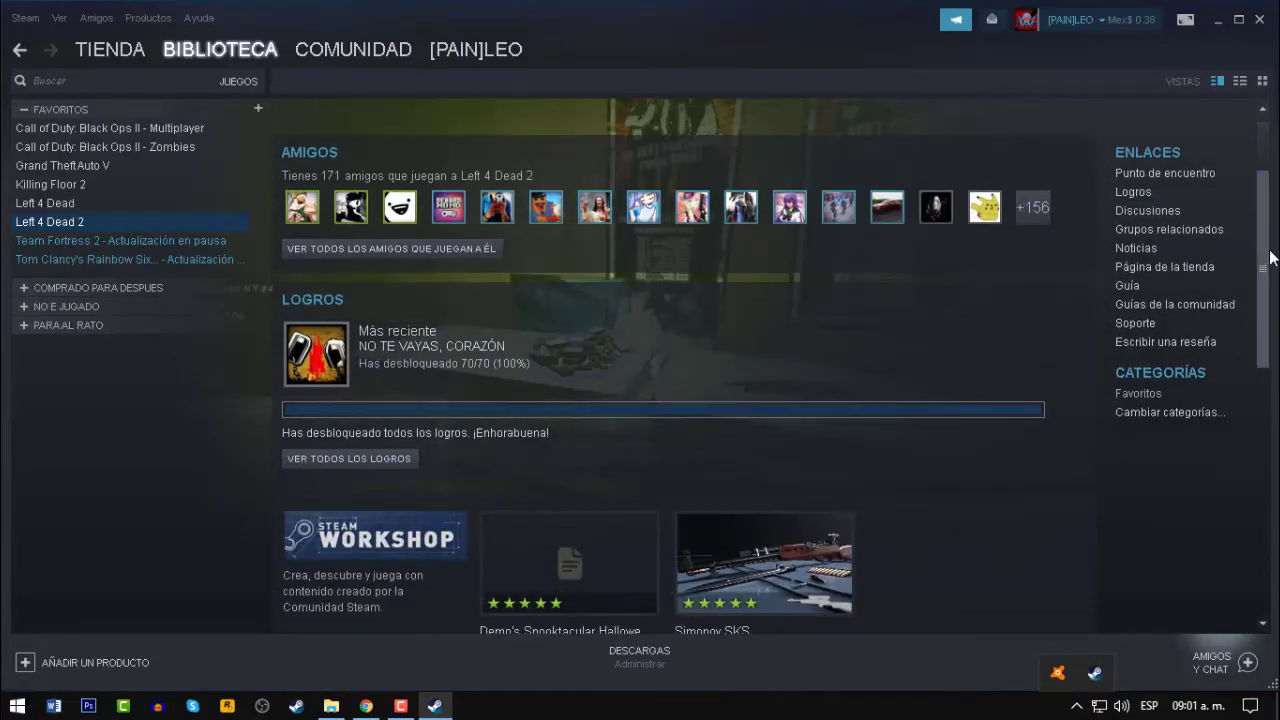
scroll(950, 440, down, 4)
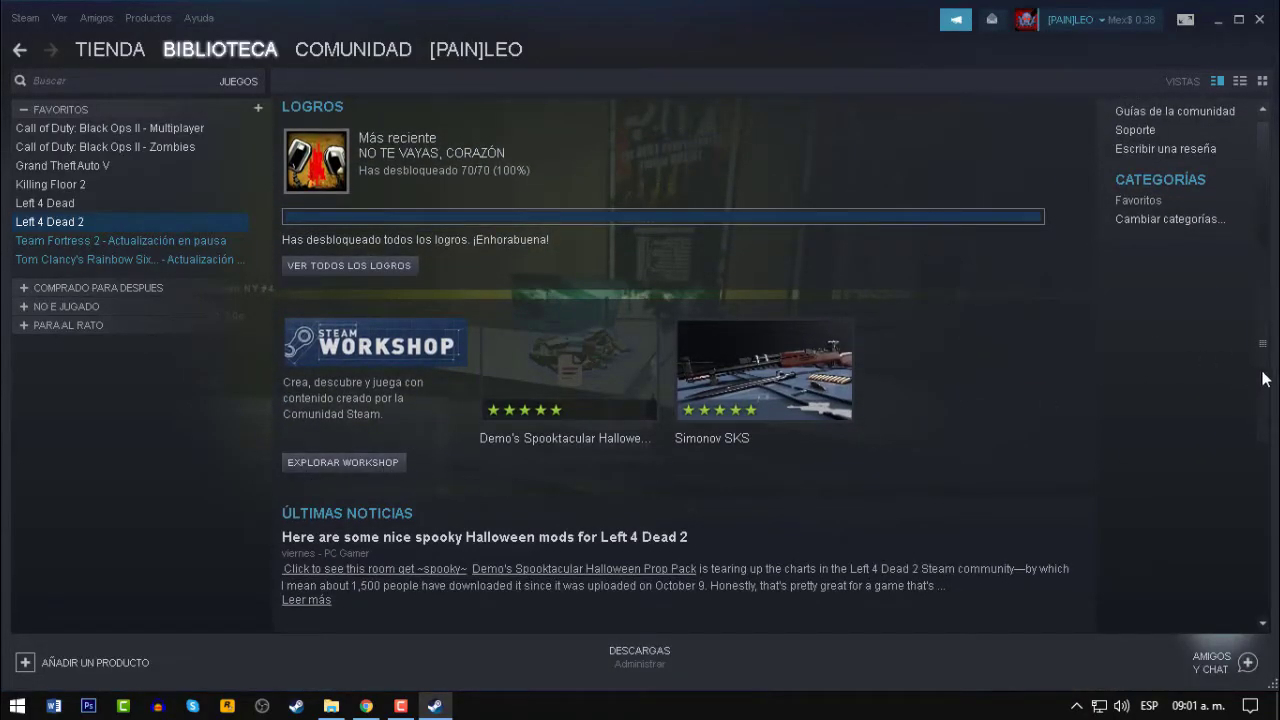
scroll(712, 178, up, 5)
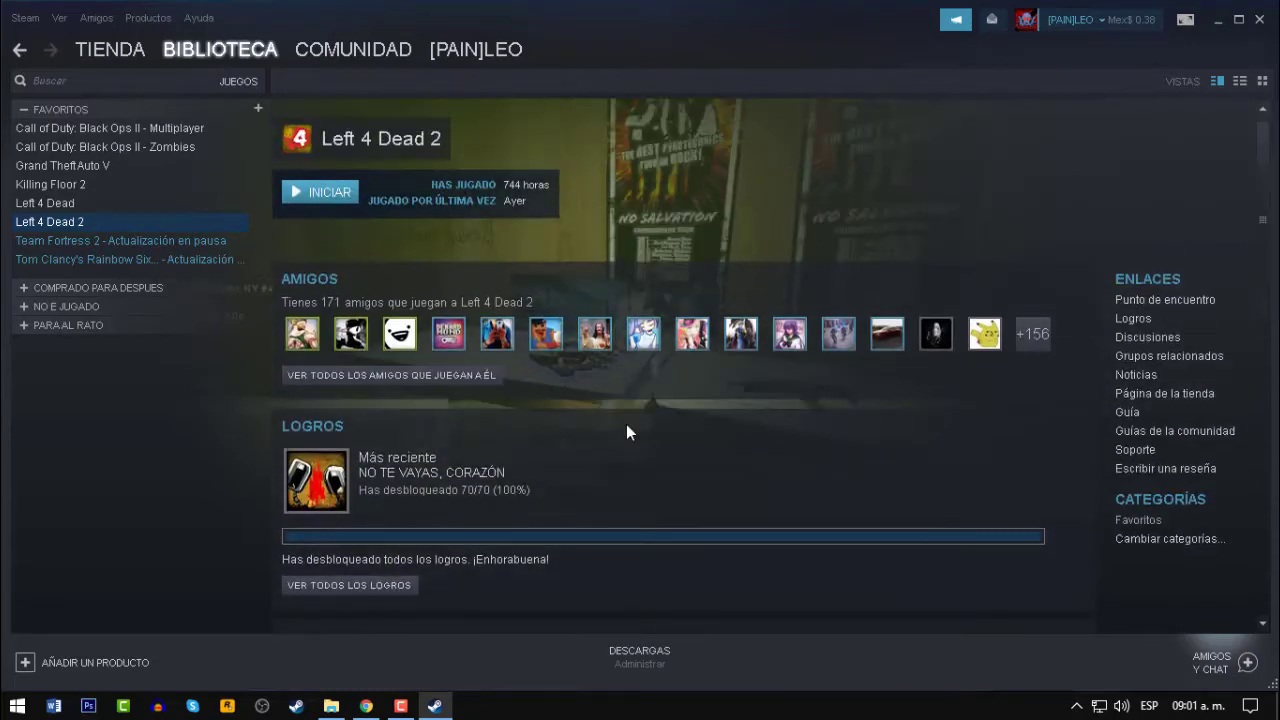
scroll(741, 545, down, 4)
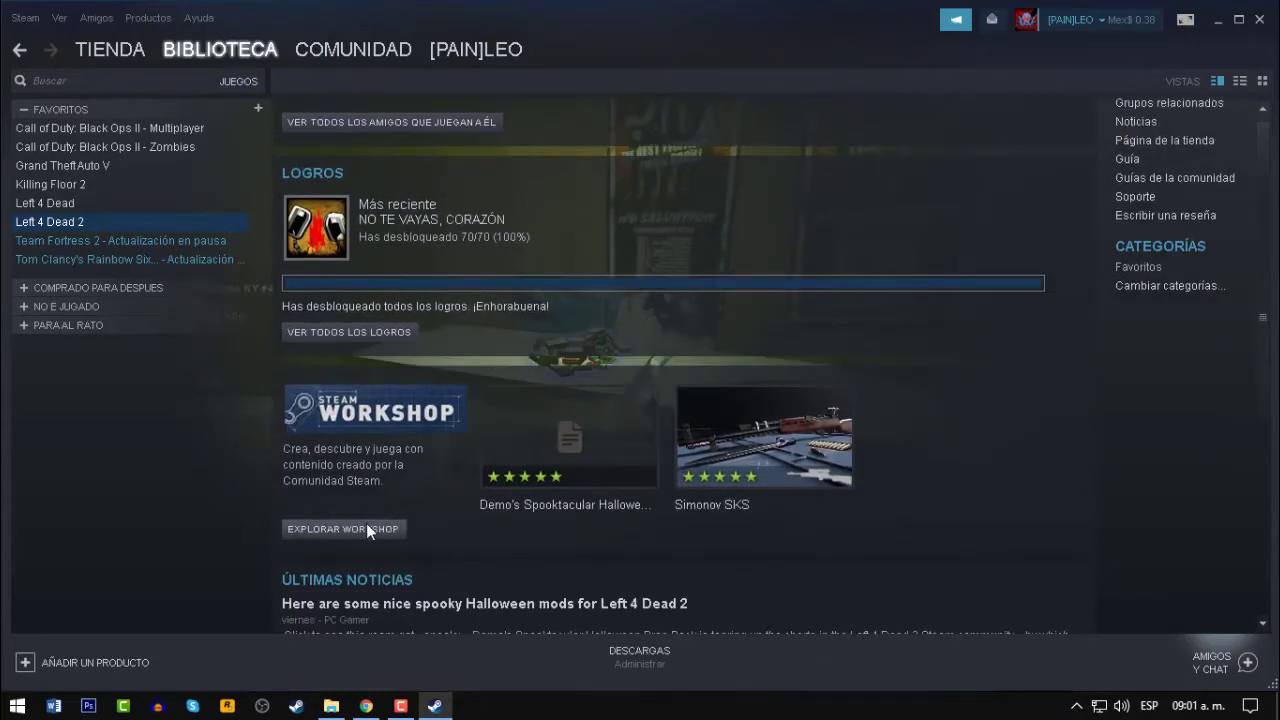
click(370, 529)
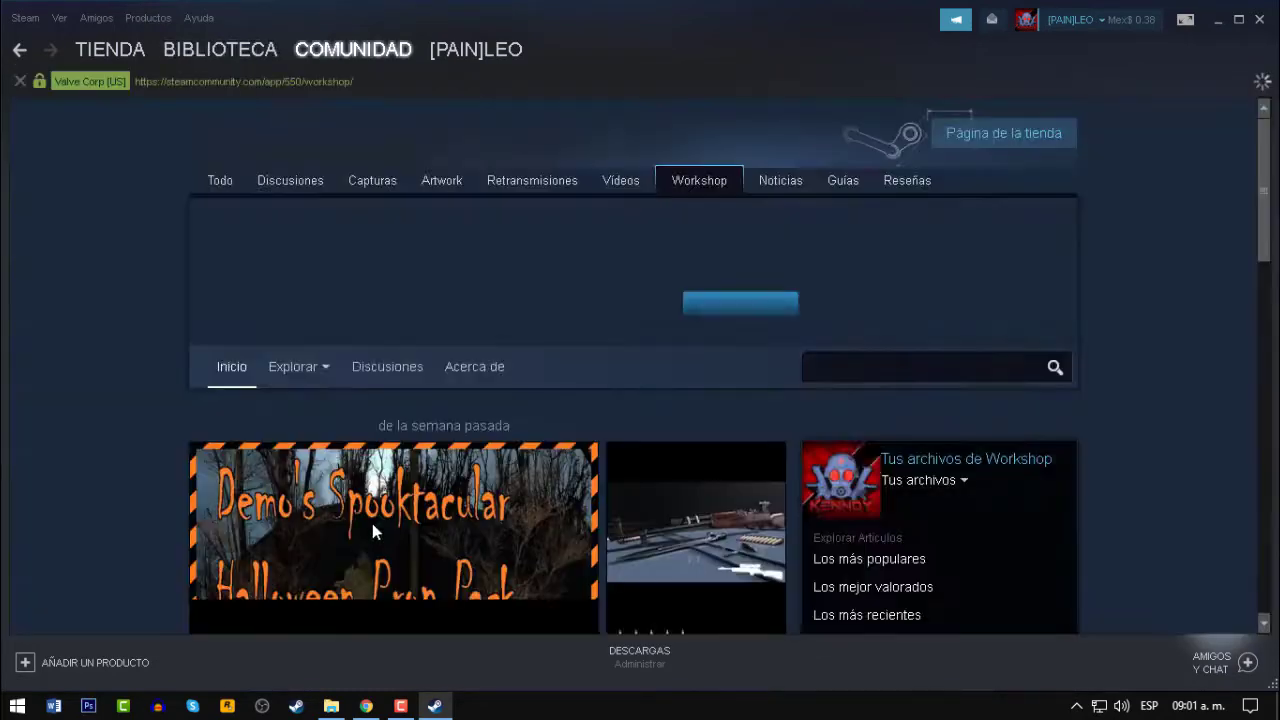
- Browse the week's most popular Workshop items and open the H&K MP5SD Black mod's page
scroll(457, 520, down, 5)
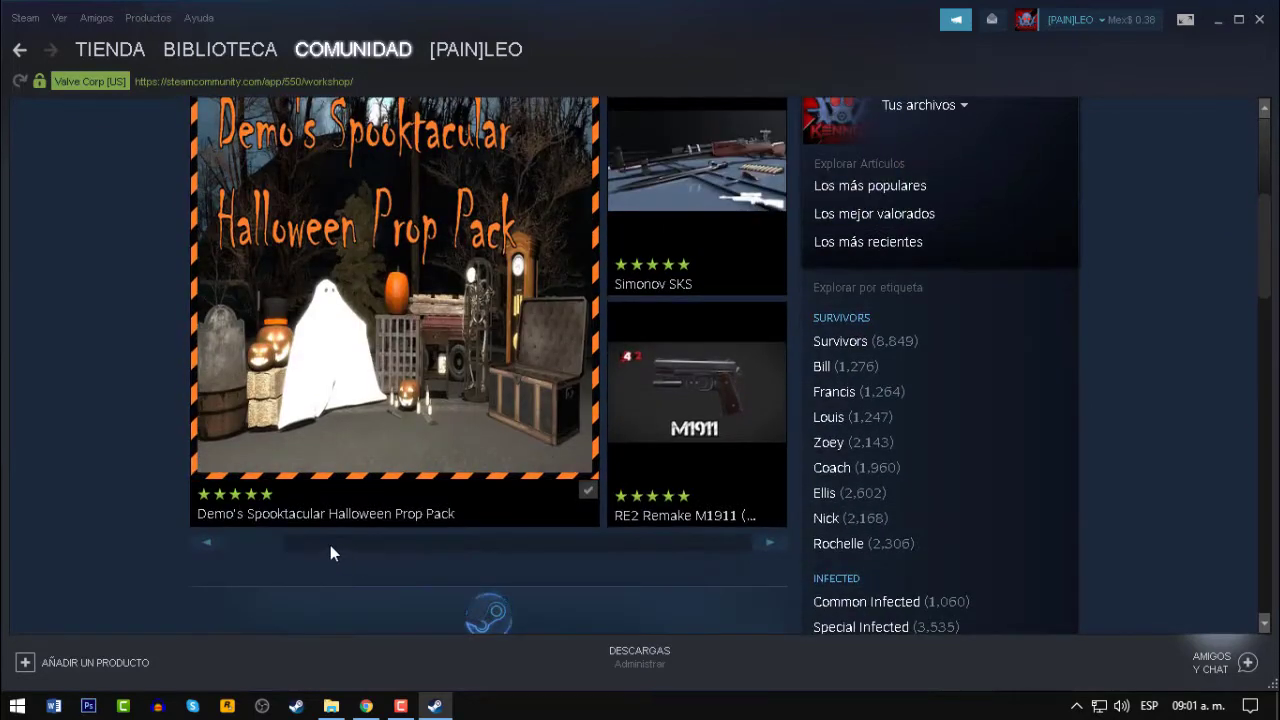
drag(262, 545, 756, 551)
scroll(751, 549, up, 2)
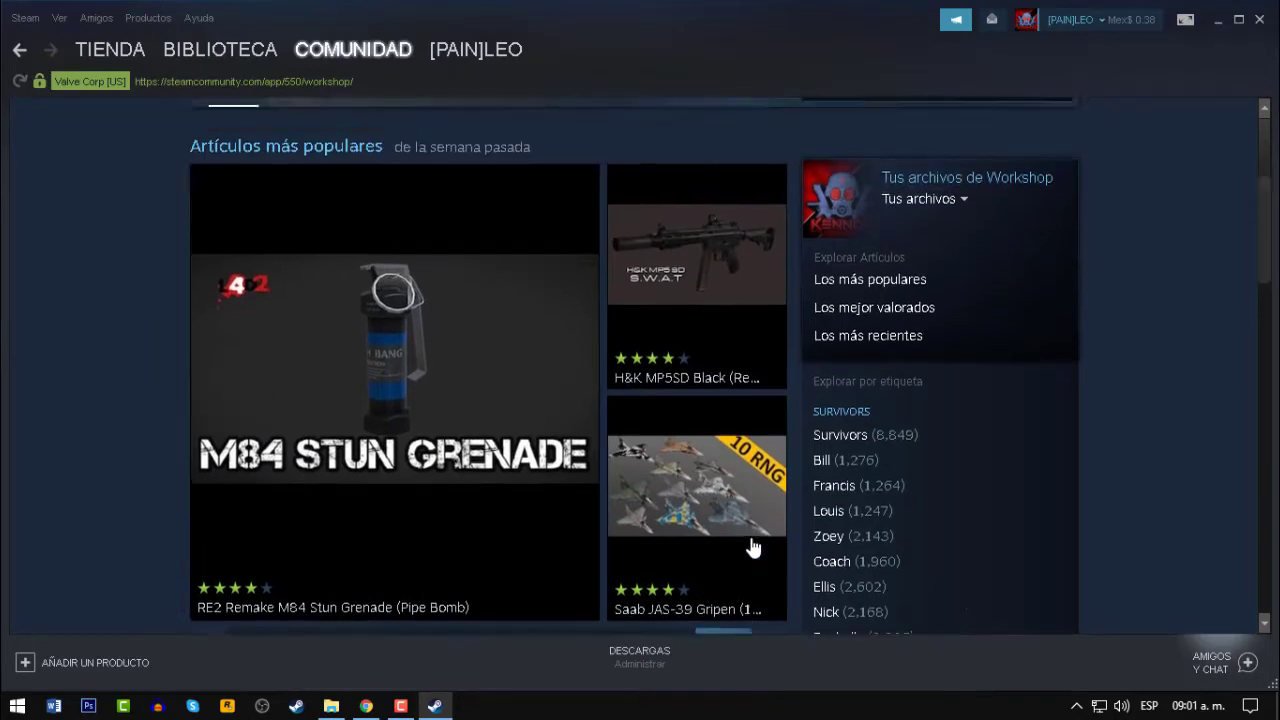
click(709, 391)
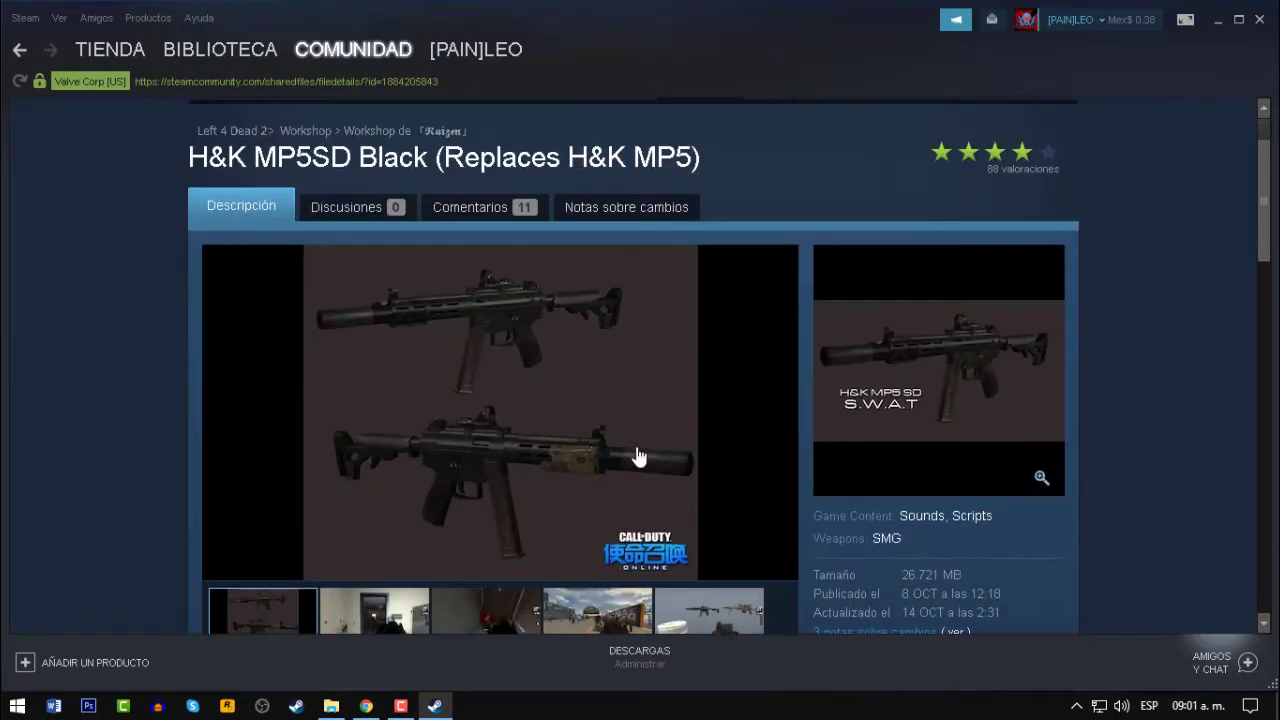
- Subscribe to the H&K MP5SD Black (Replaces H&K MP5) mod and open the downloads page
scroll(445, 517, down, 2)
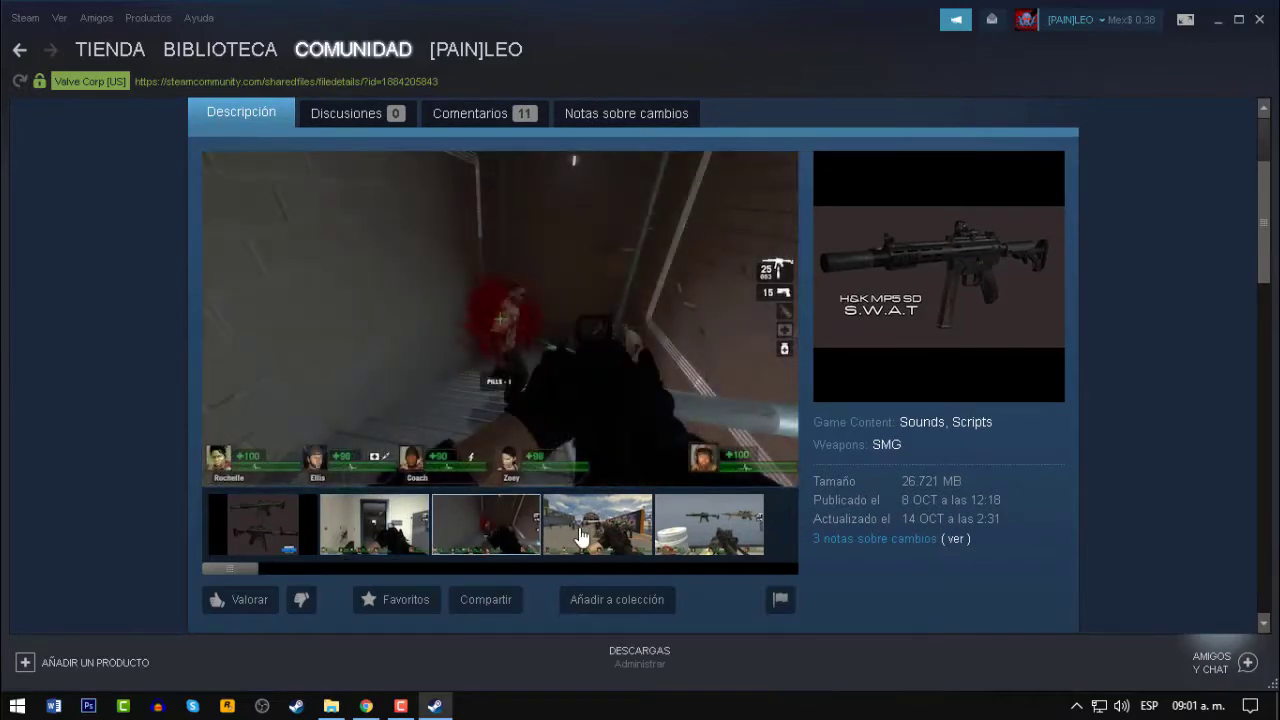
scroll(680, 530, down, 2)
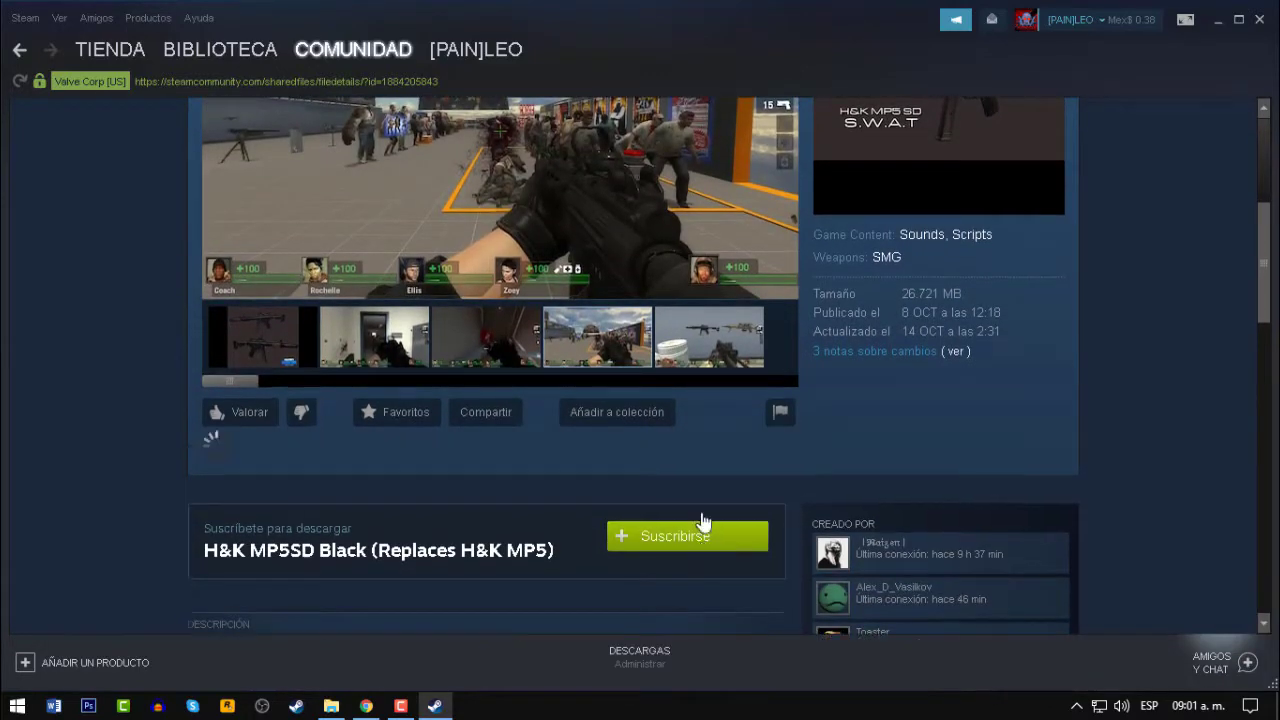
click(700, 512)
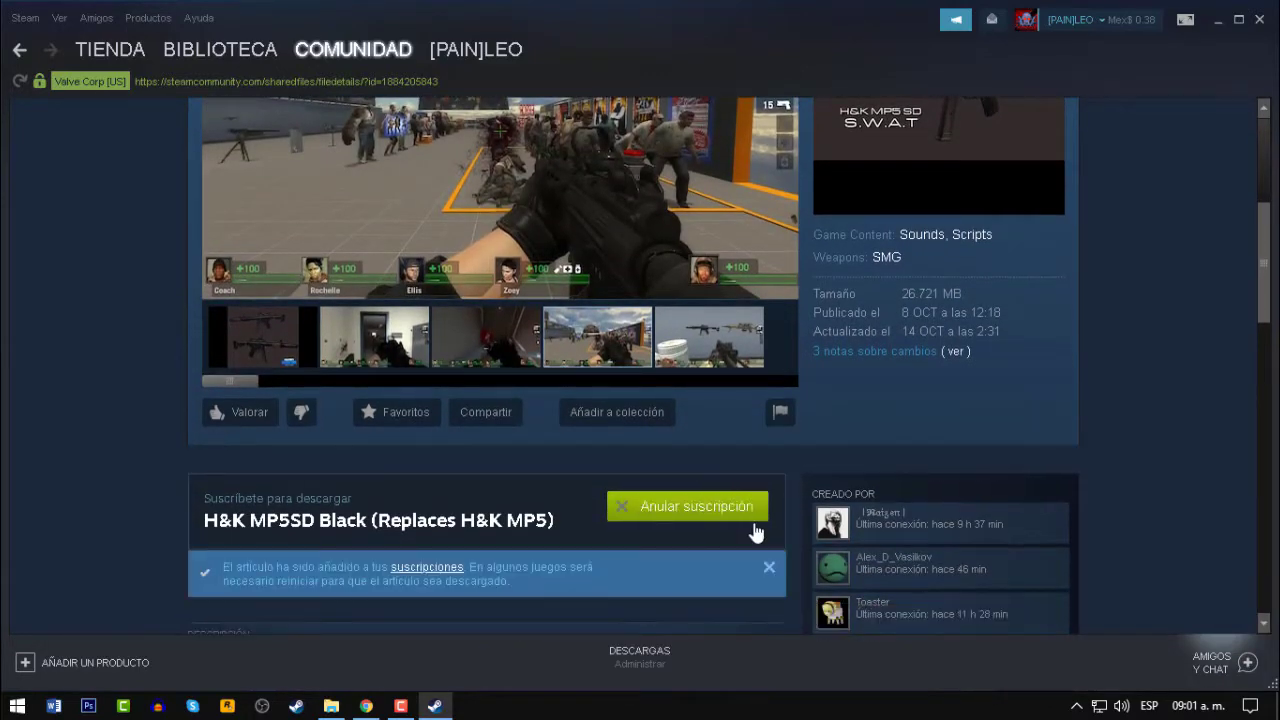
click(640, 655)
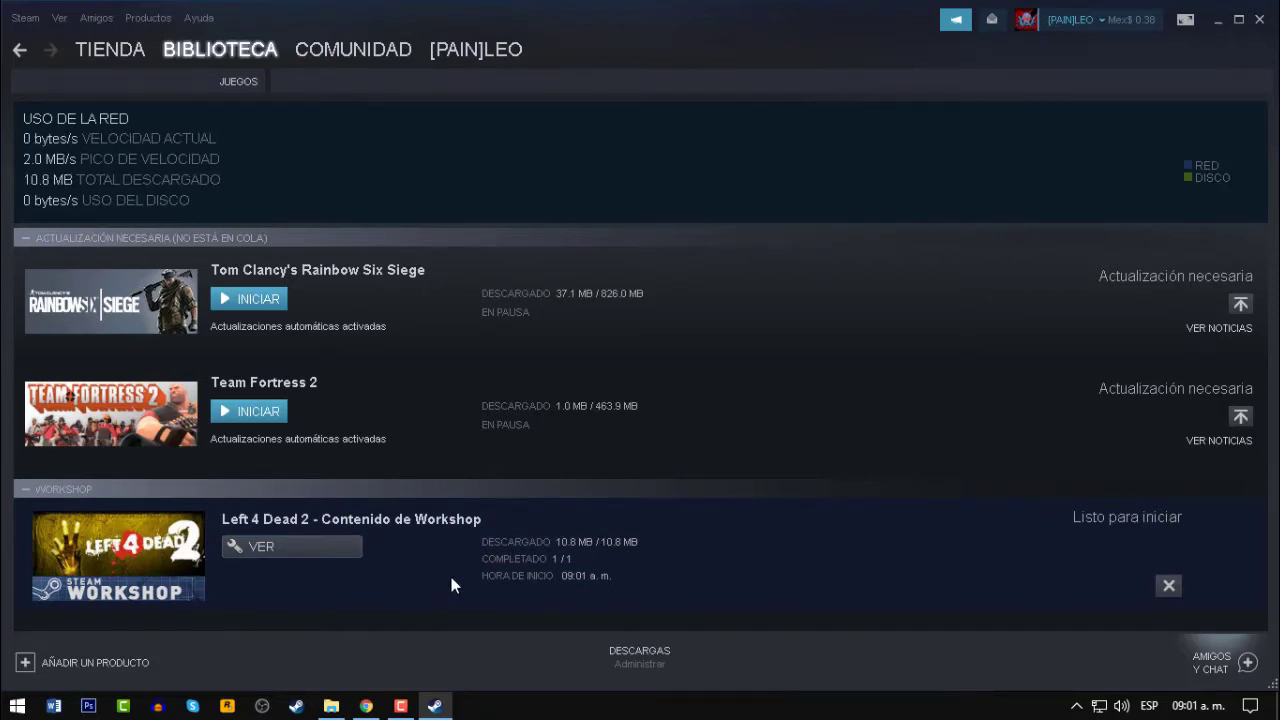
- Return to the Left 4 Dead 2 library page and launch the game
click(200, 62)
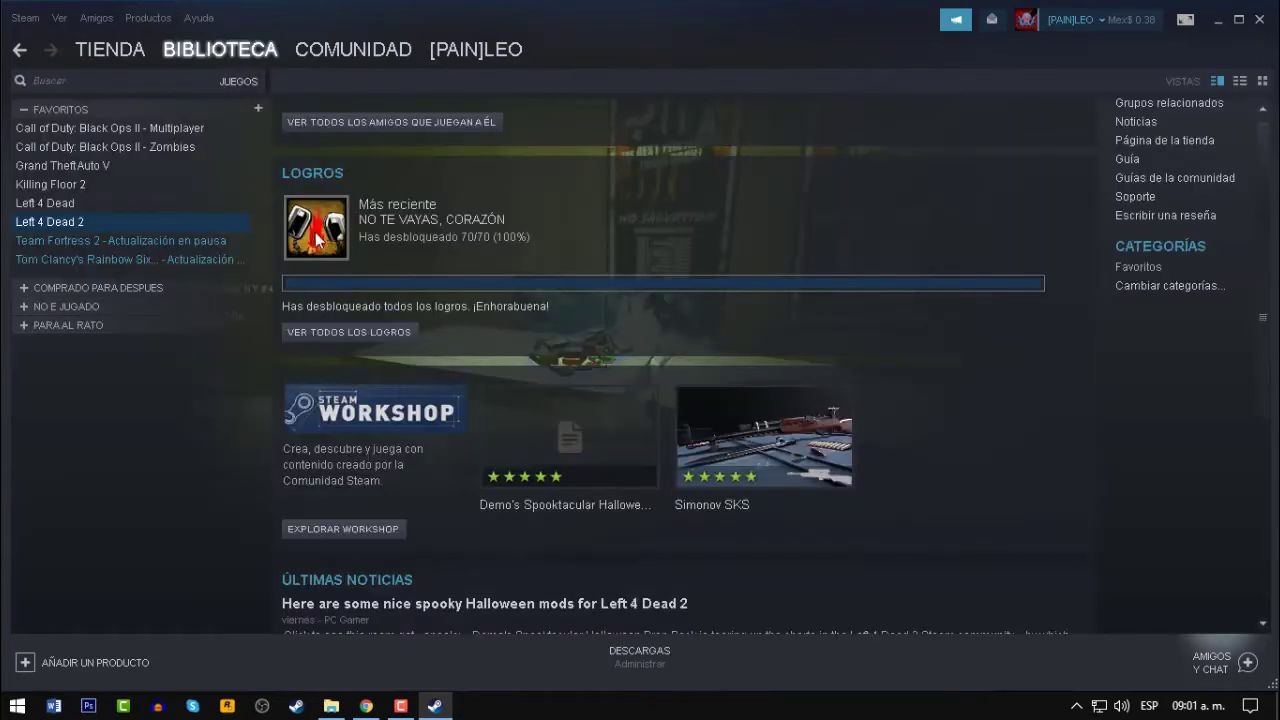
scroll(316, 238, up, 5)
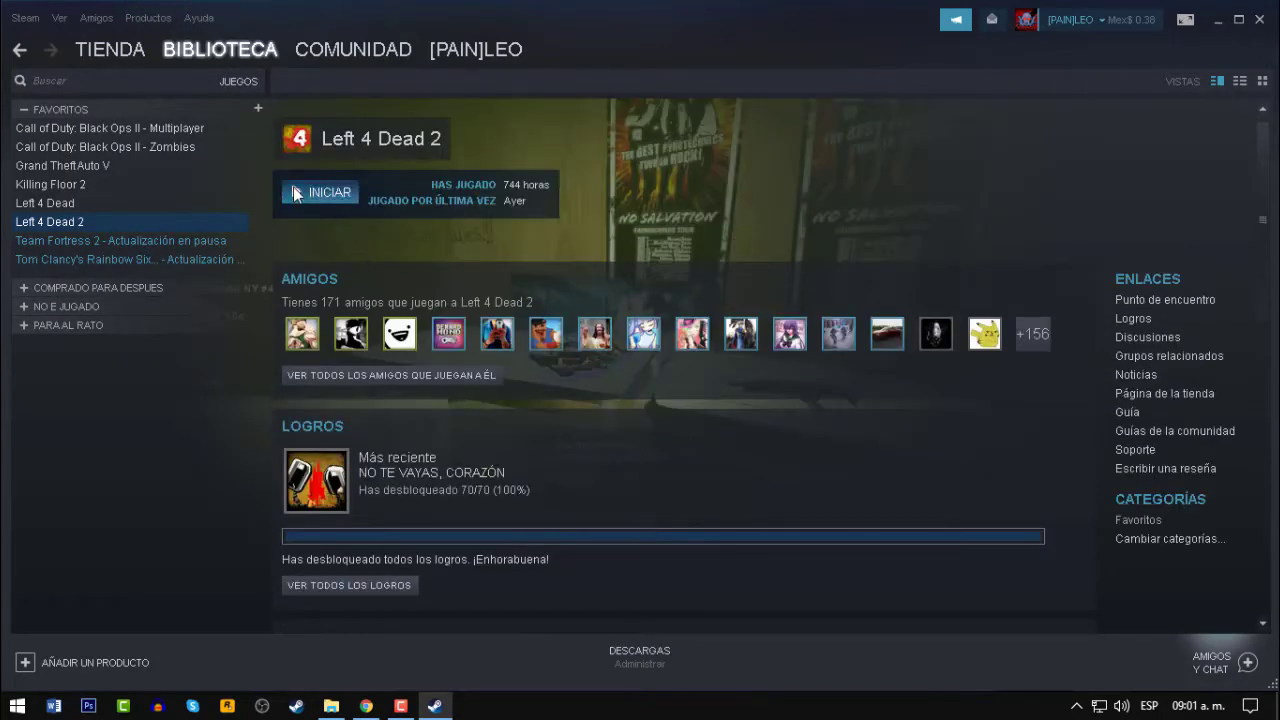
click(296, 192)
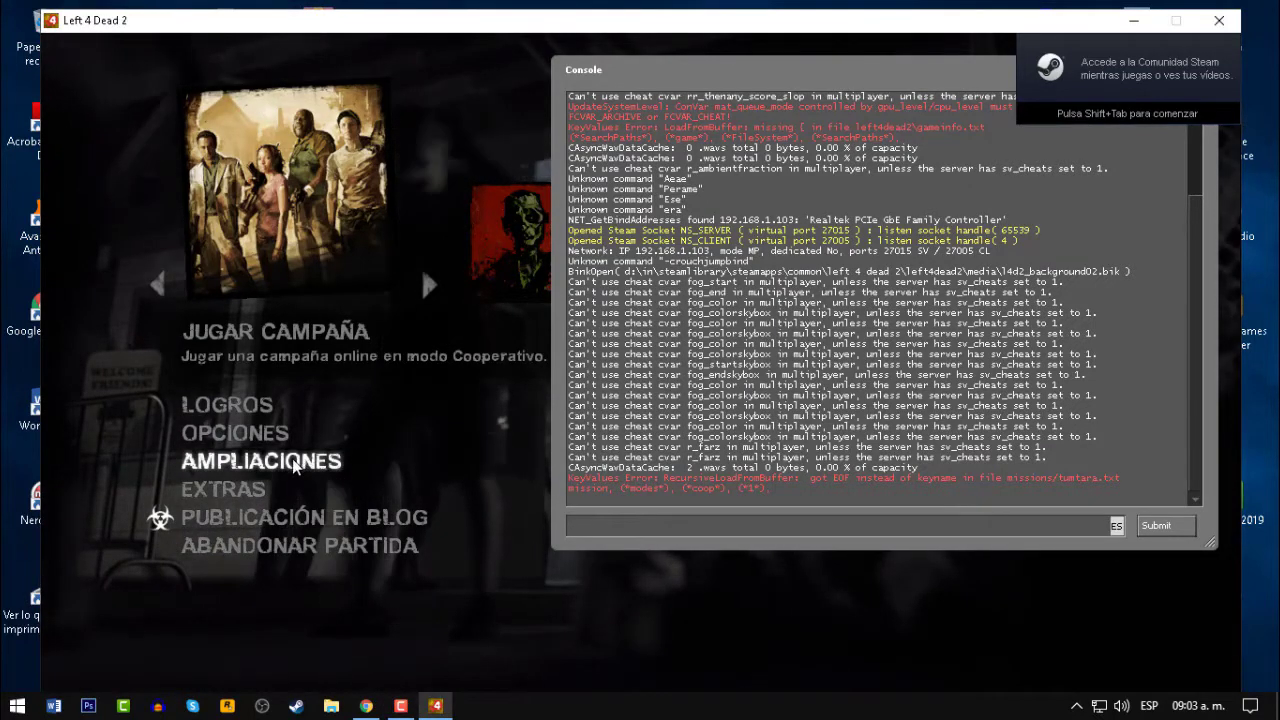
- Review the Call of Duty 4, Demo's Spooktacular and HK MP5SD Black entries among the installed add-ons, and return to the main menu
click(389, 458)
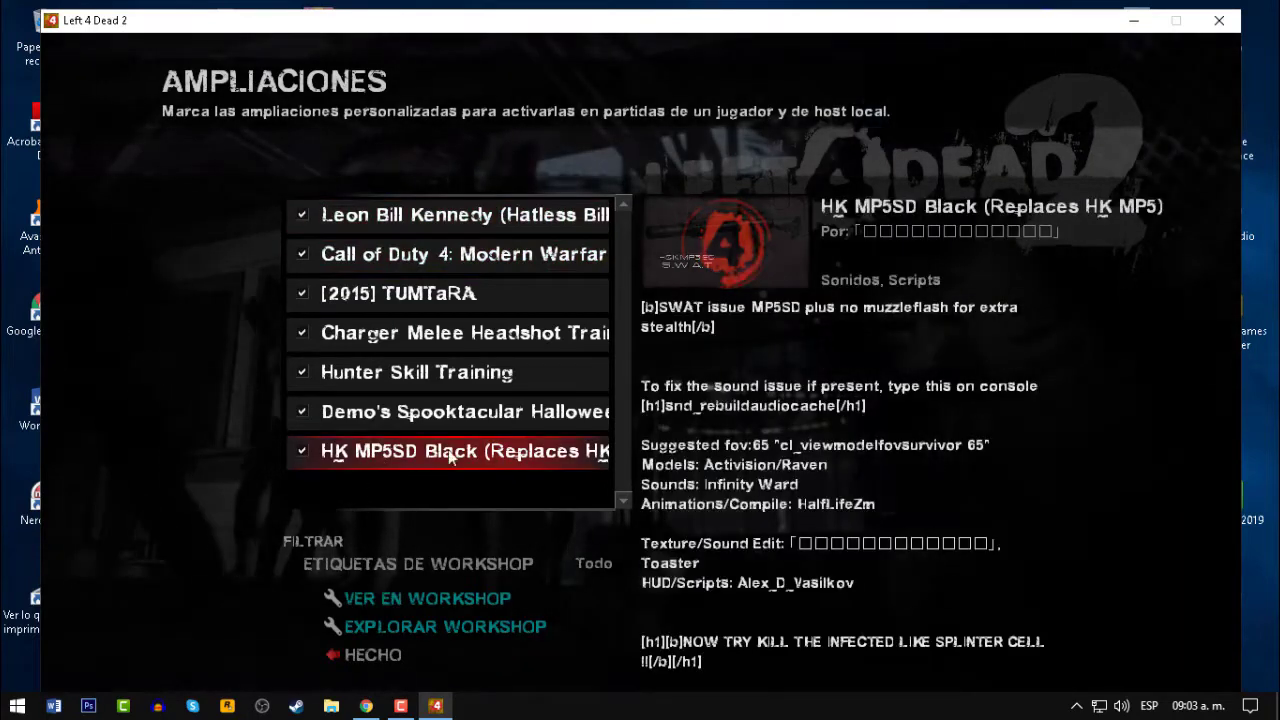
click(436, 250)
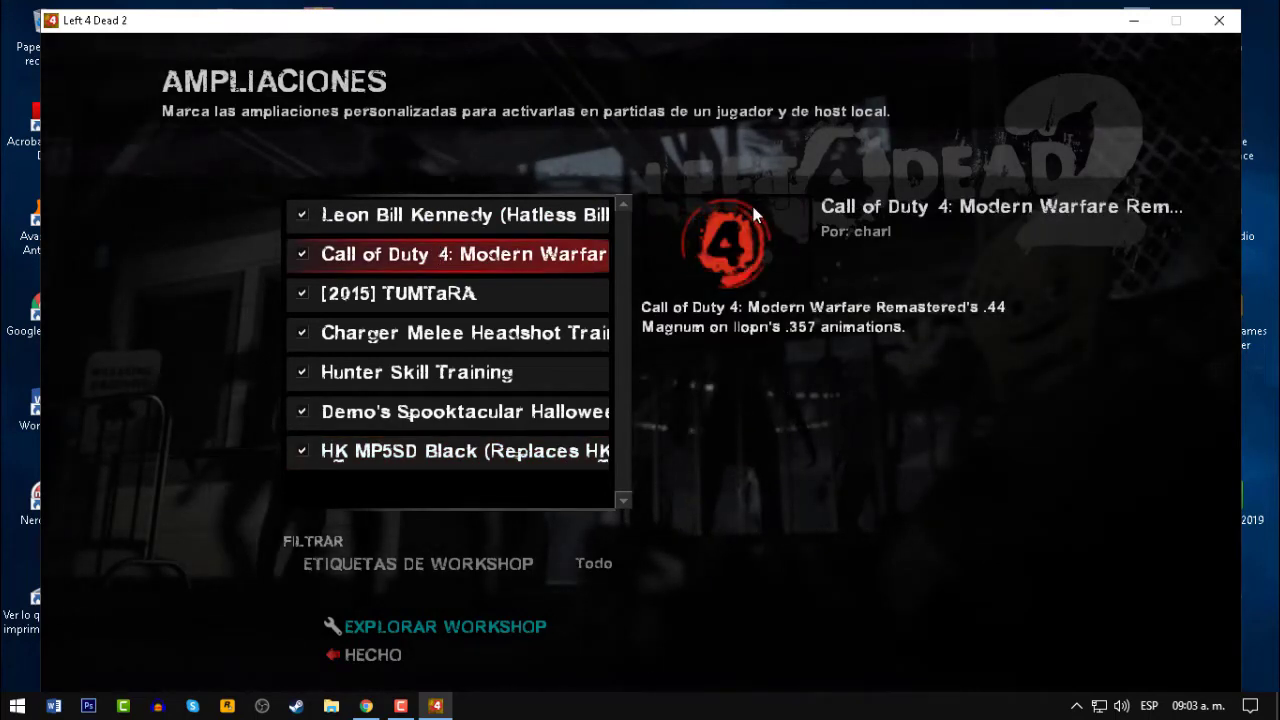
click(481, 420)
click(485, 460)
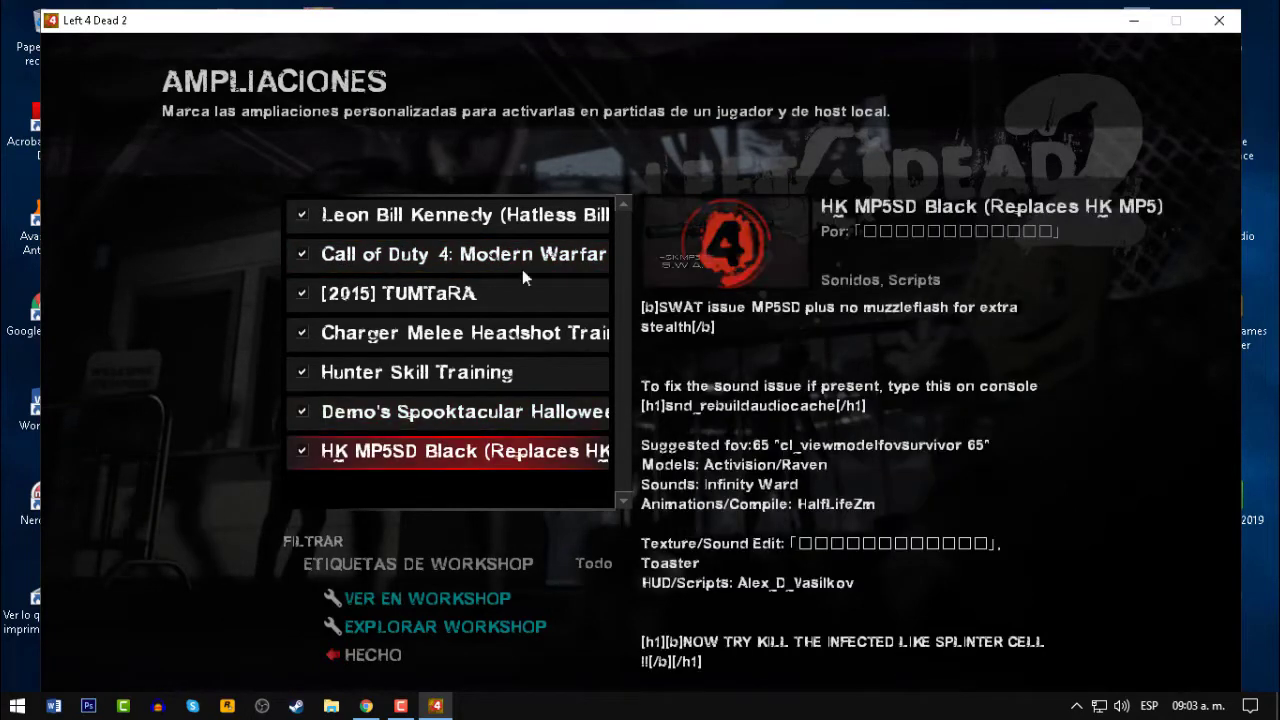
click(425, 654)
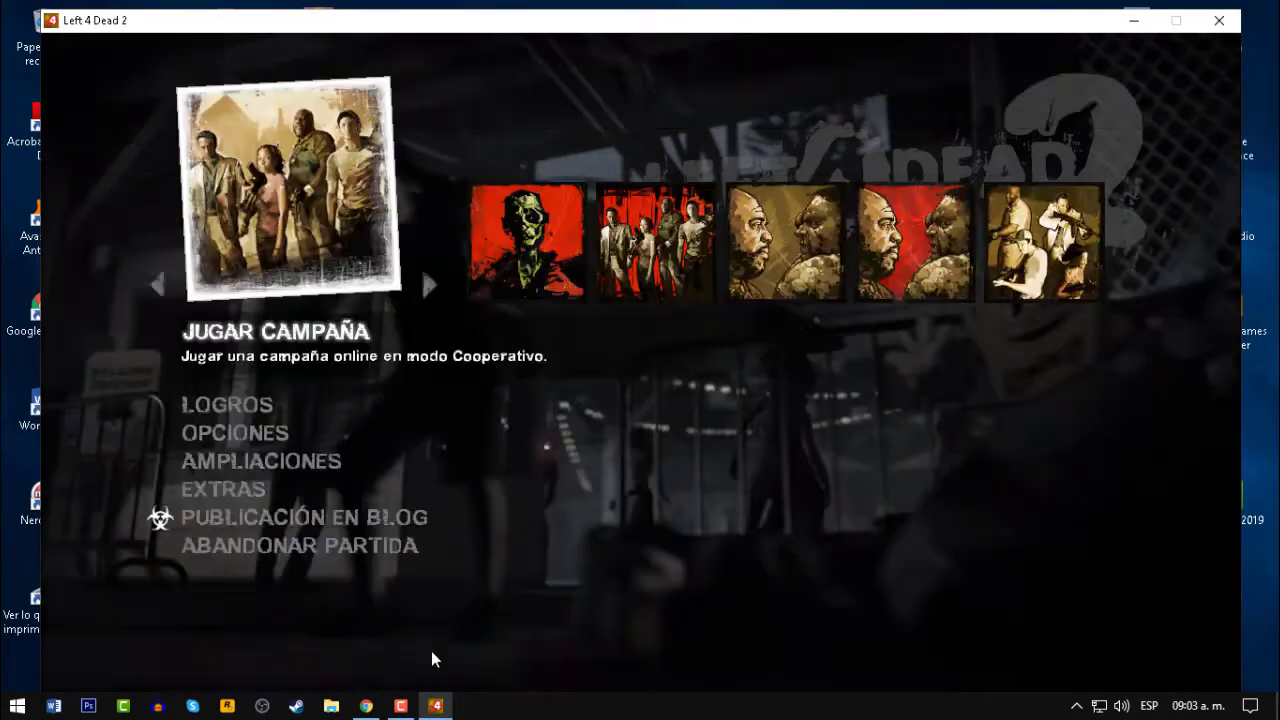
- Start a solo game on the TUMTaRA add-on campaign with Normal difficulty and a random character
click(514, 254)
click(514, 254)
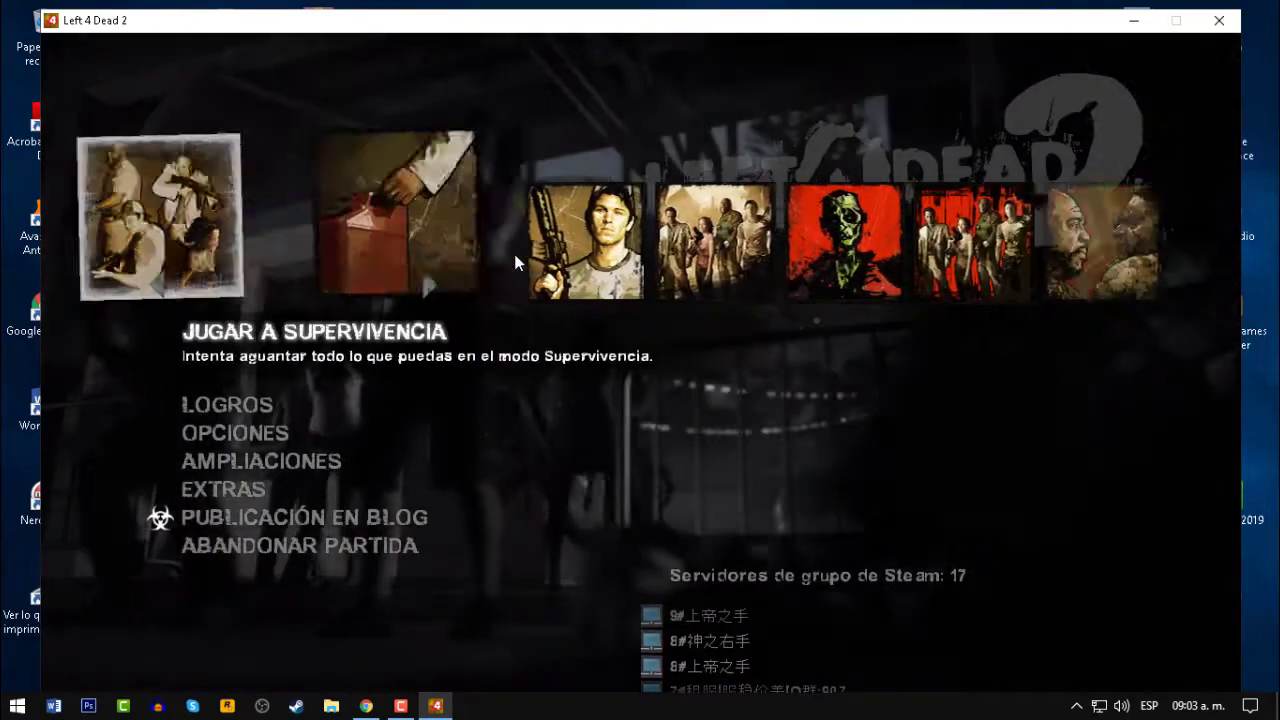
click(514, 254)
click(285, 190)
click(531, 352)
click(608, 618)
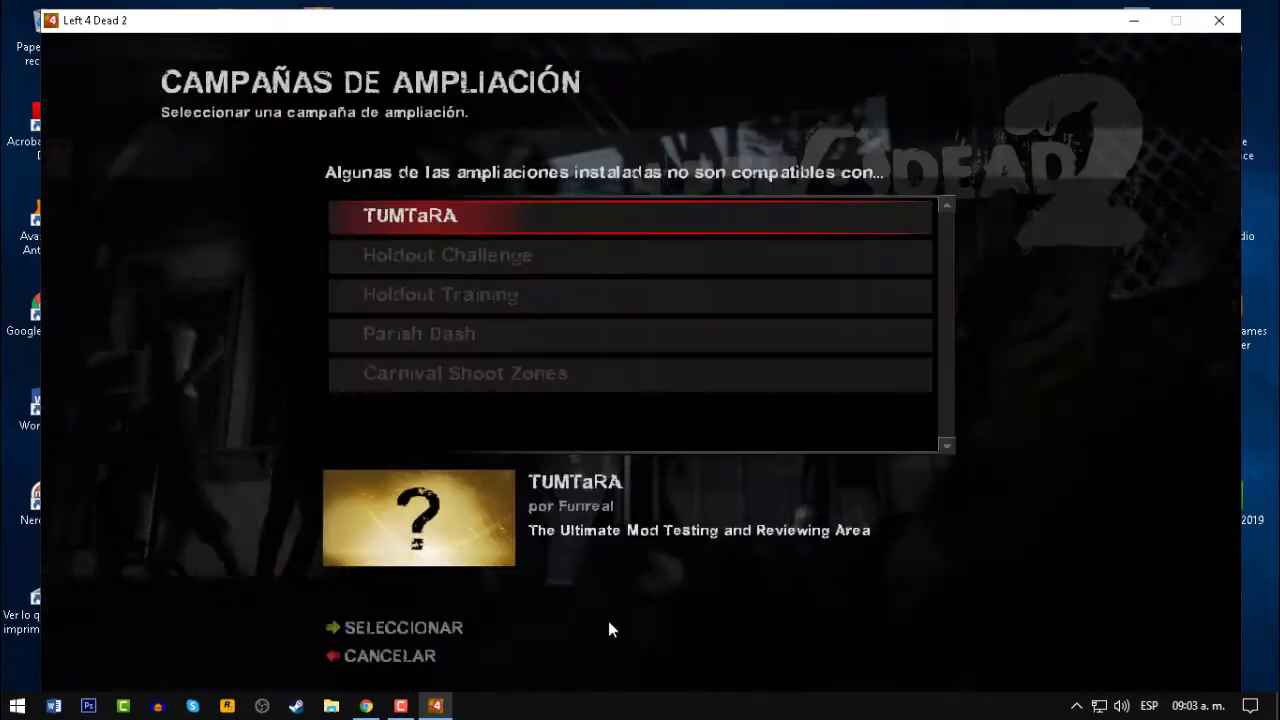
click(448, 625)
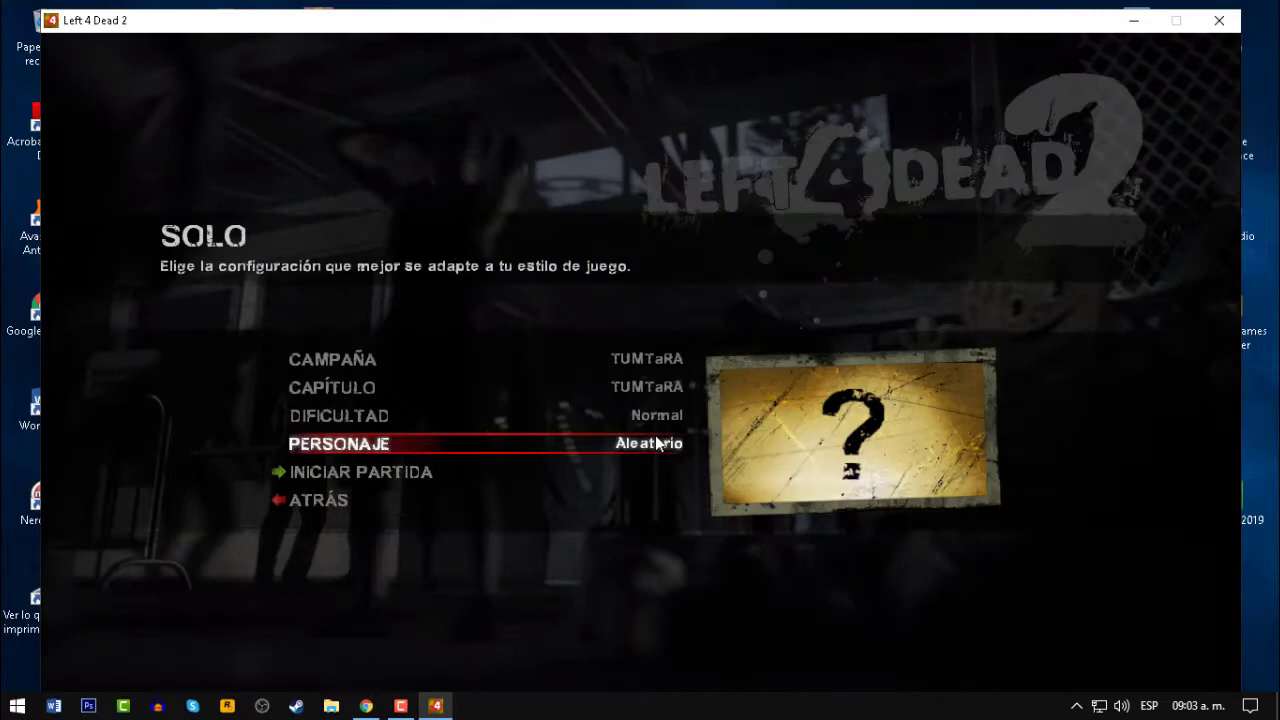
click(533, 468)
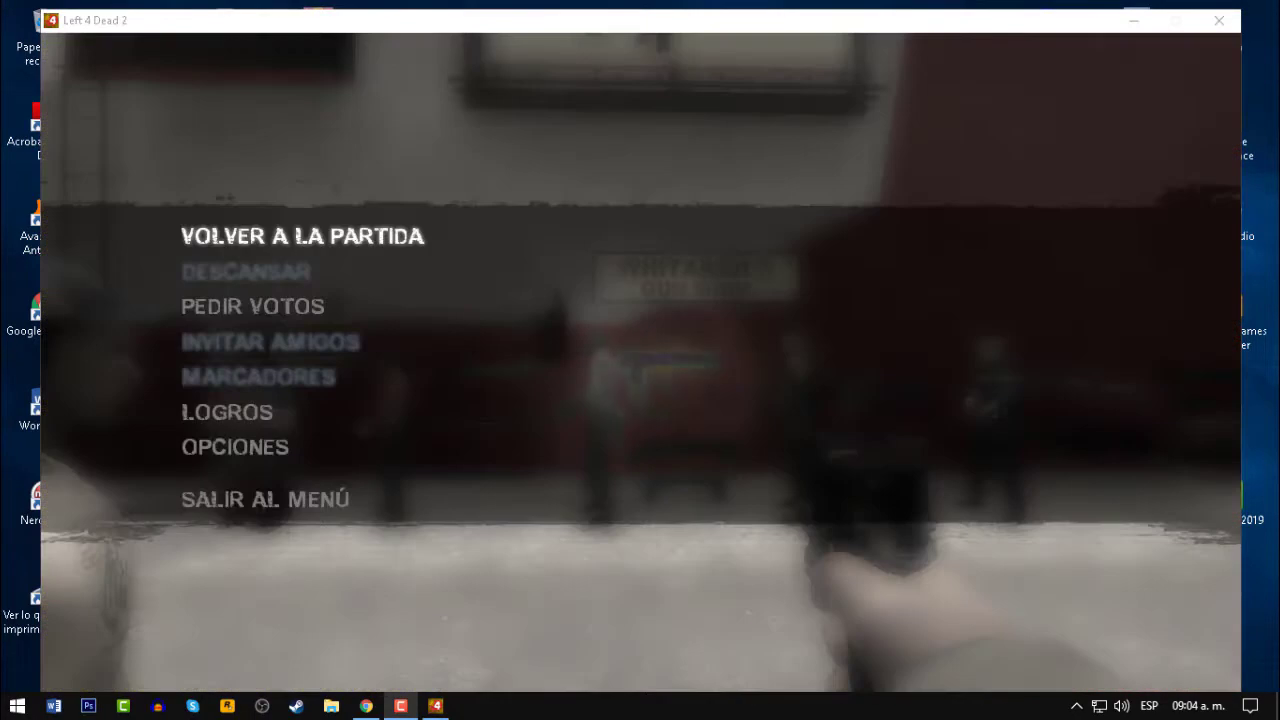
- Pick up the Magnum in the resumed game and test it by emptying its rounds at the walls and reloading
key(Escape)
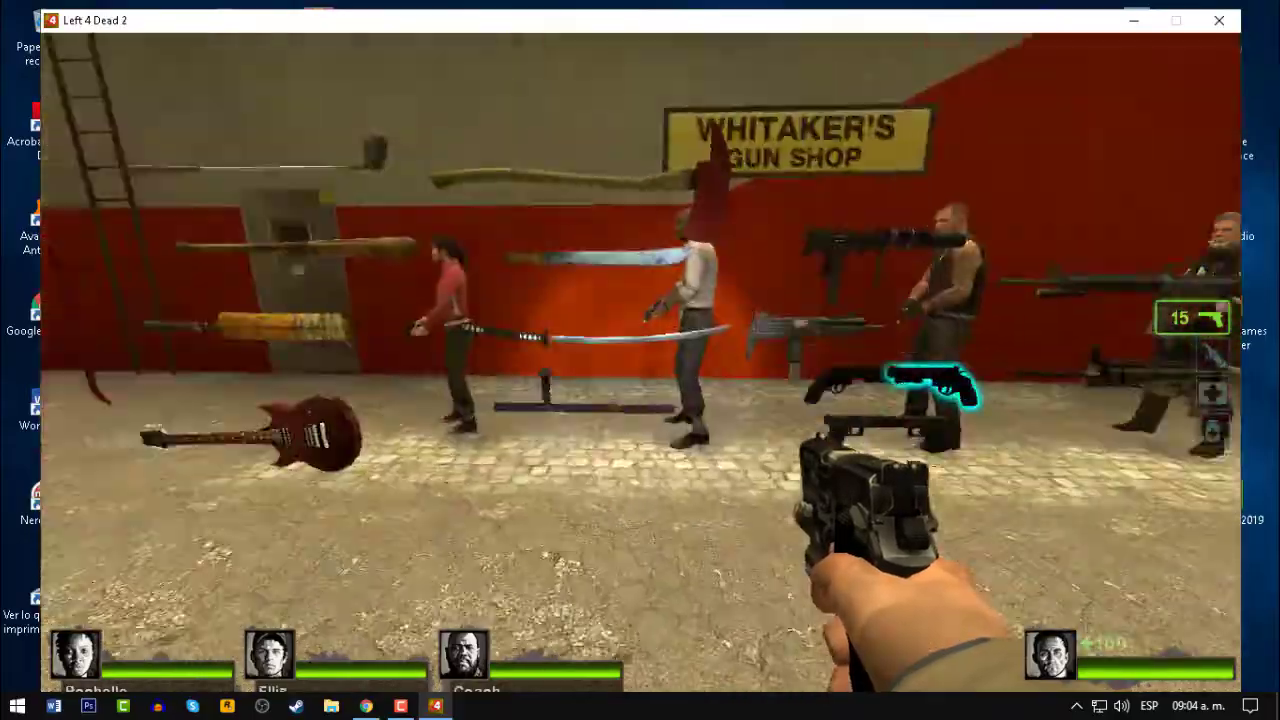
key(e)
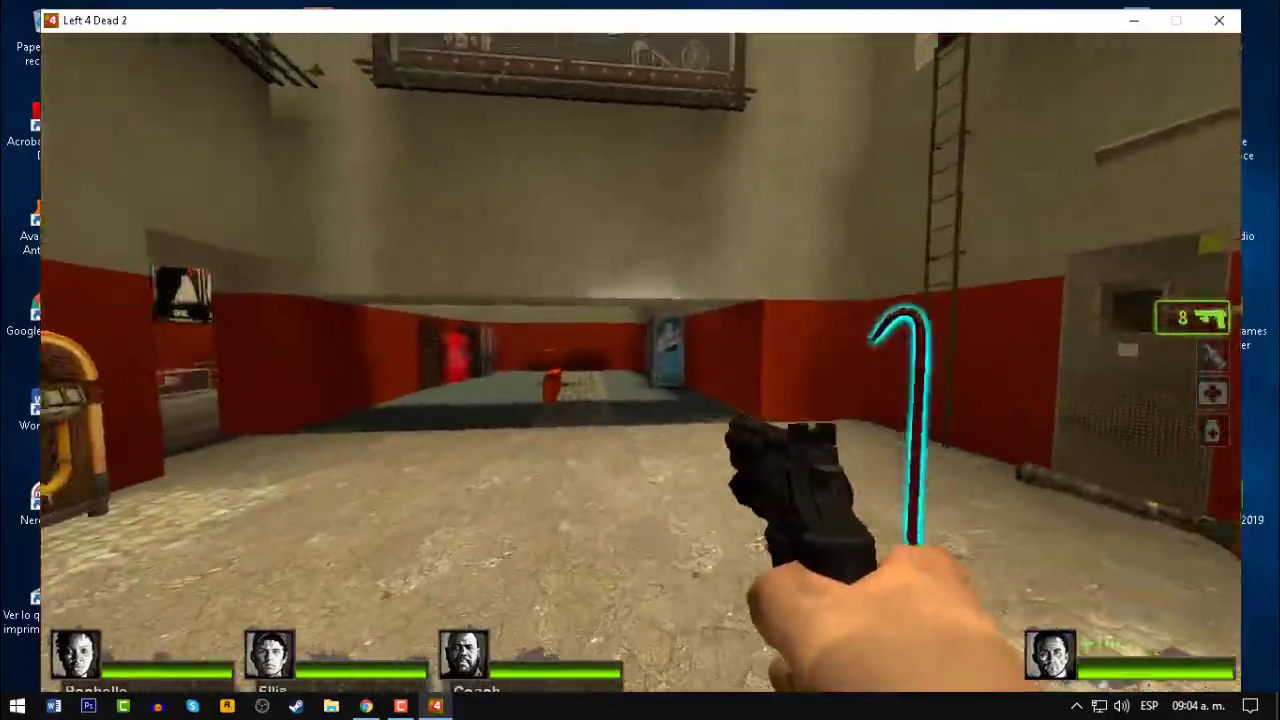
click(640, 370)
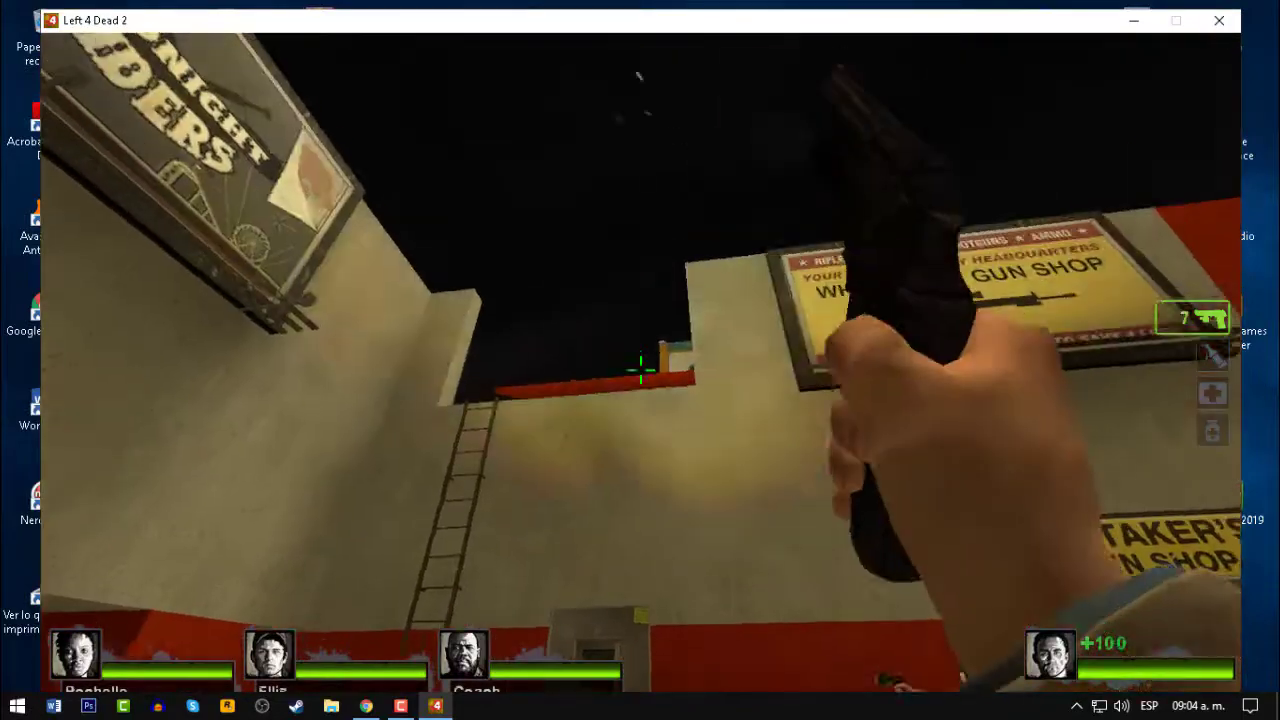
click(640, 370)
click(640, 370)
click(640, 370)
click(640, 370)
click(640, 370)
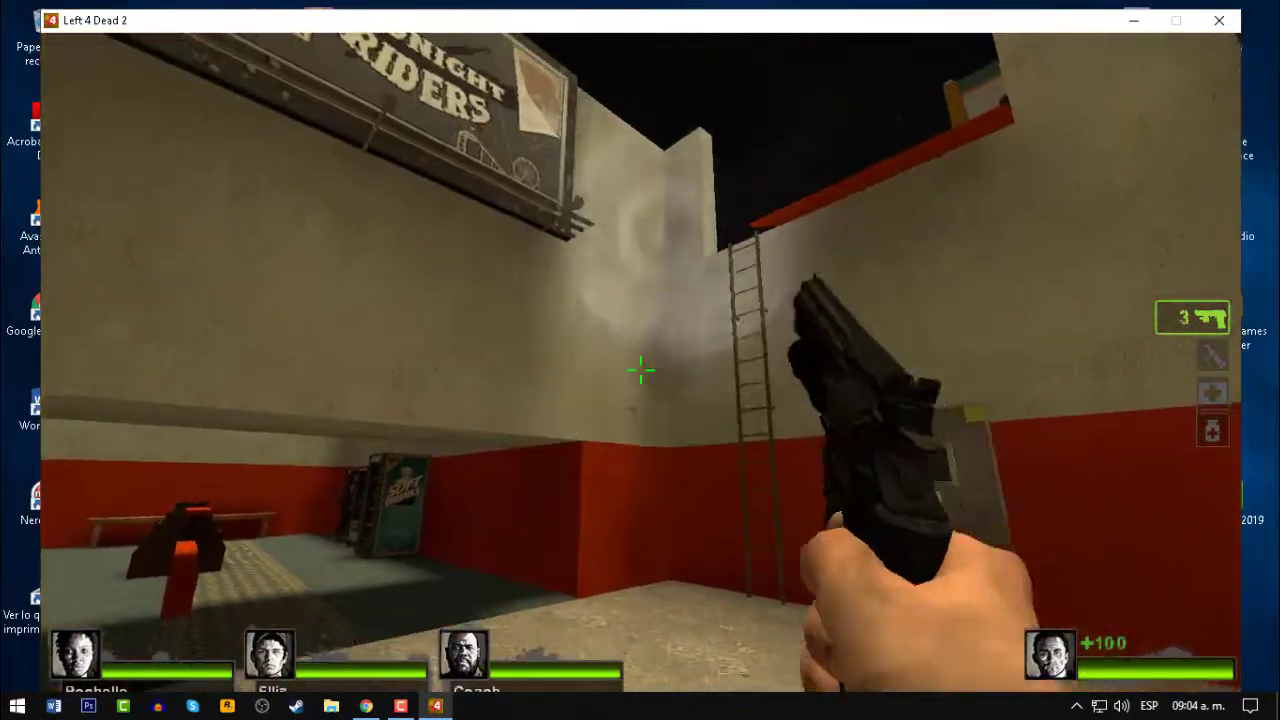
click(640, 370)
click(640, 370)
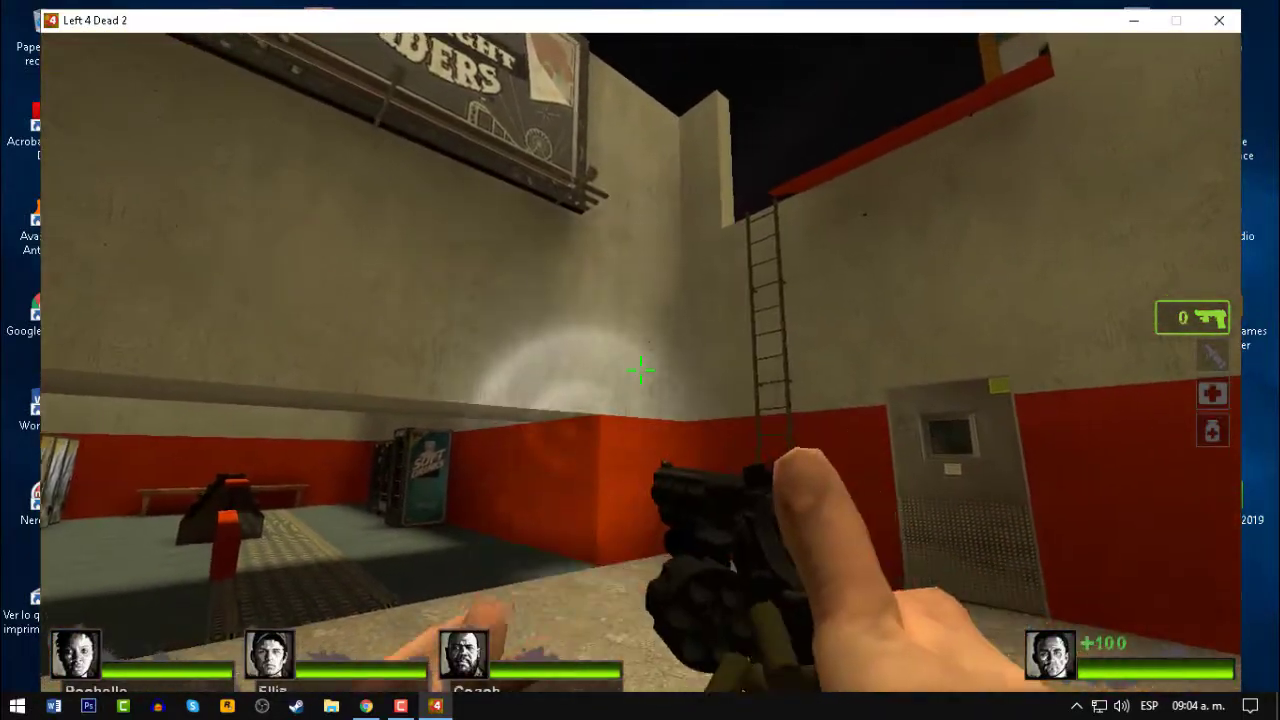
key(r)
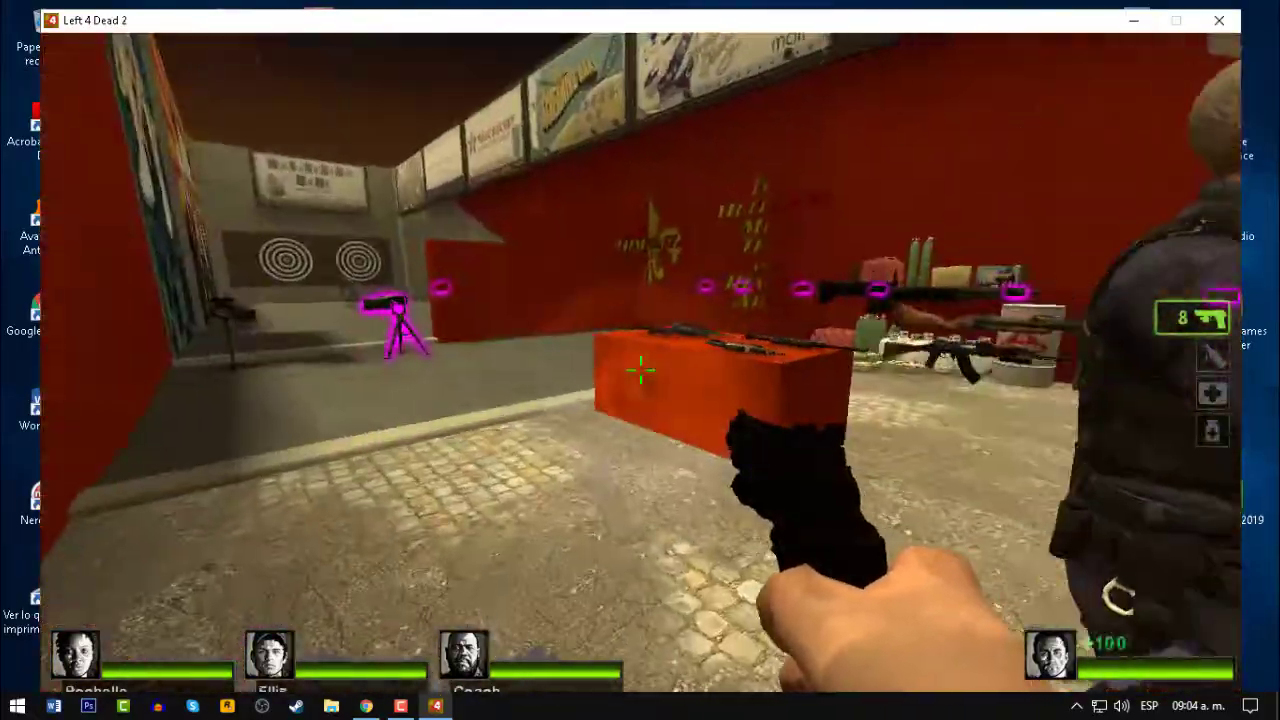
- Walk past the sniper rifle table, pick up the MP5 and test-fire it in the shooting range area
key(w)
key(w)
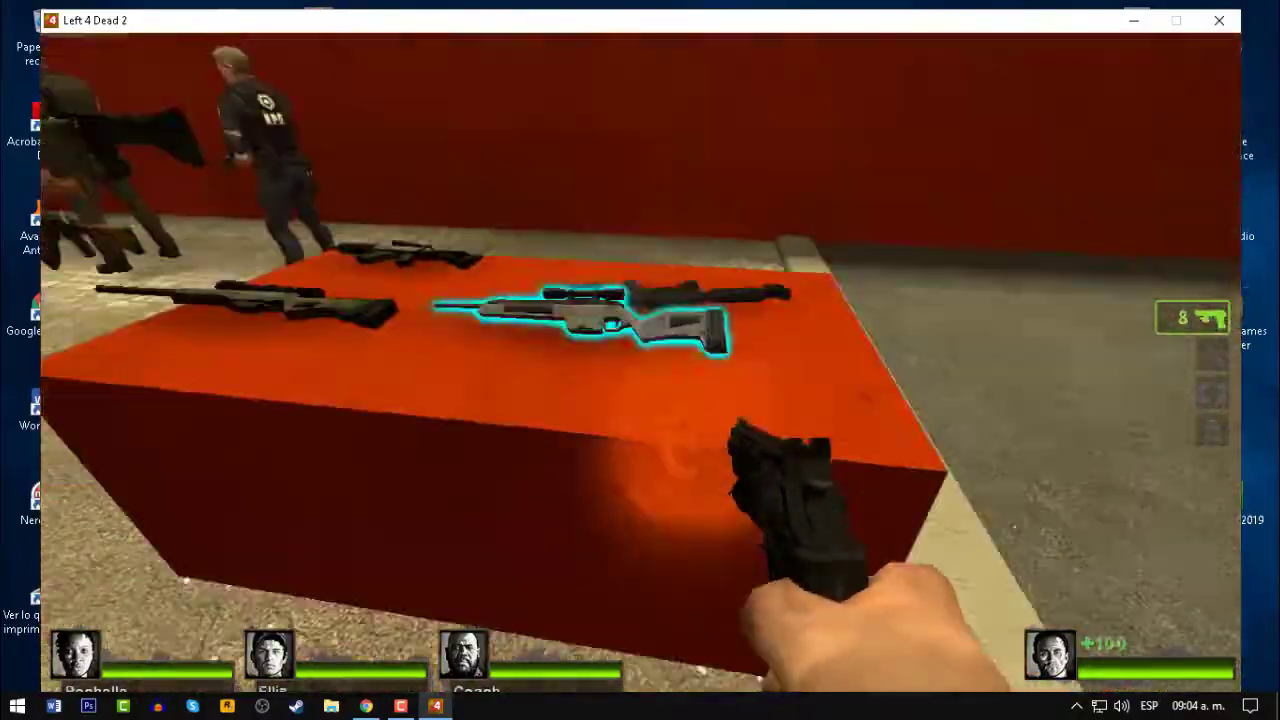
key(e)
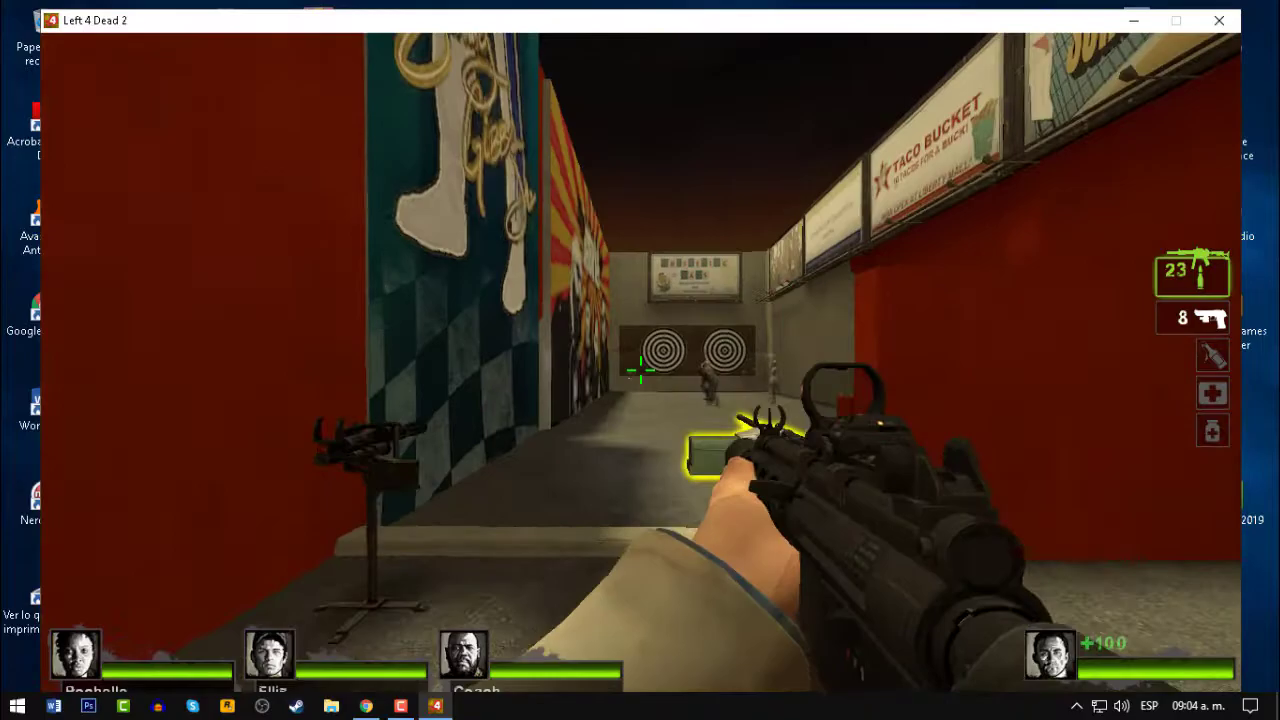
drag(641, 370, 641, 375)
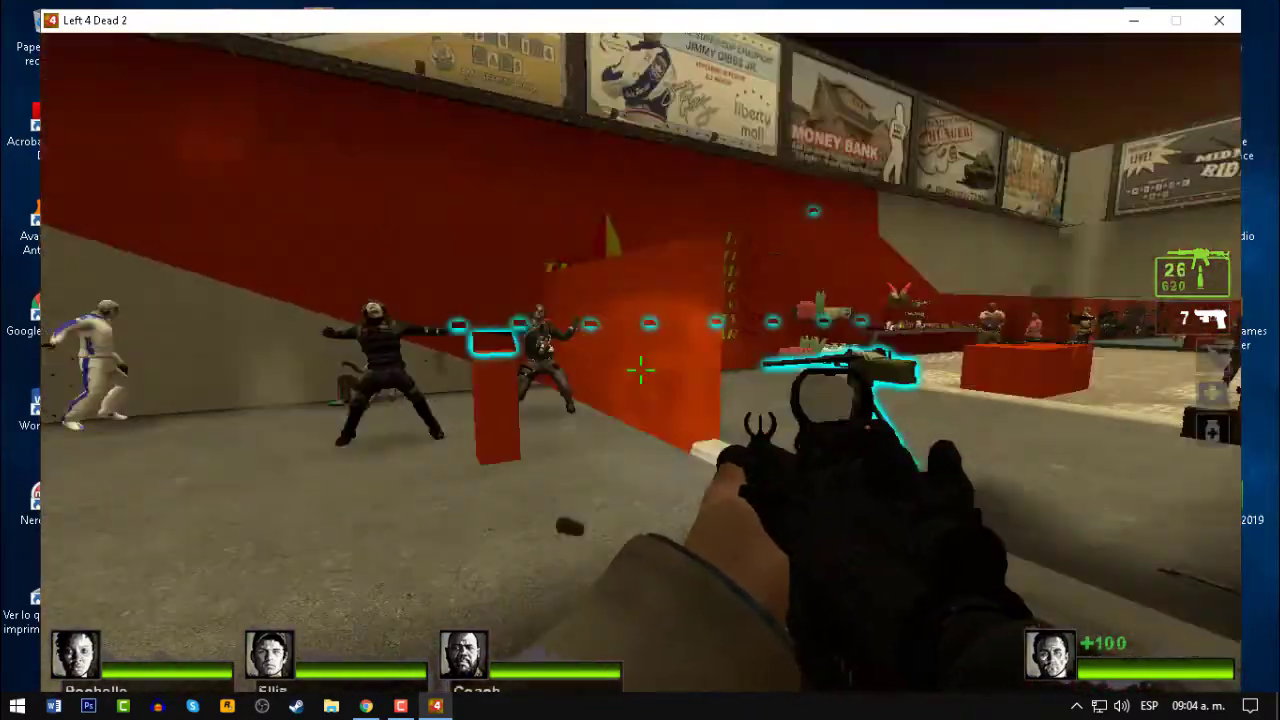
click(640, 370)
click(640, 370)
- Switch to the Magnum and shoot the infected in the target area, reloading as needed
key(2)
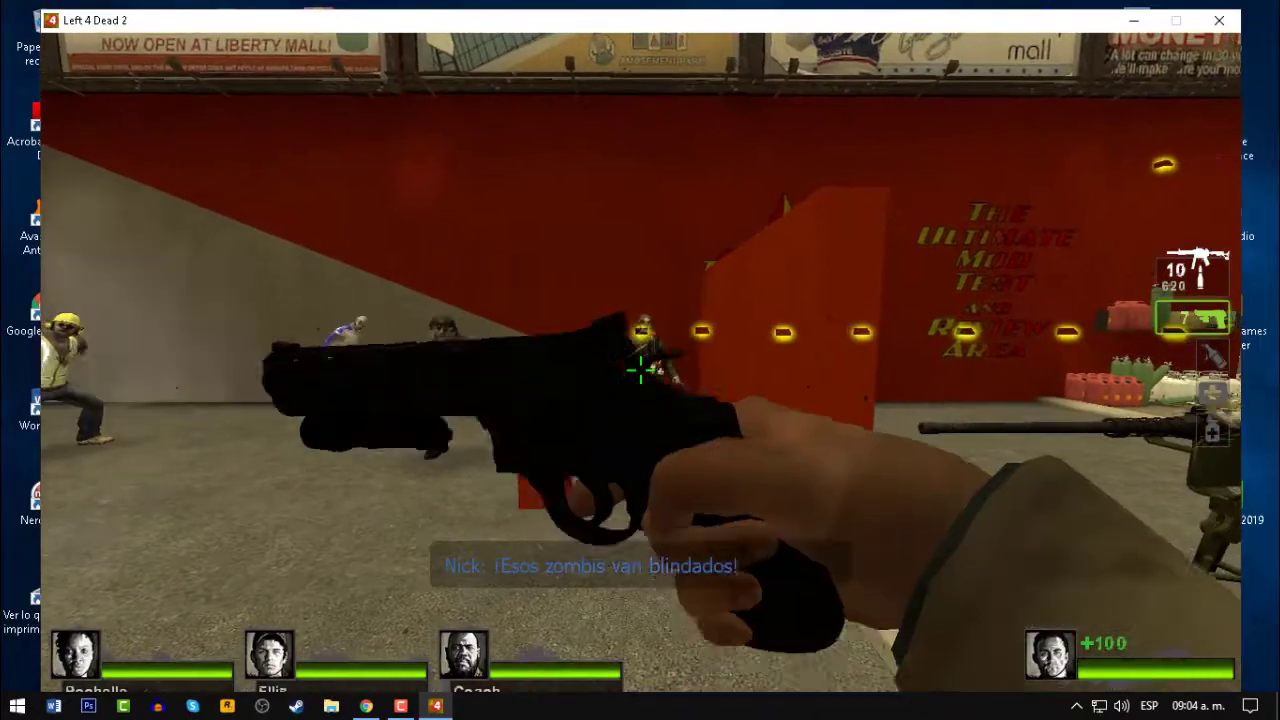
key(w)
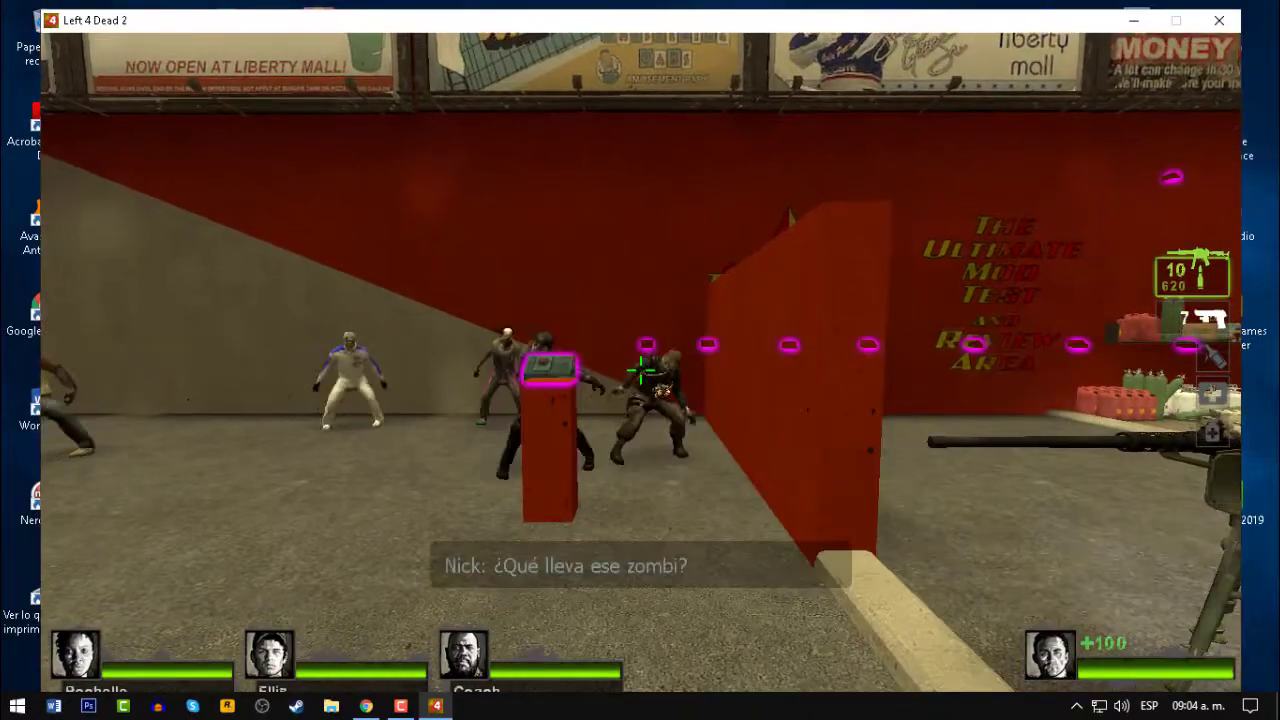
key(w)
click(640, 370)
click(640, 370)
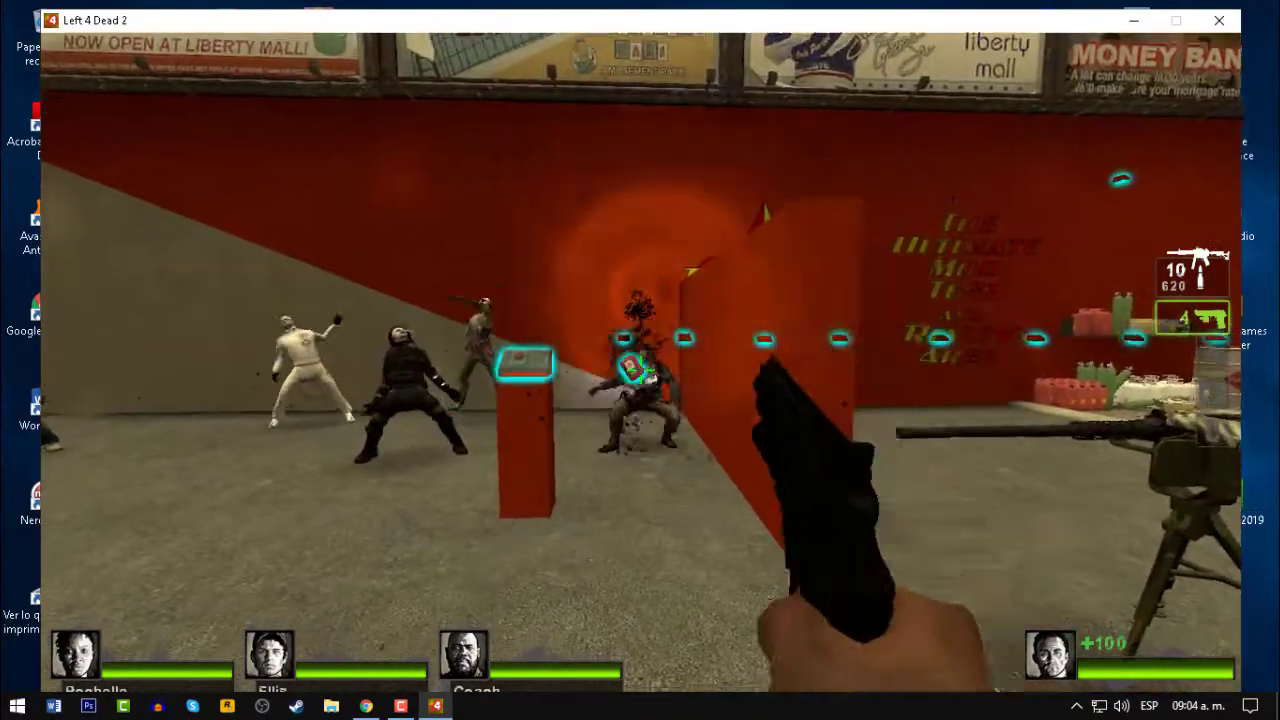
click(640, 370)
key(r)
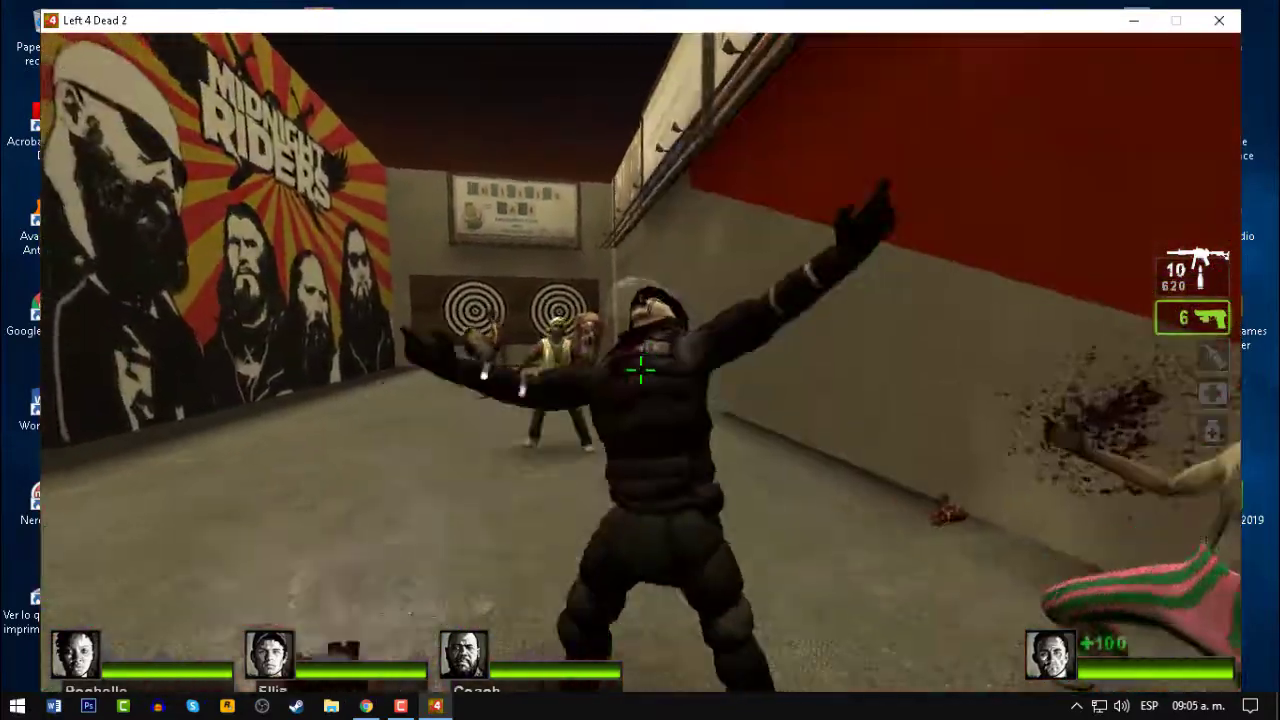
click(640, 370)
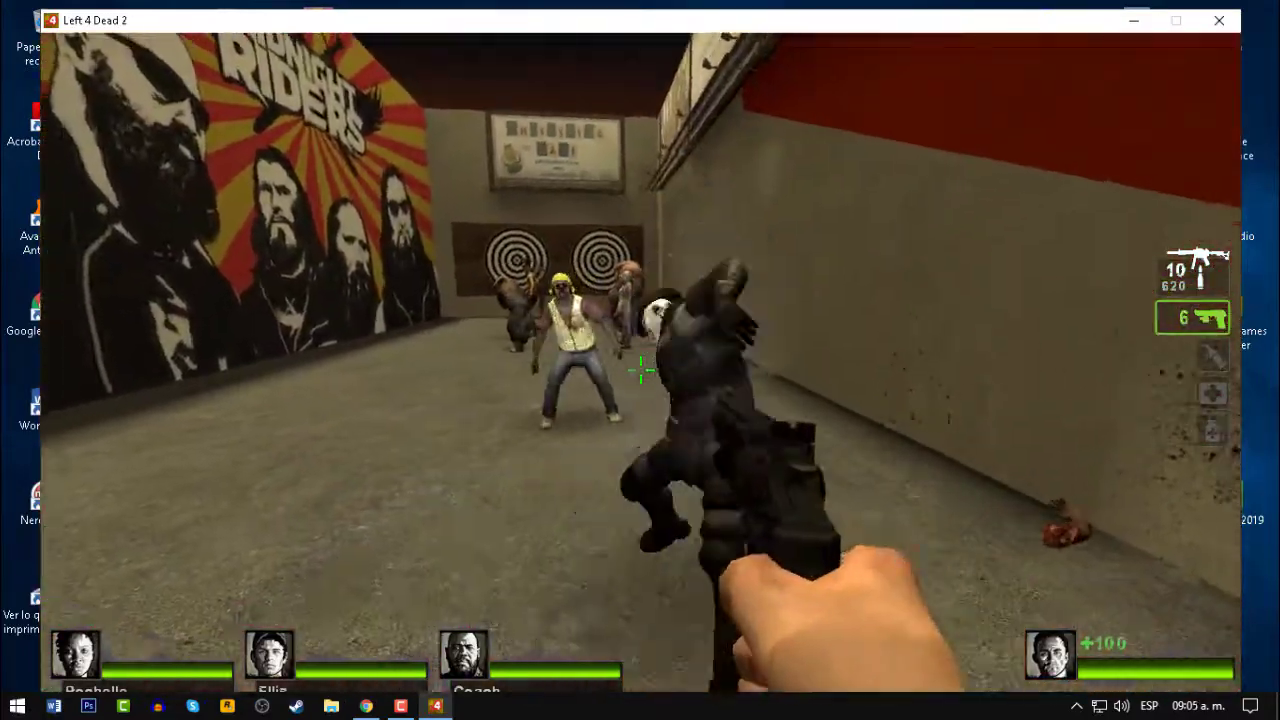
click(640, 370)
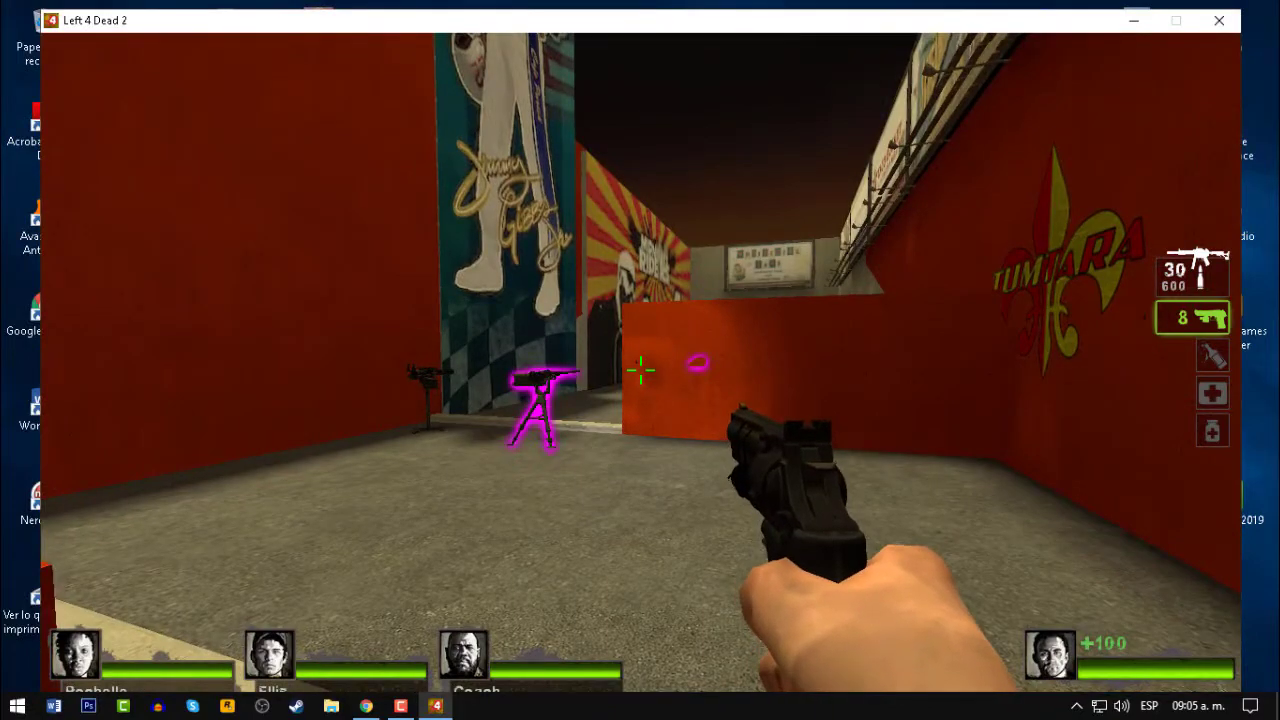
- Switch back to the MP5, fire it toward the range targets and reload
key(1)
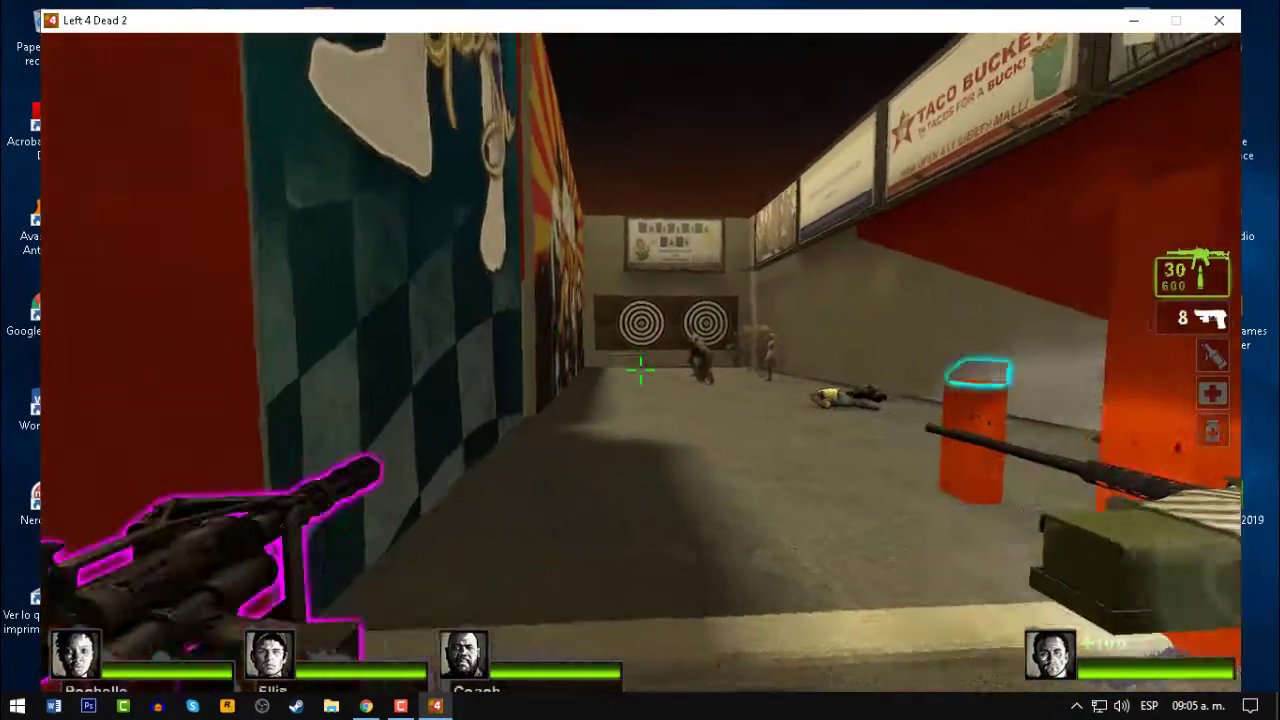
click(641, 371)
click(641, 371)
key(r)
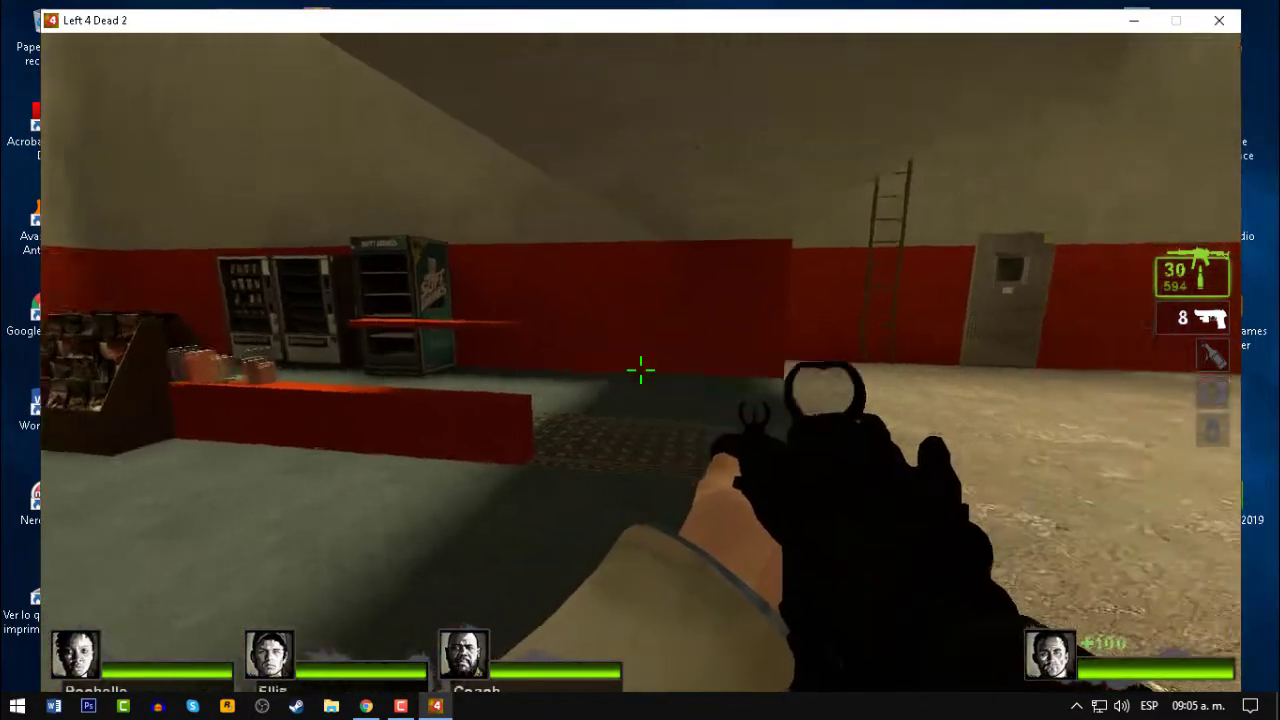
- Switch repeatedly between the MP5 and the Magnum near the store area to inspect both weapon models, reloading the Magnum
key(2)
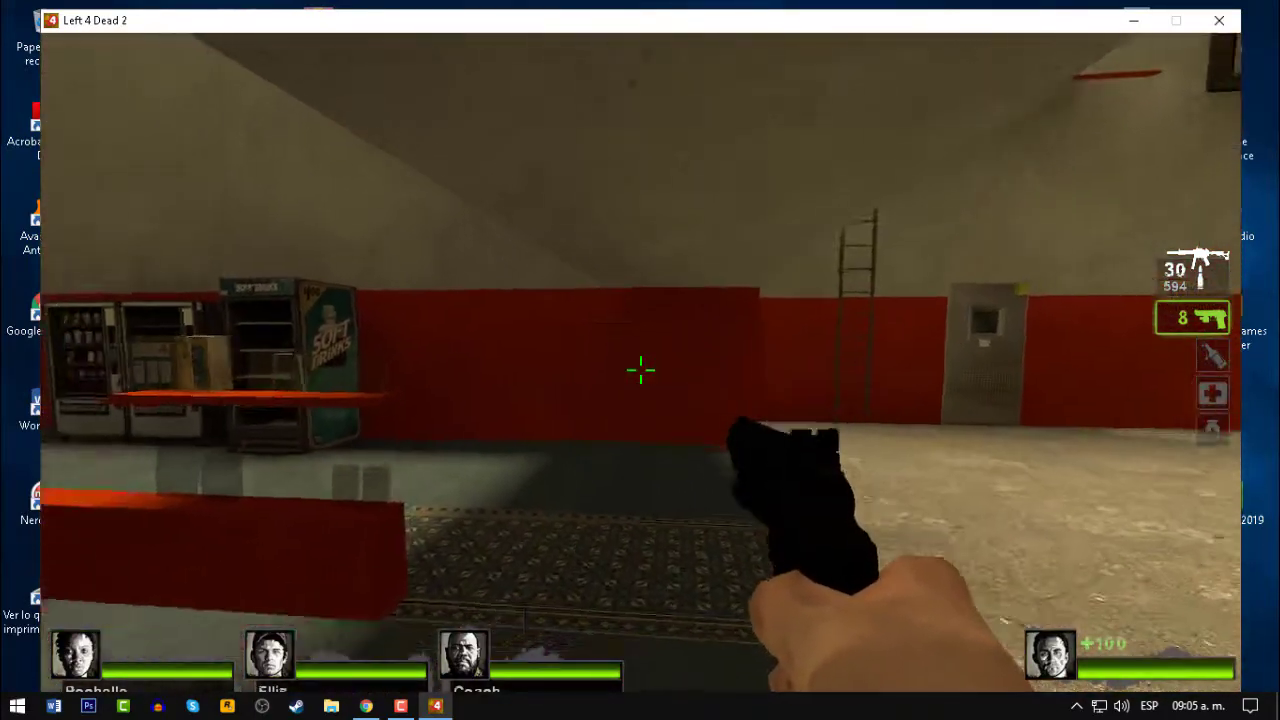
key(1)
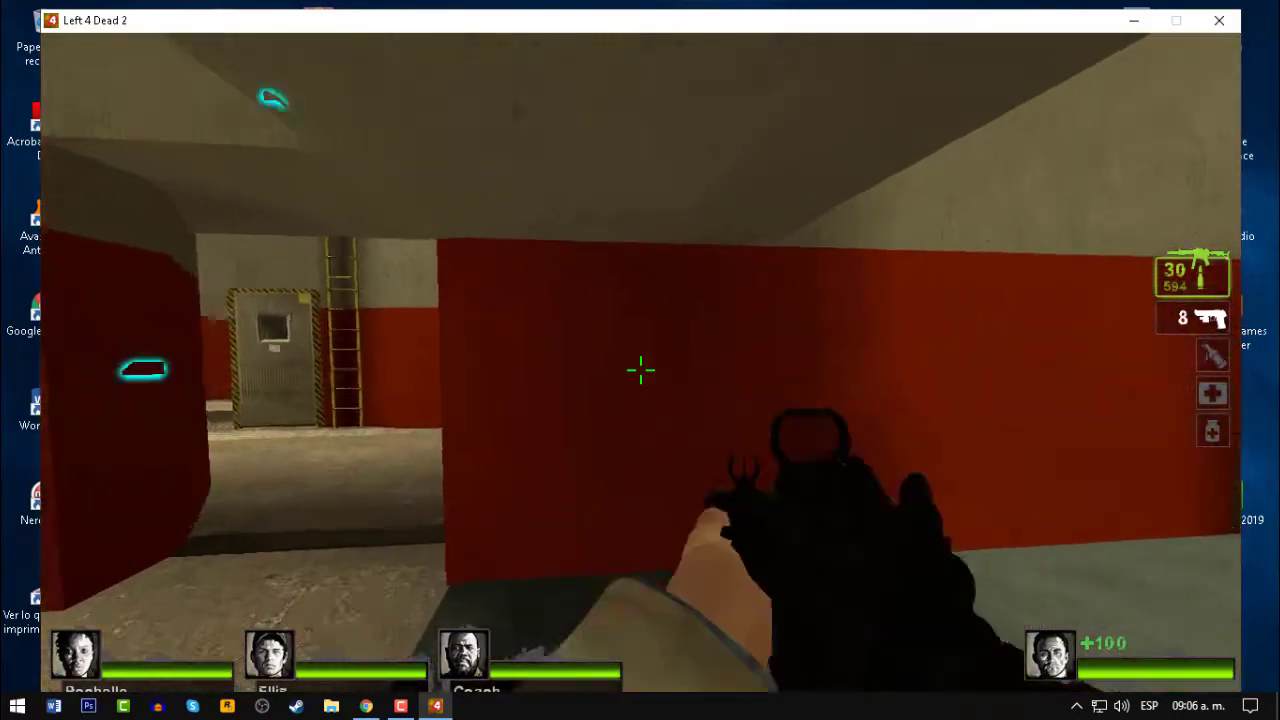
key(2)
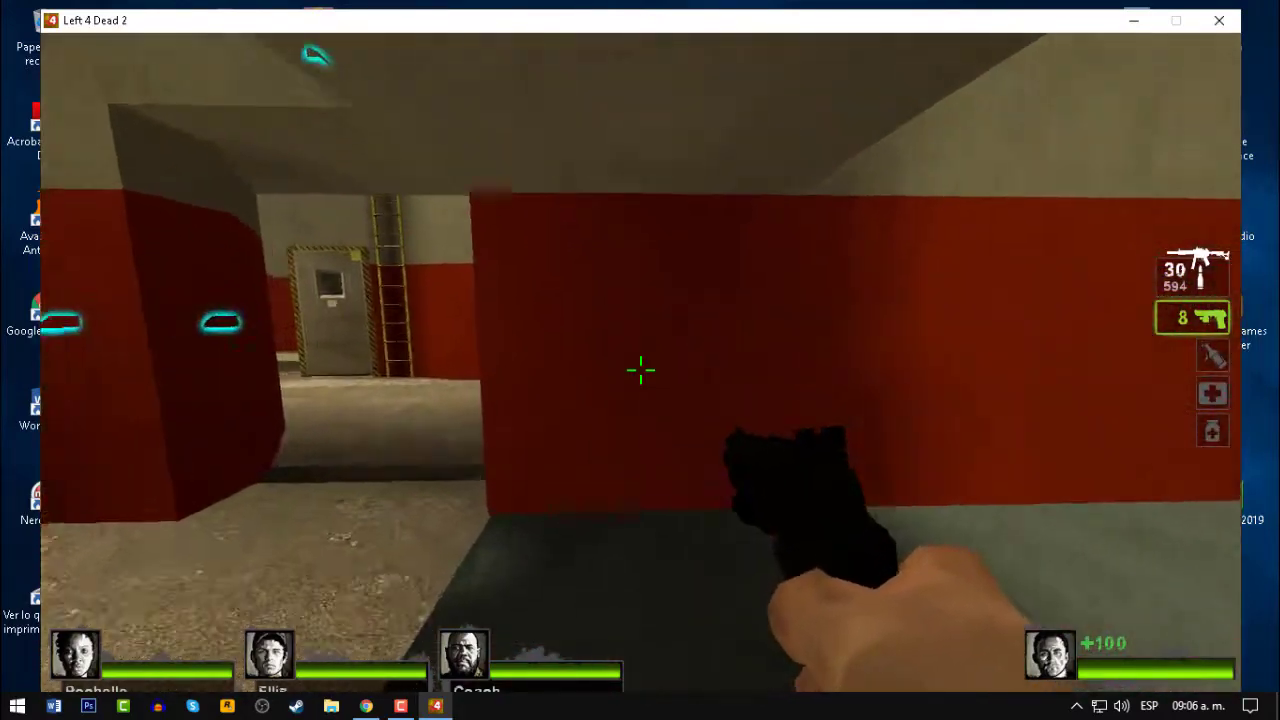
click(640, 371)
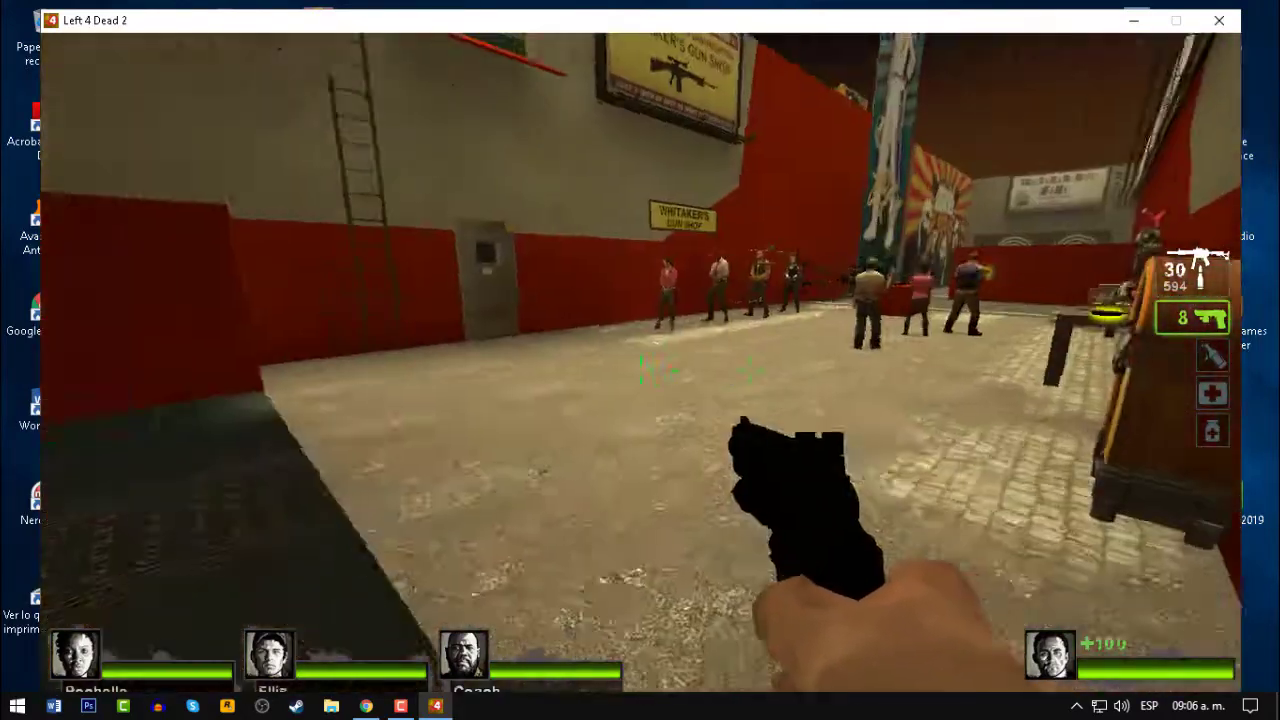
key(1)
key(2)
key(r)
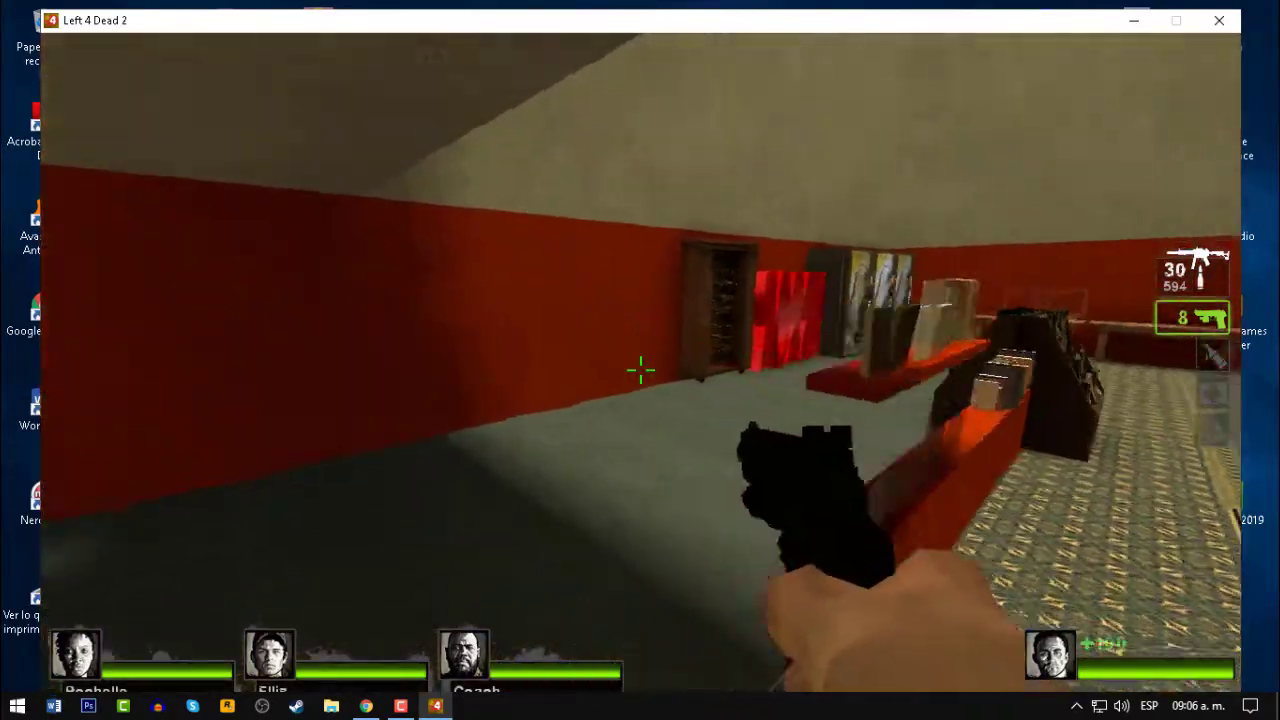
- Walk with the MP5 up to the red ERROR model beside the drink machines and return toward the main hall
key(1)
key(w)
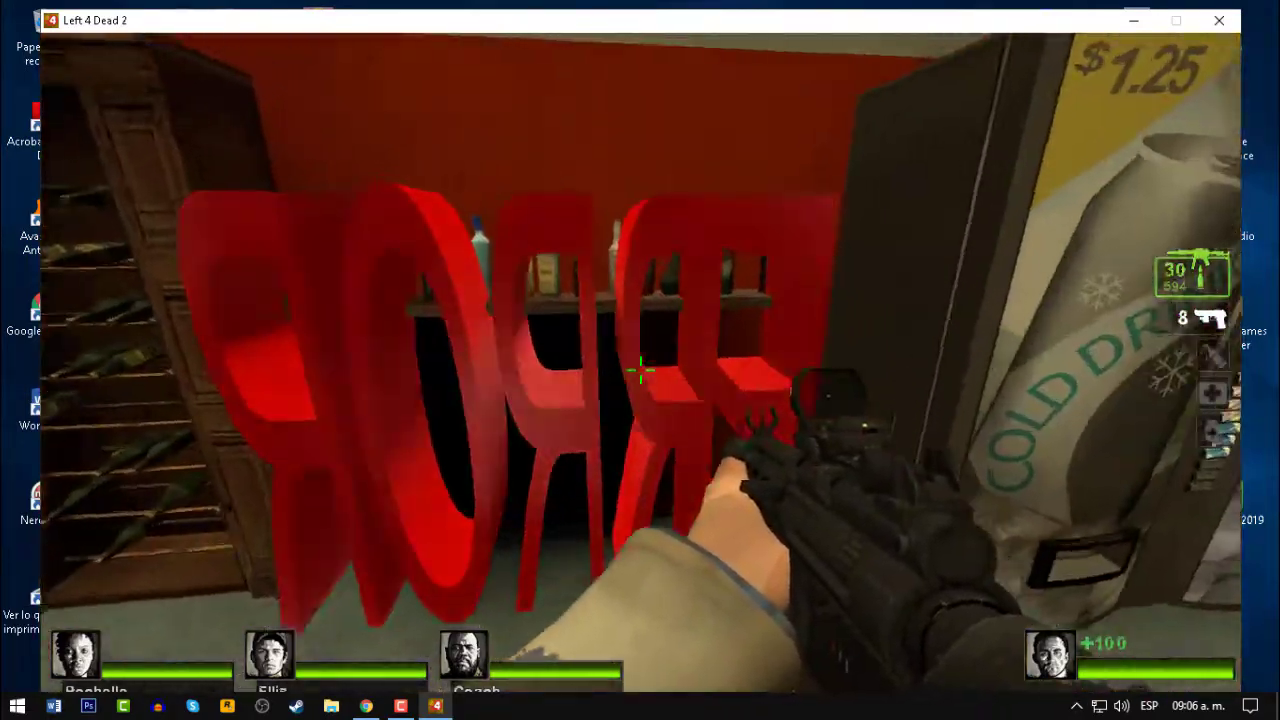
key(w)
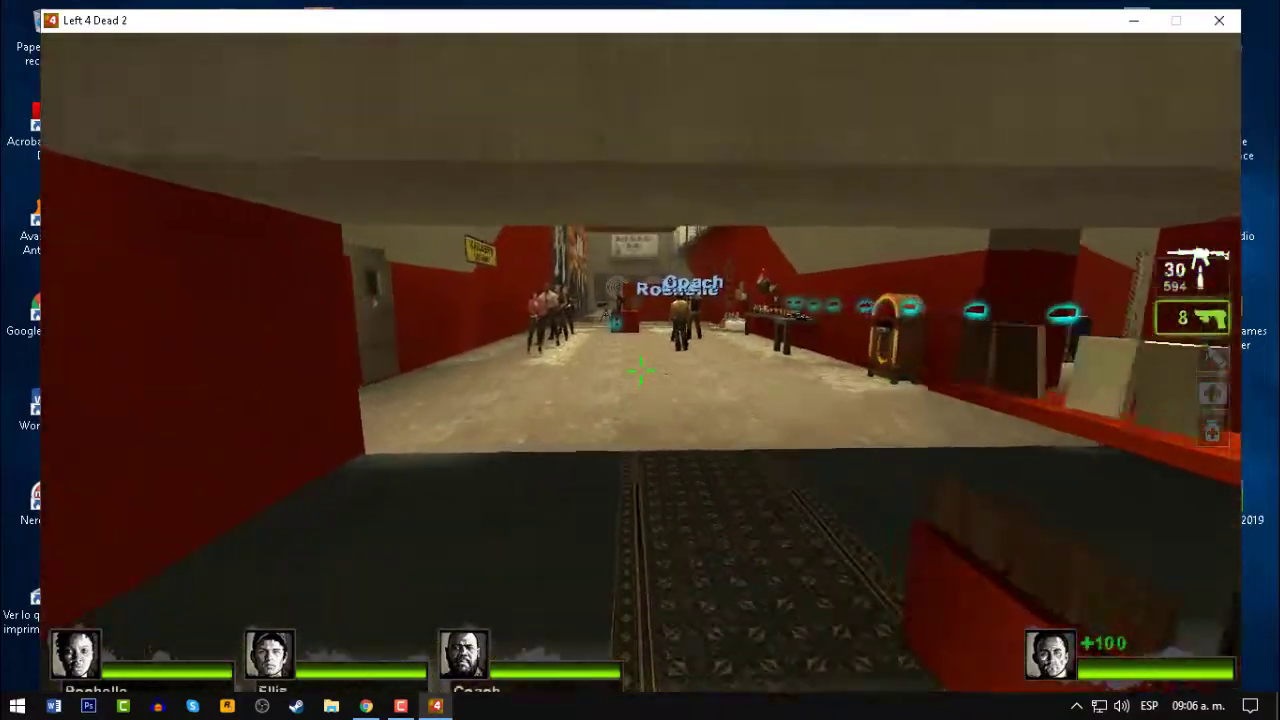
- Test the Magnum and the MP5 near the Whitaker's Gun Shop sign, reload the MP5 and walk back toward the store area
key(2)
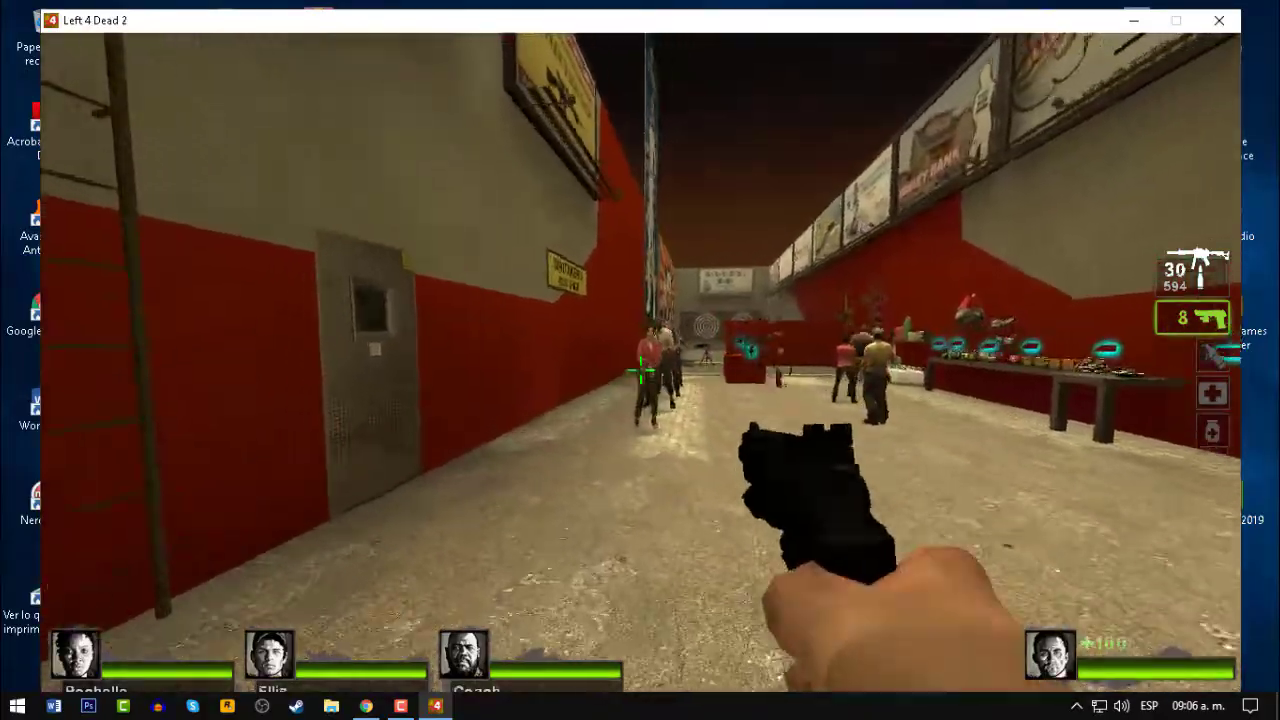
key(1)
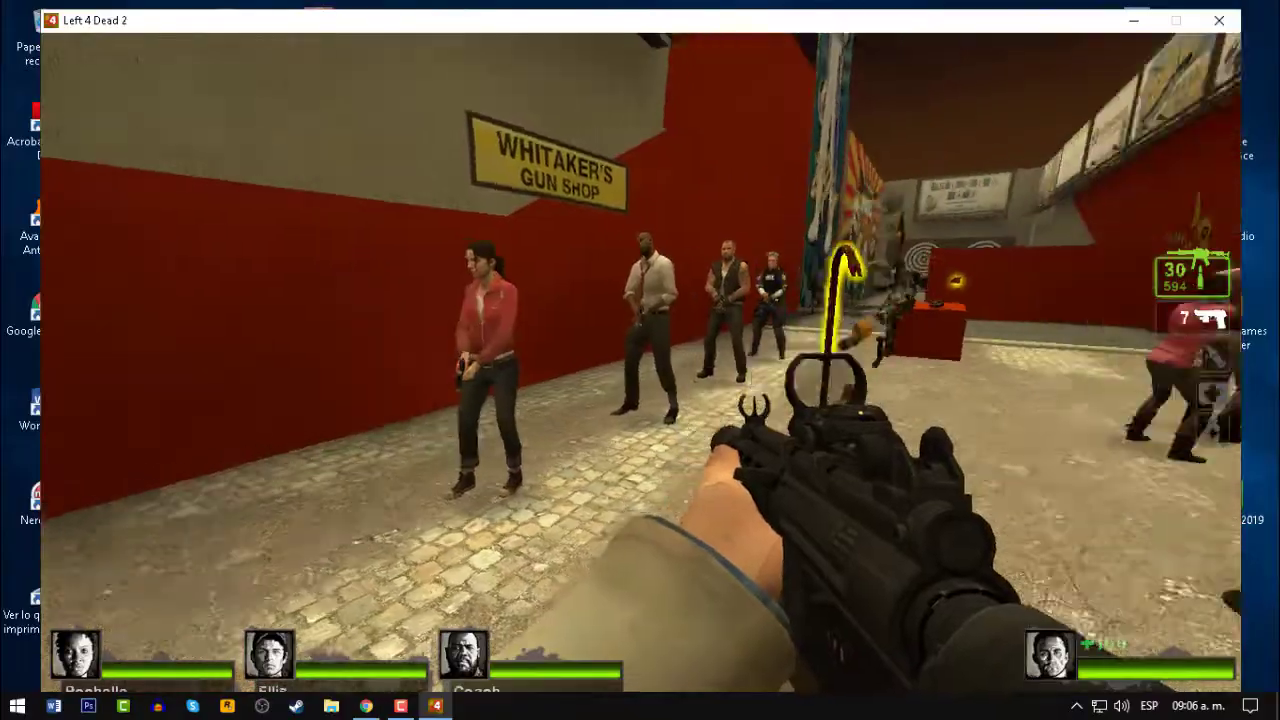
click(640, 370)
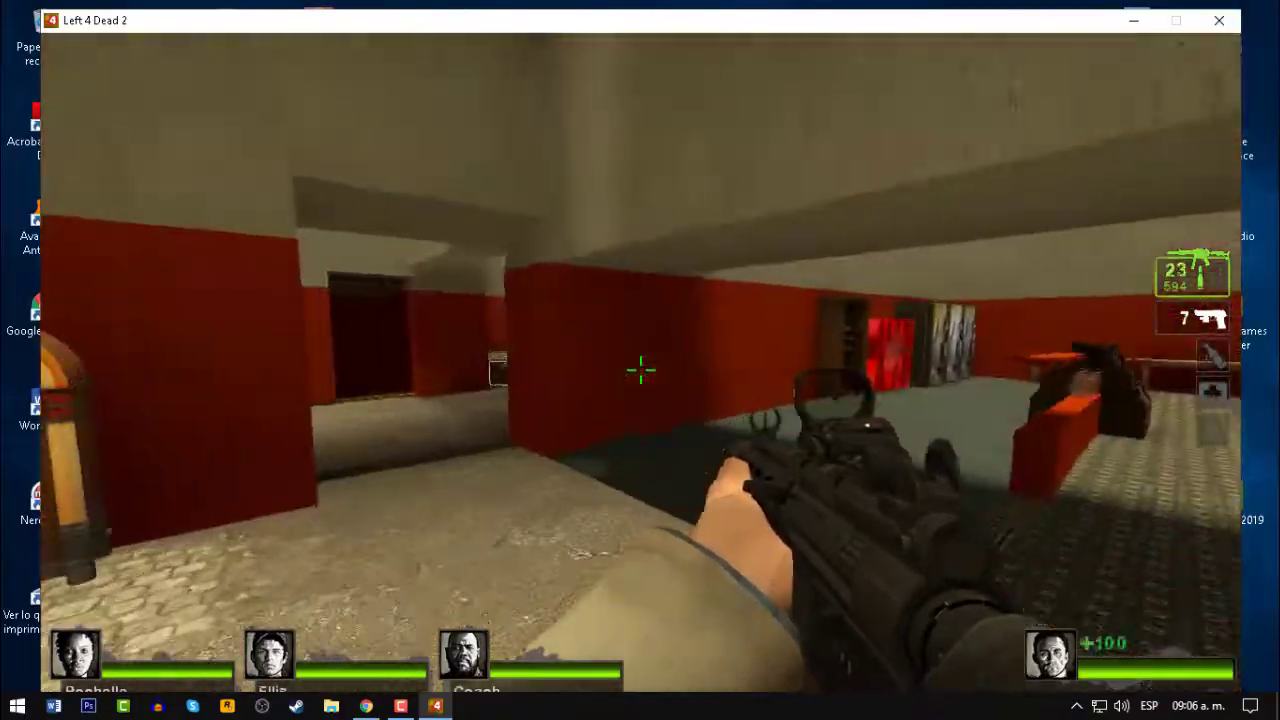
key(r)
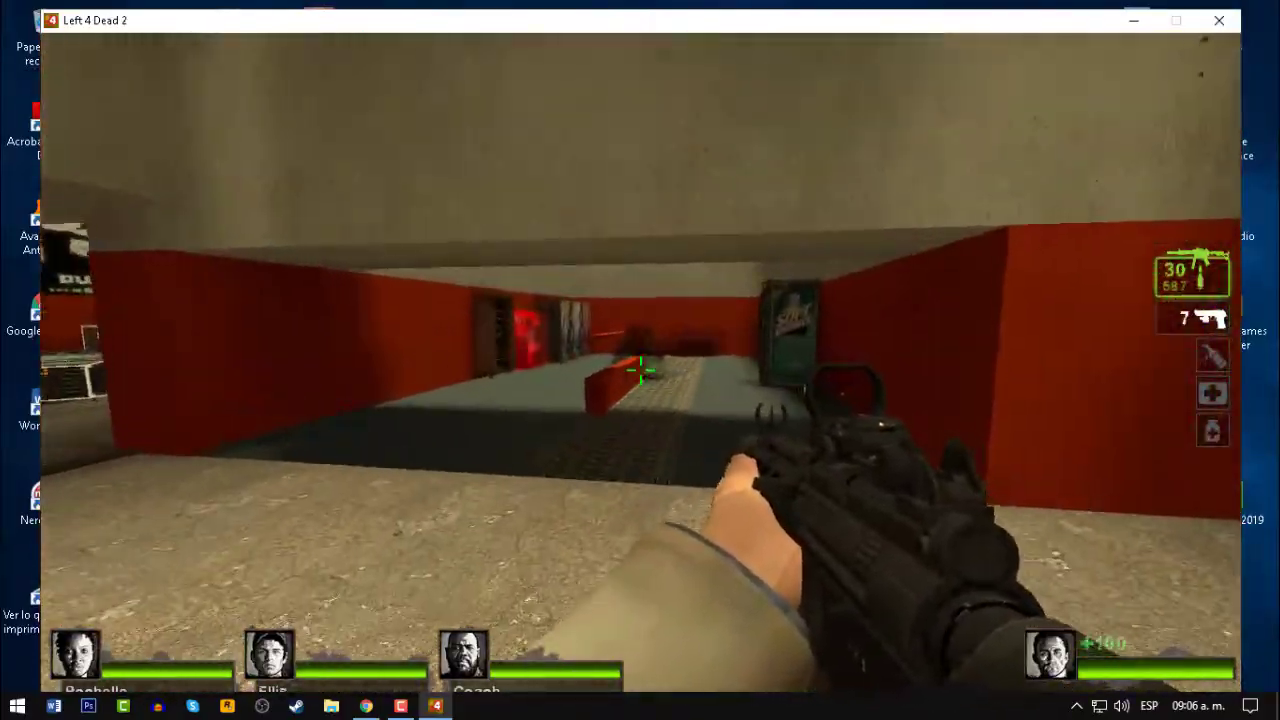
key(w)
key(Tab)
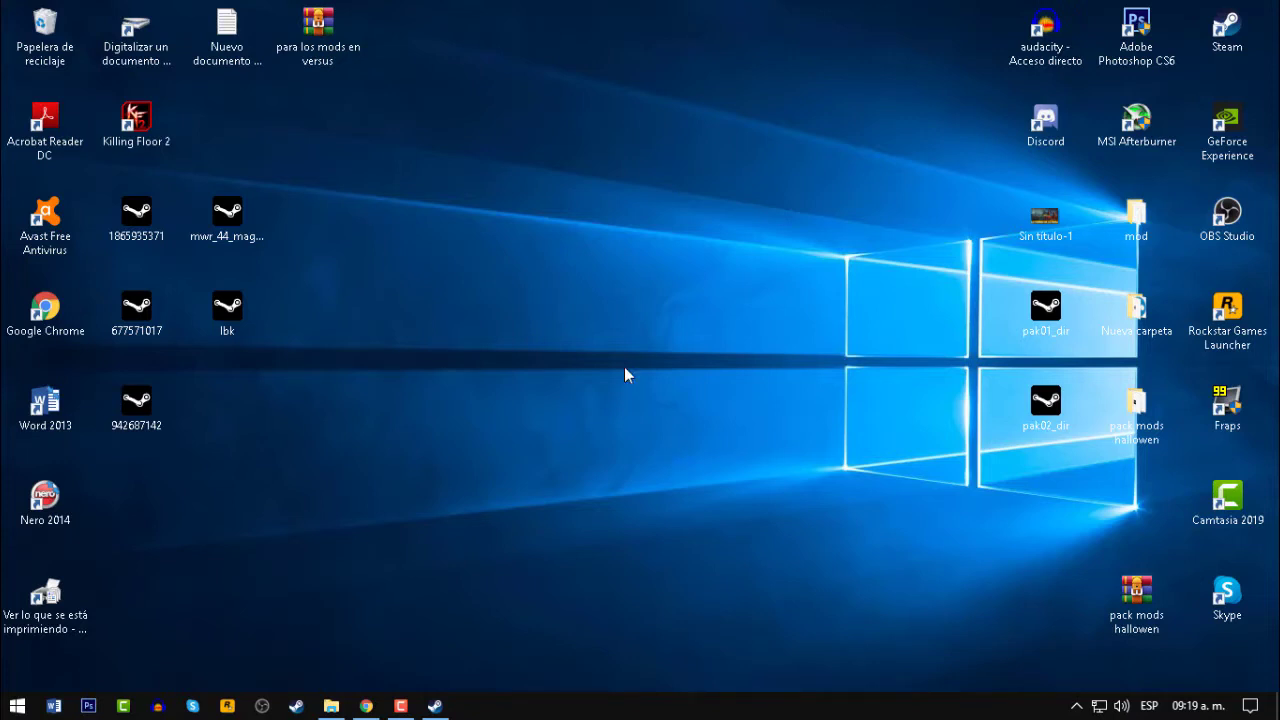
- Copy the MediaFire link from the text document on the desktop and open it in Chrome
double_click(247, 74)
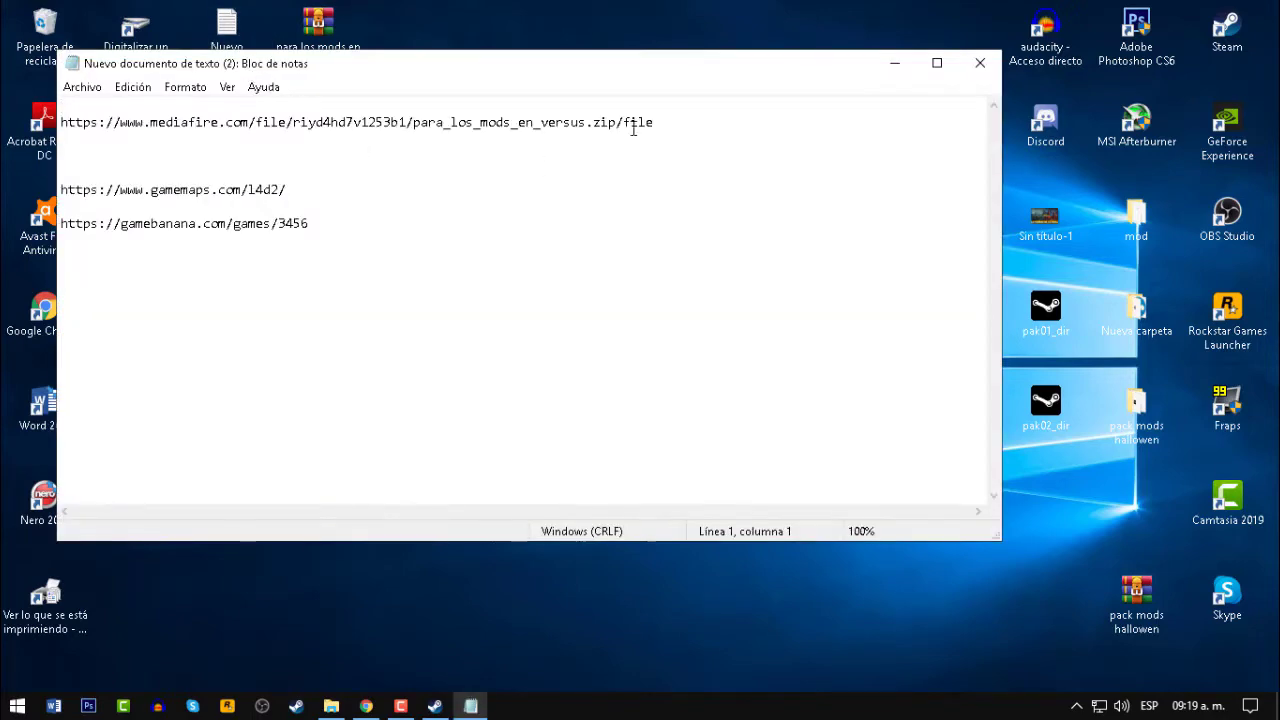
drag(632, 126, 50, 118)
right_click(172, 118)
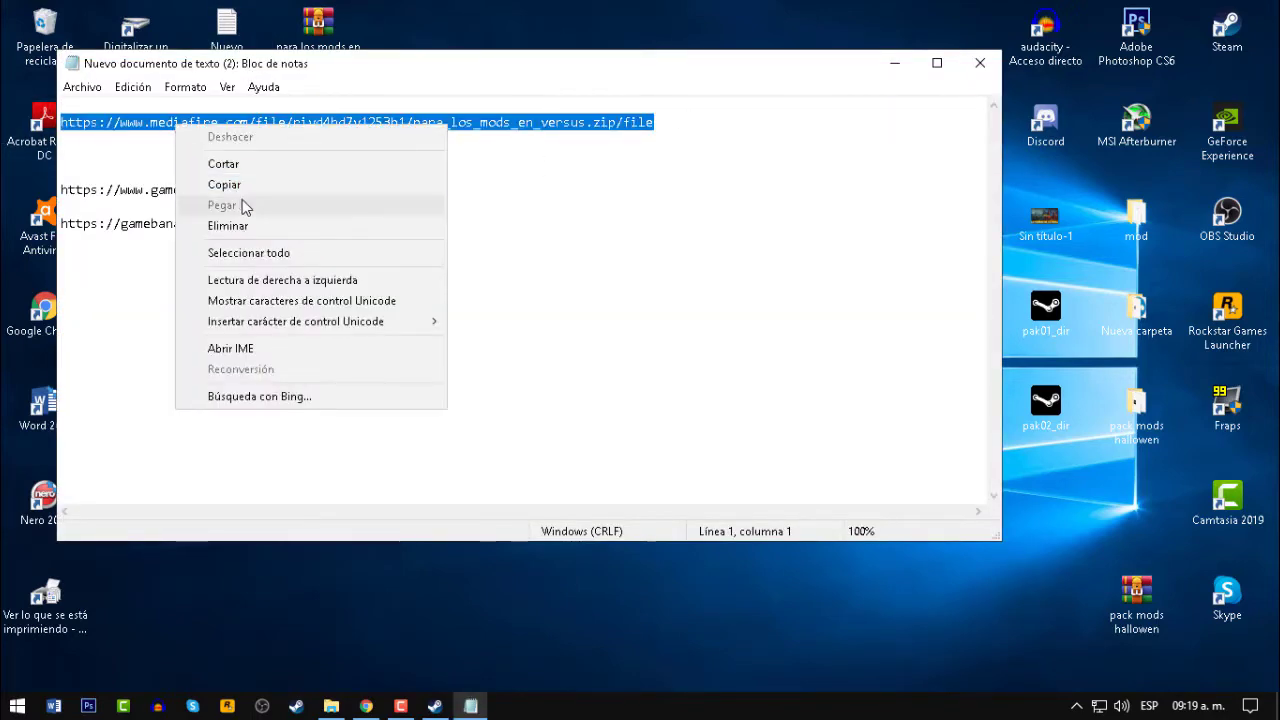
click(249, 186)
click(366, 706)
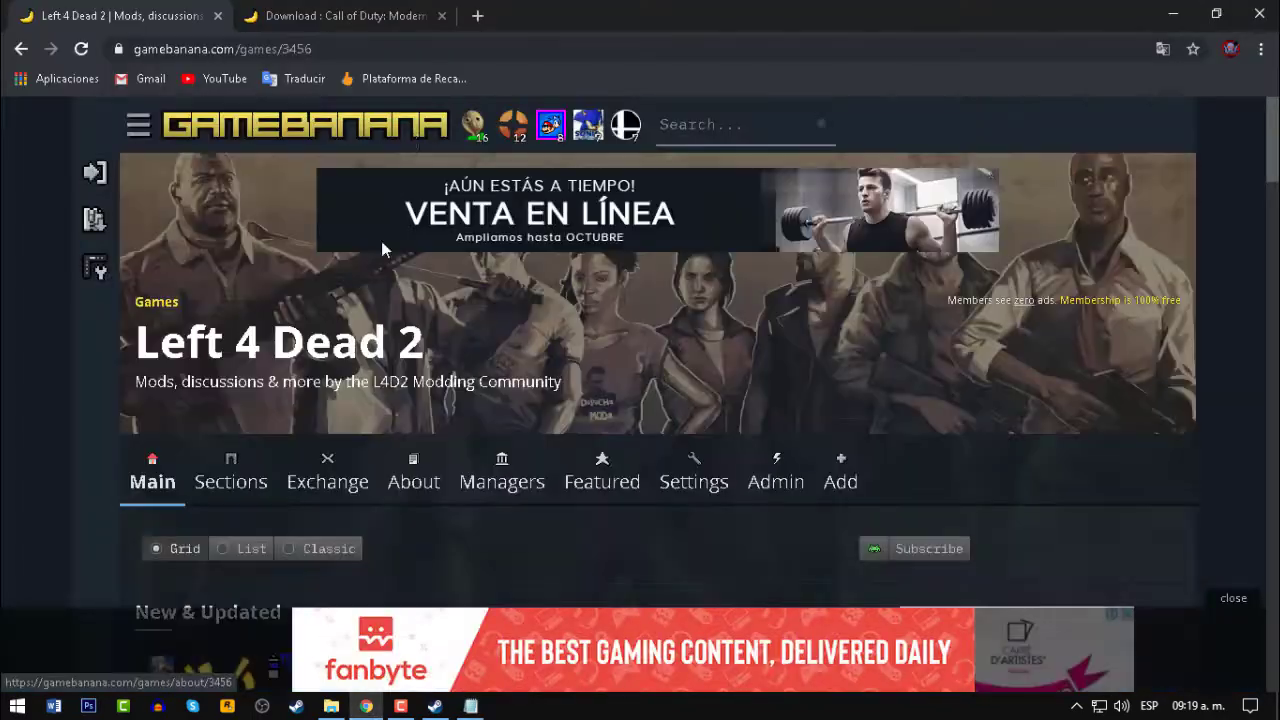
right_click(436, 55)
click(509, 200)
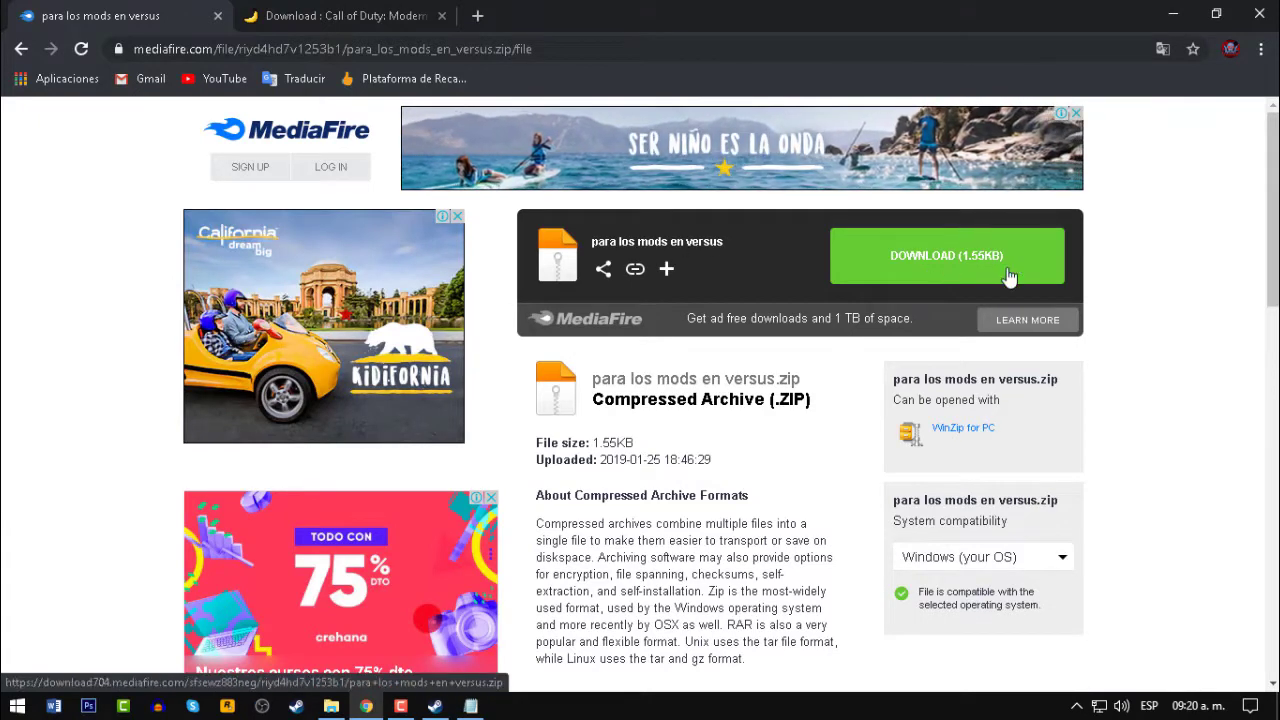
- Close the MediaFire page and the text document with the links to return to the desktop
click(217, 15)
click(1173, 13)
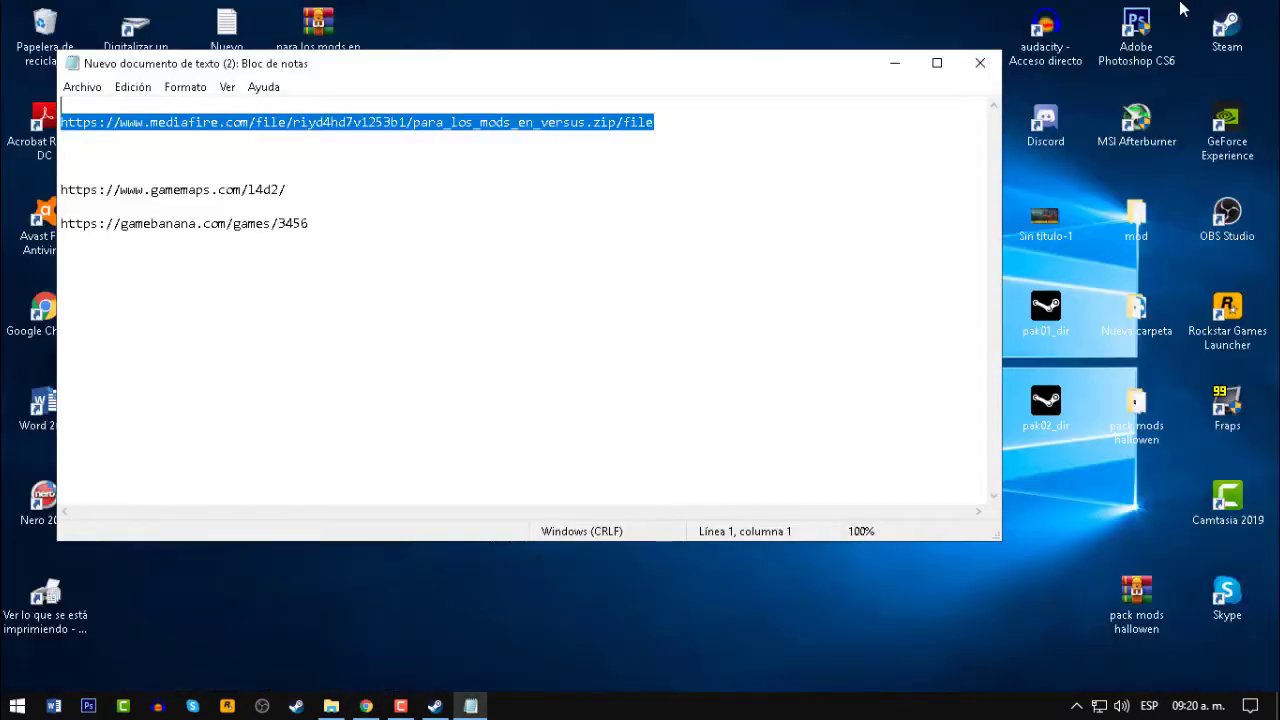
click(980, 60)
- Move the "para los mods en versus" archive to an empty area of the desktop and extract its contents there
drag(336, 60, 608, 250)
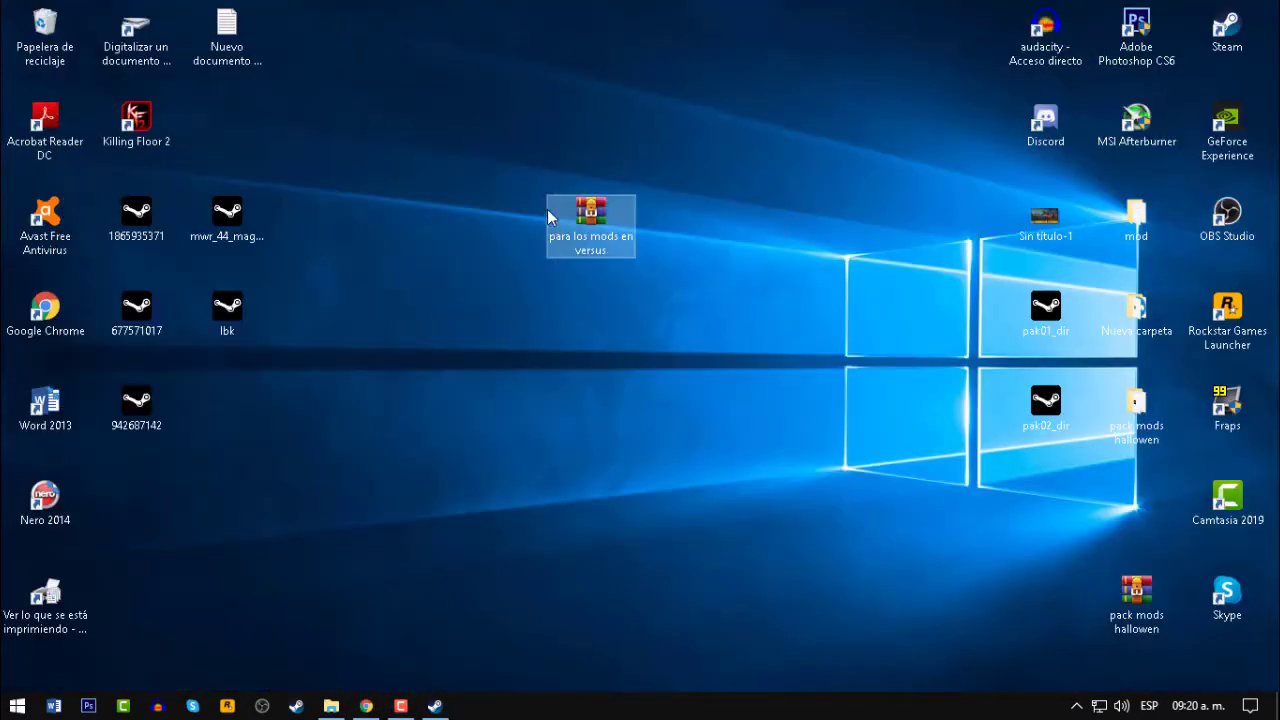
right_click(590, 222)
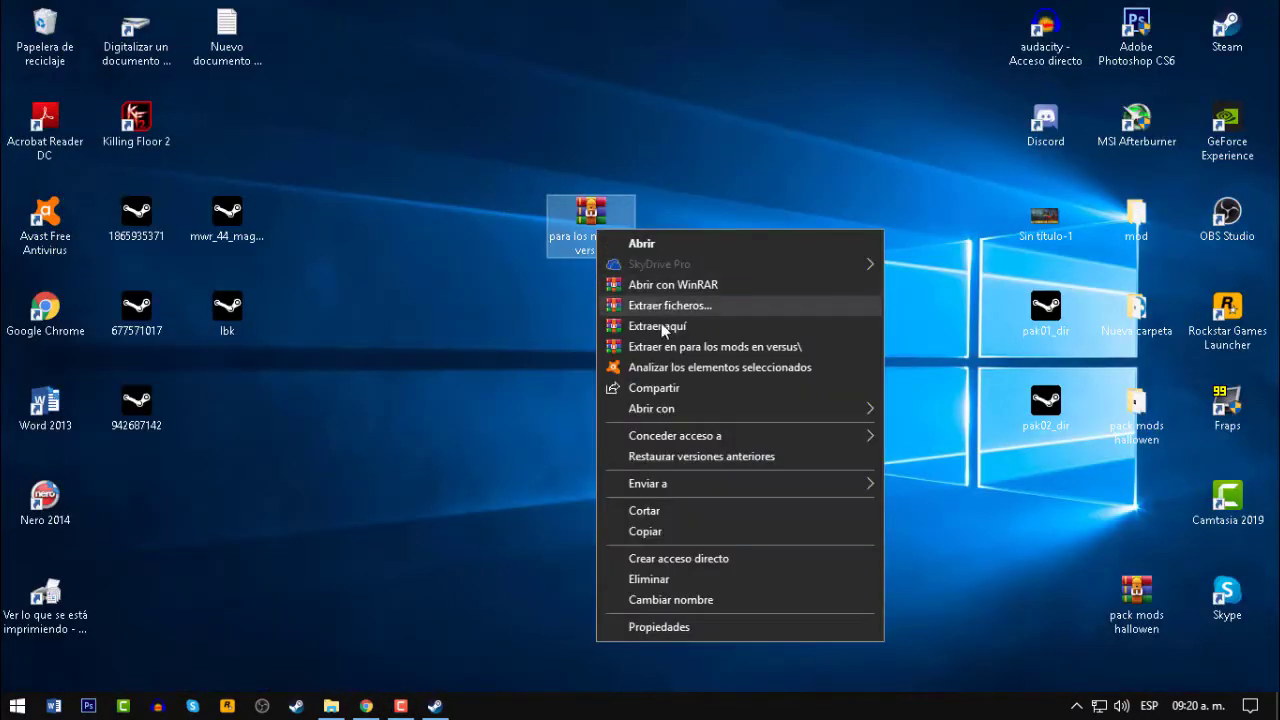
click(421, 353)
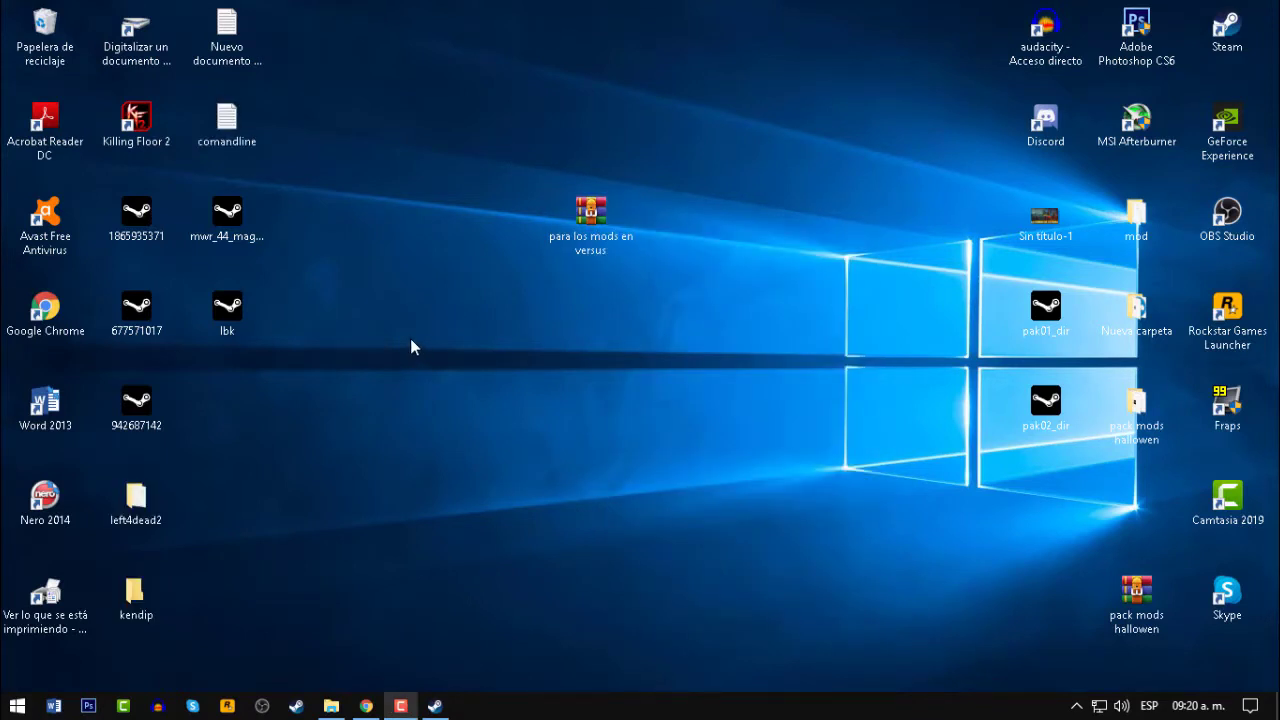
- Group the extracted comandline file and the left4dead2 and kendip folders on the desktop, and cut all three
drag(198, 624, 514, 403)
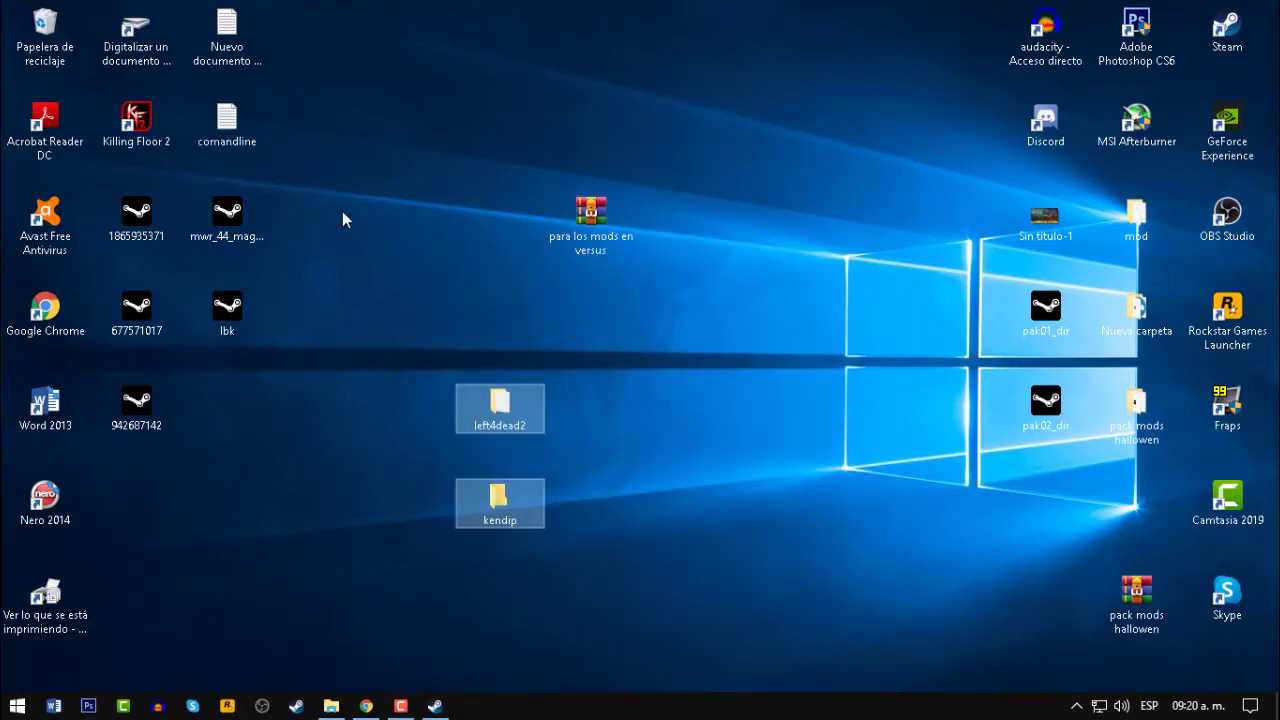
drag(260, 149, 502, 352)
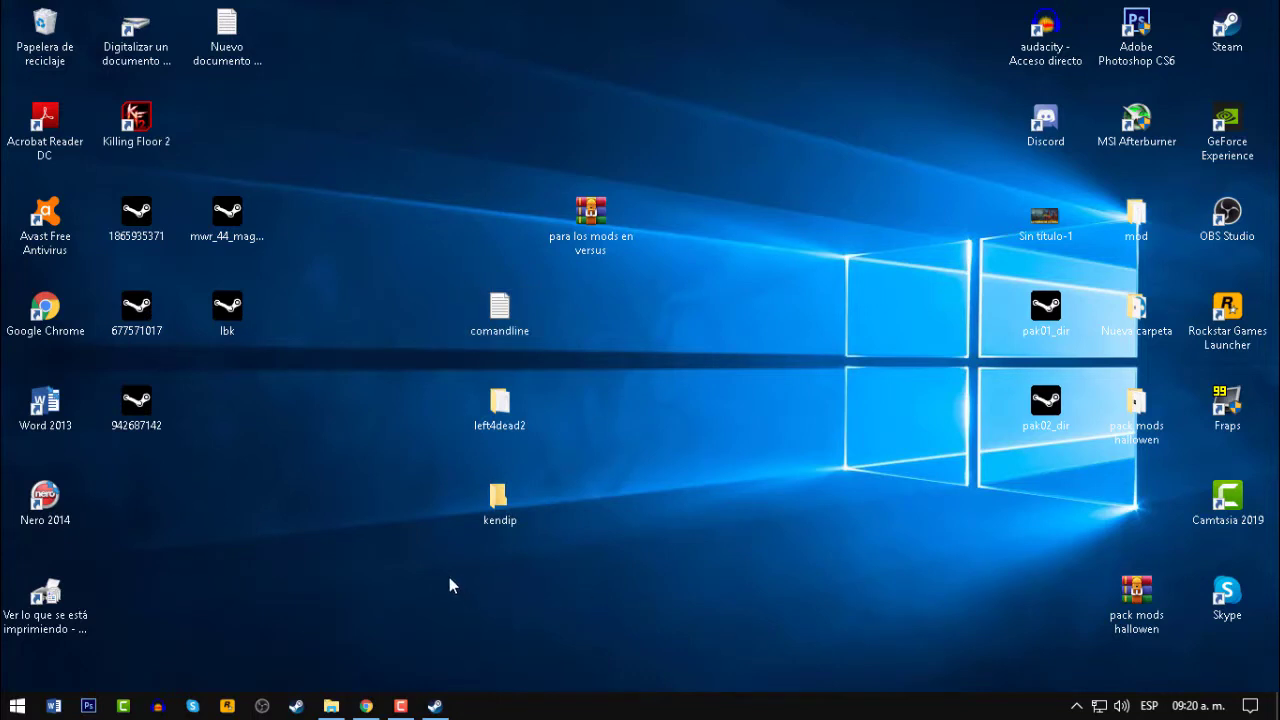
drag(450, 583, 502, 300)
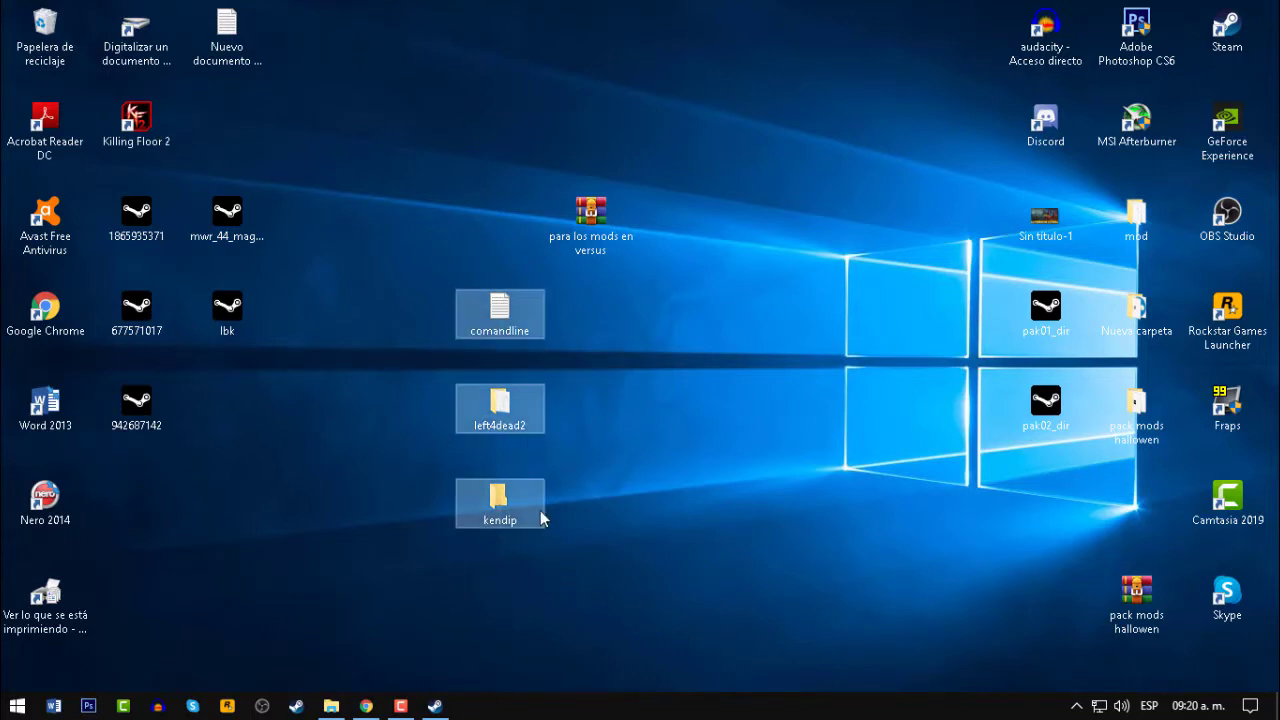
right_click(505, 323)
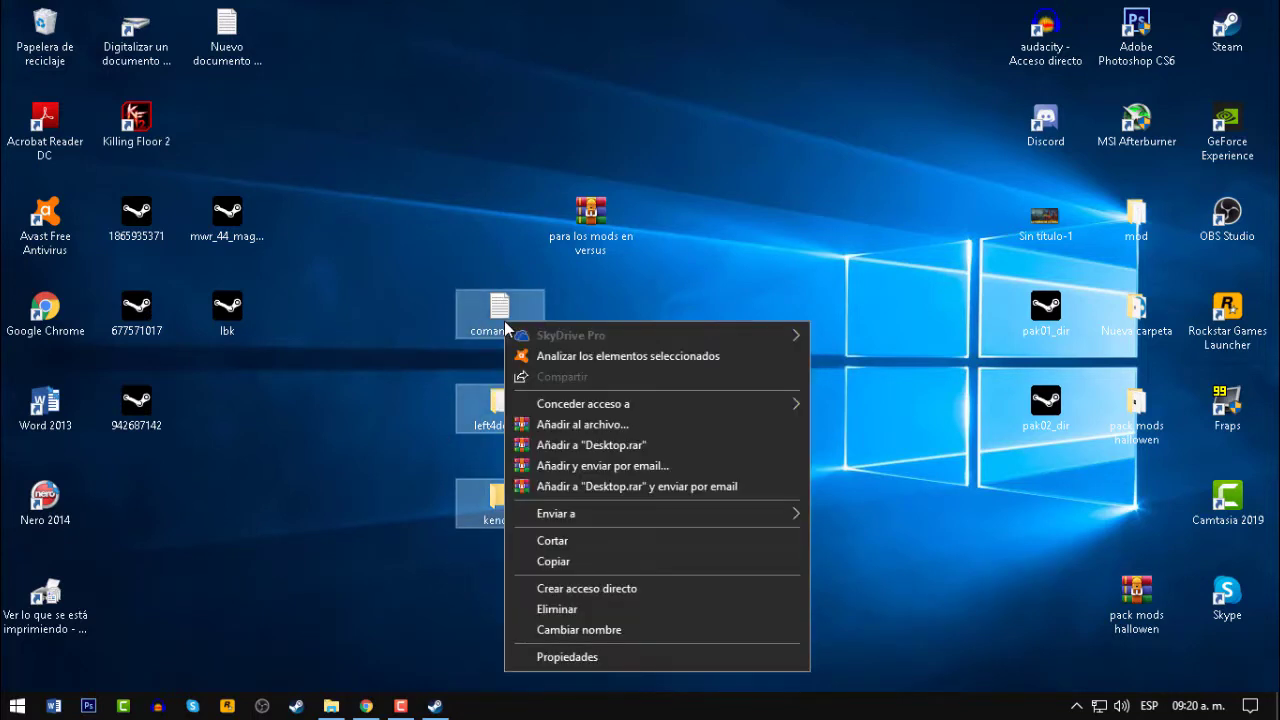
click(583, 535)
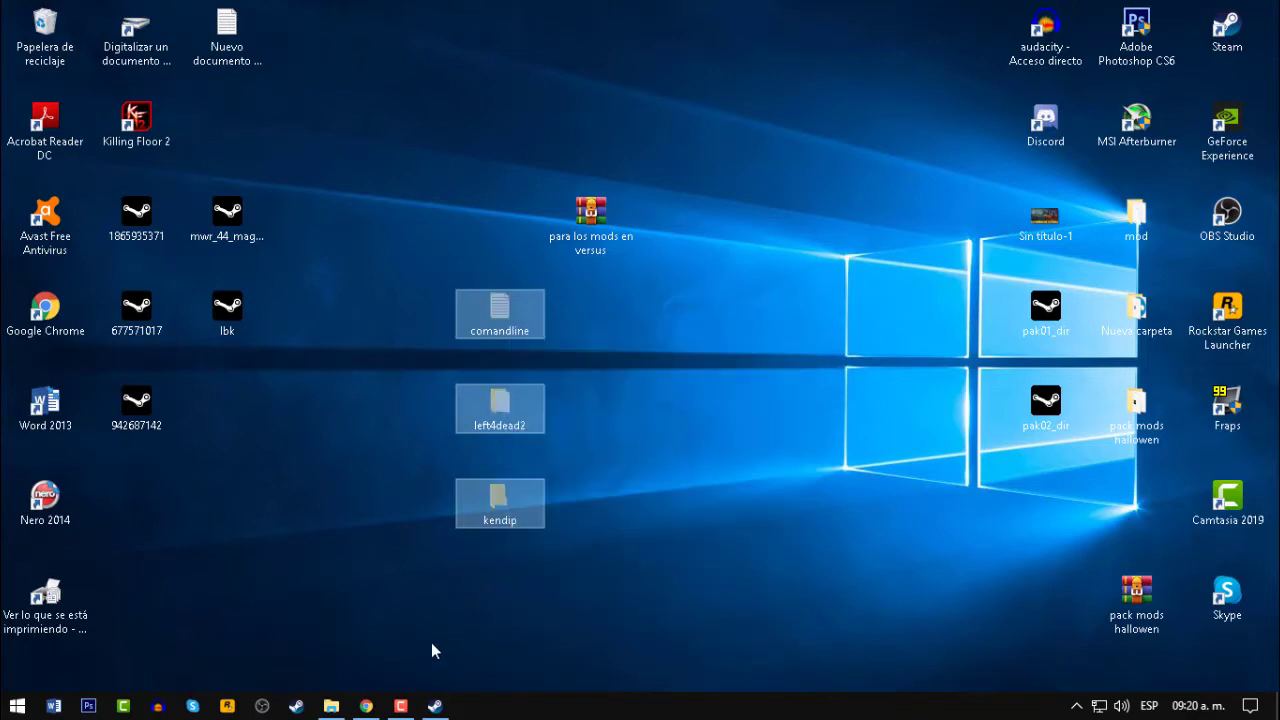
click(331, 706)
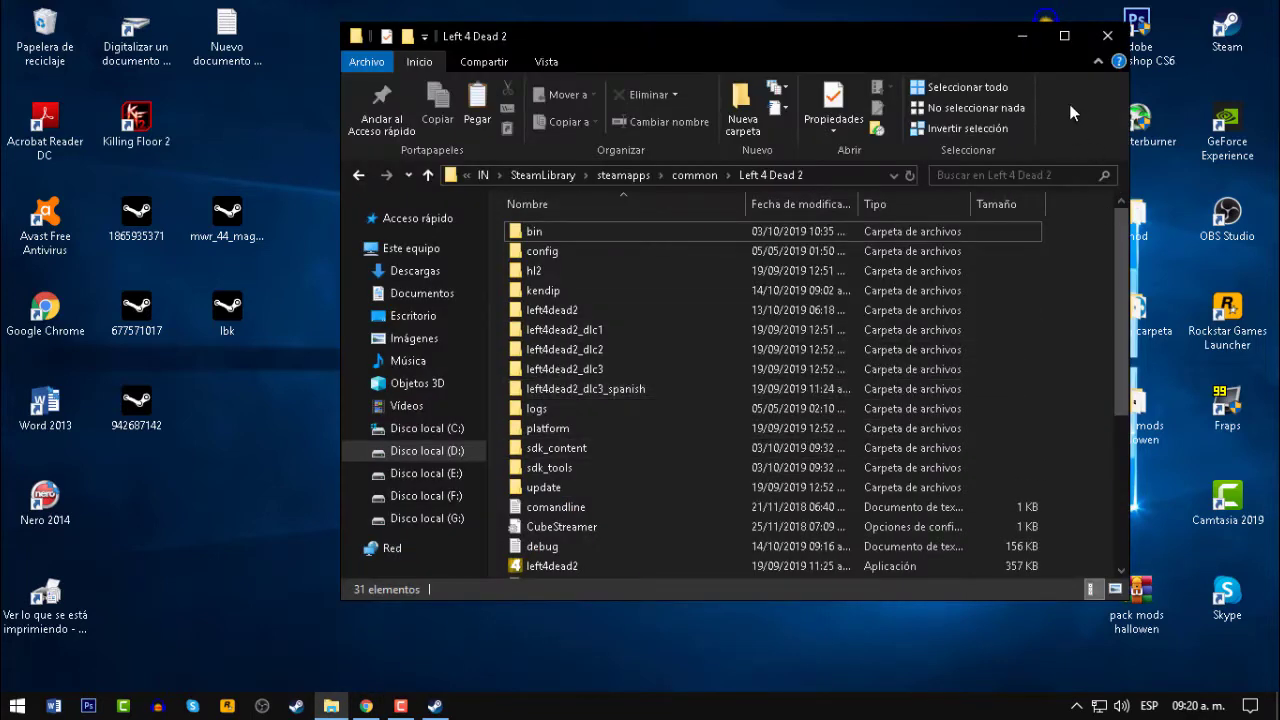
click(1065, 38)
right_click(858, 322)
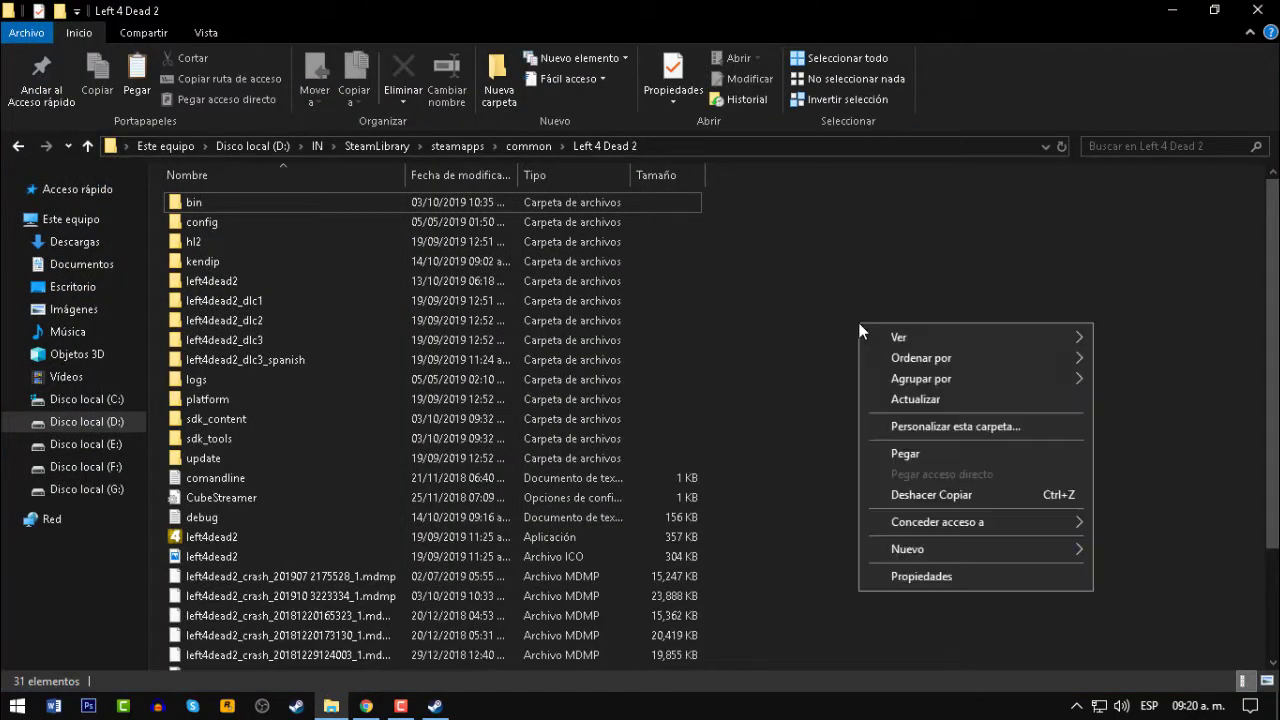
click(838, 304)
click(1262, 10)
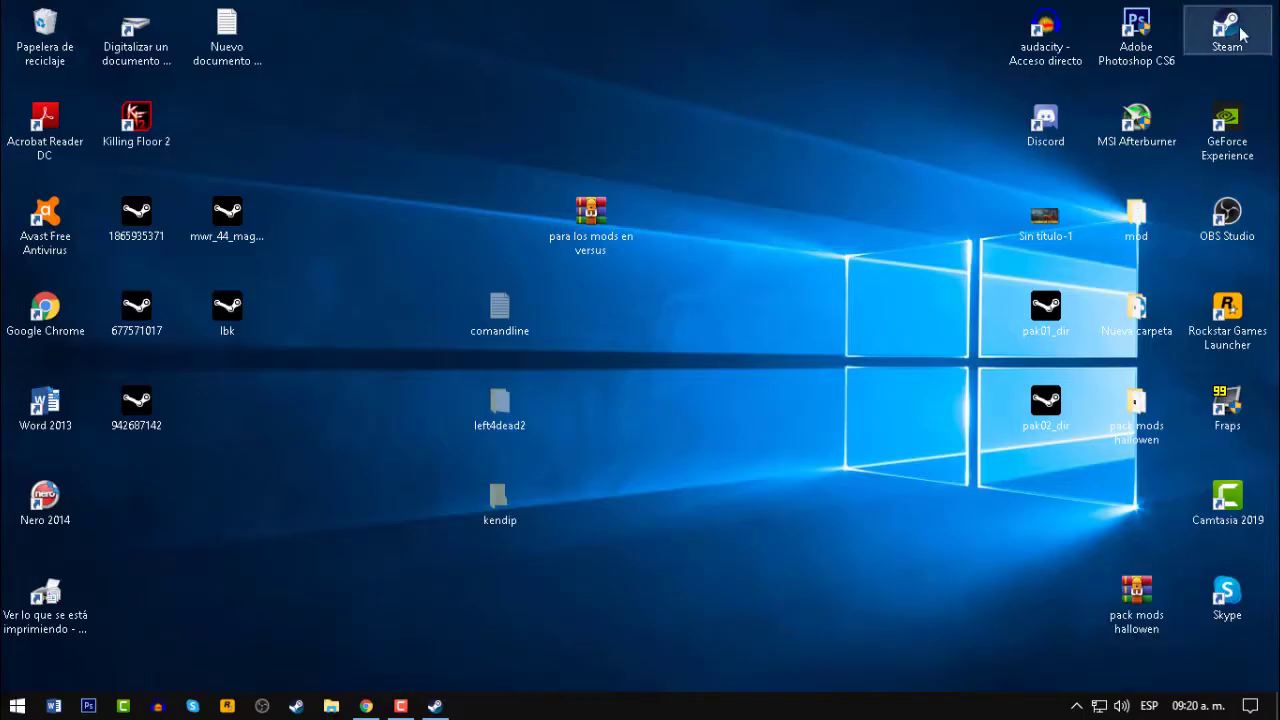
- Open the Steam library and select Left 4 Dead 2
click(1077, 707)
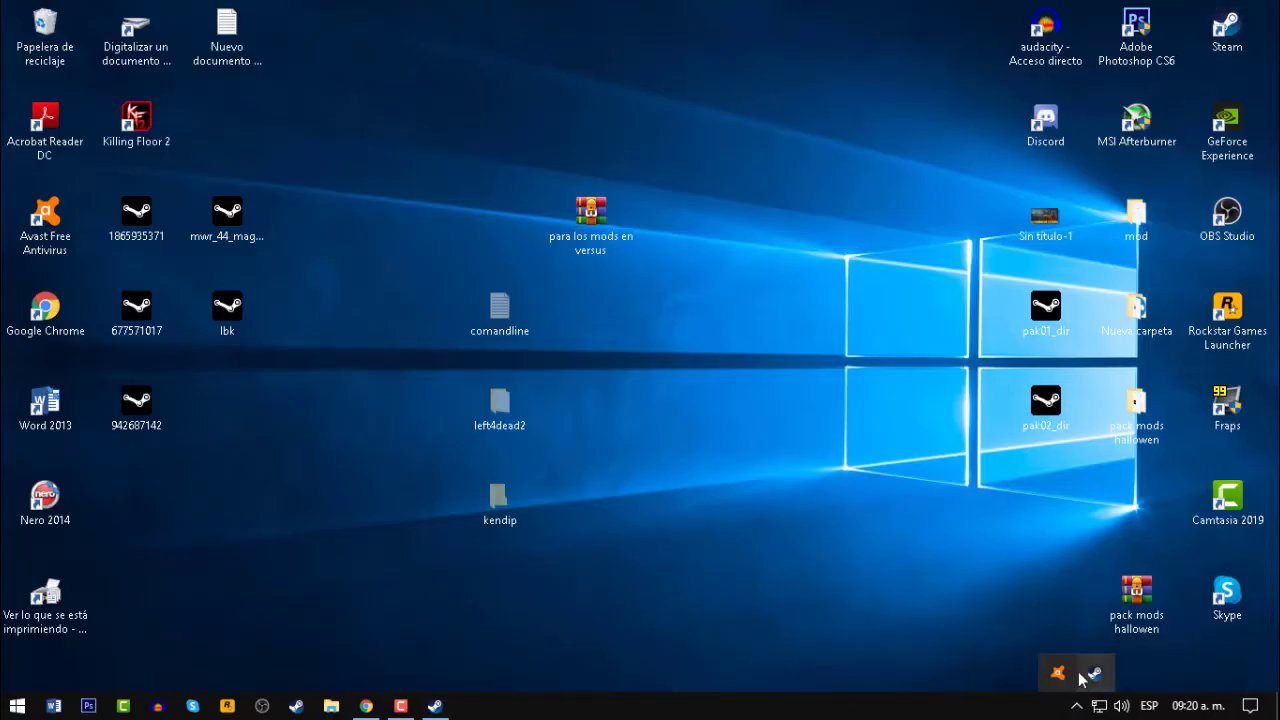
click(1094, 672)
click(218, 75)
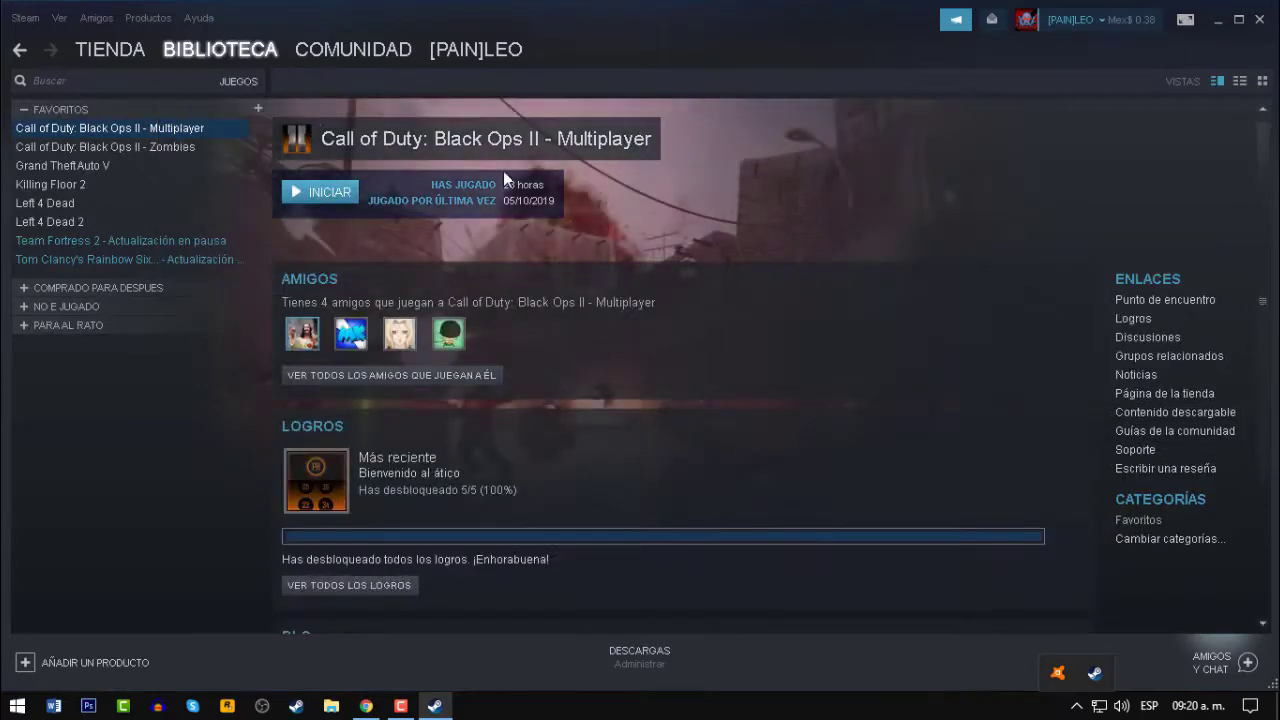
click(58, 204)
click(71, 221)
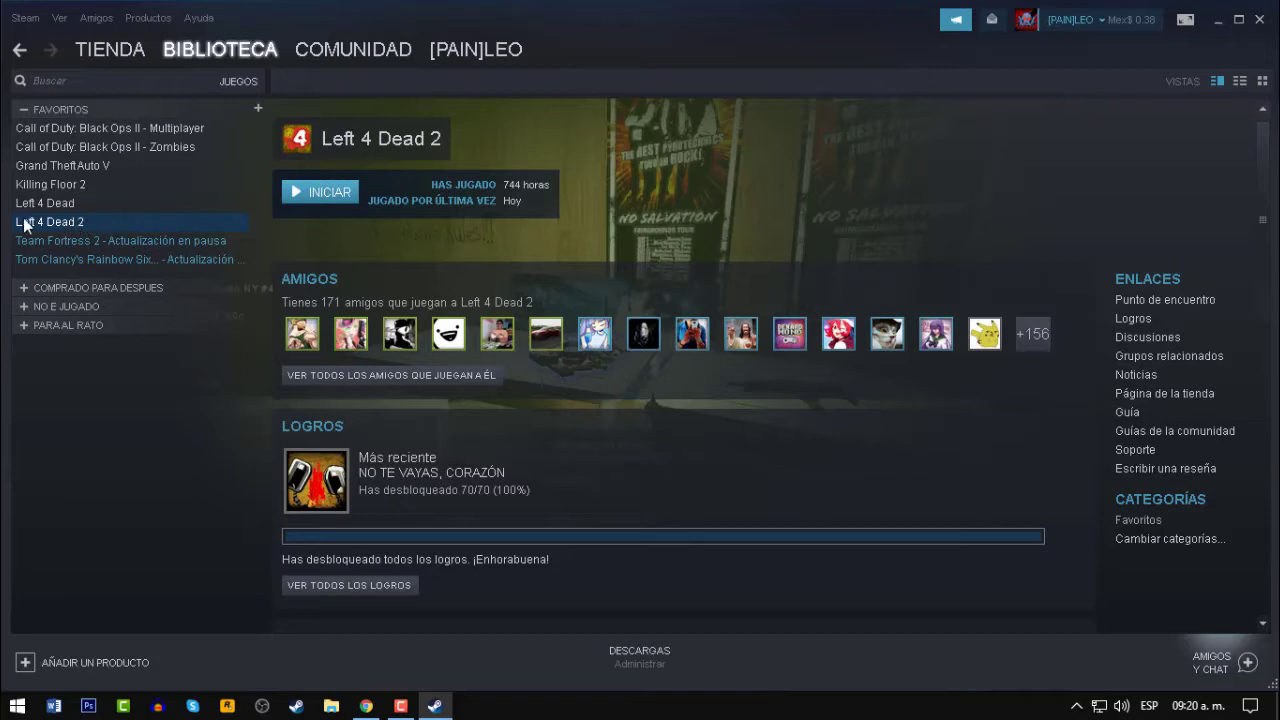
- Open the properties of Left 4 Dead 2 and browse its local files to reach the installation folder
right_click(64, 219)
click(157, 500)
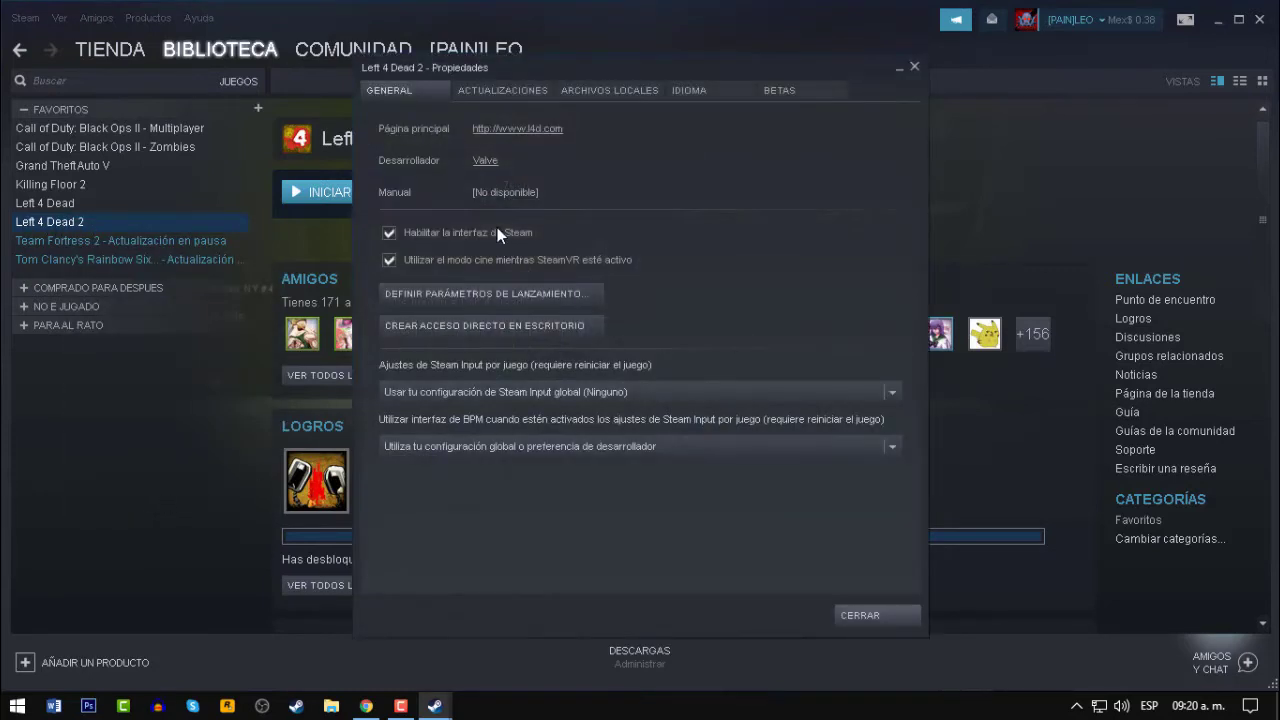
click(581, 88)
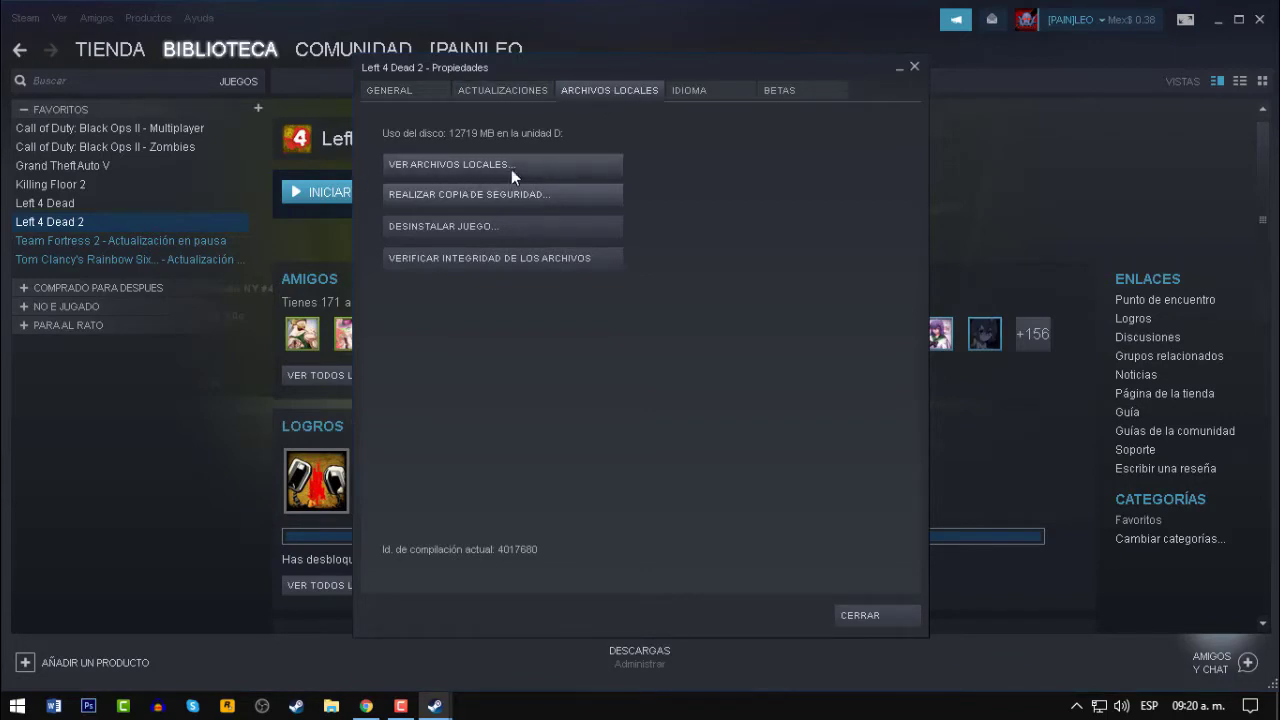
click(481, 166)
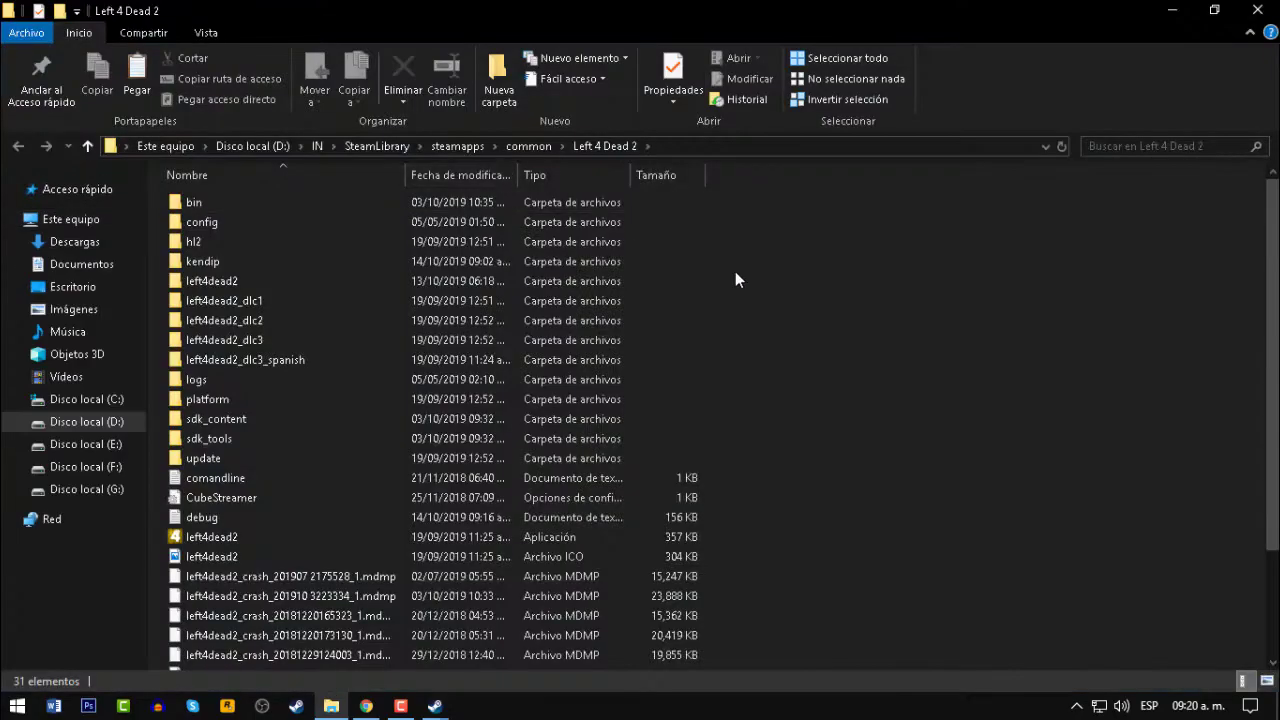
- Paste the cut comandline file and the kendip and left4dead2 folders into the Left 4 Dead 2 folder, replacing the existing files
right_click(819, 295)
click(772, 257)
right_click(823, 233)
click(905, 365)
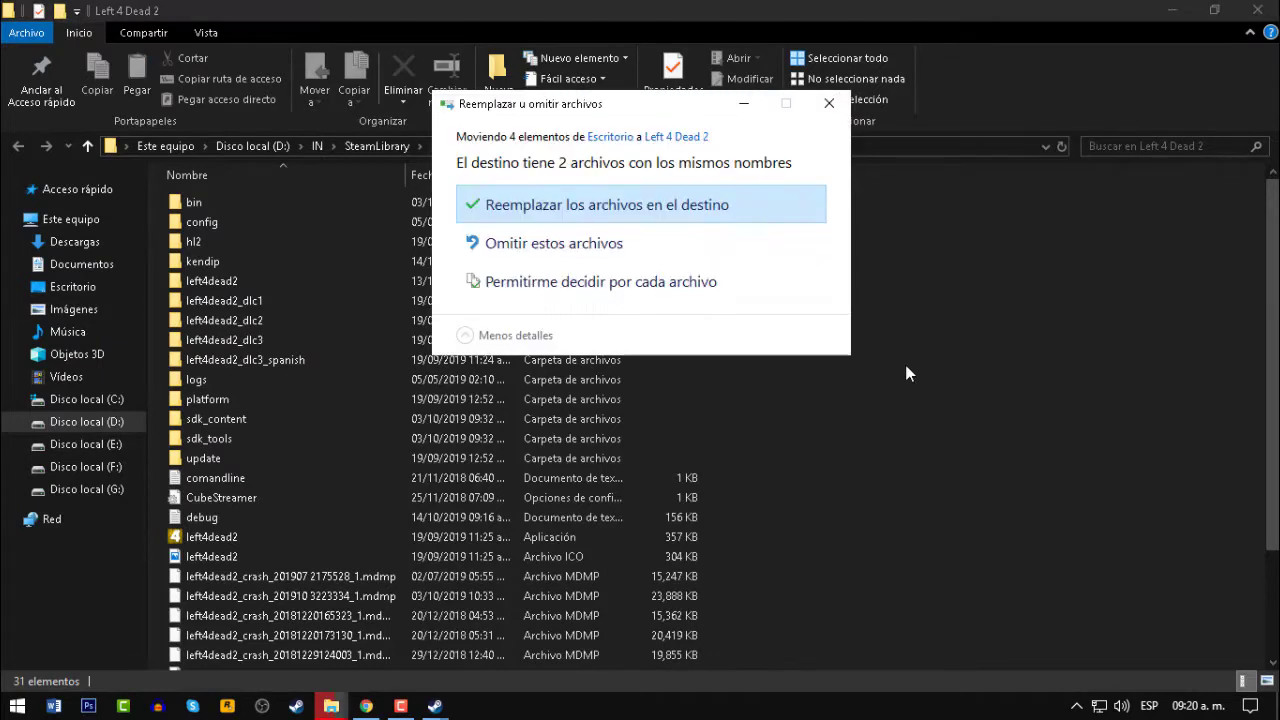
click(648, 206)
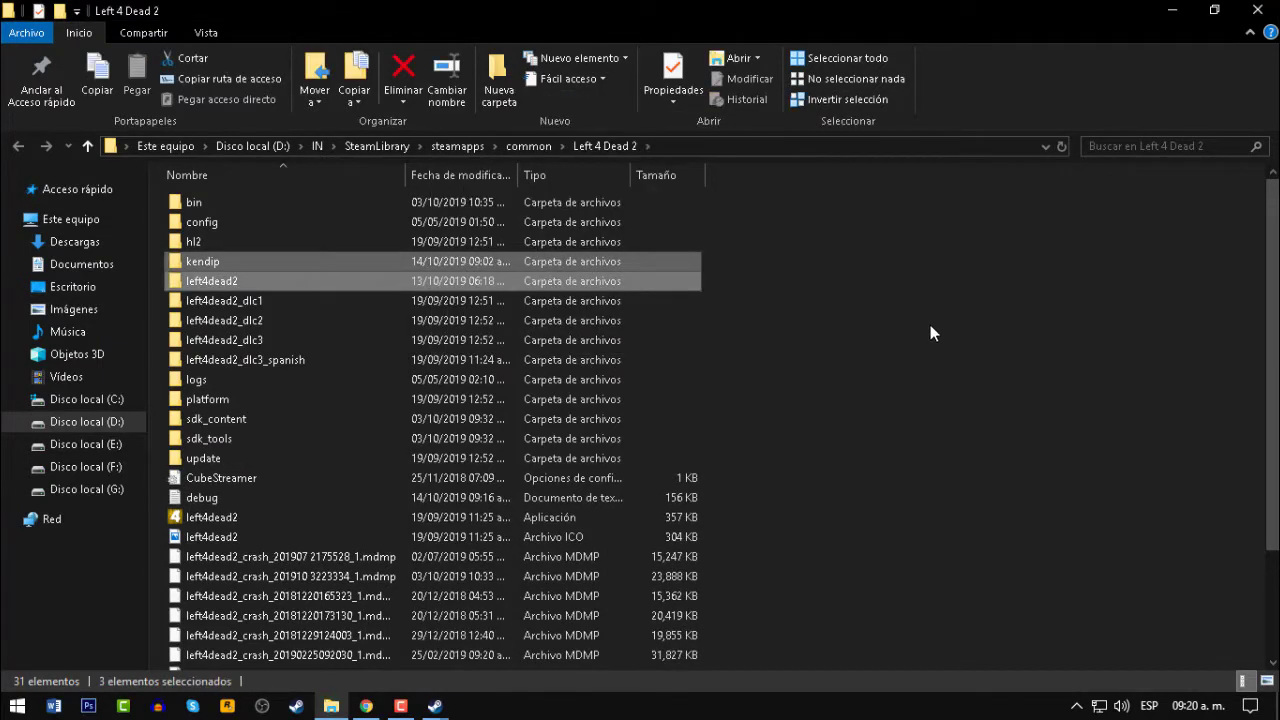
click(887, 310)
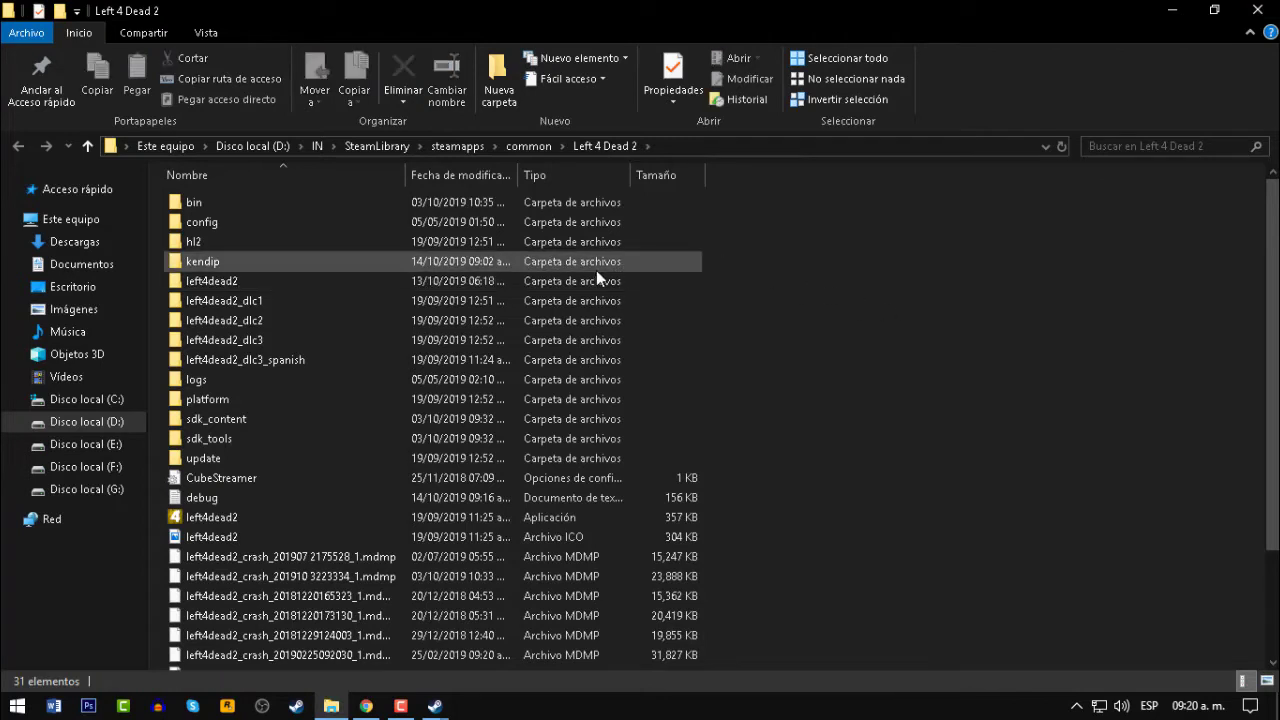
- Check the game folder for the pasted kendip and left4dead2 folders and the comandline file
scroll(894, 460, down, 1)
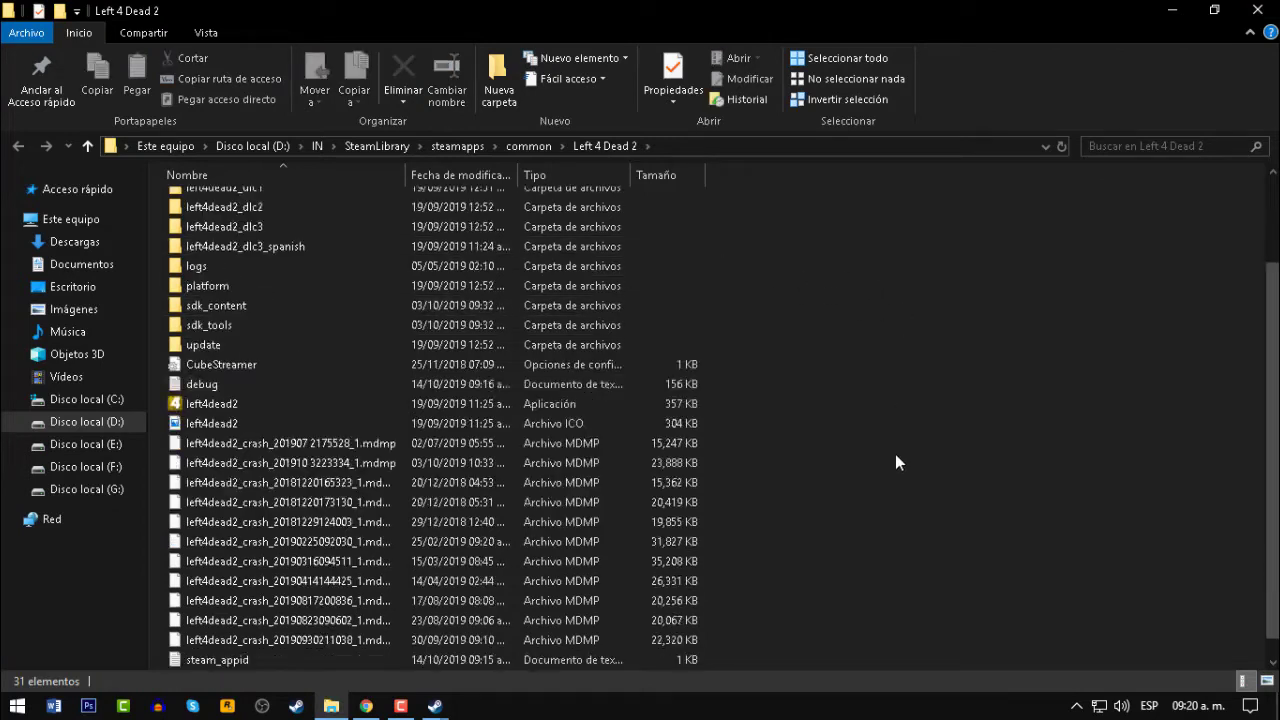
scroll(355, 288, up, 1)
click(266, 263)
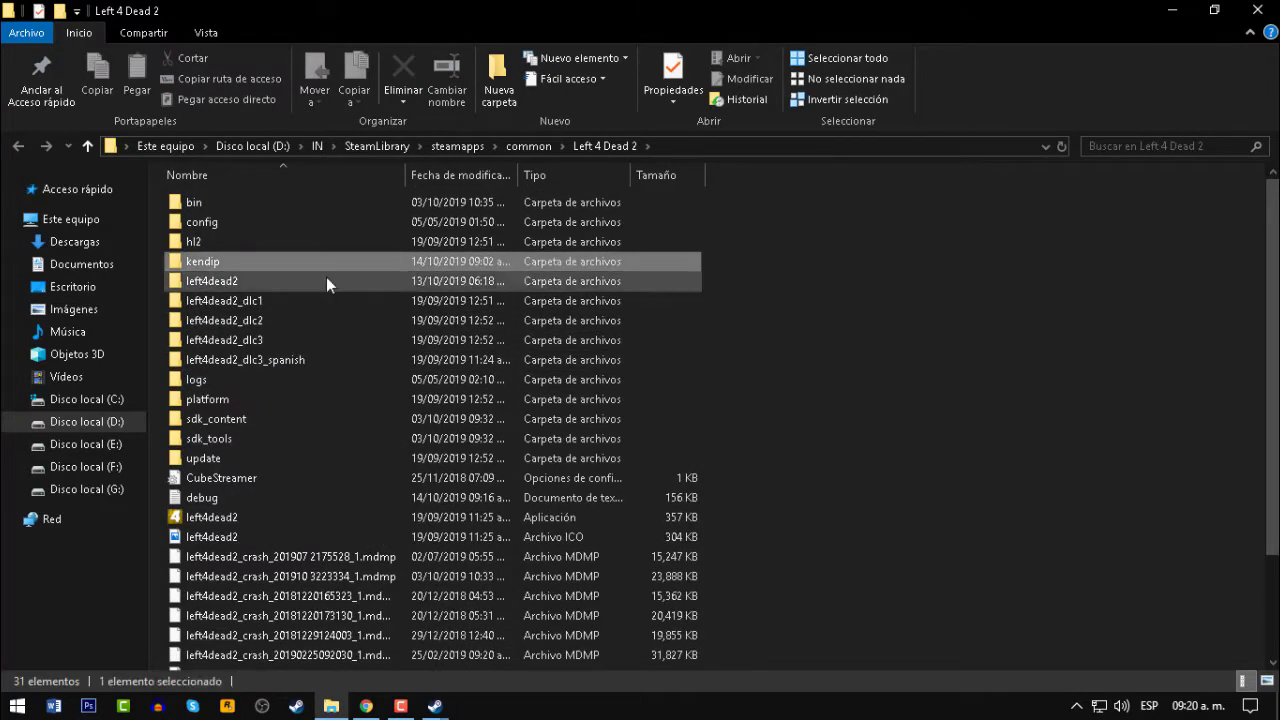
click(240, 283)
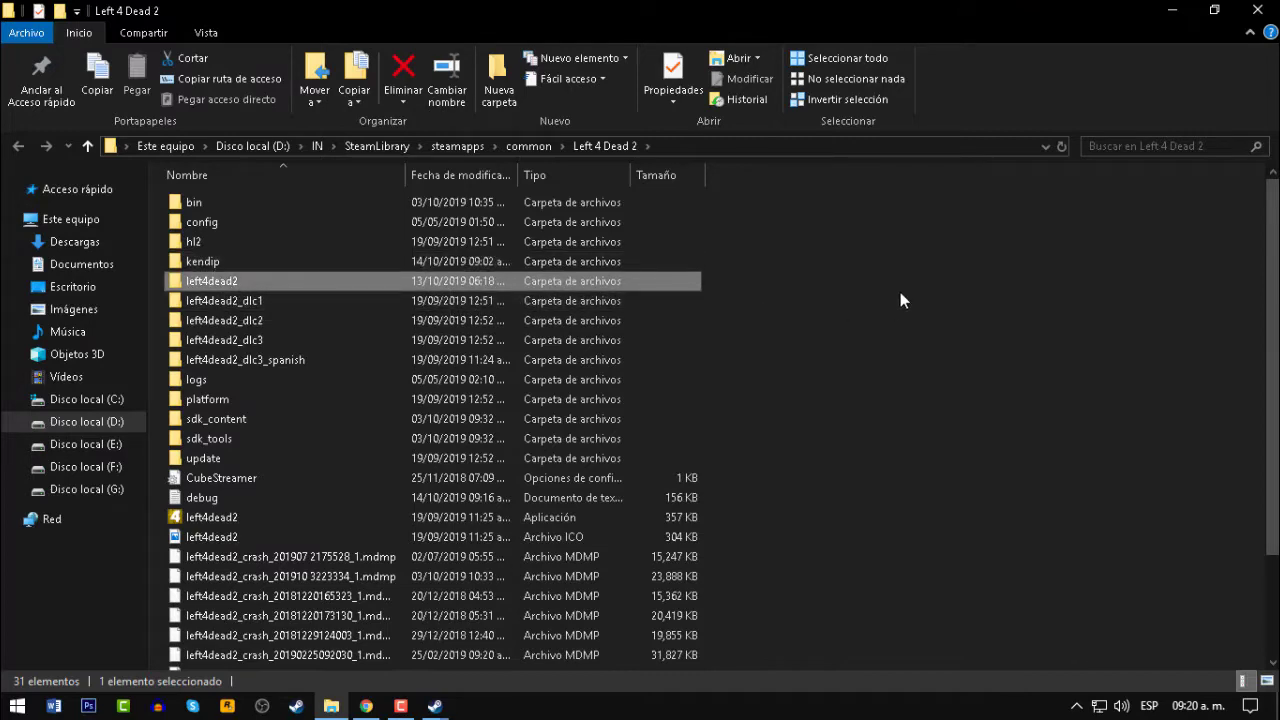
scroll(900, 300, down, 2)
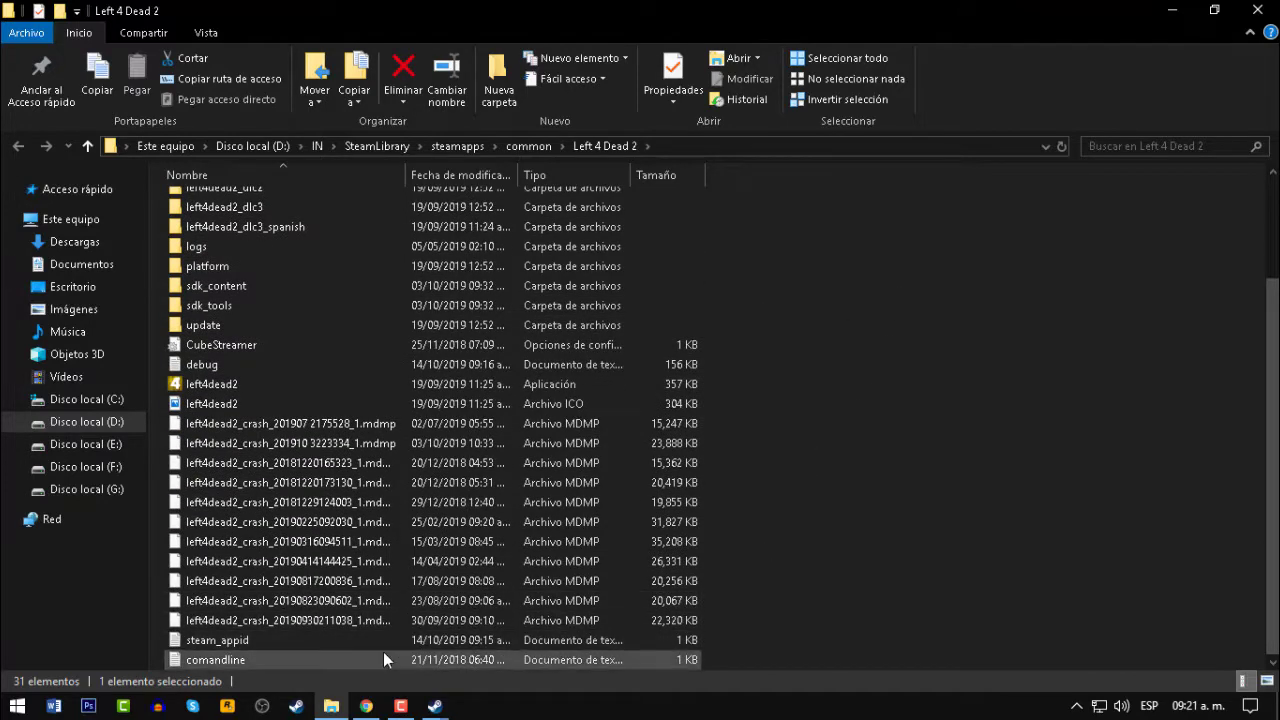
click(963, 526)
scroll(945, 500, up, 3)
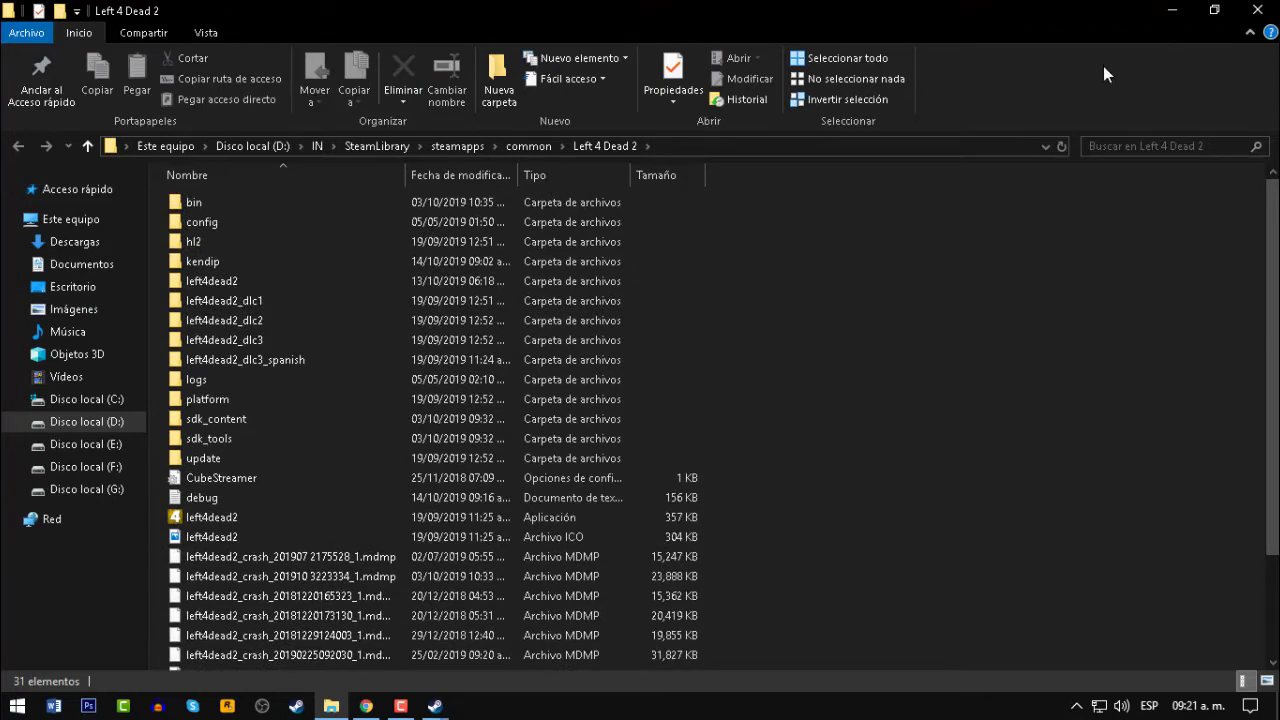
- Minimize the game folder window and close the Left 4 Dead 2 properties
double_click(1003, 28)
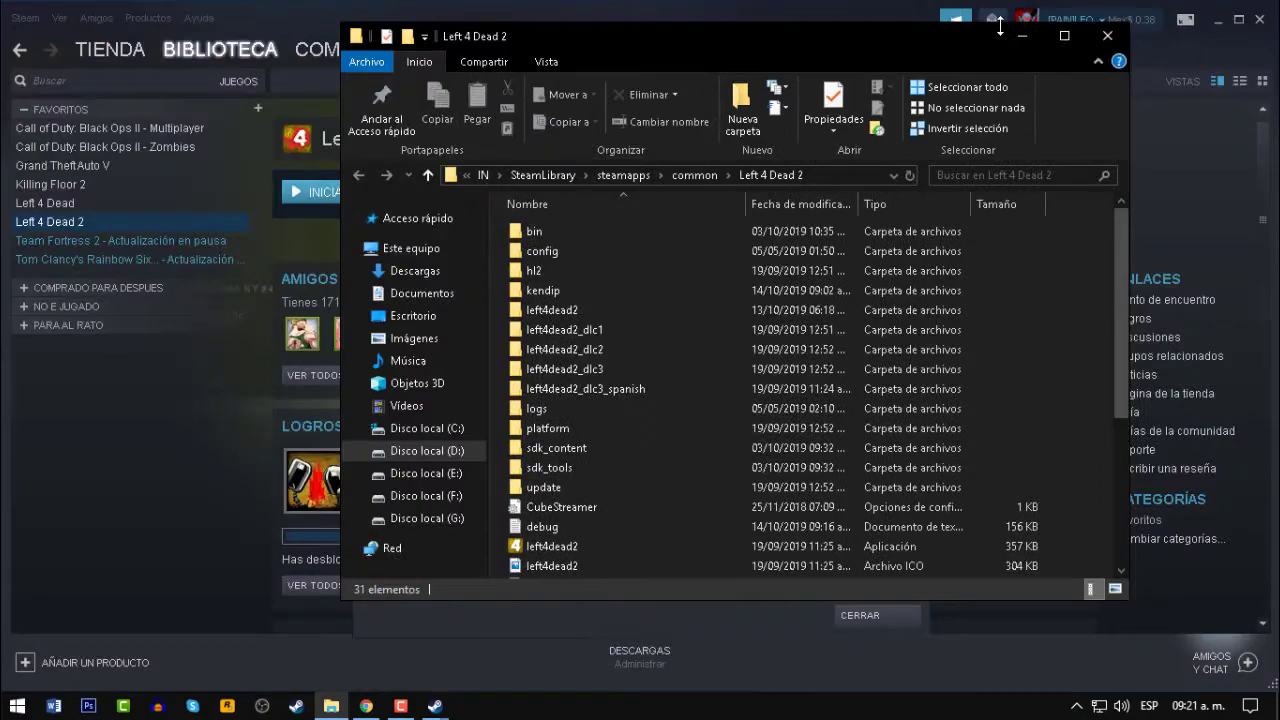
click(1064, 36)
click(1178, 12)
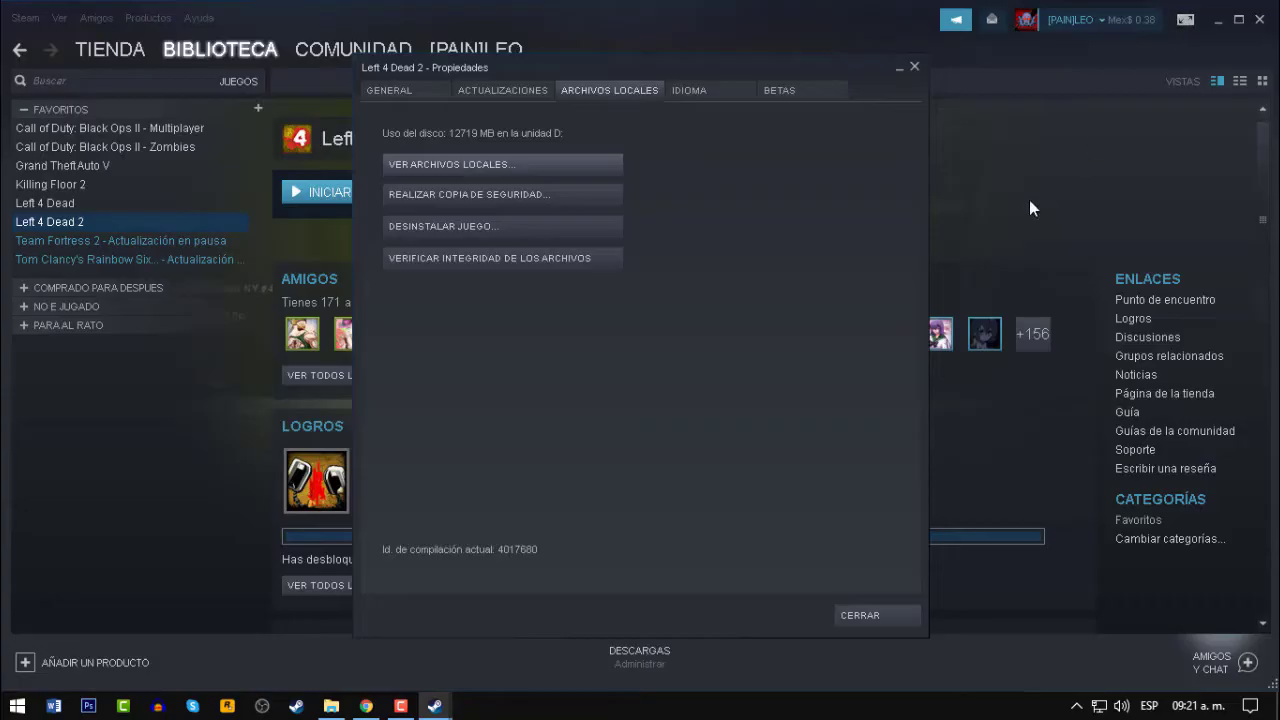
click(914, 68)
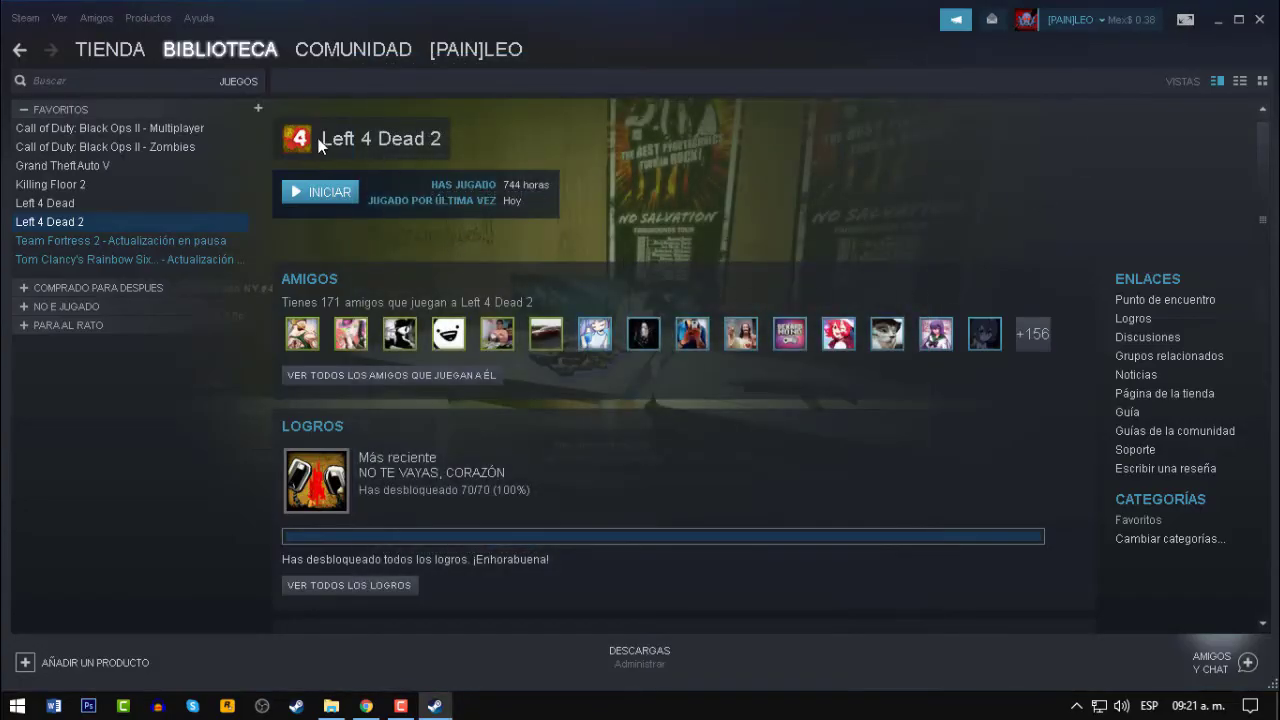
- Show the tools in the Steam library, locate and select Left 4 Dead 2 Authoring Tools, and close the Steam window
mouse_move(203, 70)
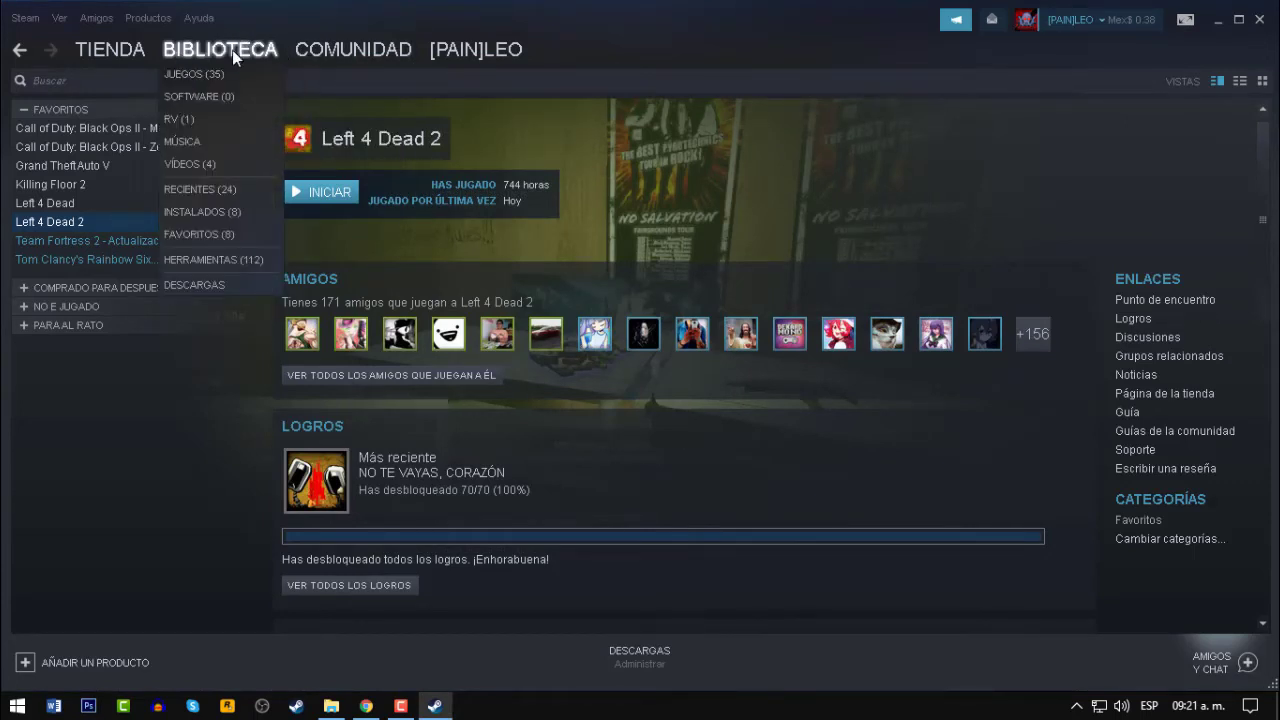
click(240, 260)
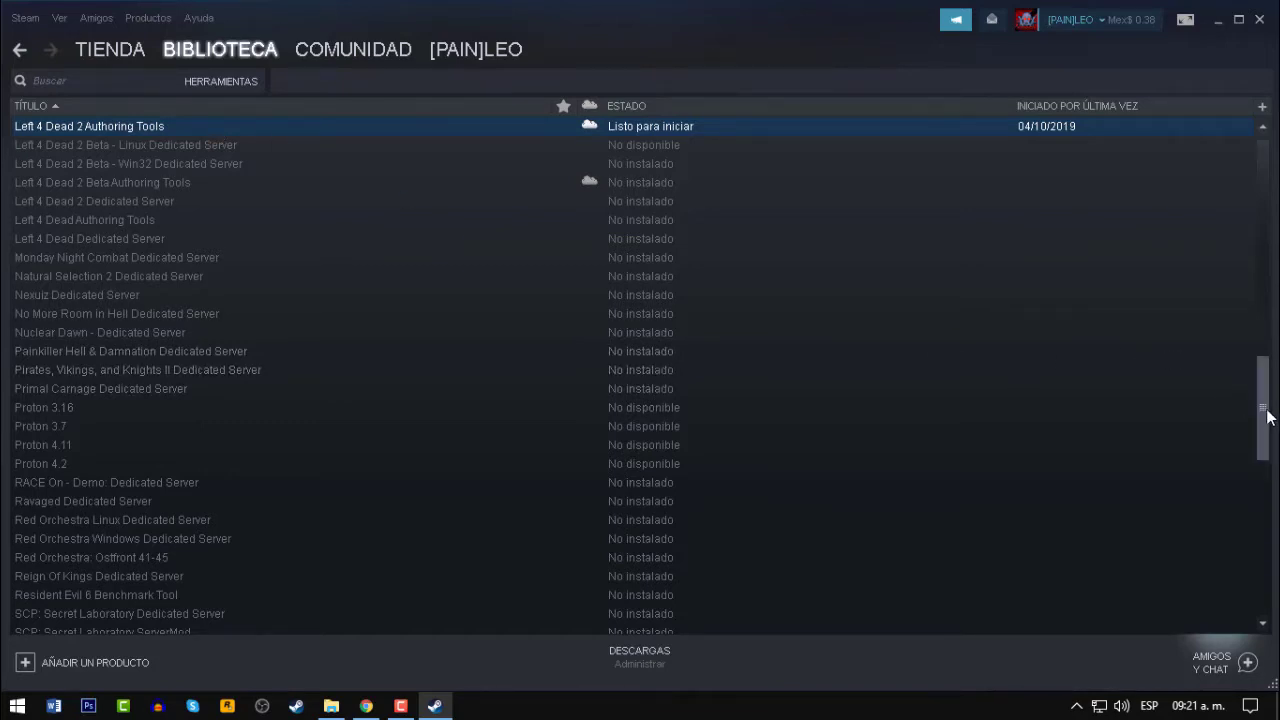
drag(1268, 418, 1265, 370)
click(592, 363)
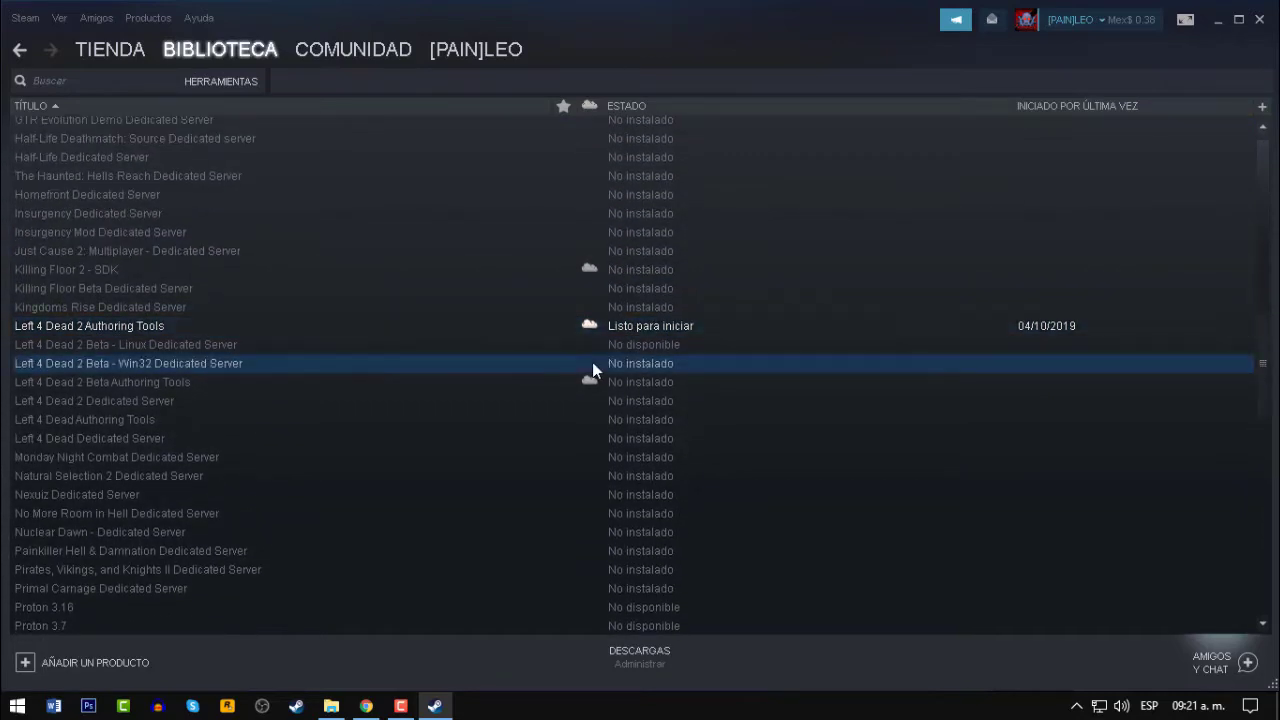
click(266, 325)
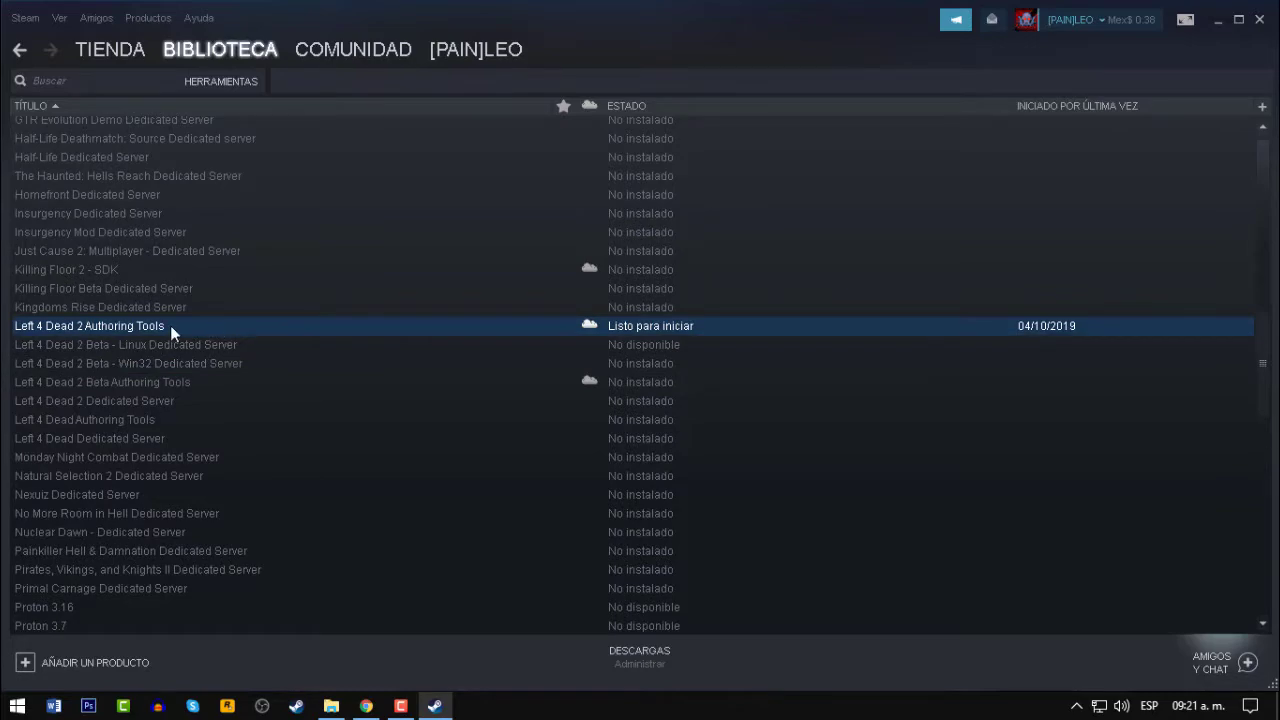
click(1259, 20)
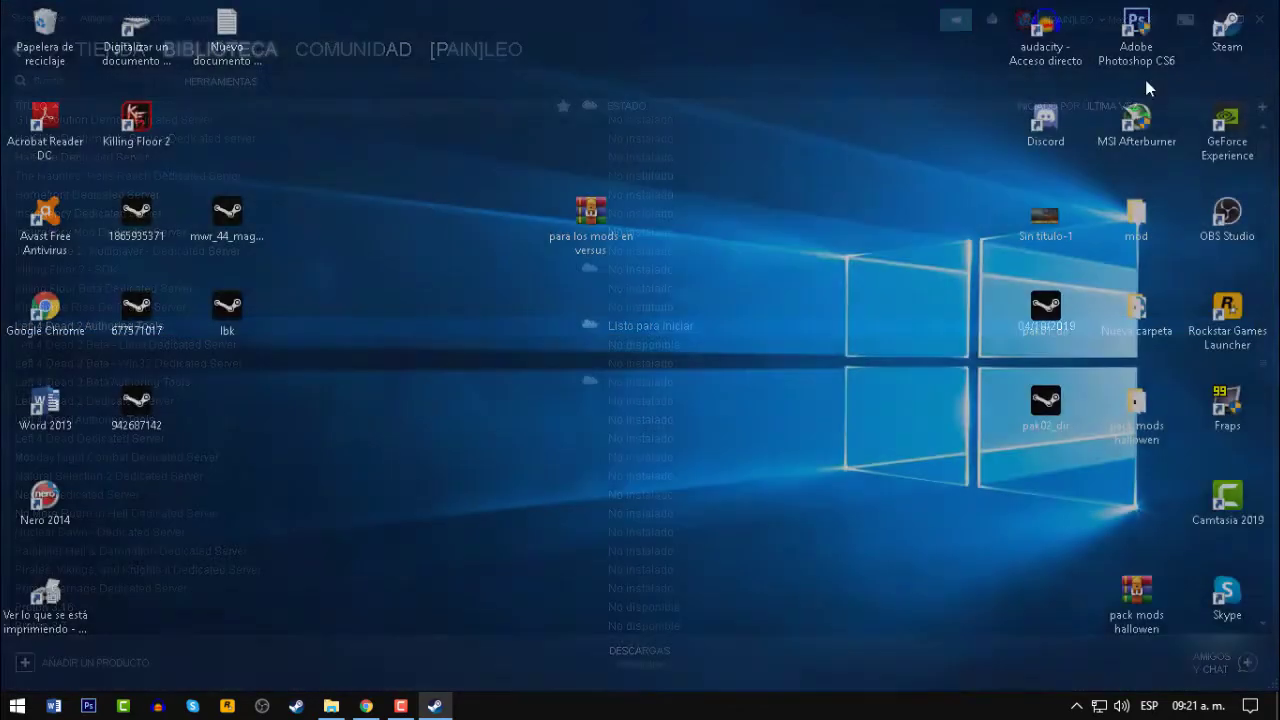
drag(394, 508, 143, 449)
click(143, 449)
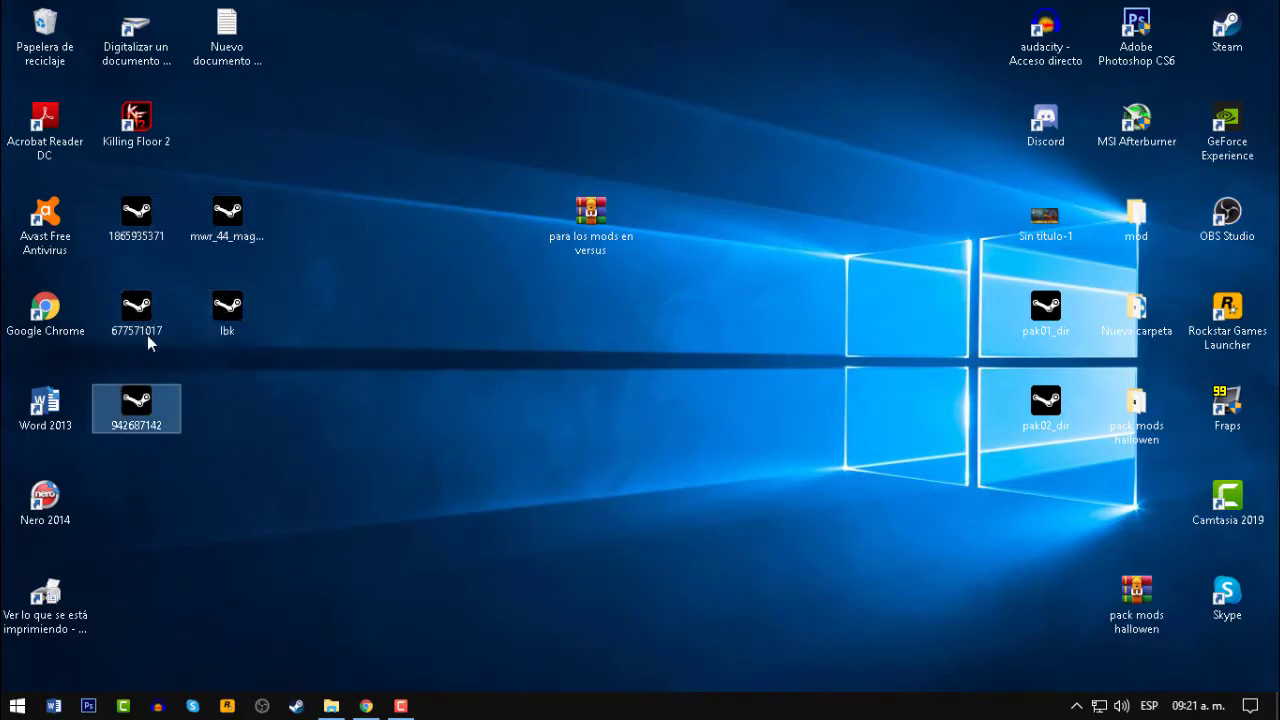
drag(343, 387, 204, 190)
drag(140, 507, 141, 236)
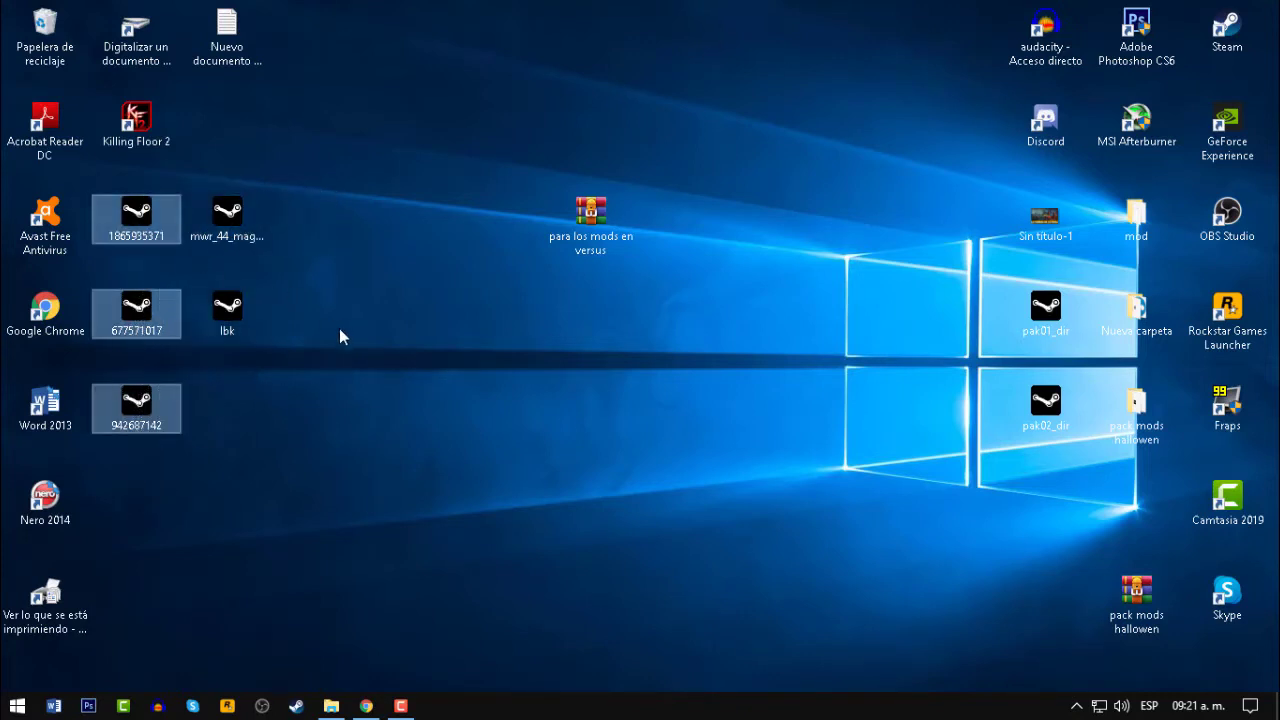
drag(340, 334, 390, 567)
- Return to the Left 4 Dead 2 folder, open its bin subfolder and select the vpk application
click(335, 708)
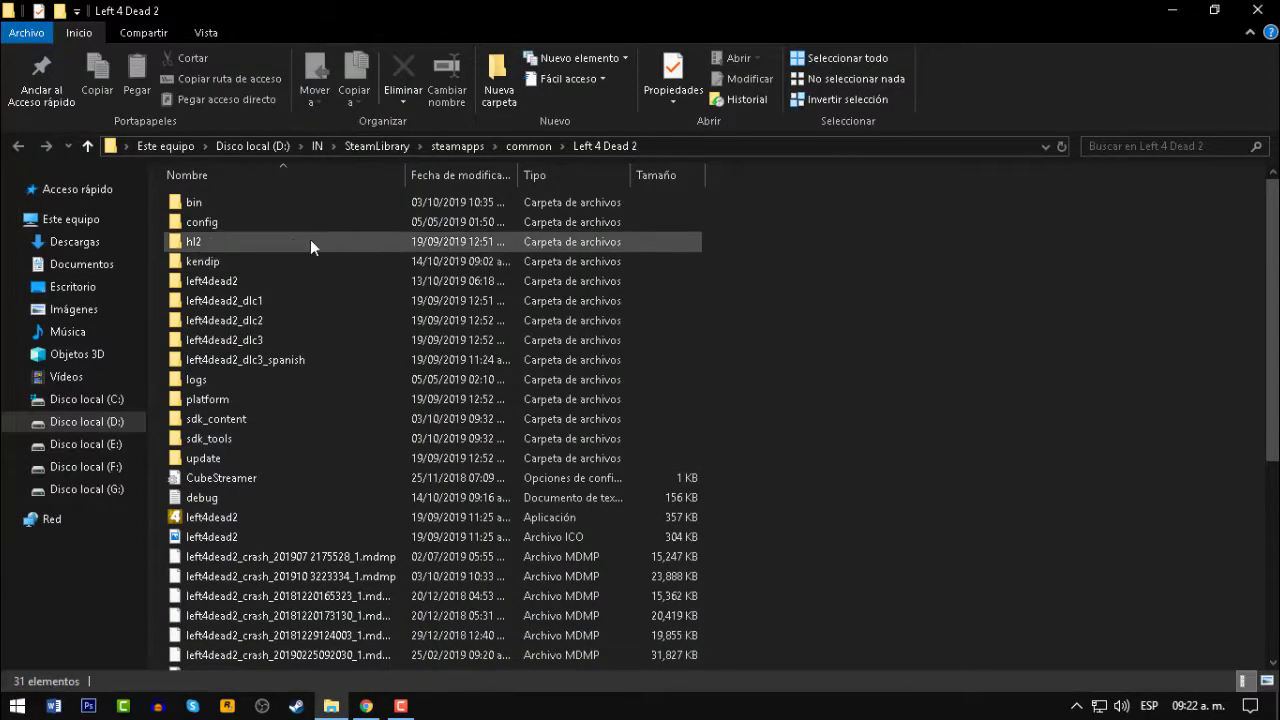
click(560, 205)
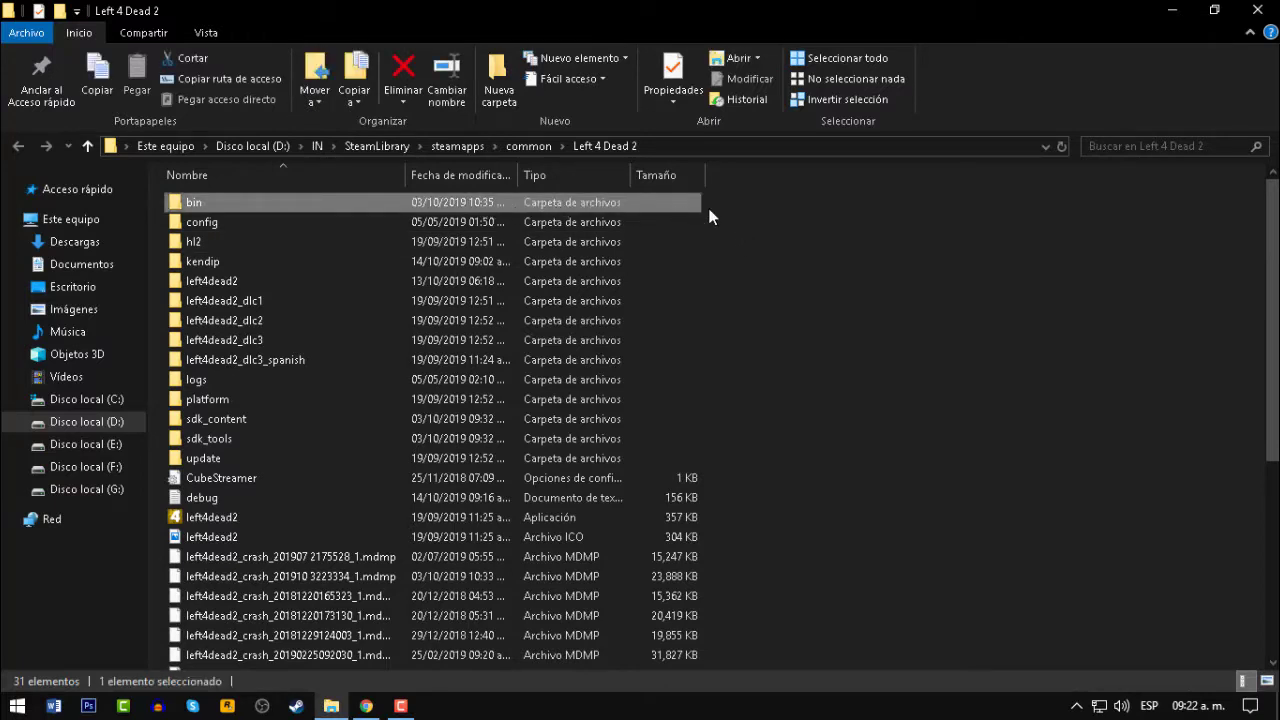
double_click(470, 210)
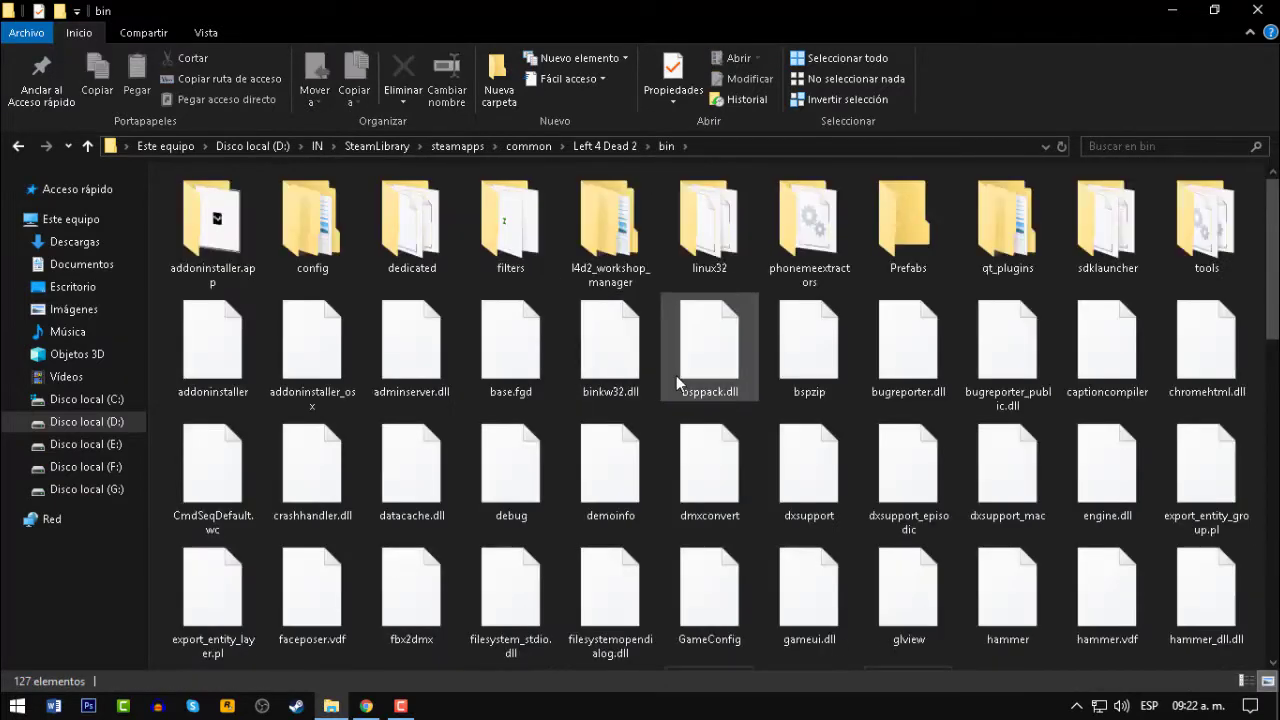
click(676, 375)
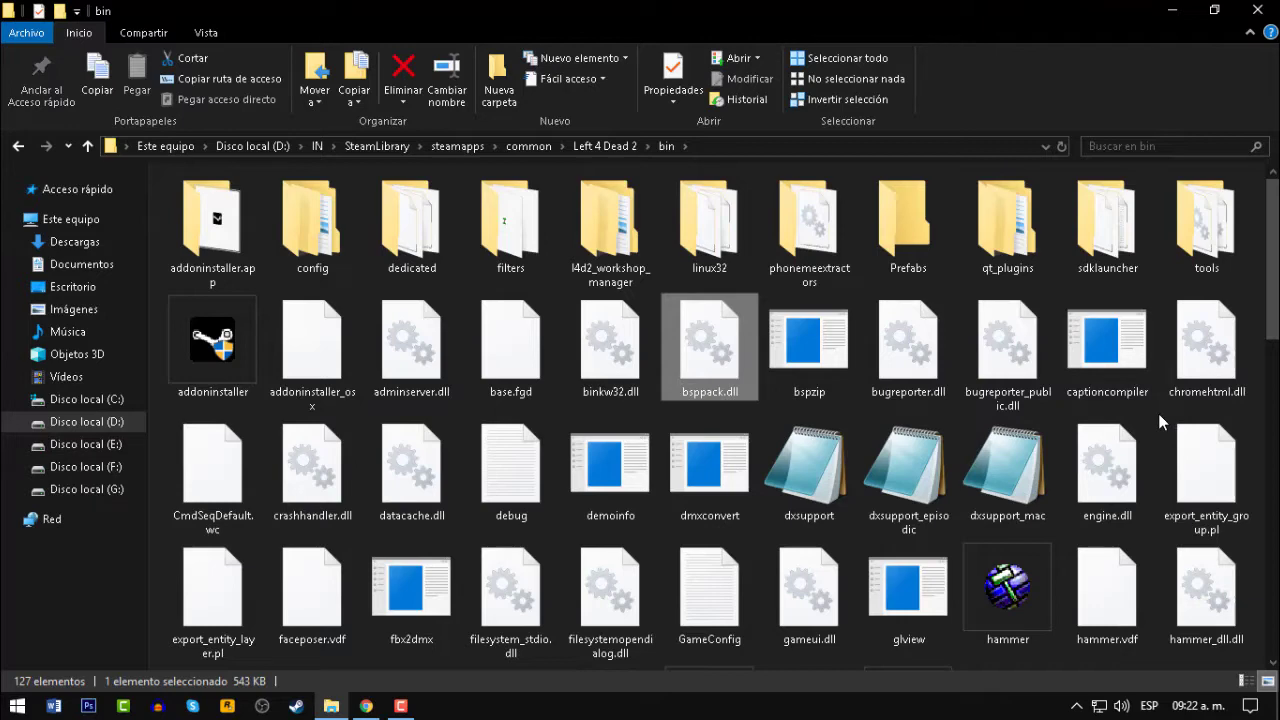
text(vau)
key(Right)
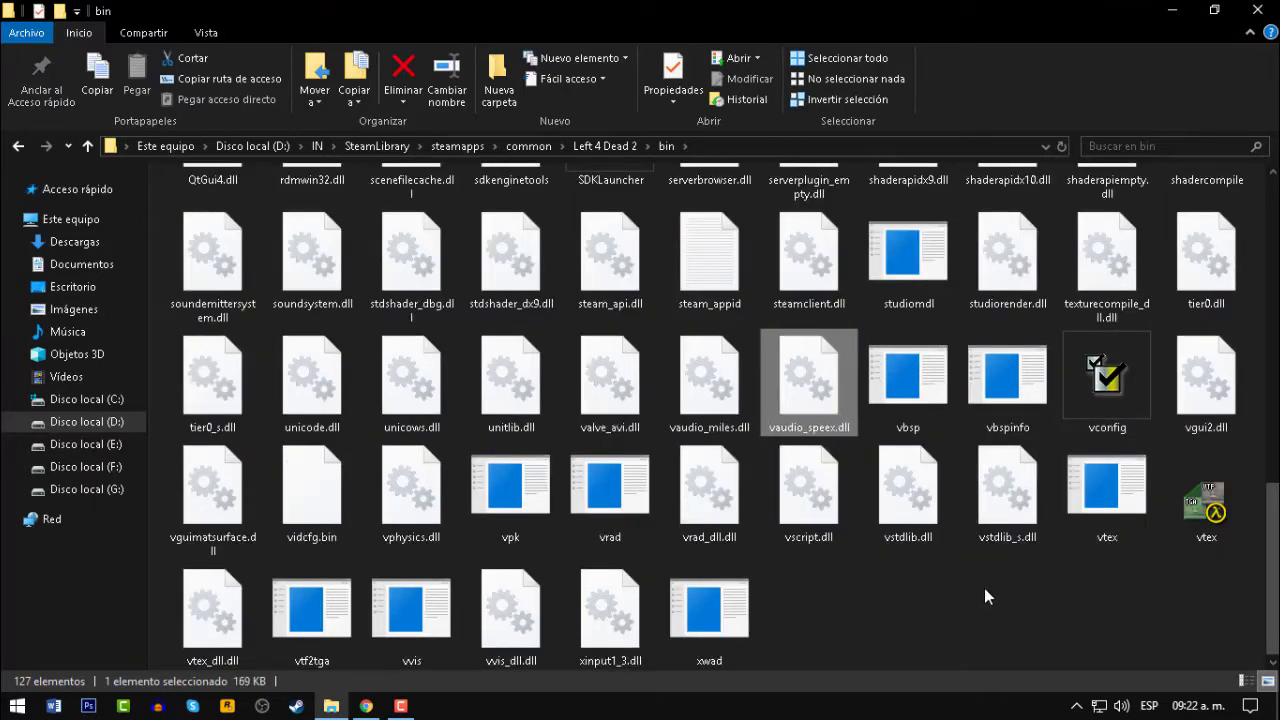
click(519, 518)
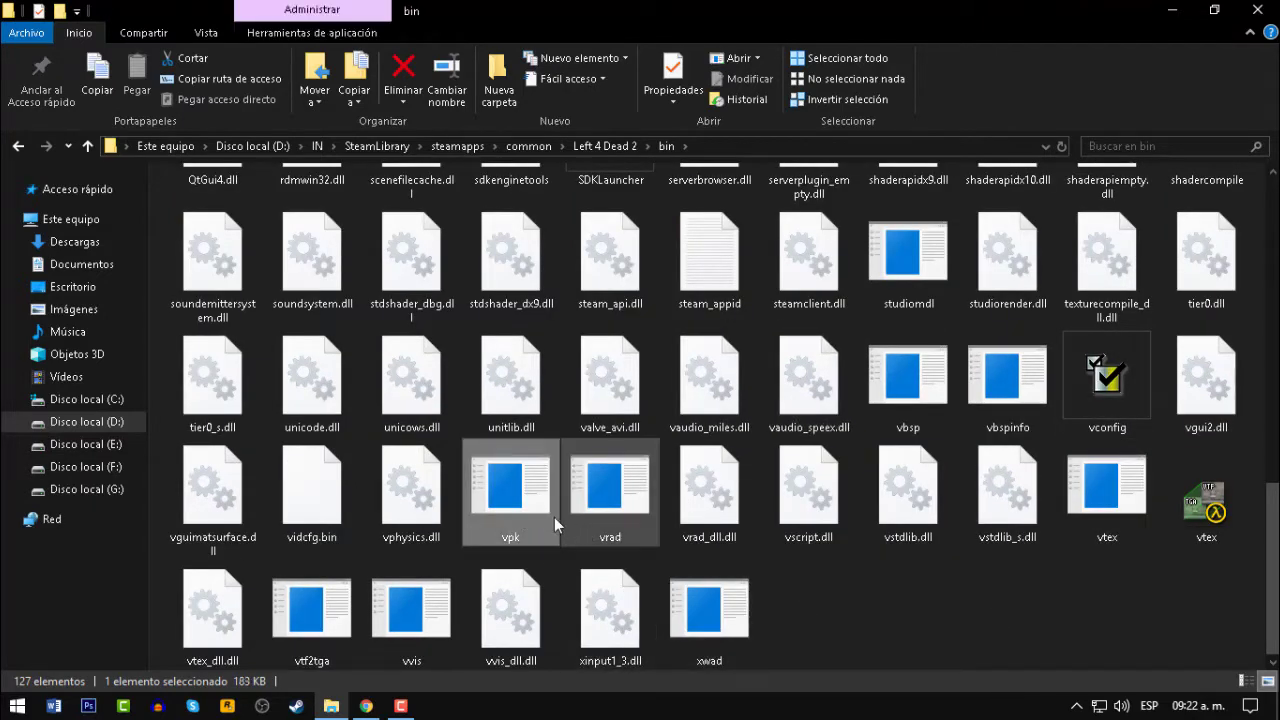
- Restore the bin window to a smaller size over the desktop and extract the mwr_44_magnum_iiopn mod with the vpk application
ctrl+scroll(554, 517, up, 1)
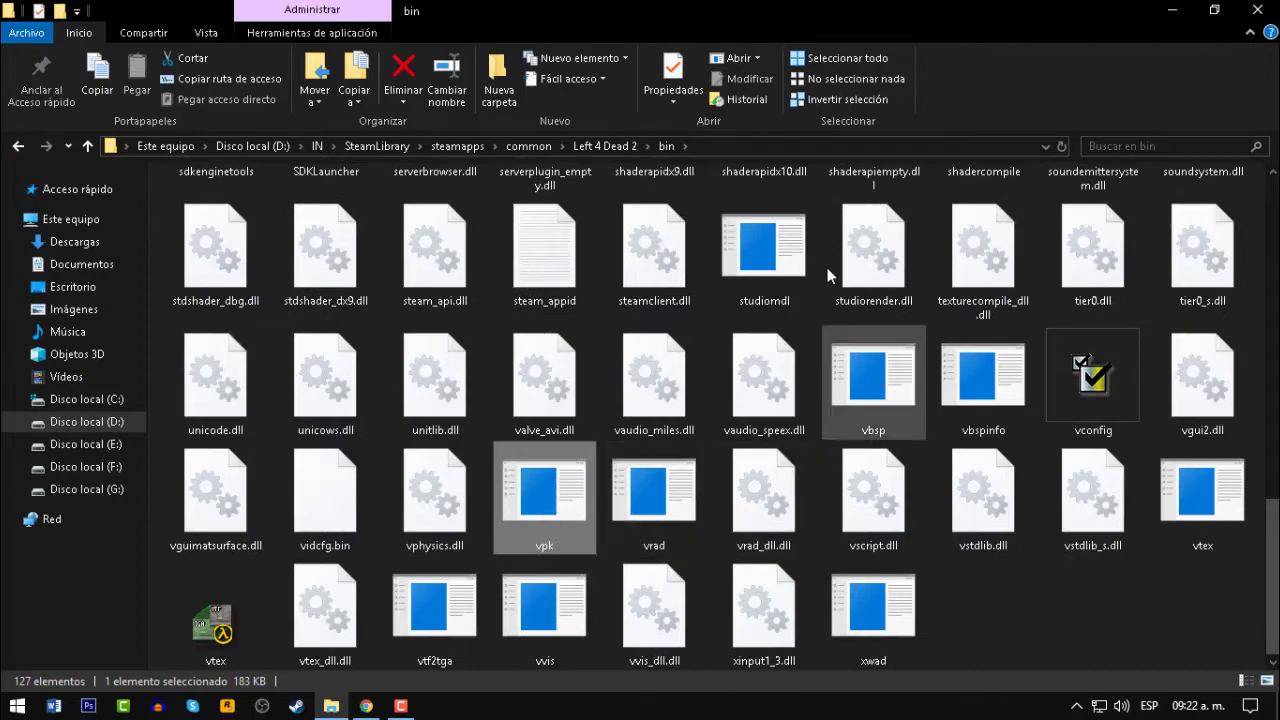
double_click(828, 10)
drag(1121, 350, 1130, 505)
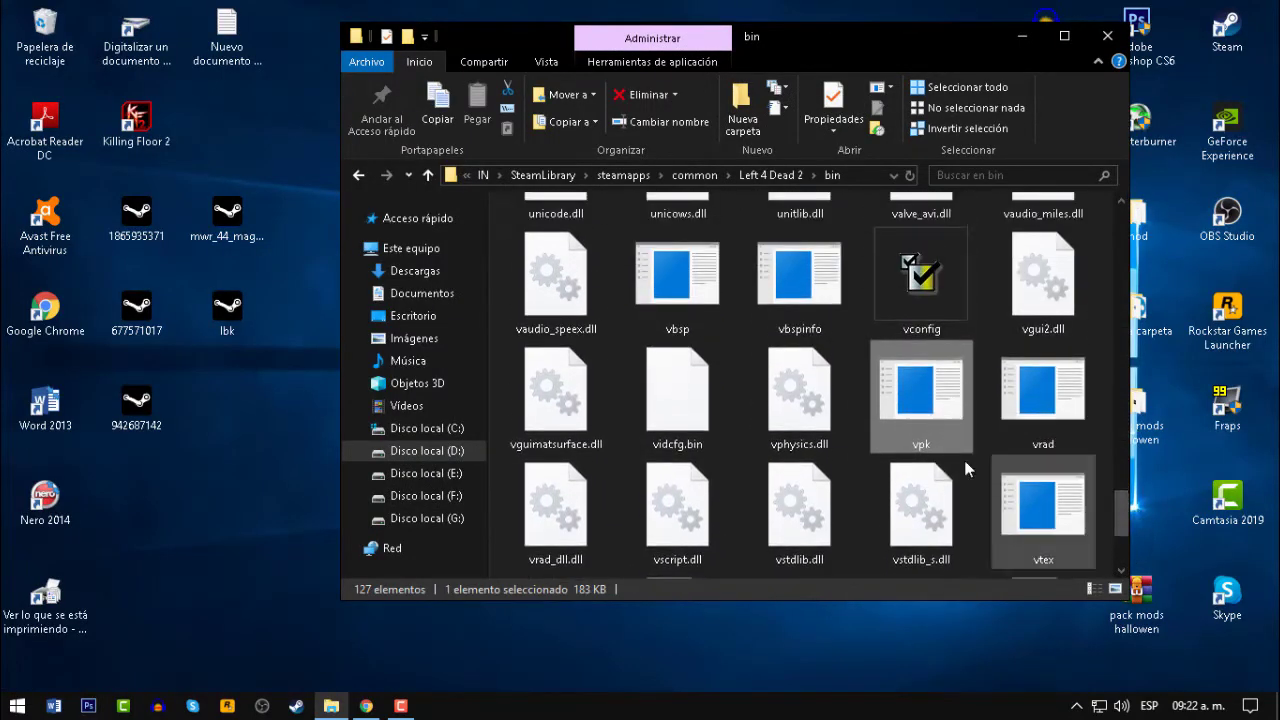
click(240, 235)
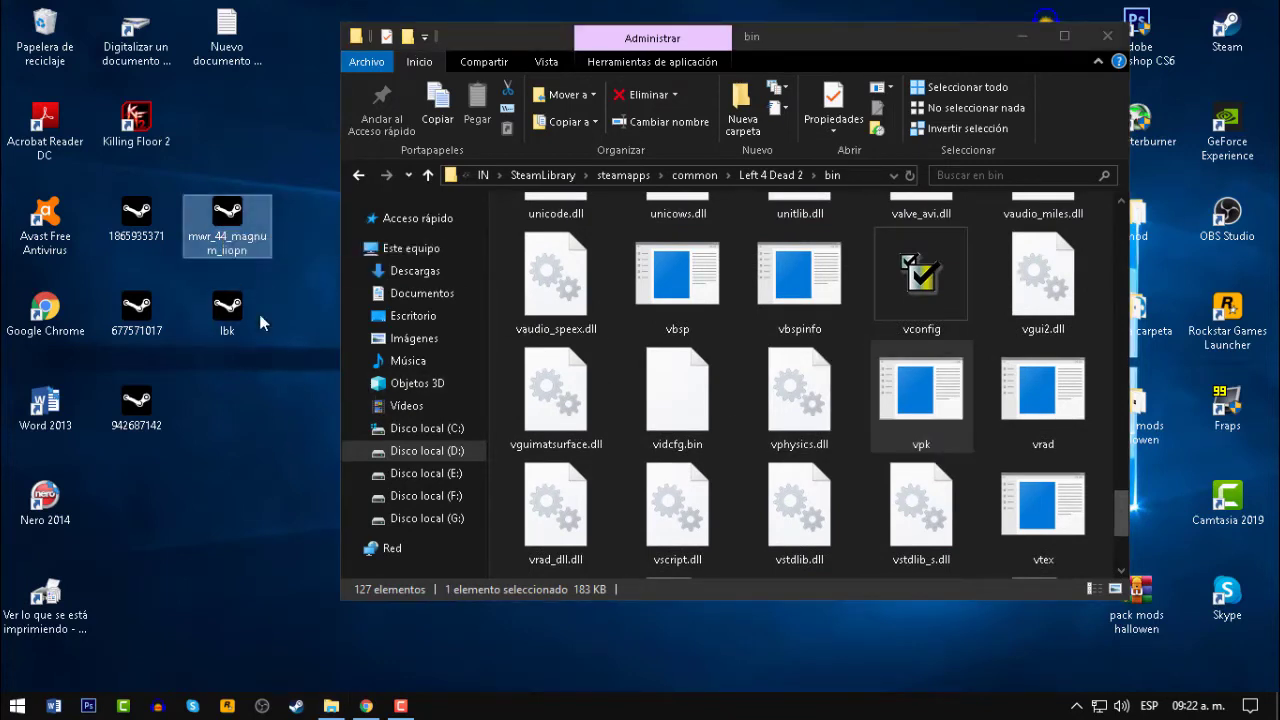
drag(240, 250, 950, 414)
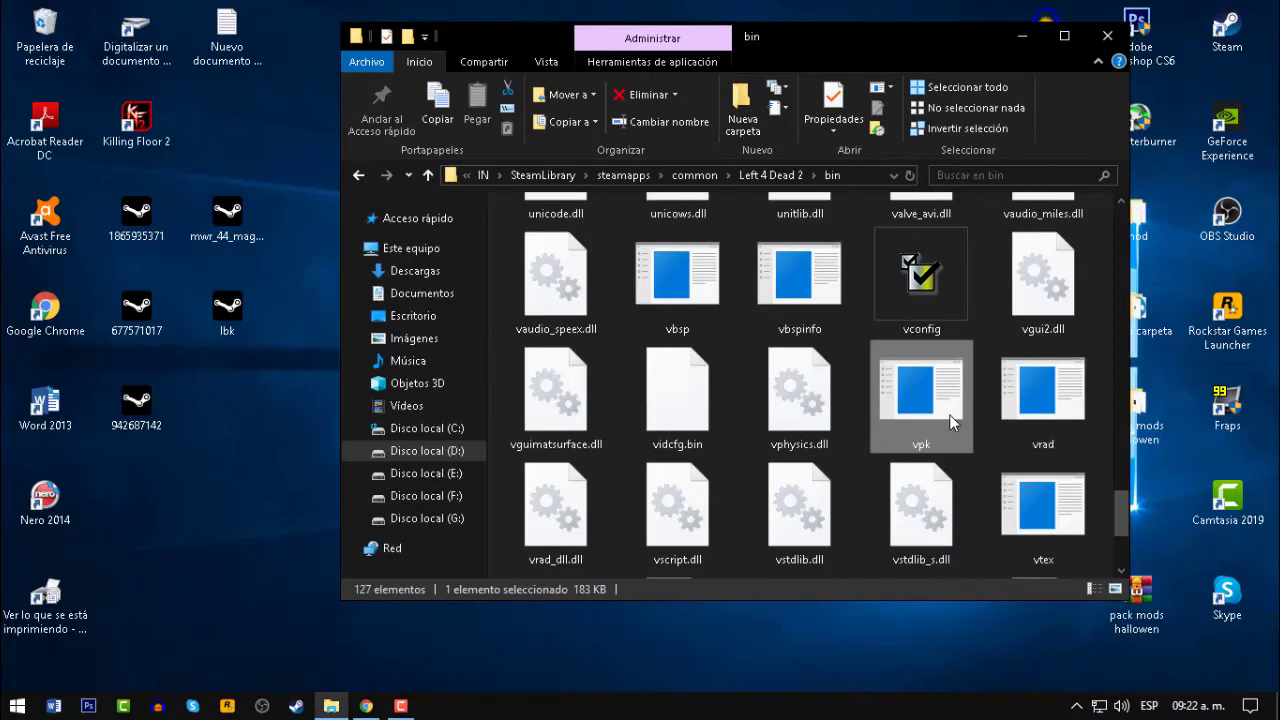
click(136, 497)
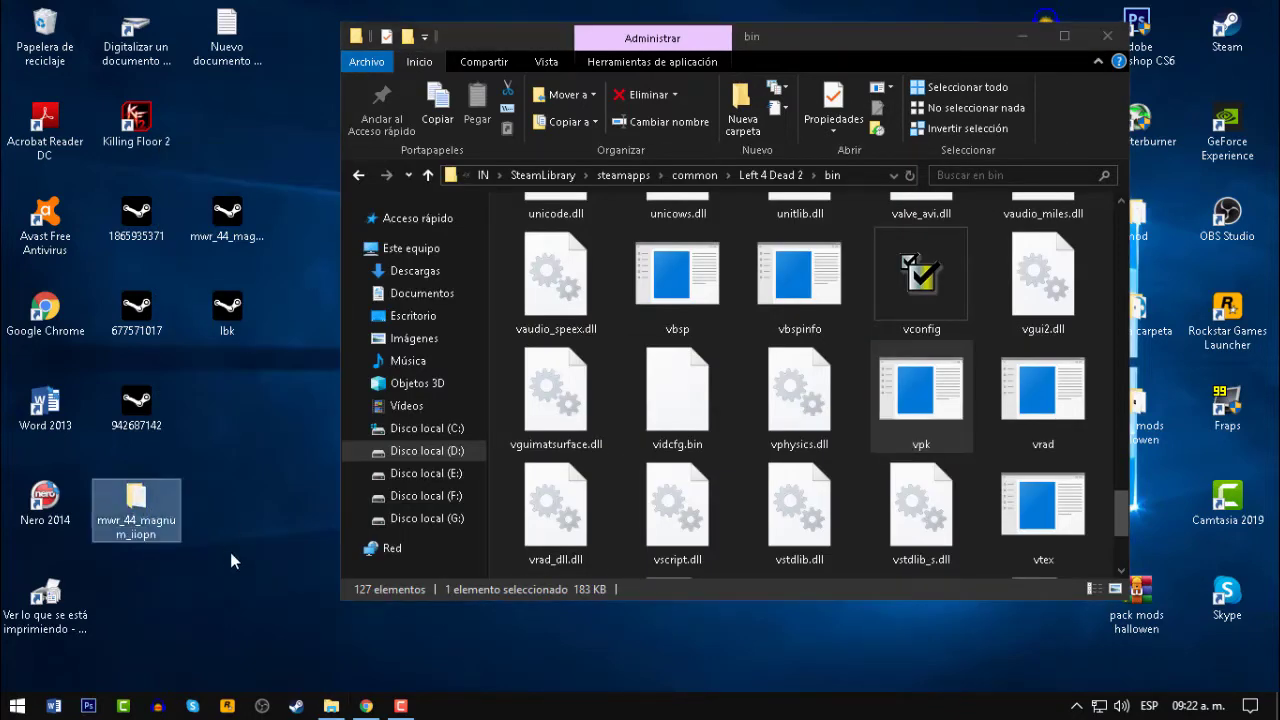
- Extract the lbk mod with the vpk application and place the mwr_44_magnum_iiopn and lbk mod files beside their extracted folders
click(262, 358)
drag(232, 318, 905, 420)
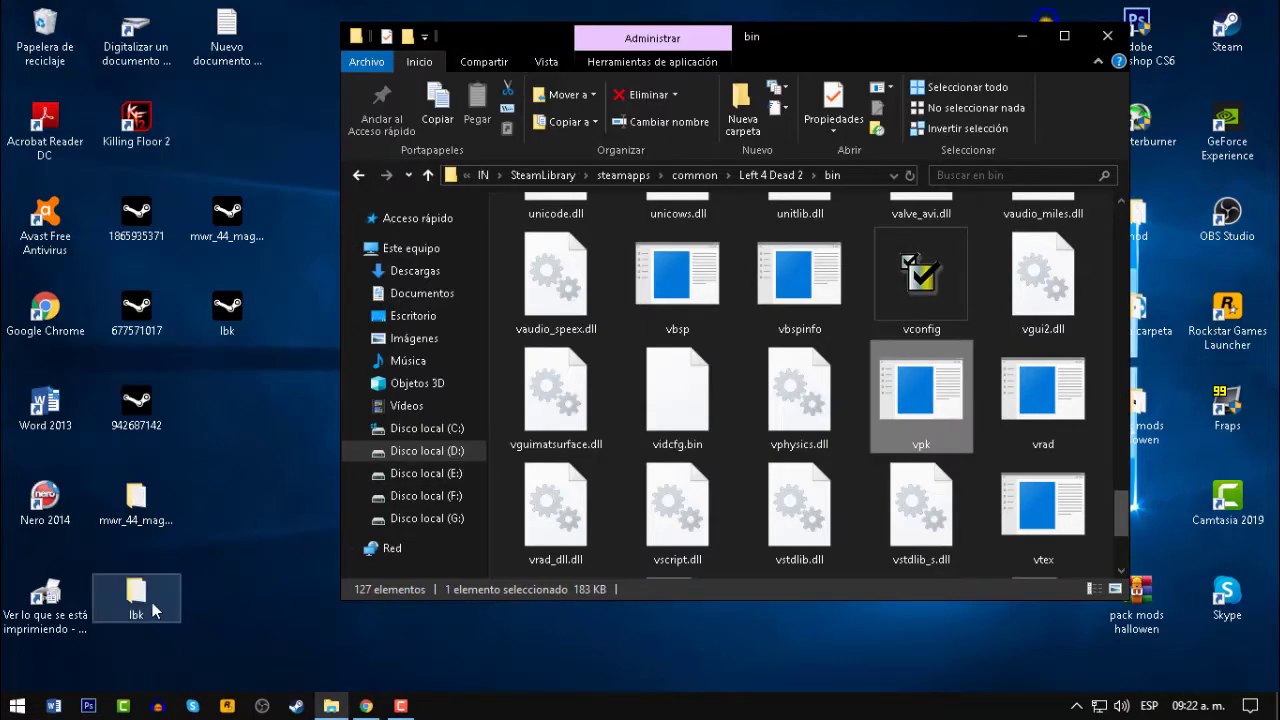
click(249, 435)
drag(249, 235, 220, 525)
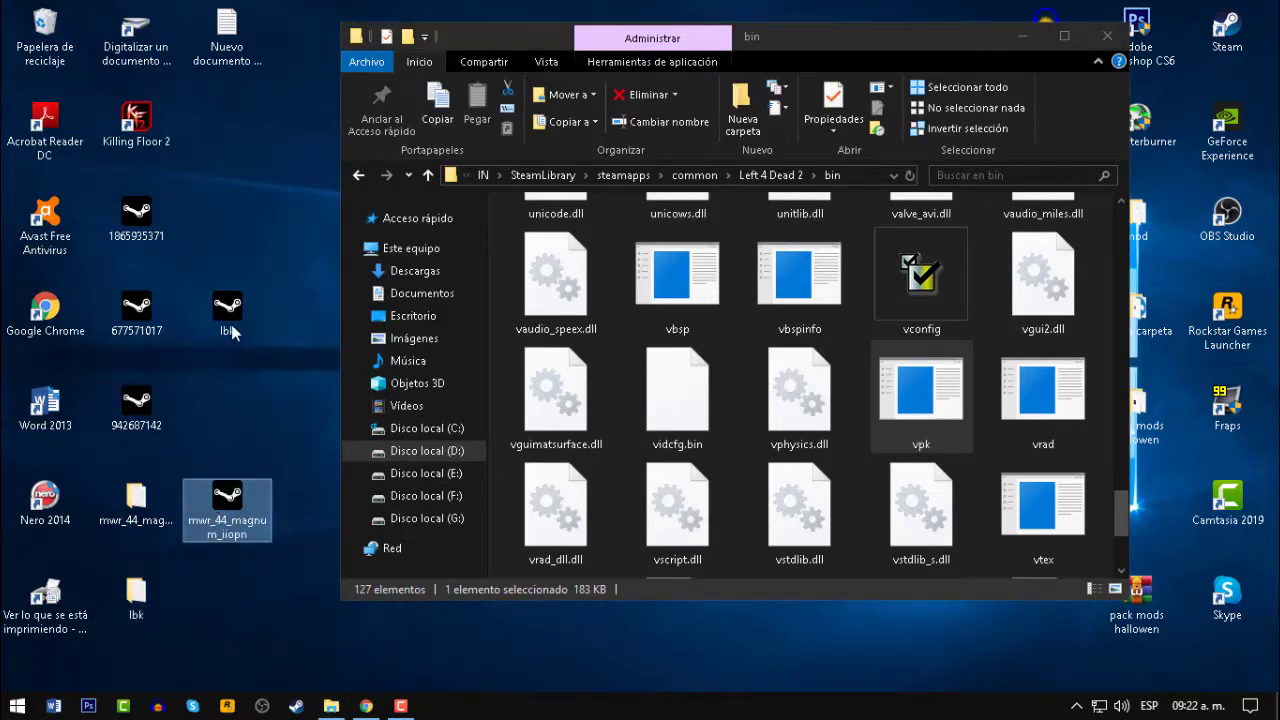
drag(227, 312, 228, 600)
drag(175, 214, 915, 400)
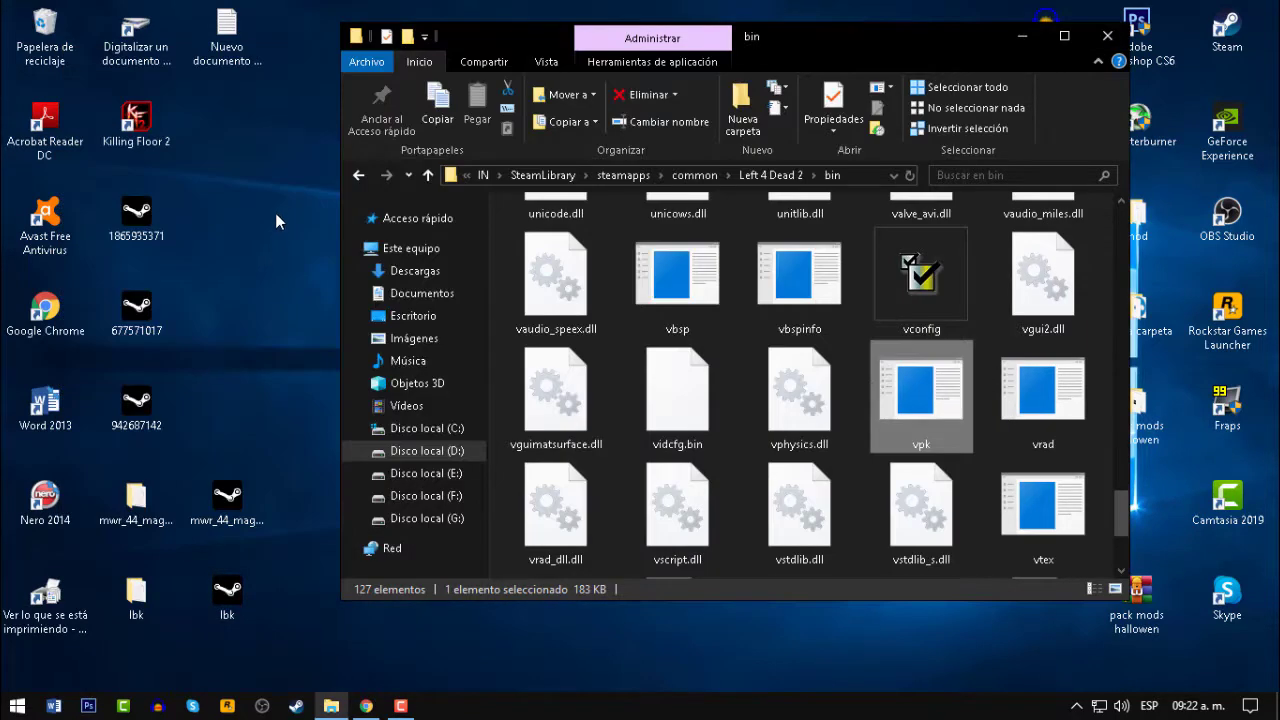
drag(136, 308, 915, 400)
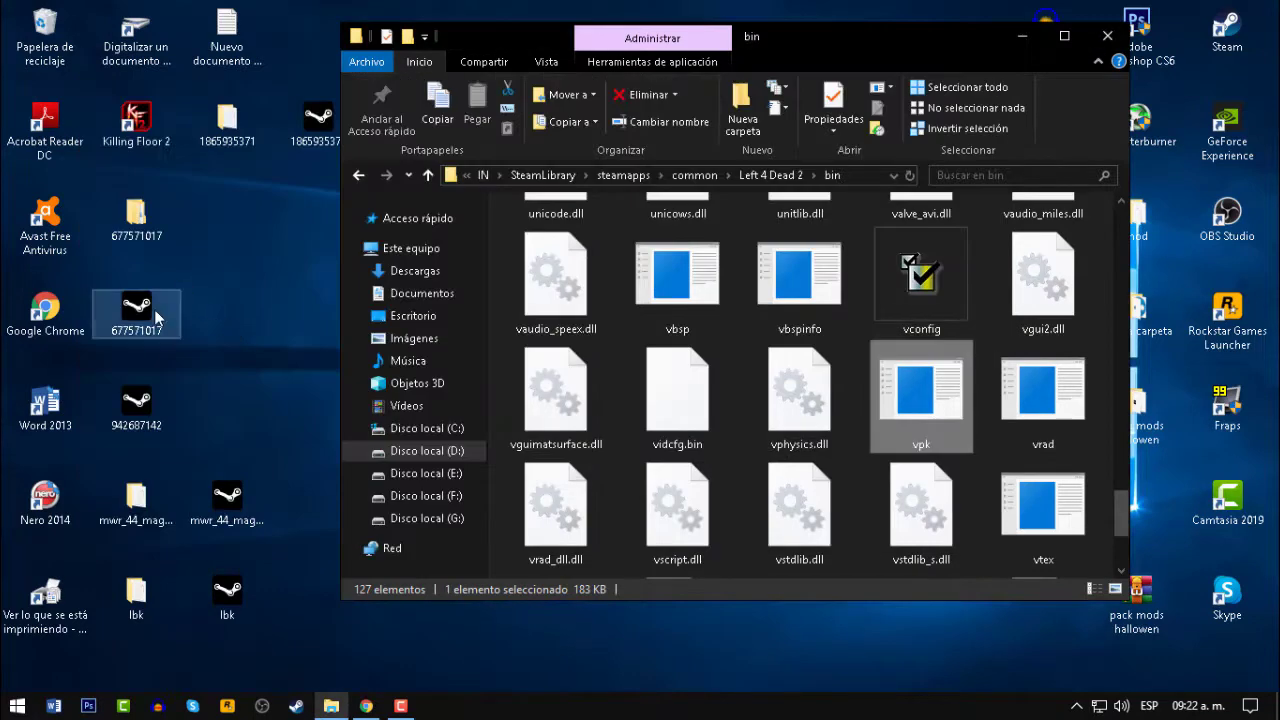
drag(154, 309, 244, 216)
drag(143, 390, 905, 420)
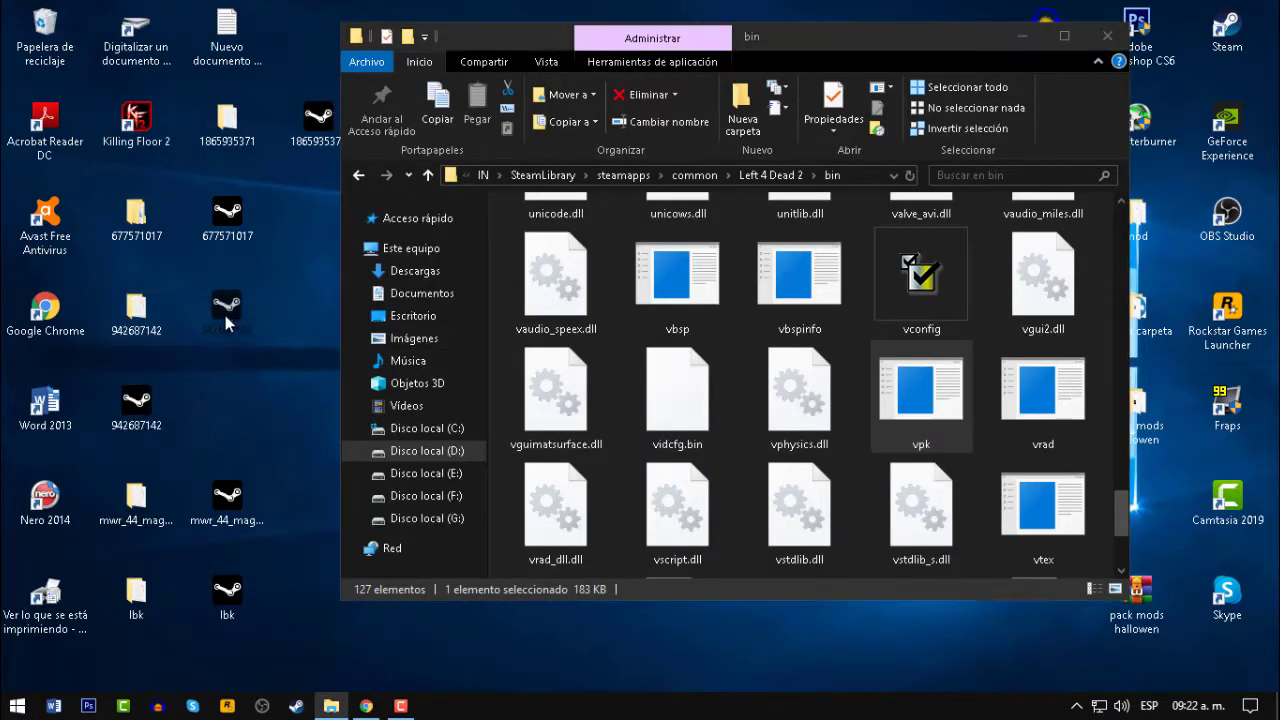
drag(876, 50, 950, 55)
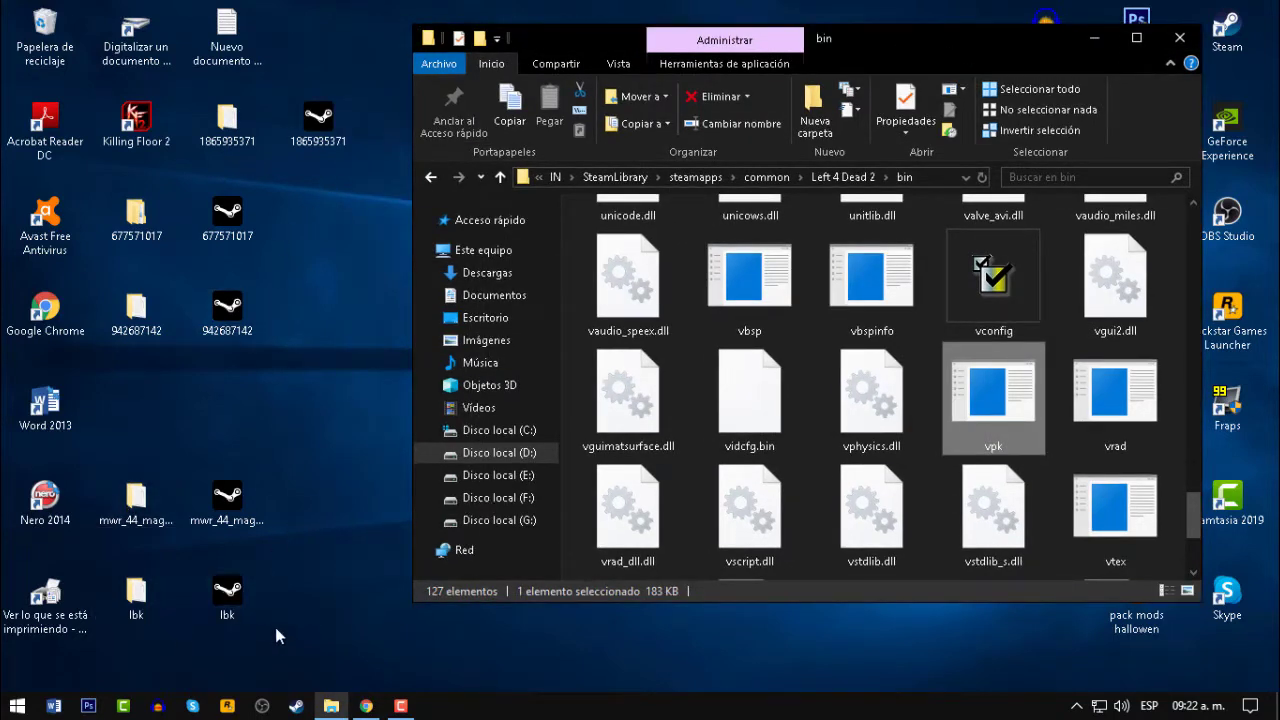
drag(293, 632, 160, 205)
click(312, 135)
click(304, 400)
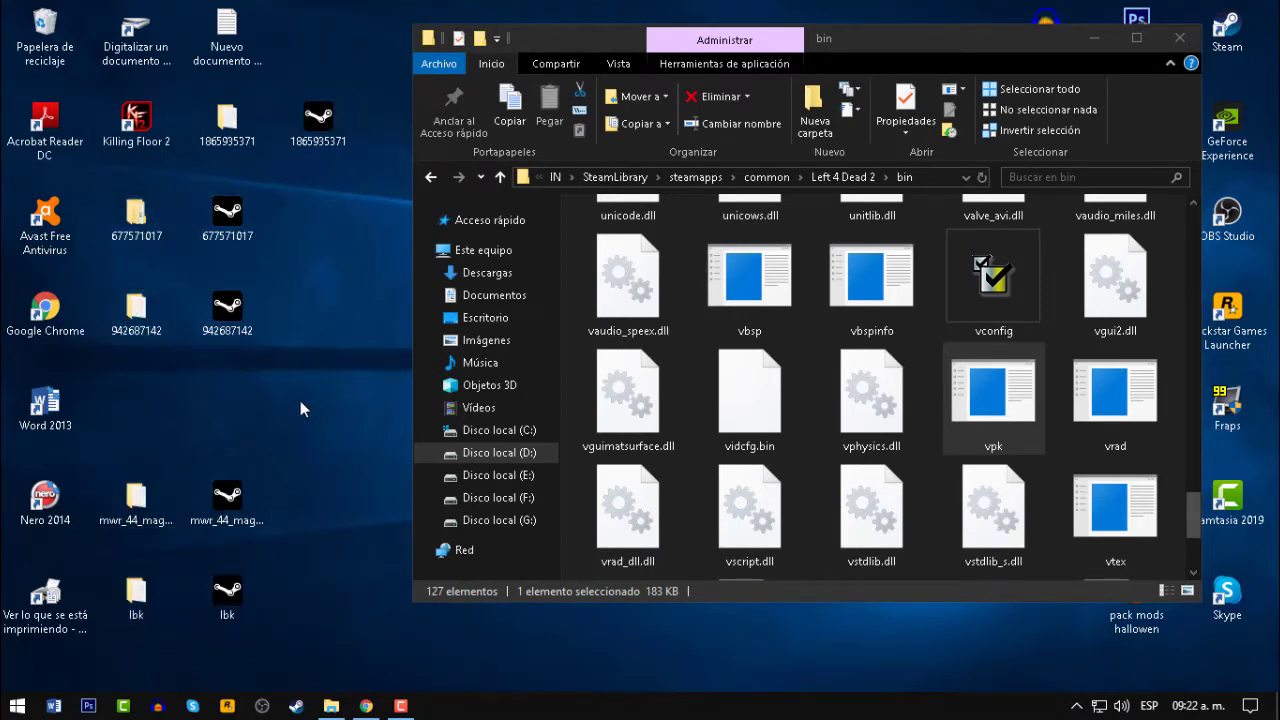
drag(312, 594, 236, 224)
click(315, 345)
- Create a new folder on the desktop named pak01_dir
right_click(207, 401)
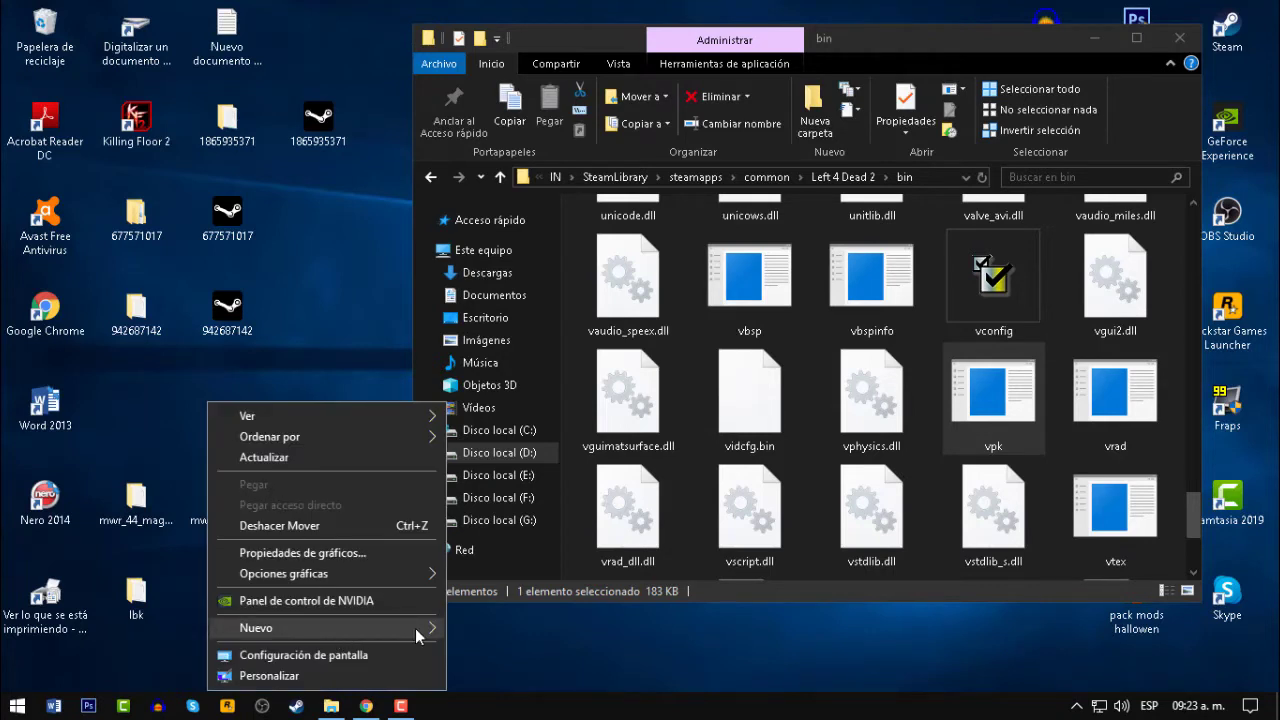
mouse_move(418, 636)
click(462, 410)
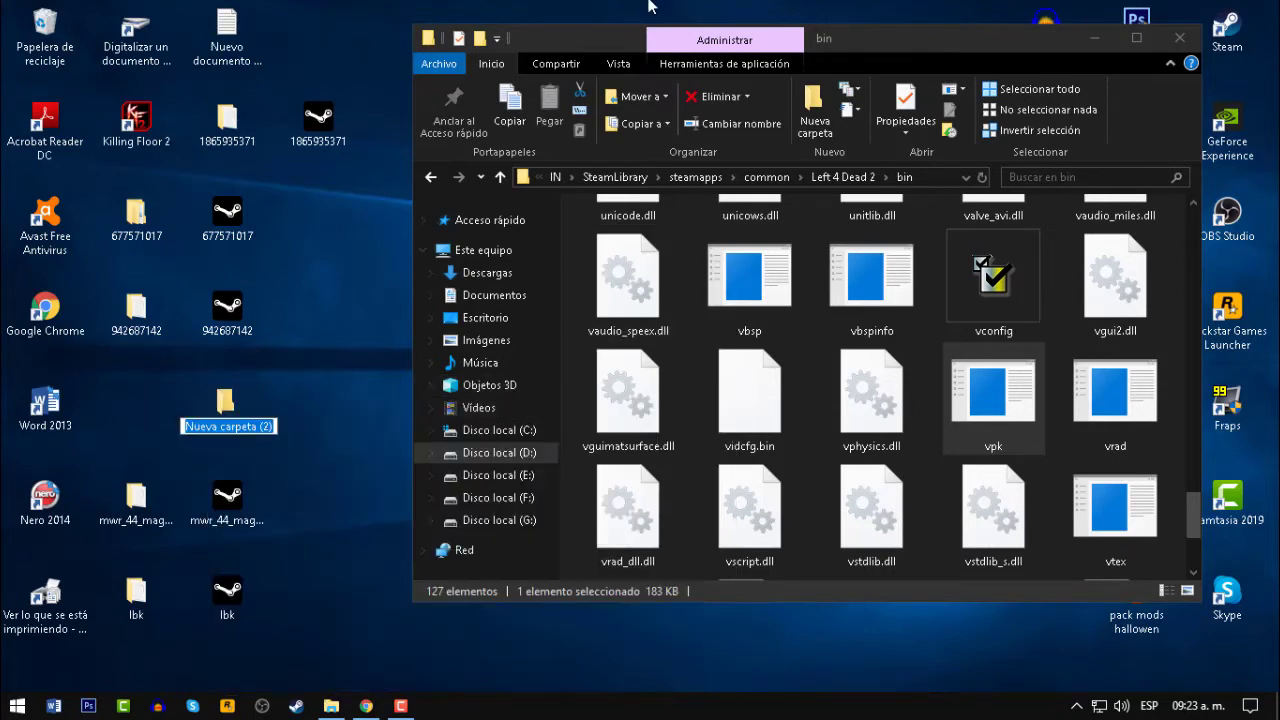
key(End)
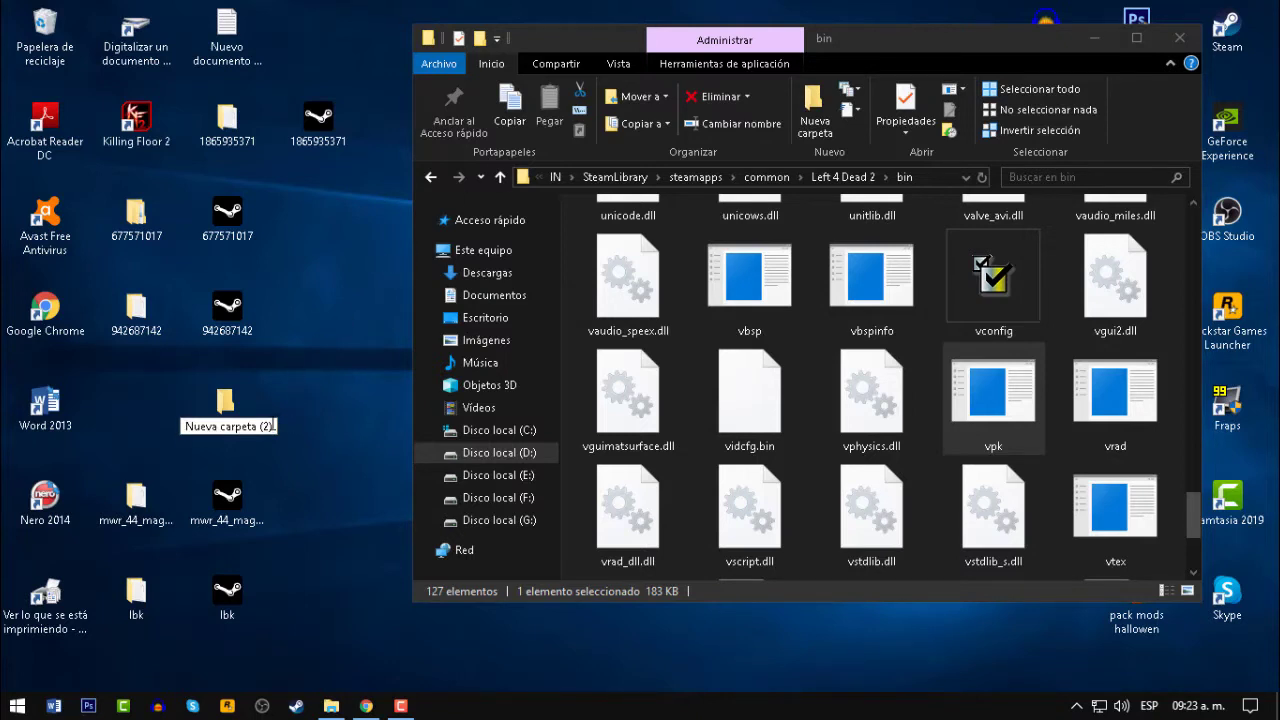
key(BackSpace)
key(BackSpace)
key(BackSpace)
key(BackSpace)
key(BackSpace)
key(BackSpace)
key(BackSpace)
key(BackSpace)
key(BackSpace)
key(BackSpace)
key(BackSpace)
key(BackSpace)
key(BackSpace)
key(BackSpace)
key(BackSpace)
key(BackSpace)
key(BackSpace)
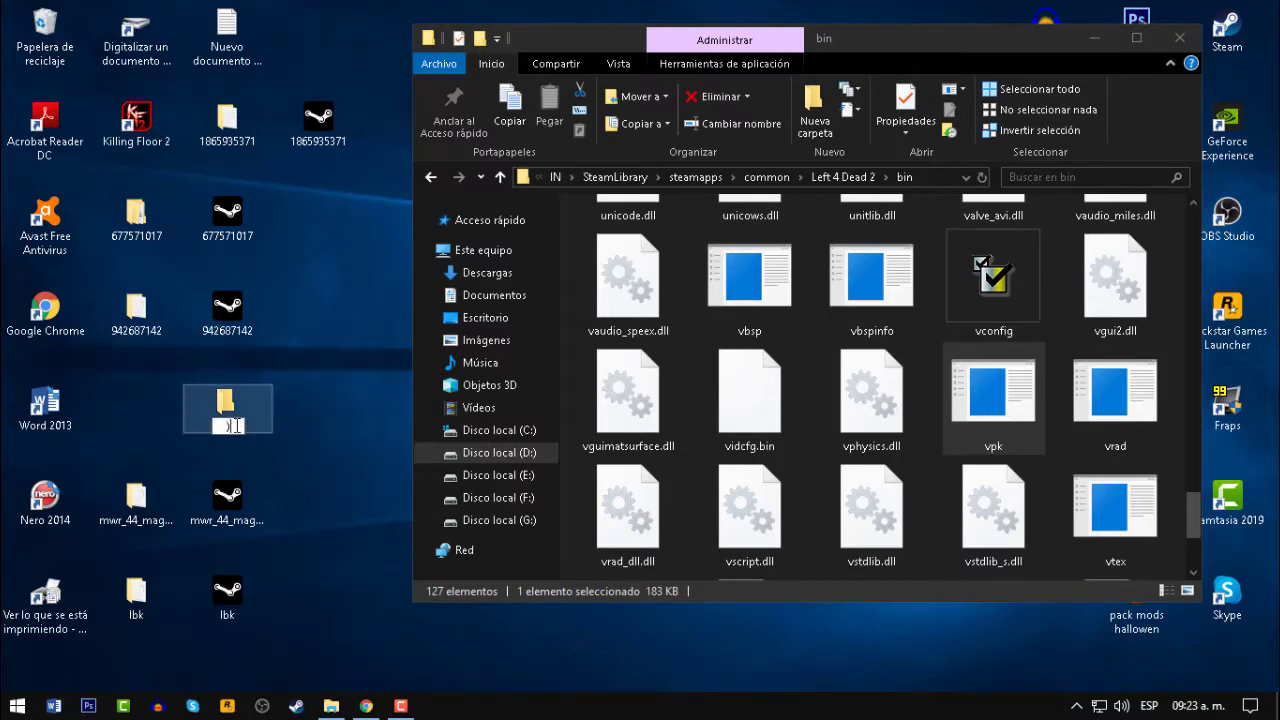
text(pak)
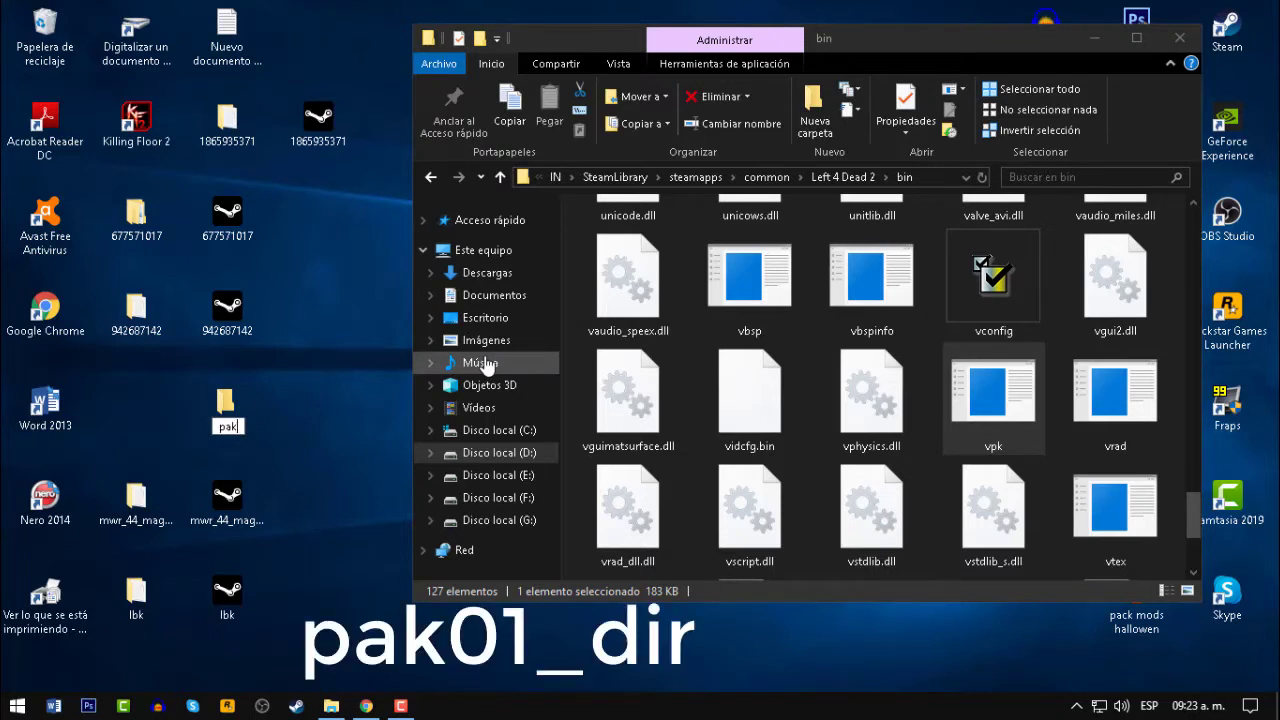
text(01_dir)
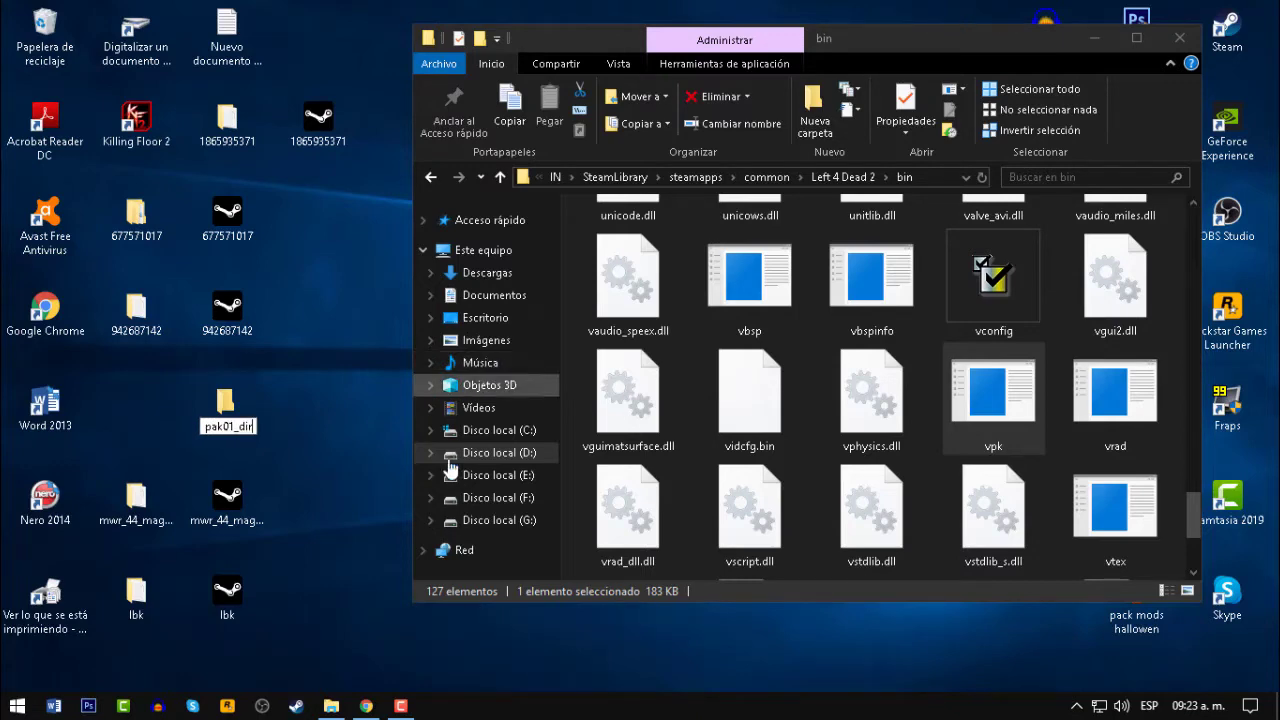
key(Return)
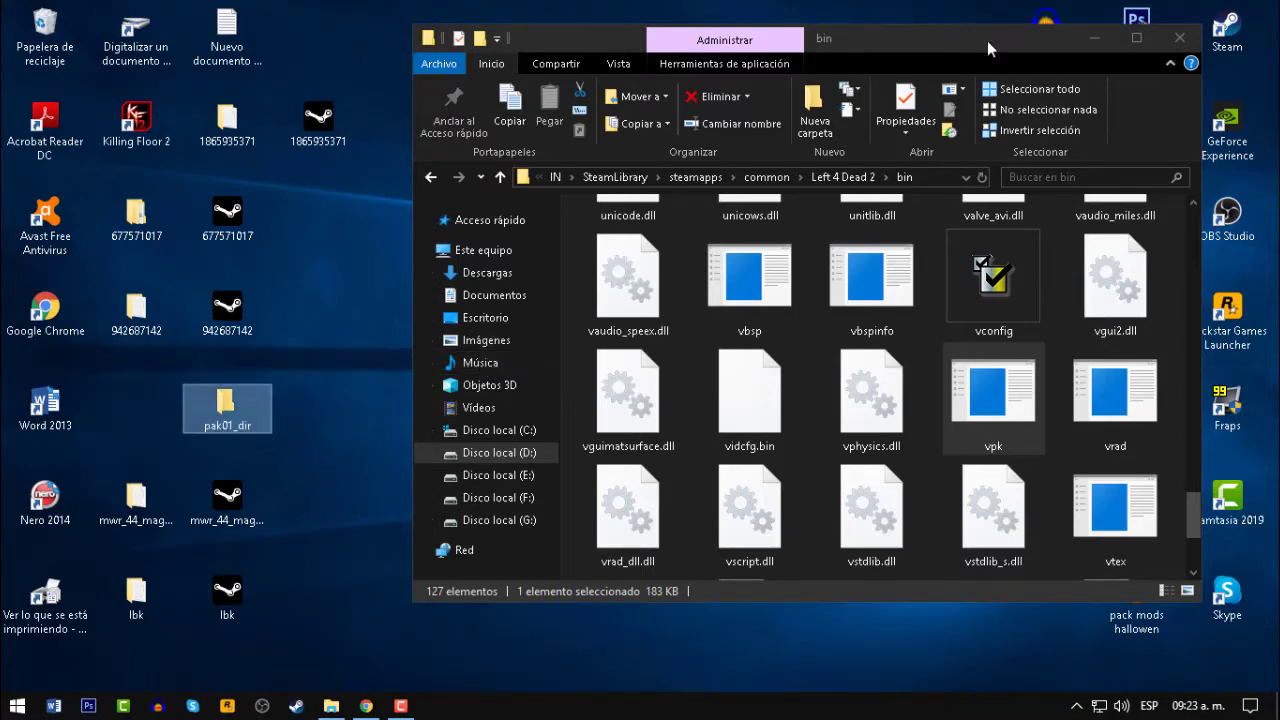
- Minimise the bin window, move the pak01_dir folder below the extracted 942687142 folder, and bring the bin window back
click(1095, 40)
mouse_move(1048, 318)
mouse_down()
mouse_move(326, 412)
mouse_move(1105, 375)
mouse_move(1050, 318)
mouse_up()
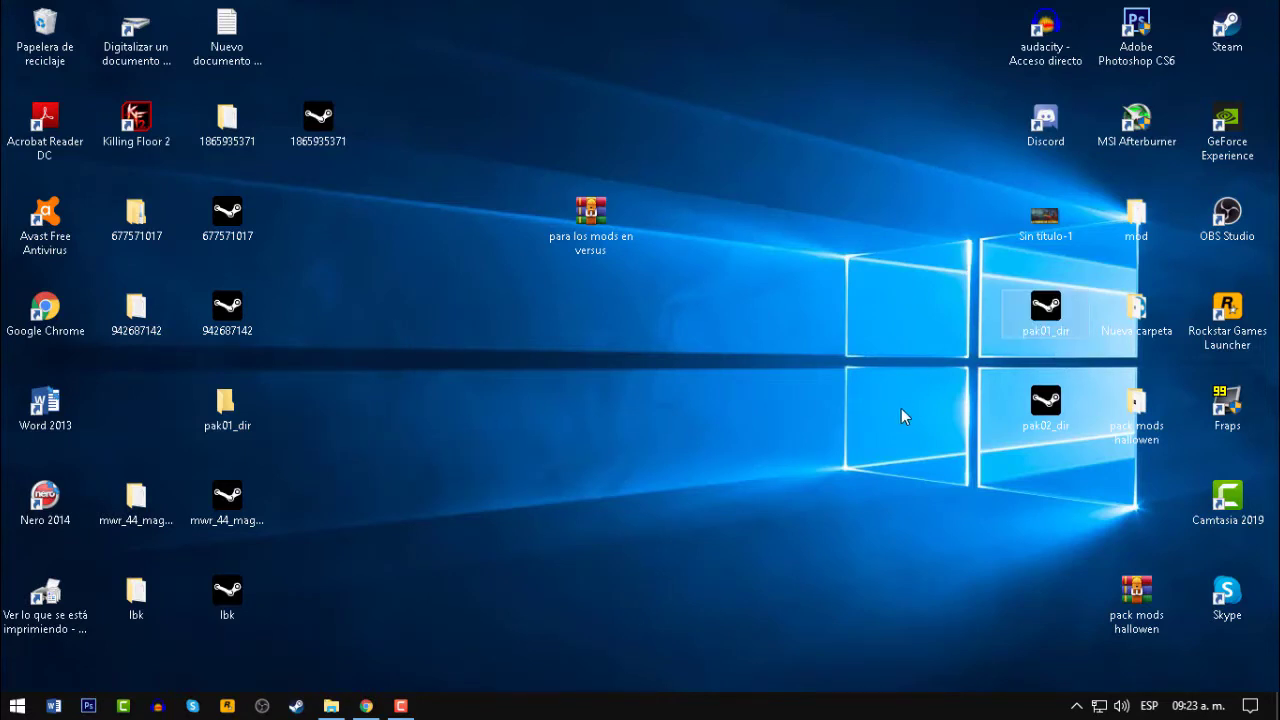
click(620, 415)
drag(252, 418, 158, 418)
click(293, 420)
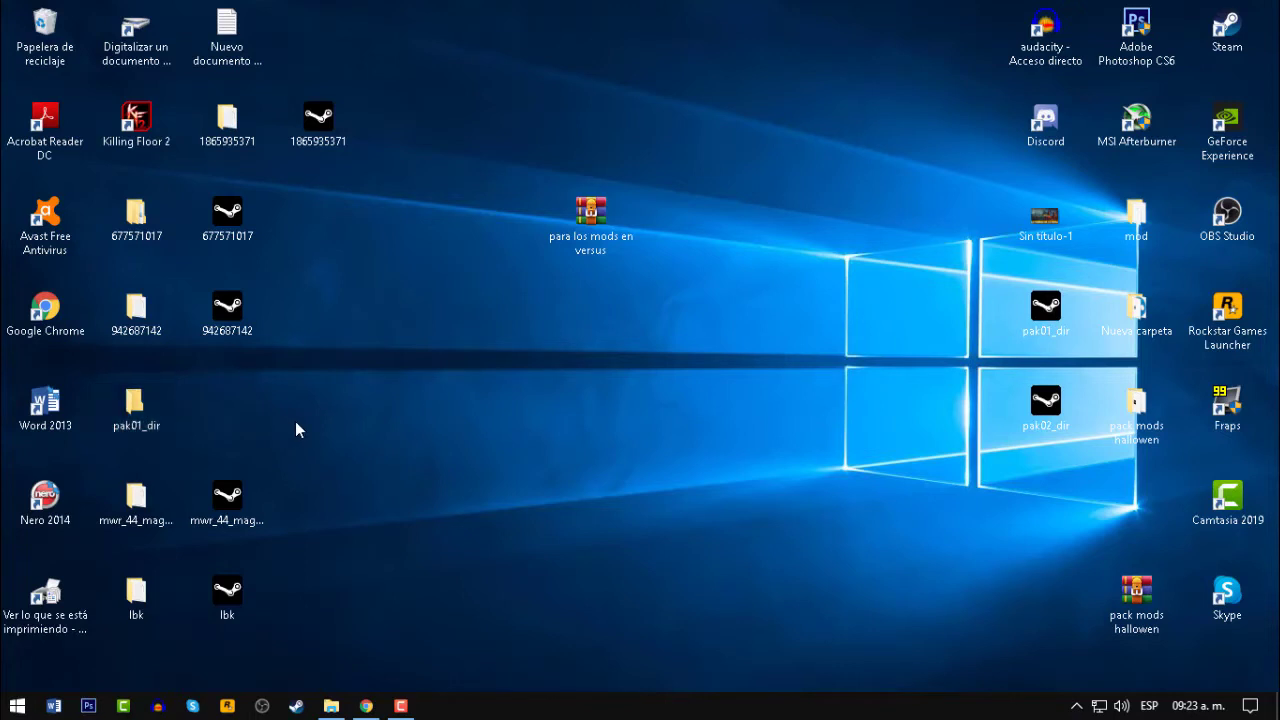
drag(95, 290, 345, 357)
click(426, 403)
click(331, 706)
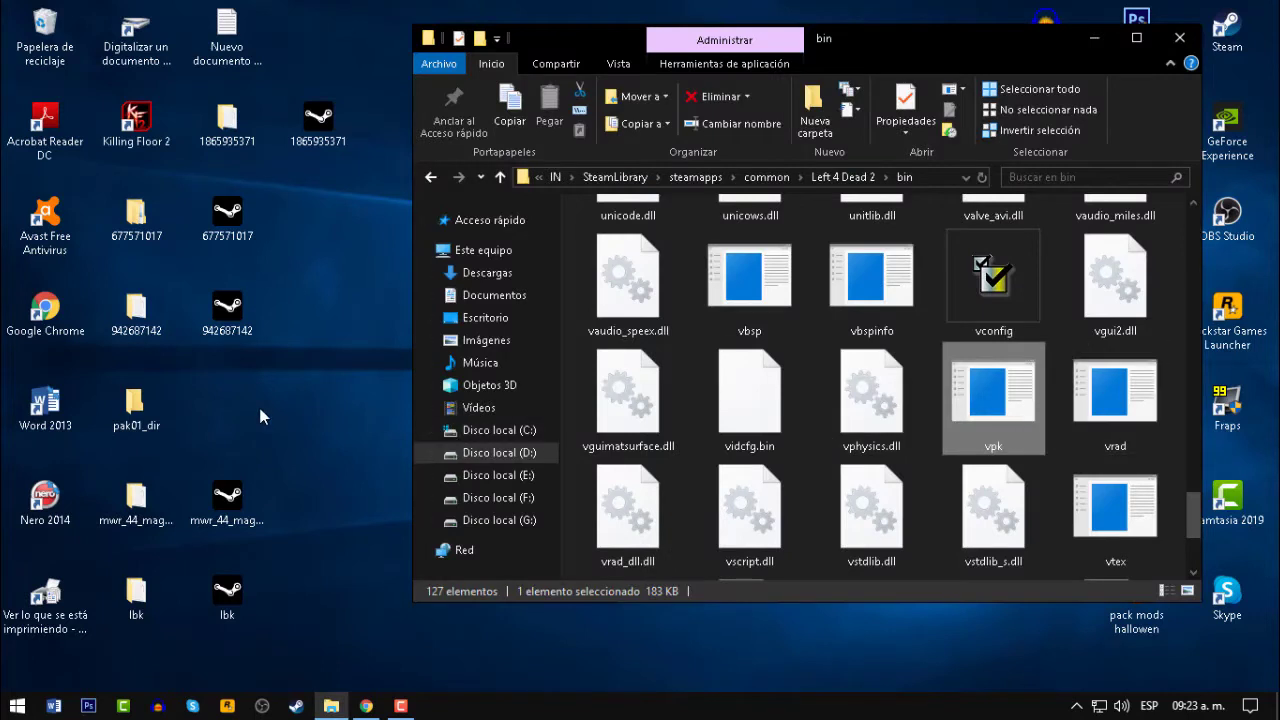
click(174, 409)
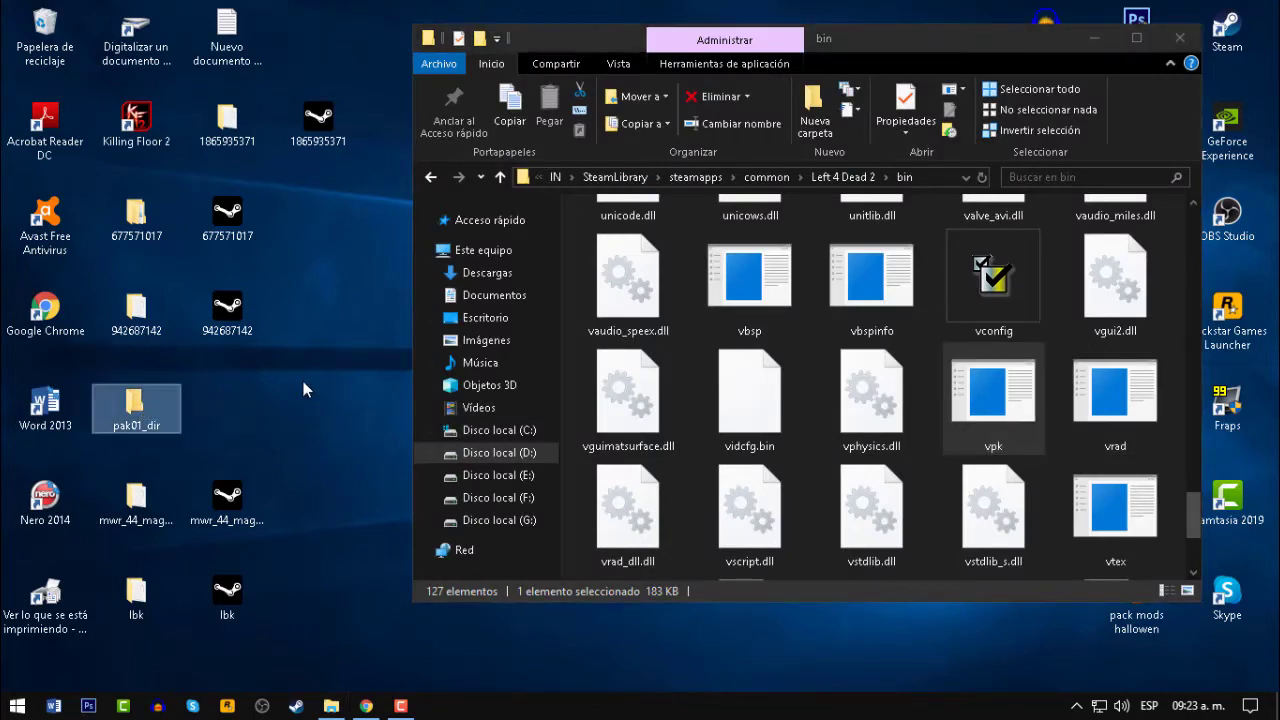
double_click(226, 135)
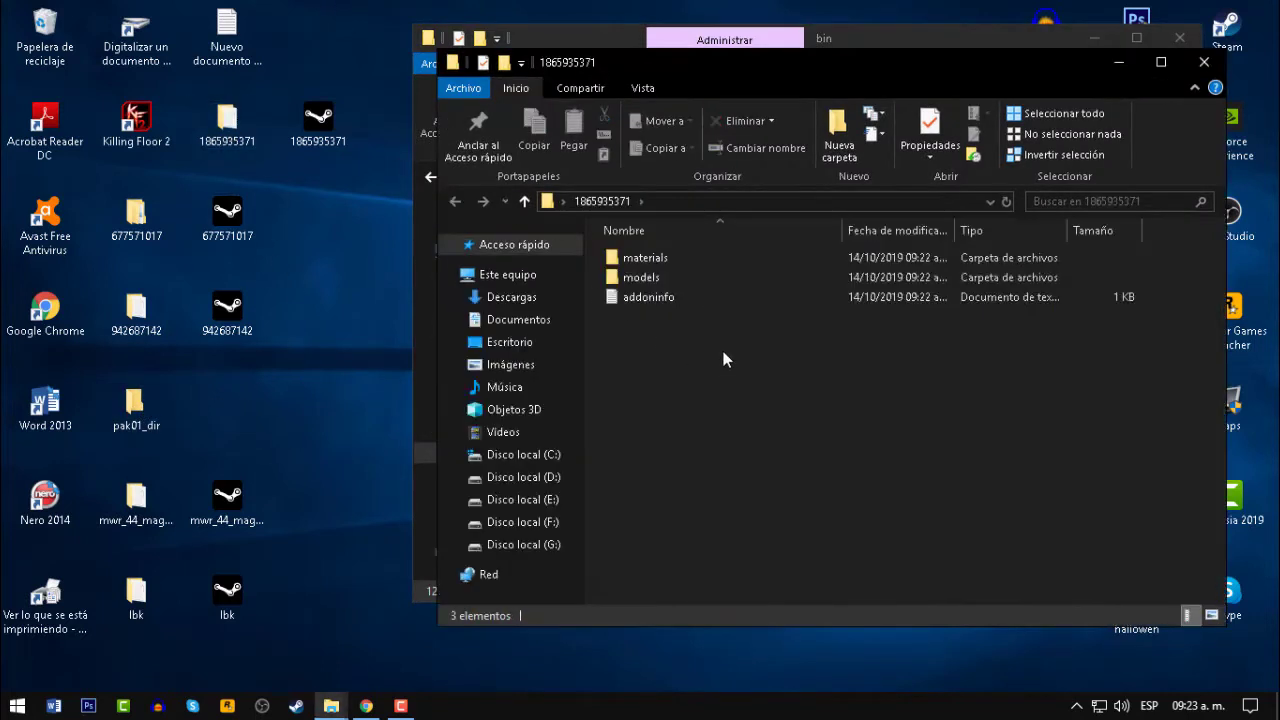
key(ctrl+a)
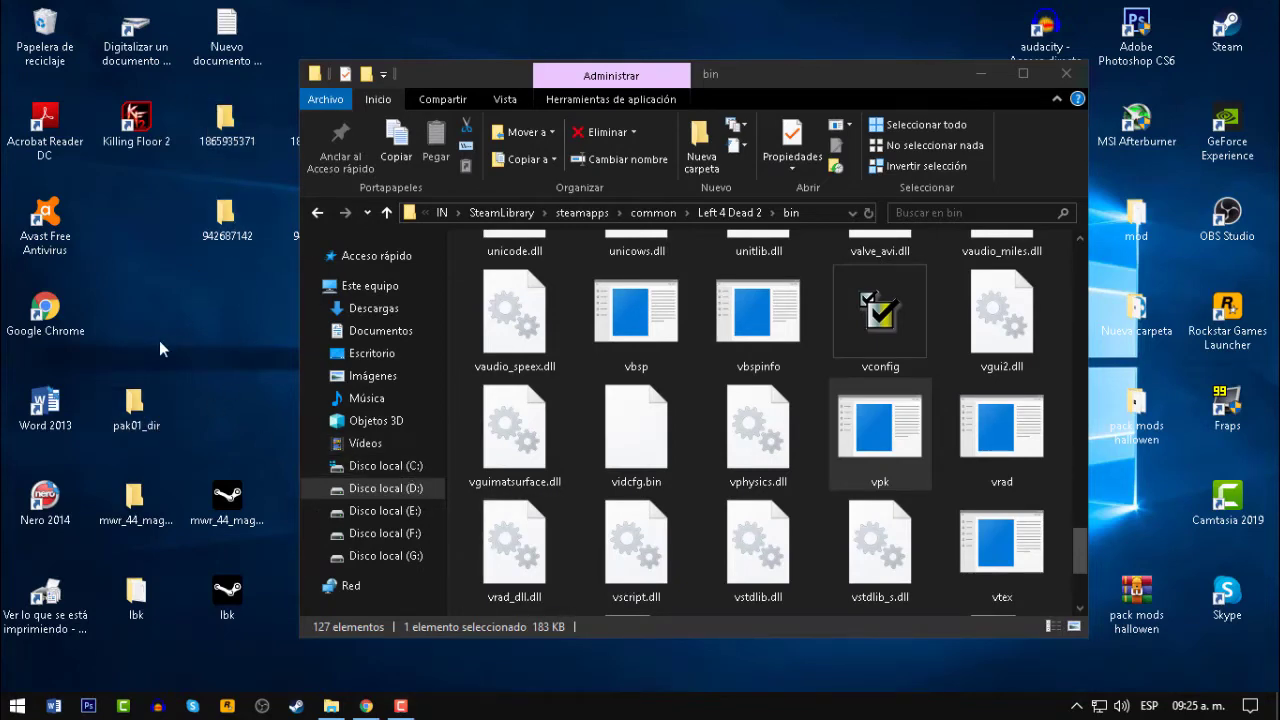
- Open the pak01_dir folder to review the combined mod contents and close it again
double_click(136, 405)
key(ctrl+a)
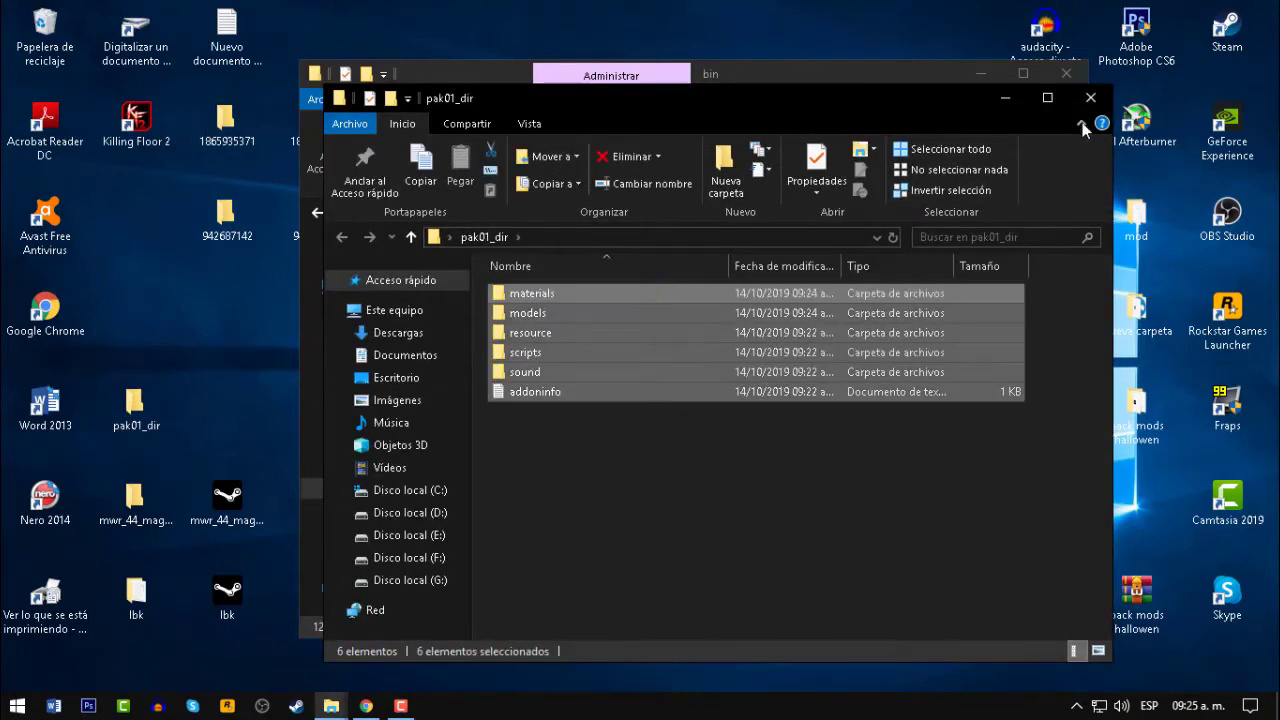
click(1090, 97)
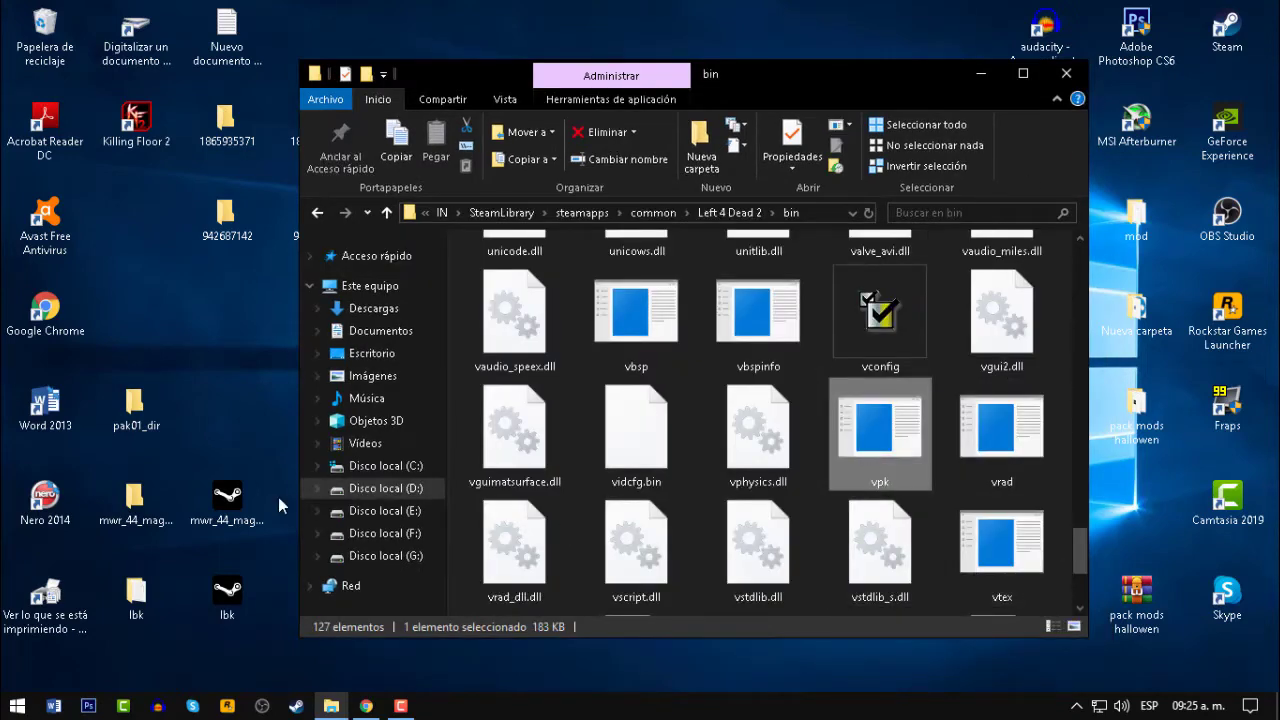
click(136, 408)
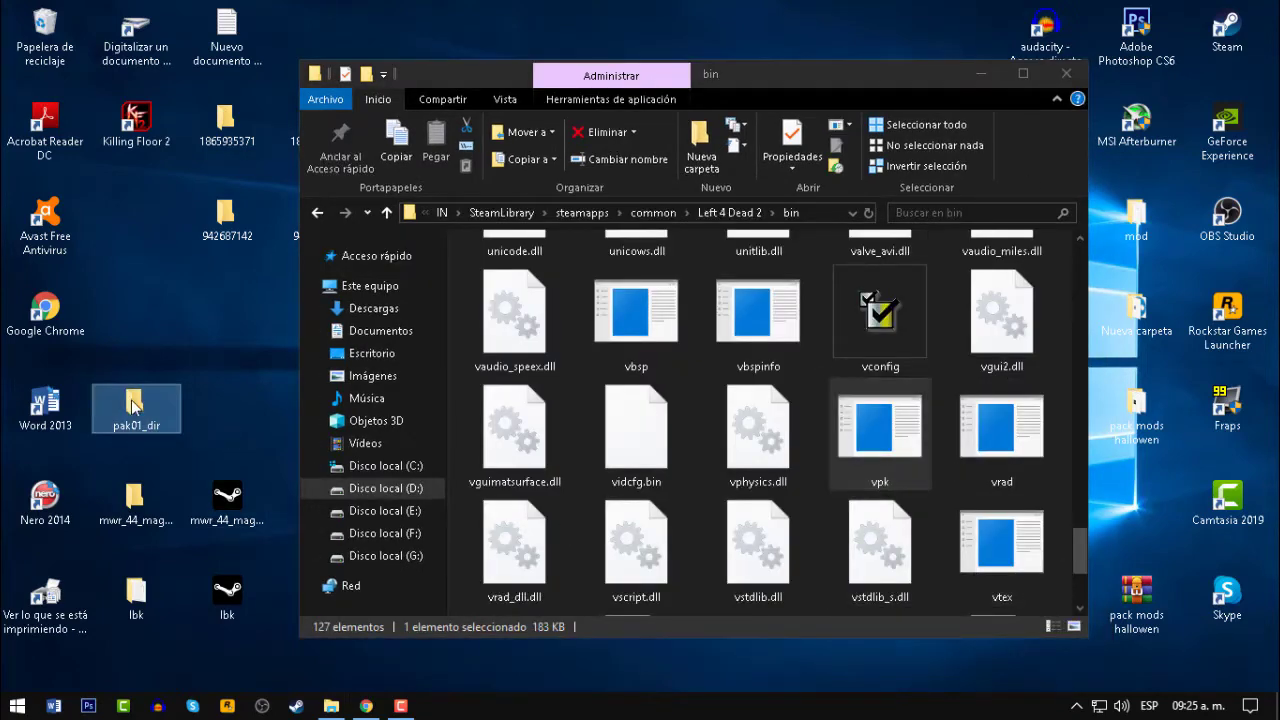
click(224, 414)
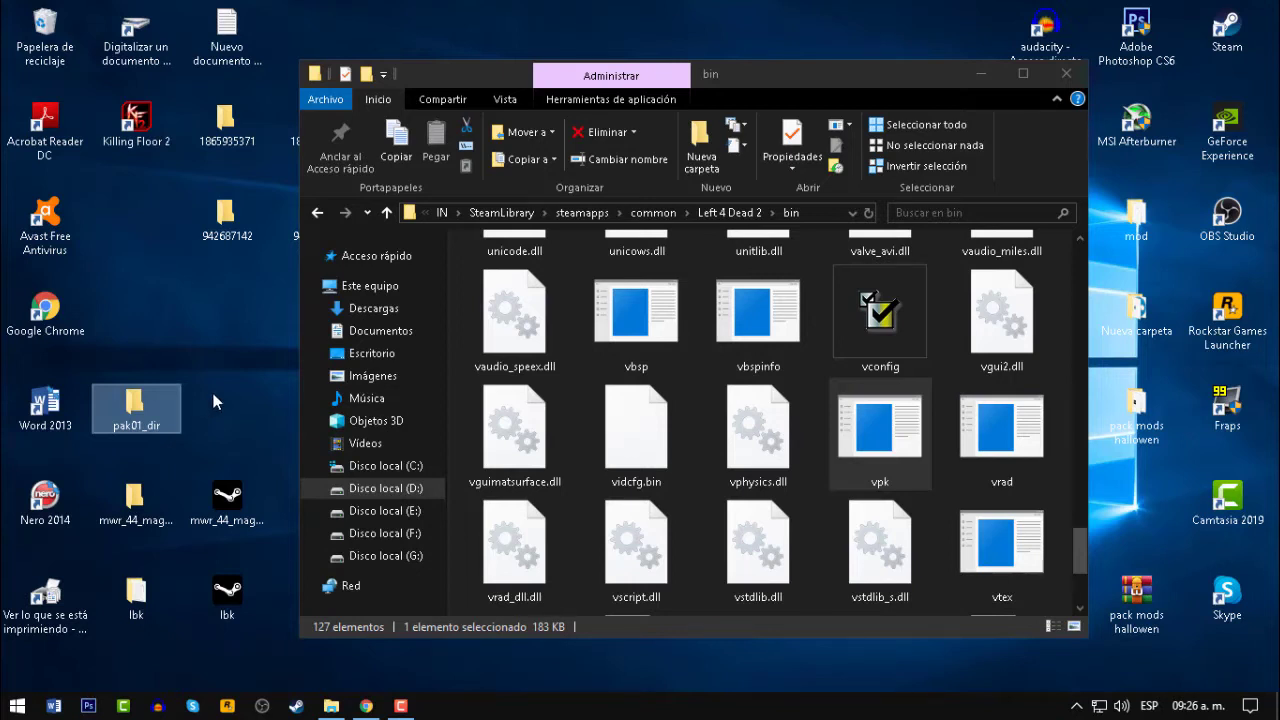
- Check the size of the pak01_dir folder in its properties and close them
click(224, 383)
drag(200, 373, 92, 442)
right_click(114, 416)
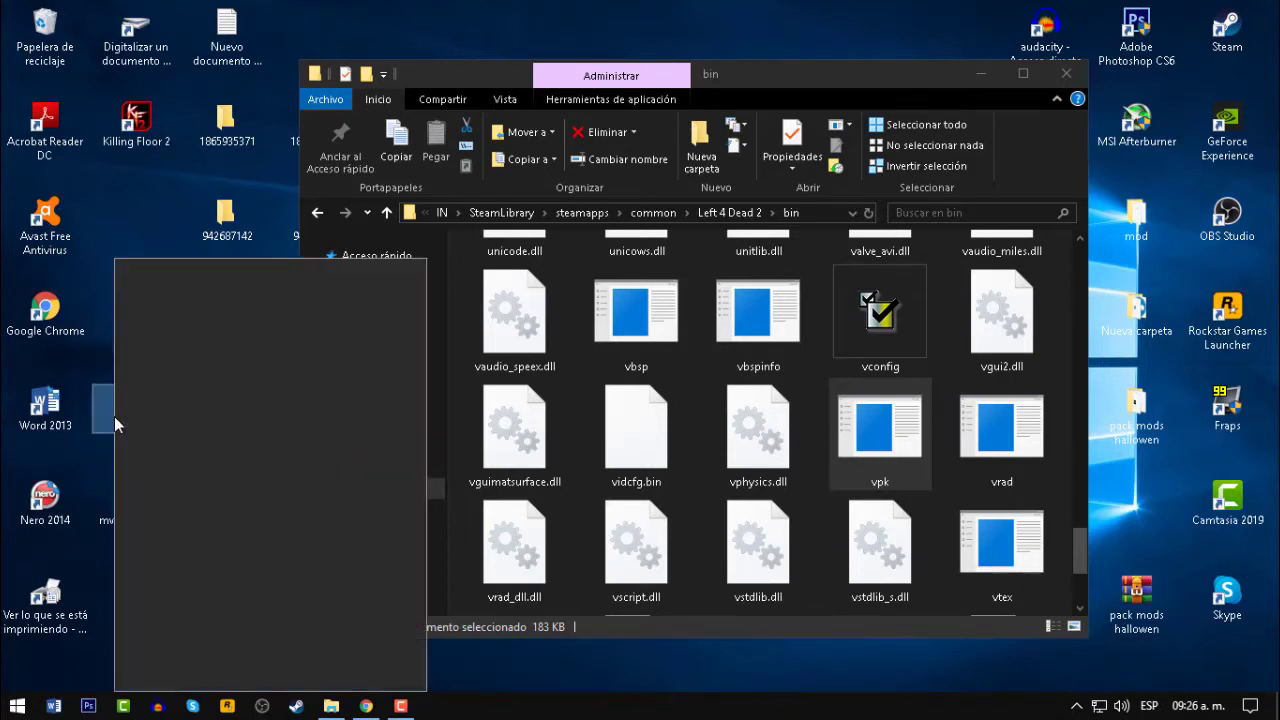
click(205, 680)
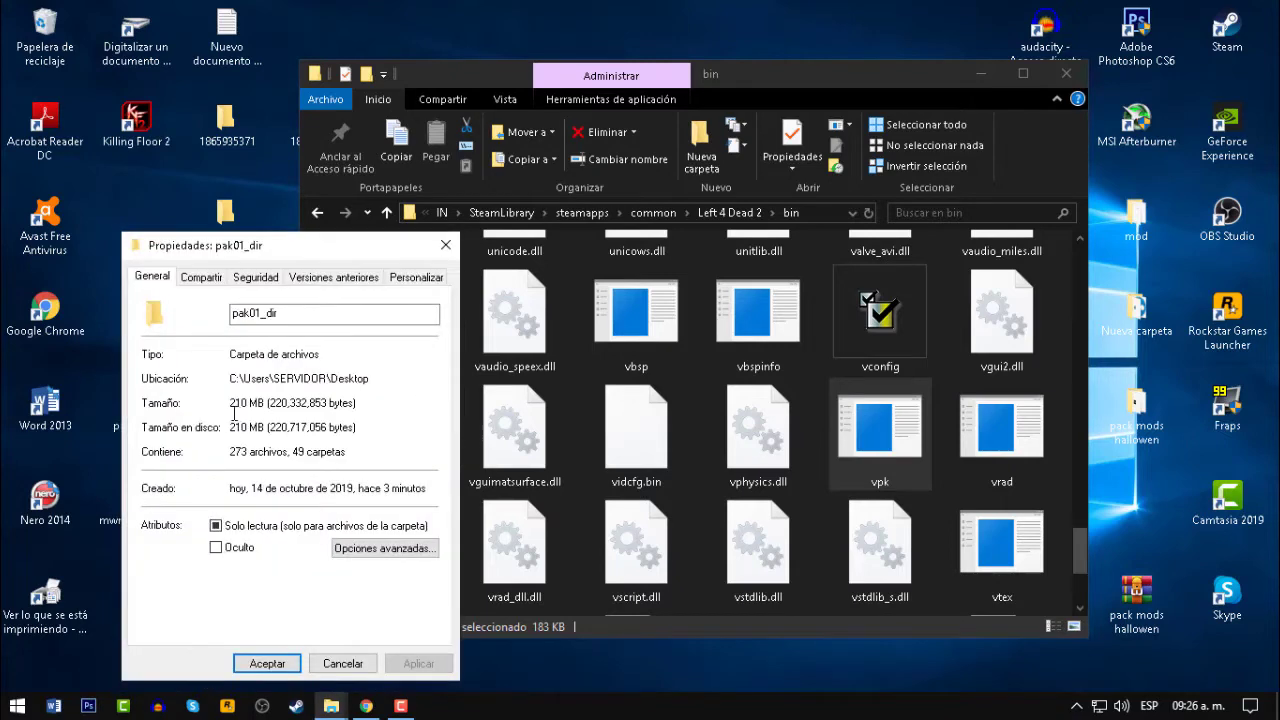
drag(231, 405, 272, 408)
click(268, 405)
drag(270, 408, 231, 405)
click(231, 405)
click(228, 410)
click(444, 249)
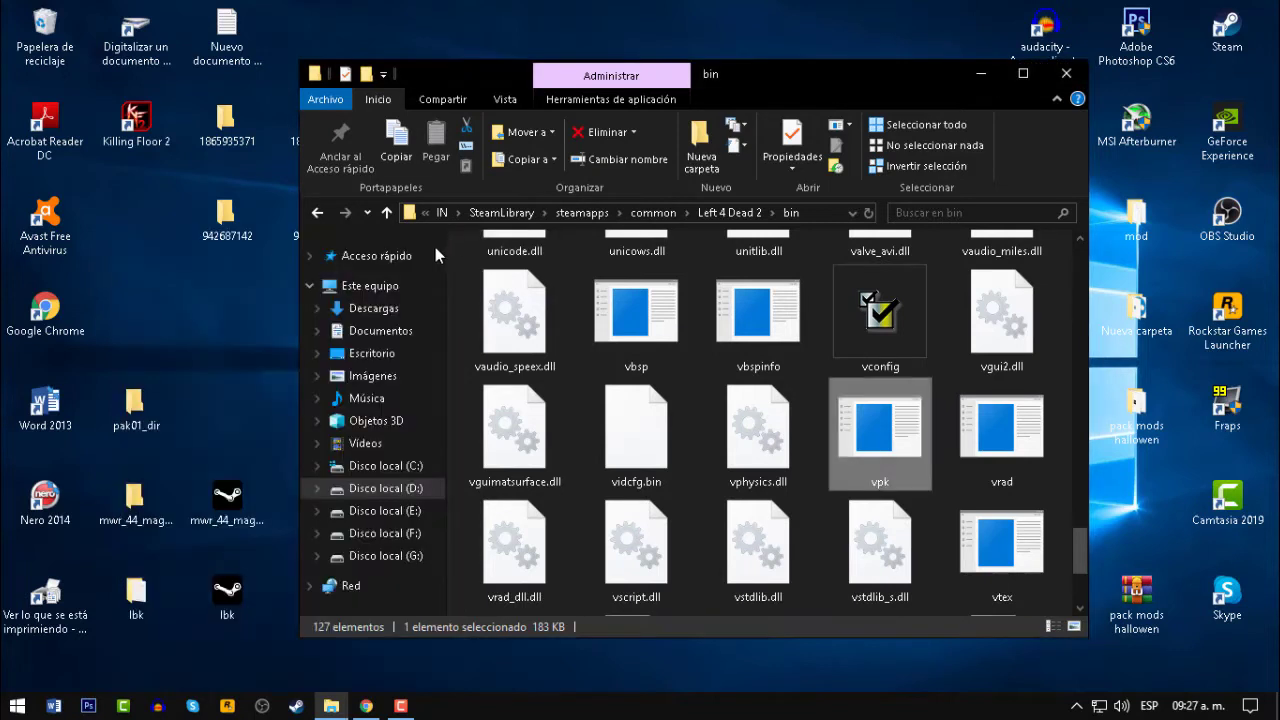
- Minimise the bin window and move the pak01_dir and pak02_dir mod files together below the extracted mods on the desktop
click(170, 420)
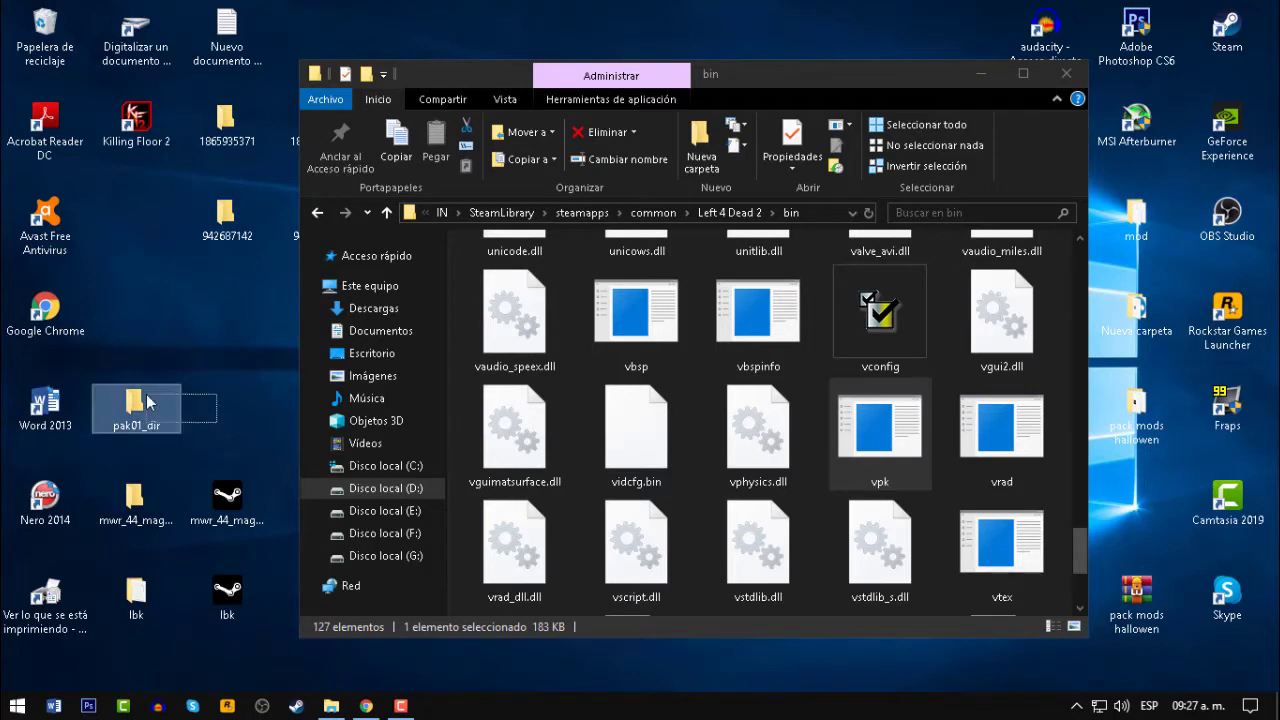
click(978, 74)
drag(955, 442, 510, 318)
drag(597, 470, 508, 314)
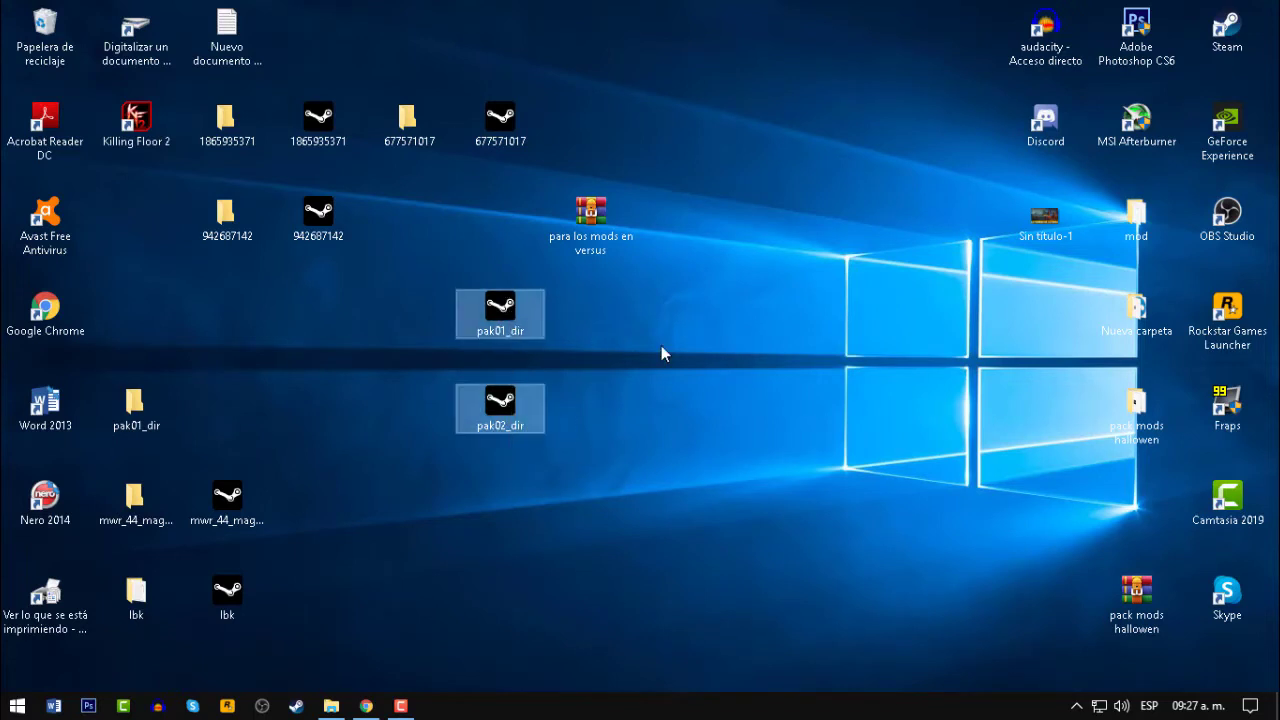
click(661, 345)
click(484, 333)
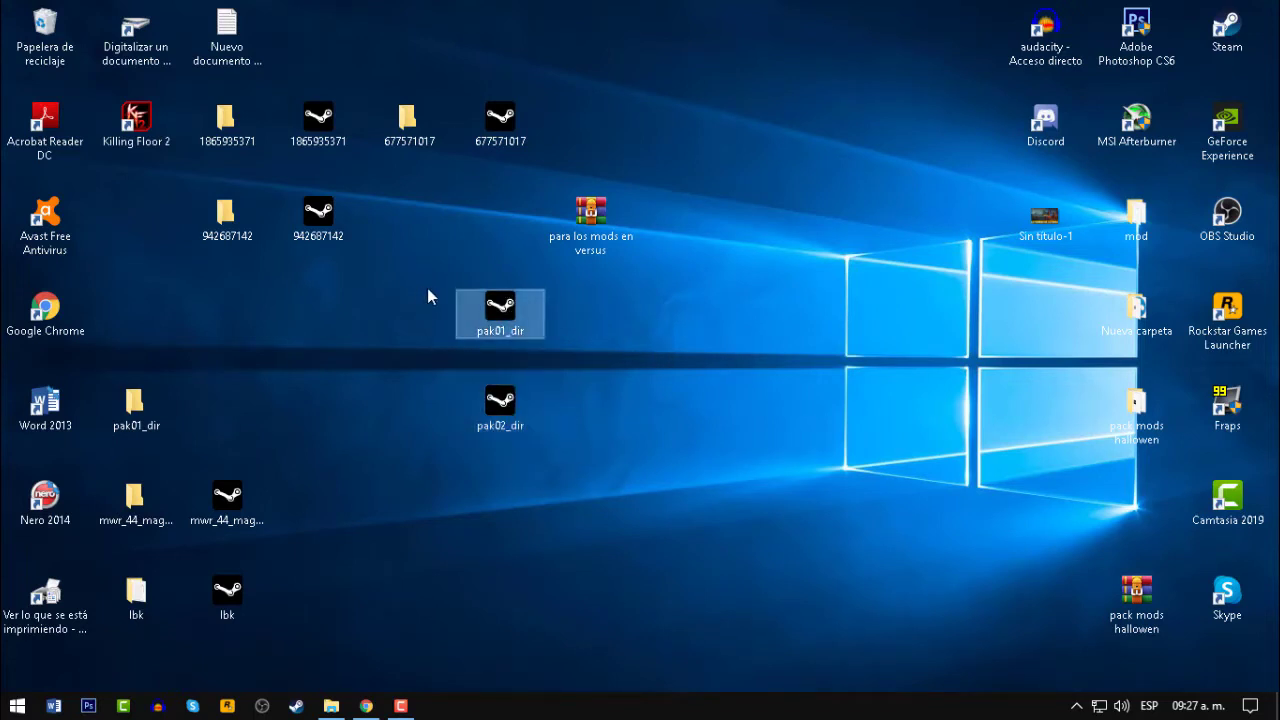
drag(648, 472, 460, 392)
click(500, 345)
- Open the pak01_dir folder, examine its scripts, sound and addoninfo items, and close the folder
double_click(134, 405)
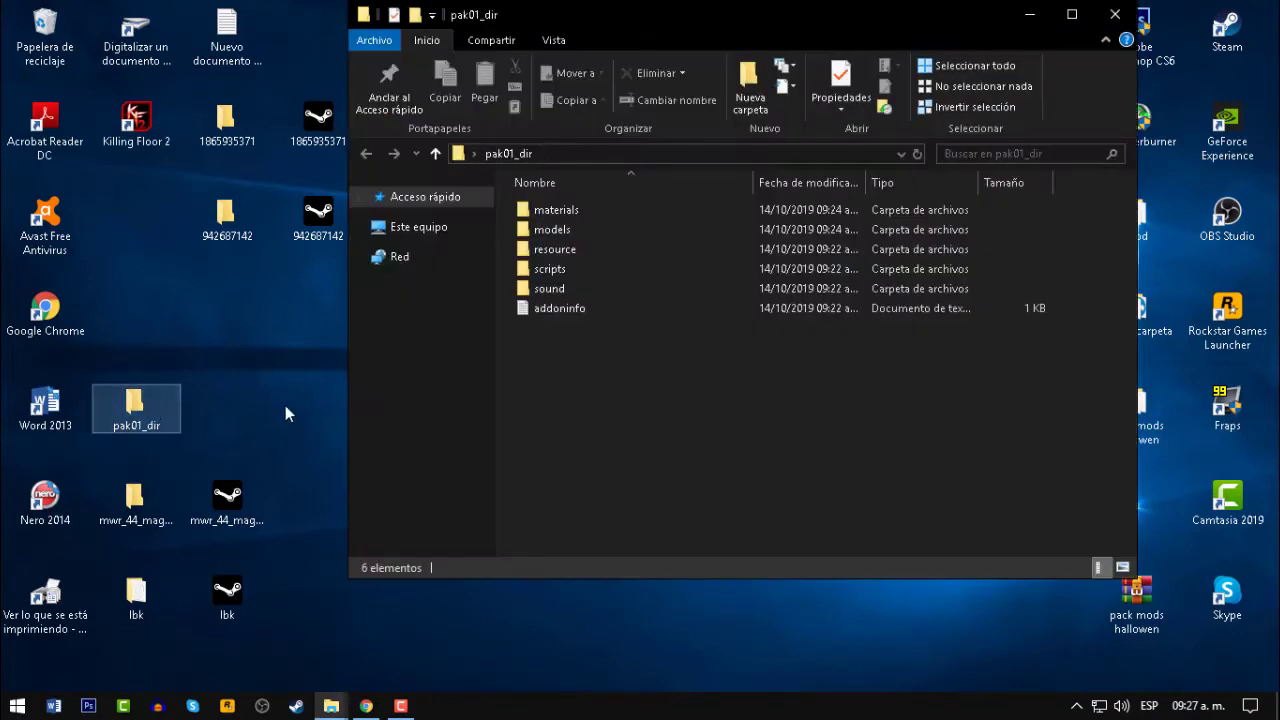
drag(563, 418, 566, 265)
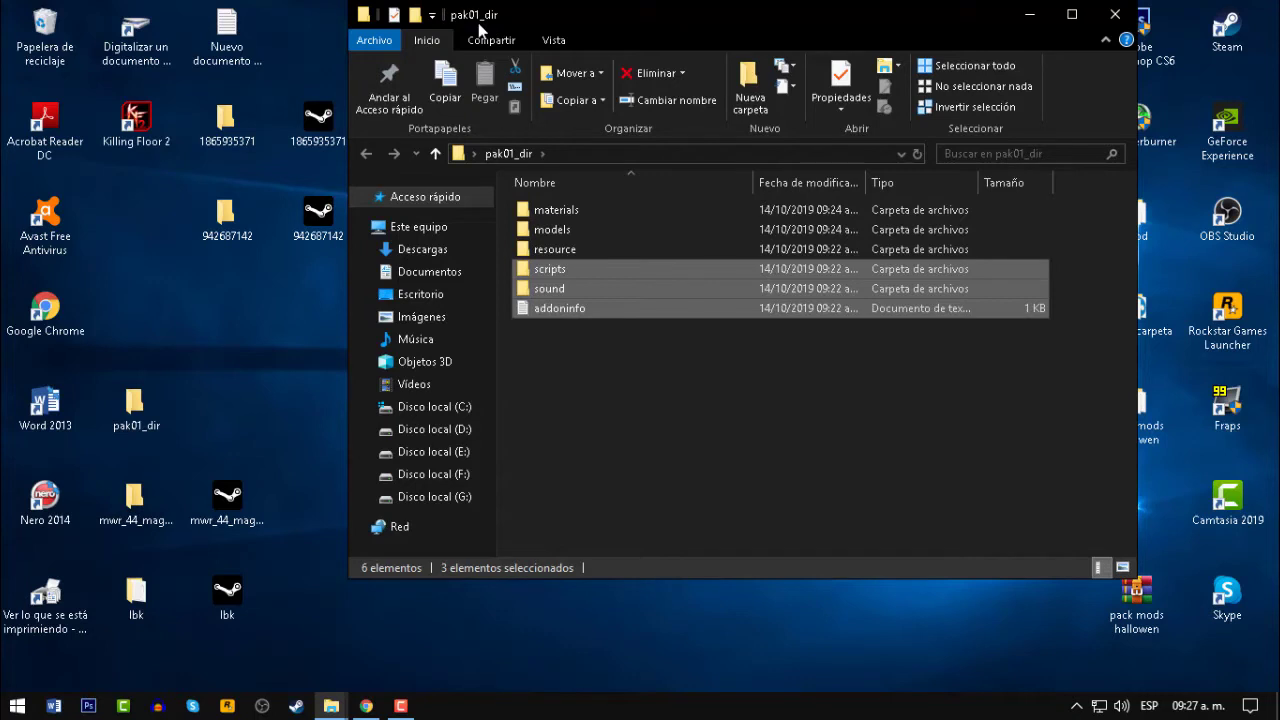
click(588, 365)
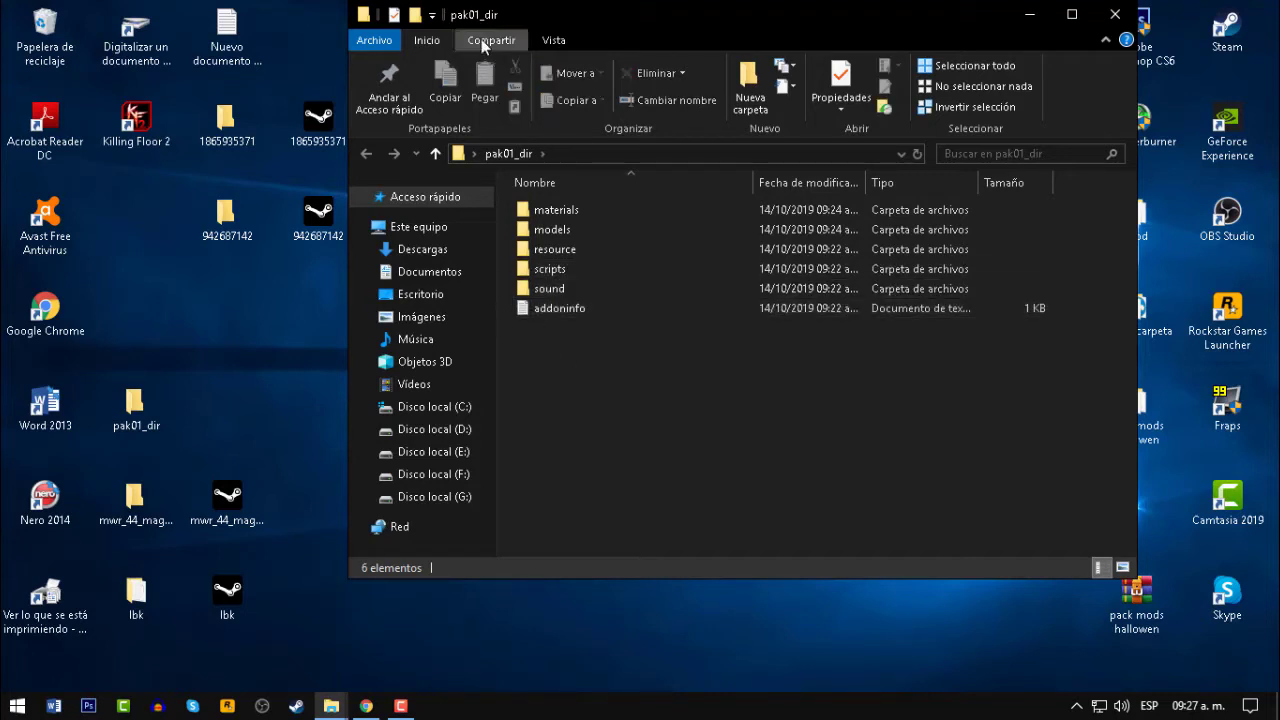
drag(580, 364, 584, 266)
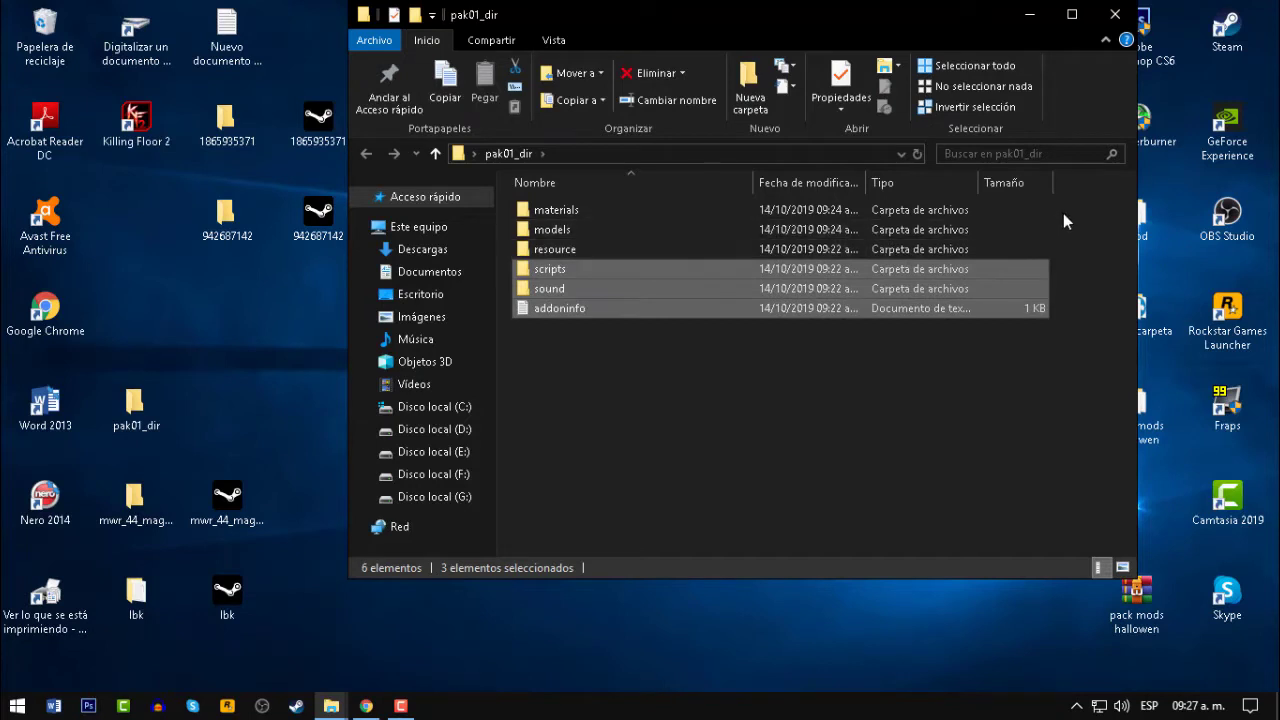
drag(1063, 213, 740, 272)
click(697, 370)
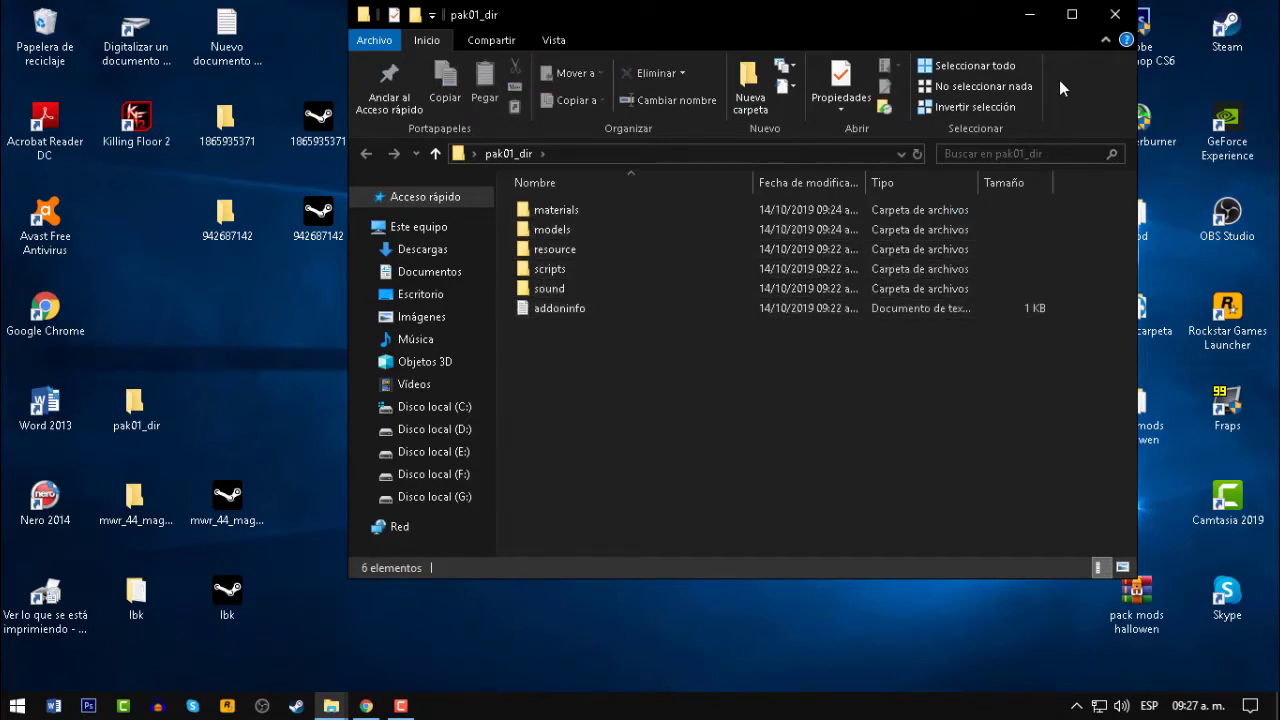
click(1115, 14)
drag(601, 449, 553, 428)
click(521, 497)
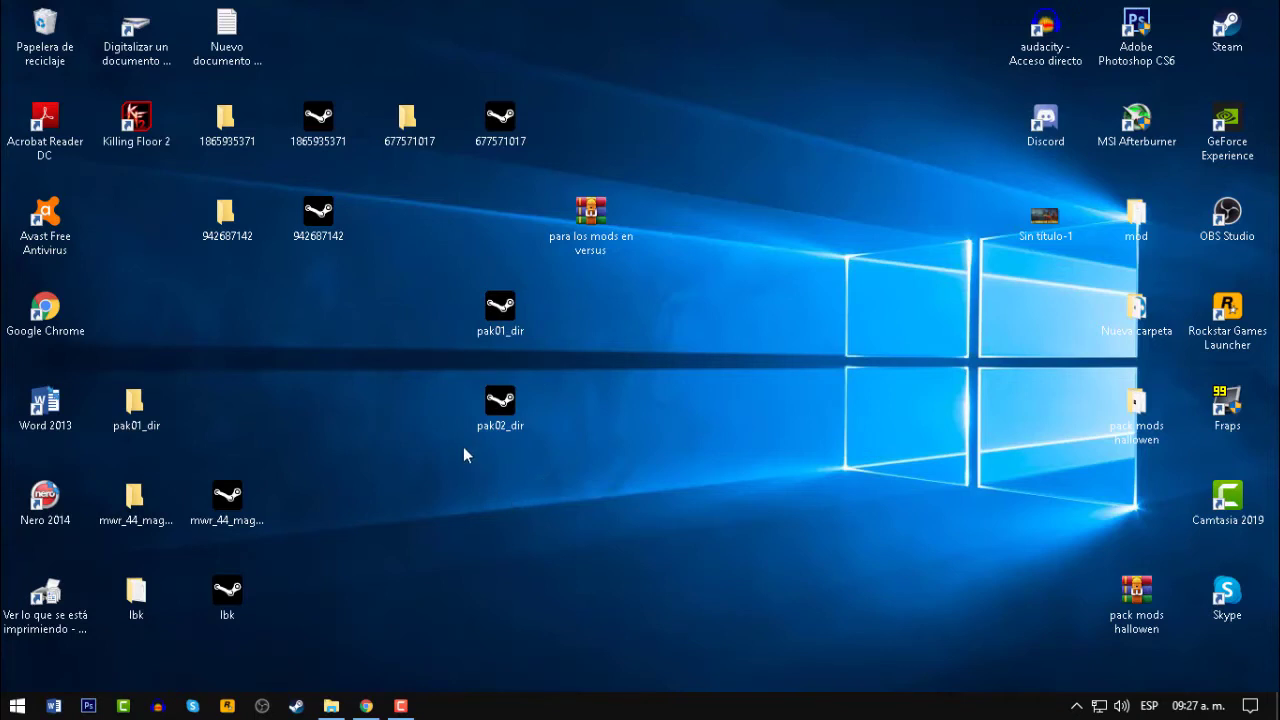
- Check the size of the pak01_dir mod file in its properties and close them
click(140, 408)
drag(435, 287, 551, 576)
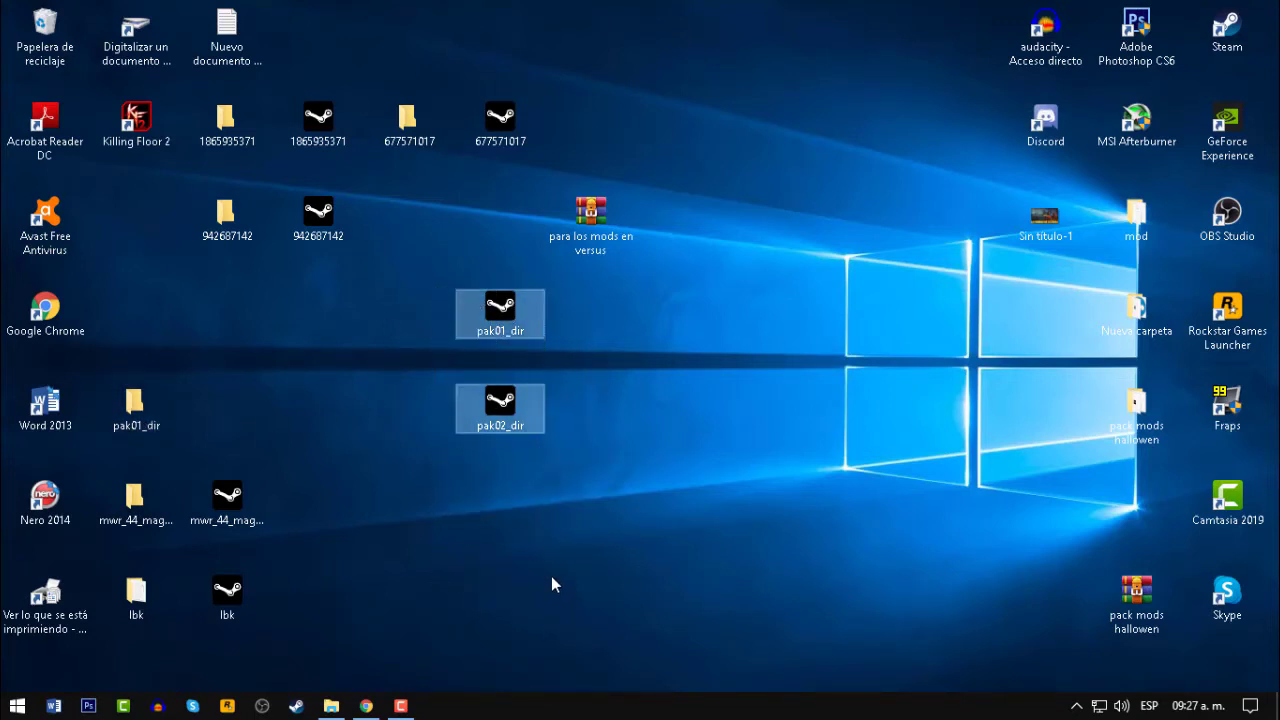
click(551, 576)
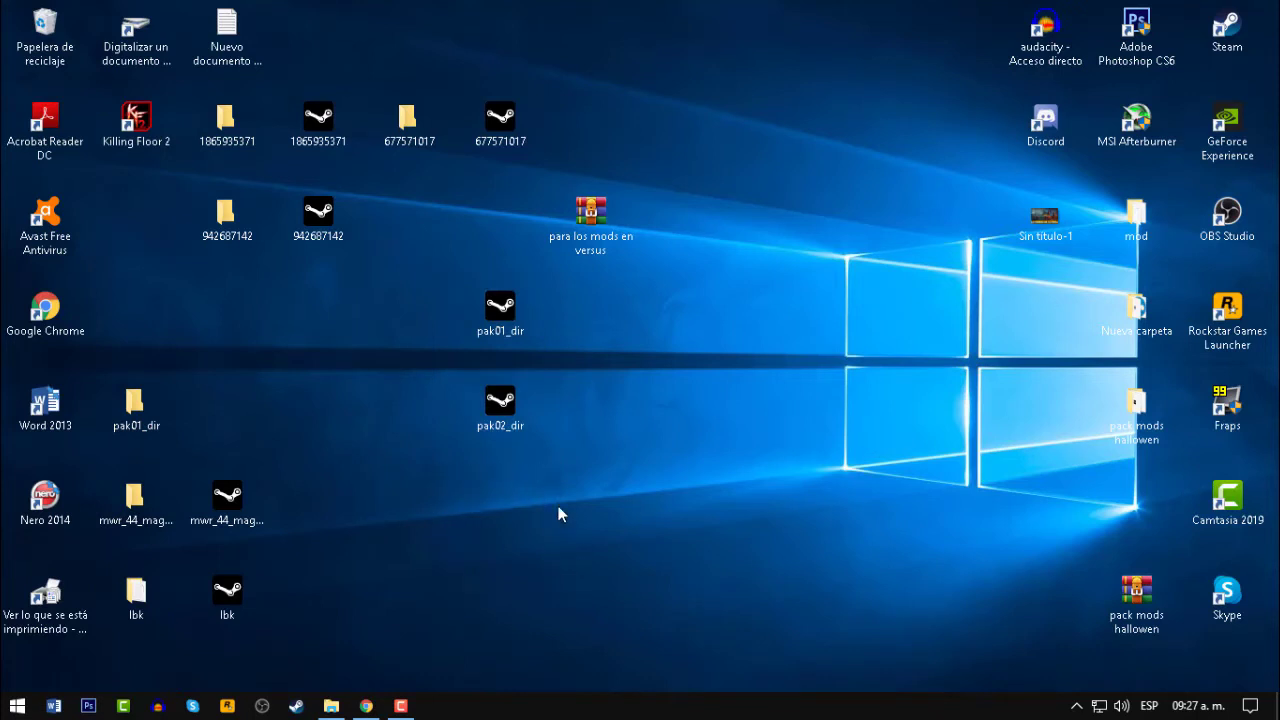
right_click(500, 335)
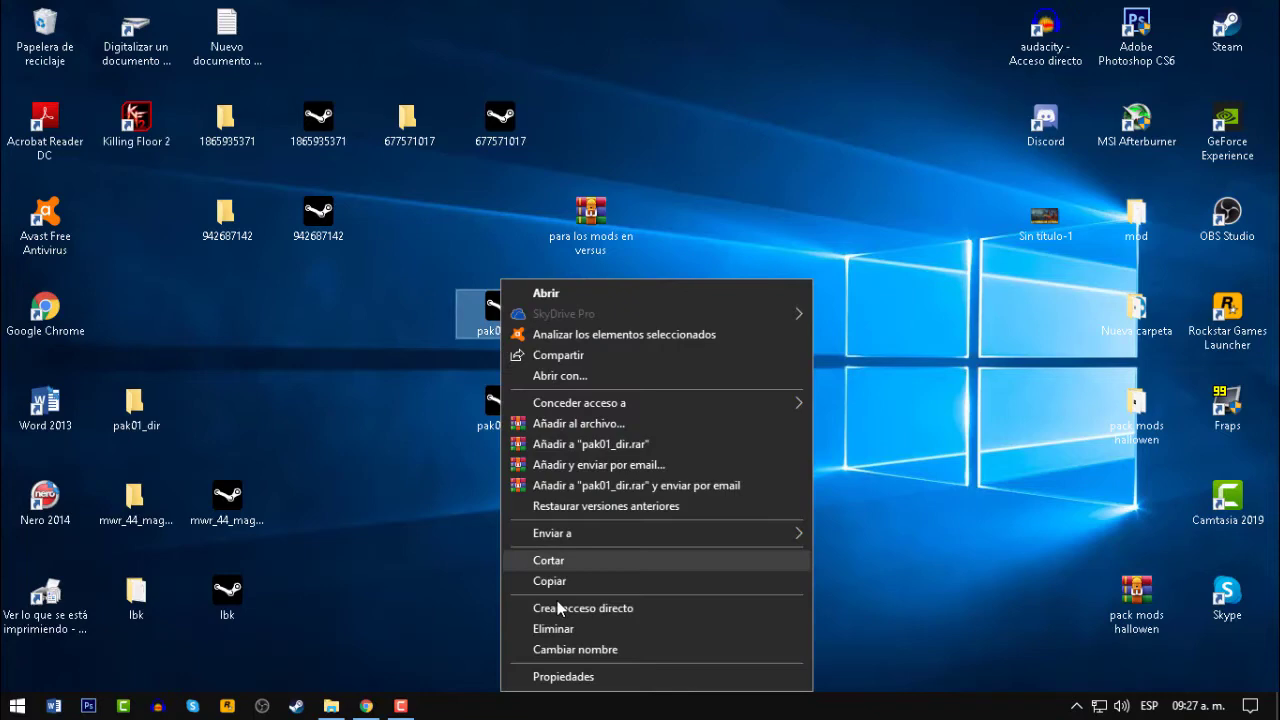
click(580, 677)
drag(619, 413, 681, 510)
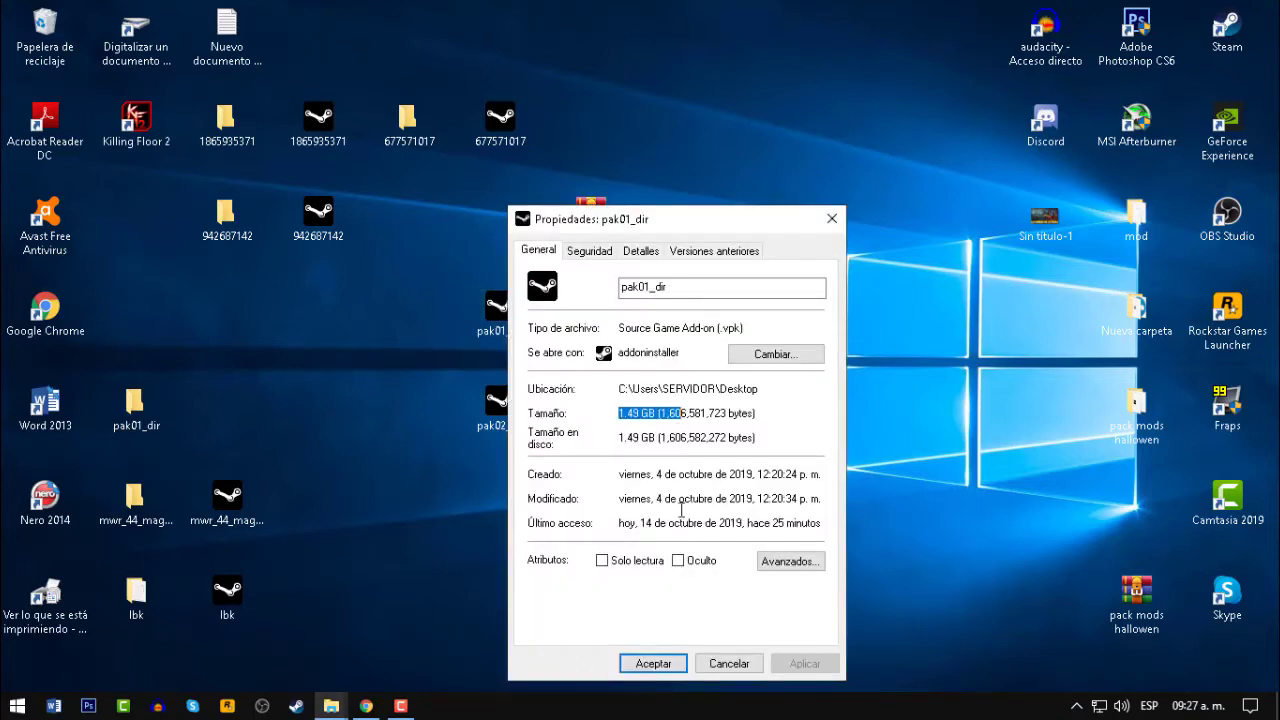
click(729, 663)
- Check the size of the pak02_dir mod file in its properties and close them
right_click(490, 434)
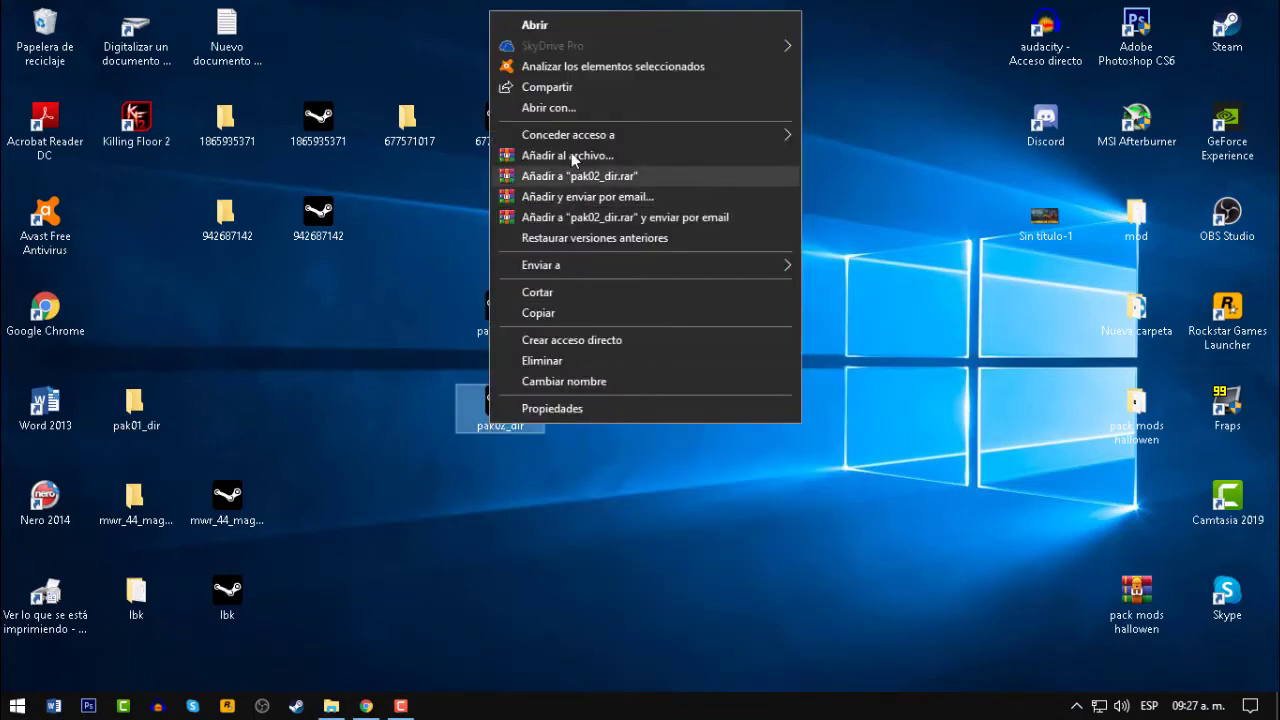
click(604, 406)
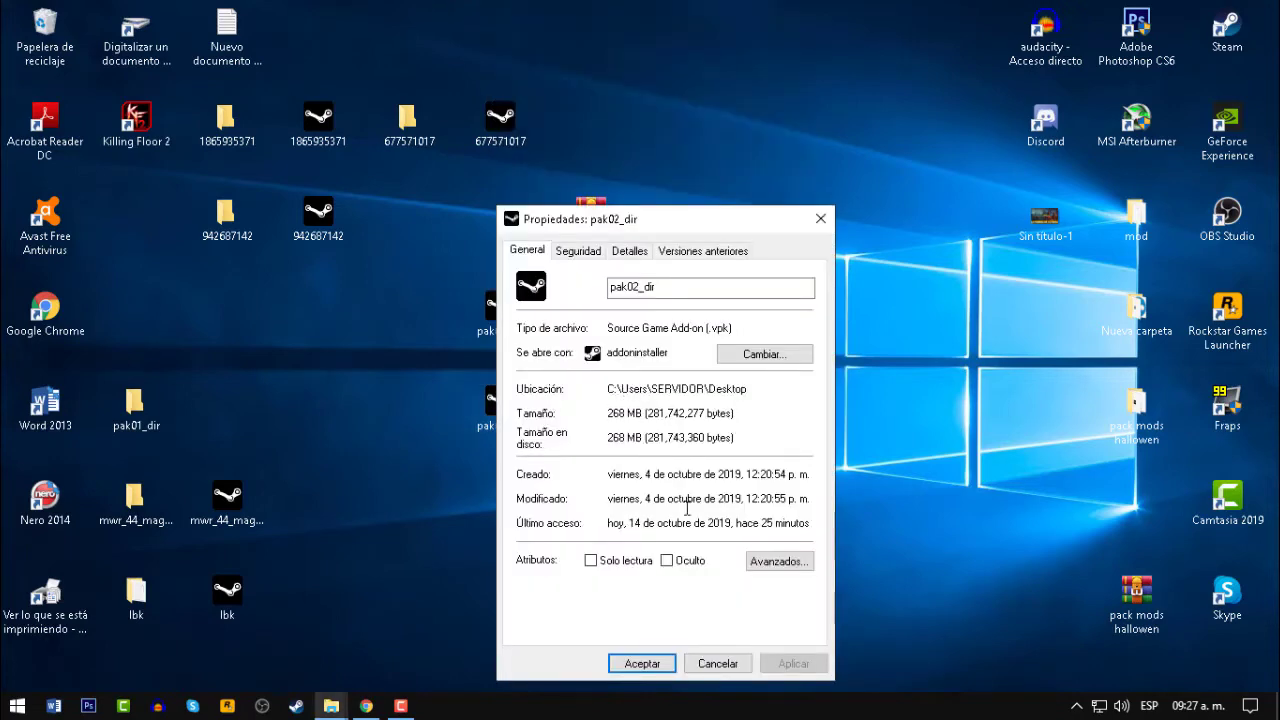
click(718, 663)
drag(614, 558, 1042, 322)
- Pack the desktop pak01_dir folder into a mod file with vpk from the bin folder, and place the file directly above the folder
click(333, 706)
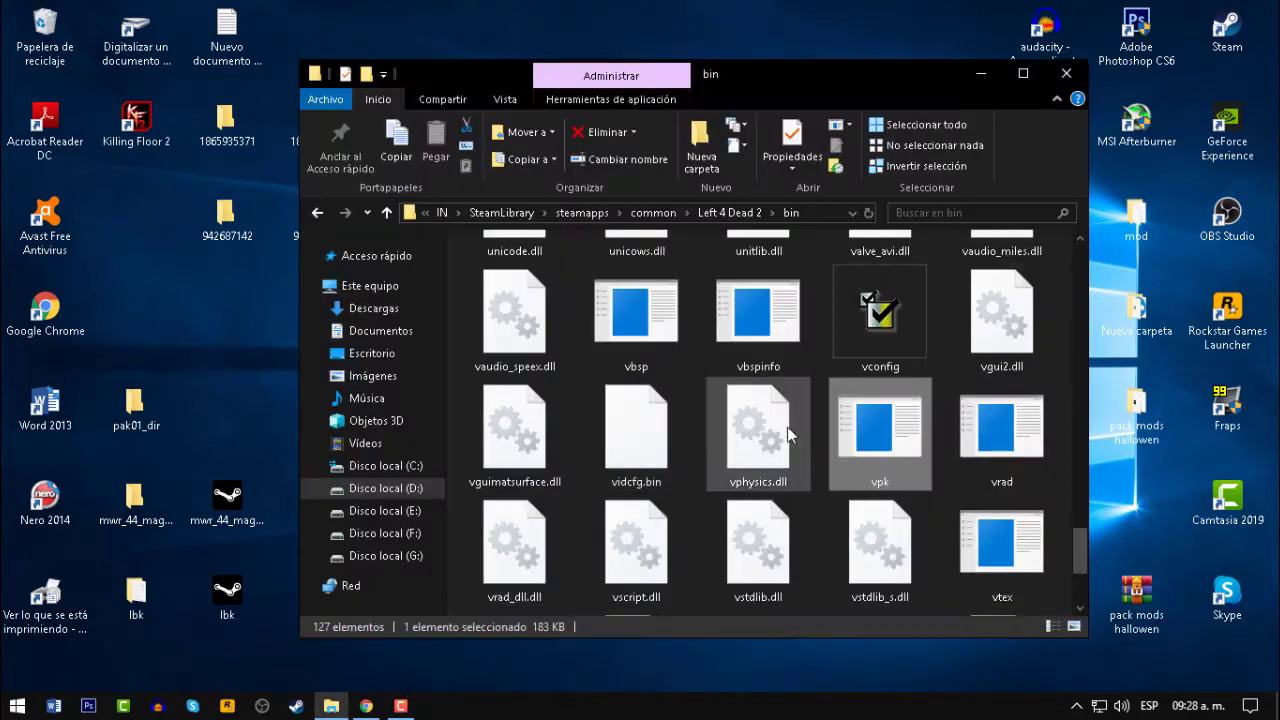
click(143, 425)
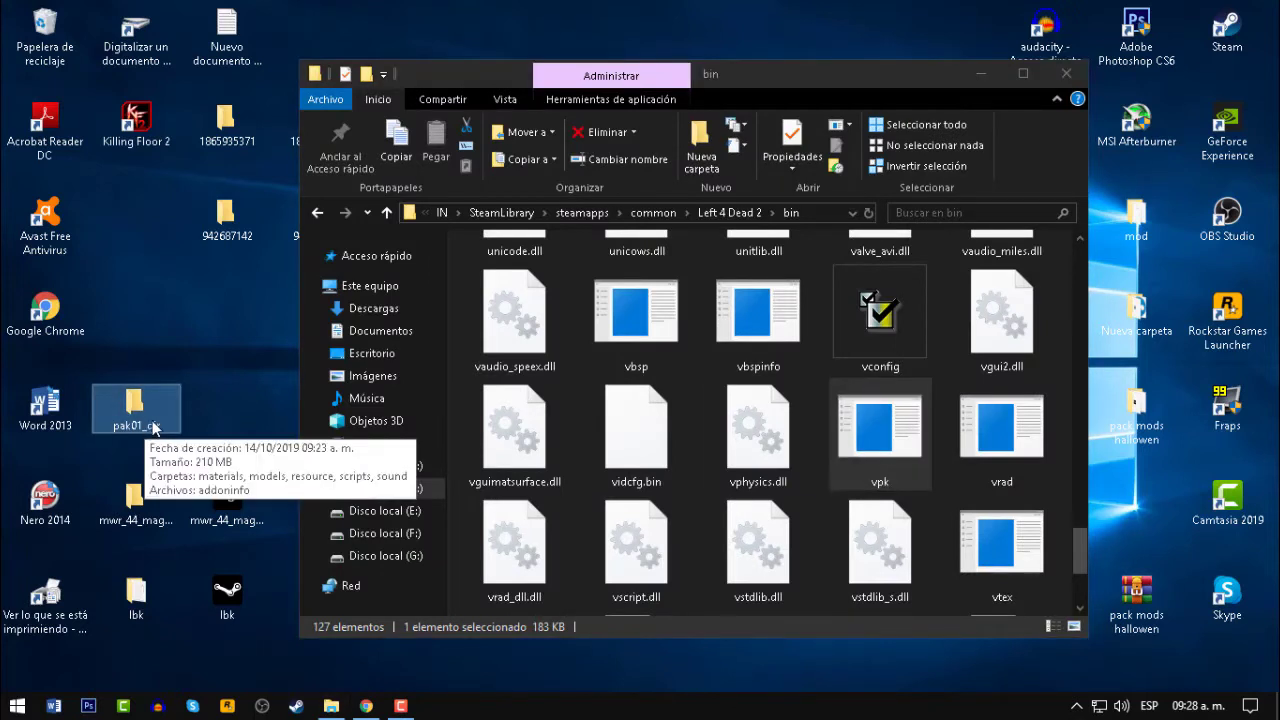
drag(146, 432, 896, 440)
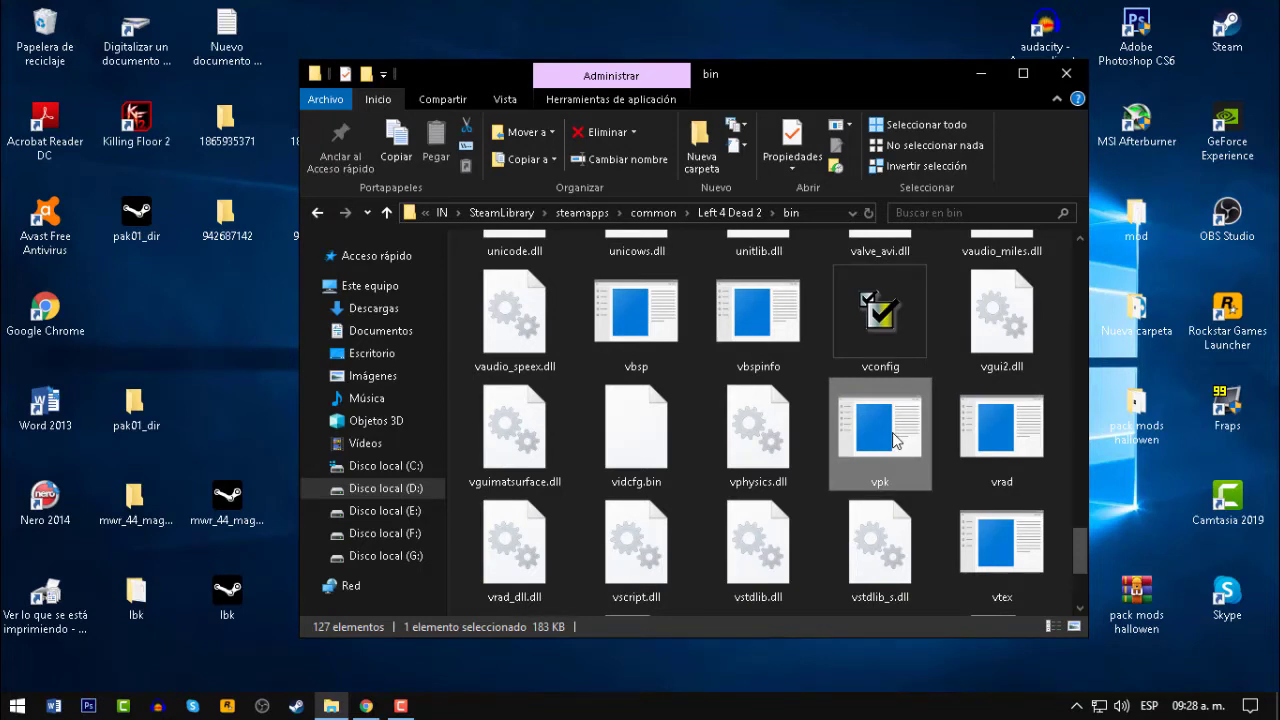
click(140, 238)
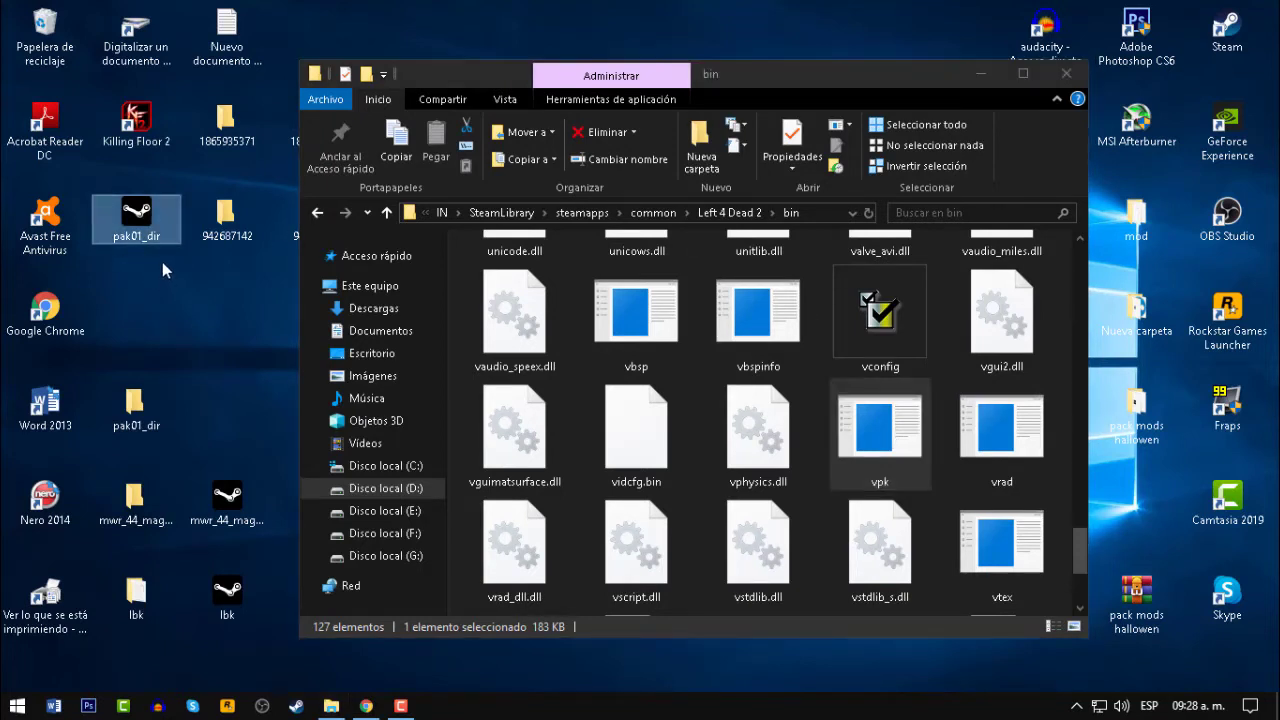
drag(132, 212, 200, 322)
- Go up from bin to the Left 4 Dead 2 folder and select its kendip folder
click(768, 120)
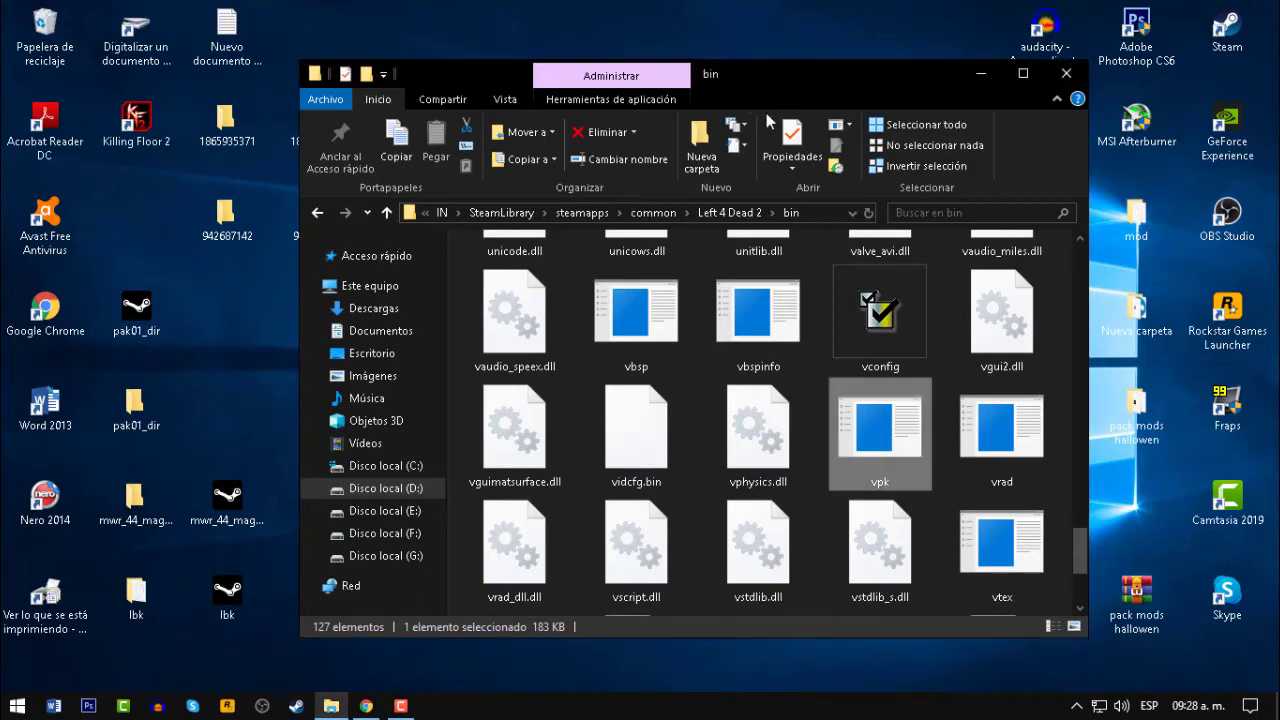
key(BackSpace)
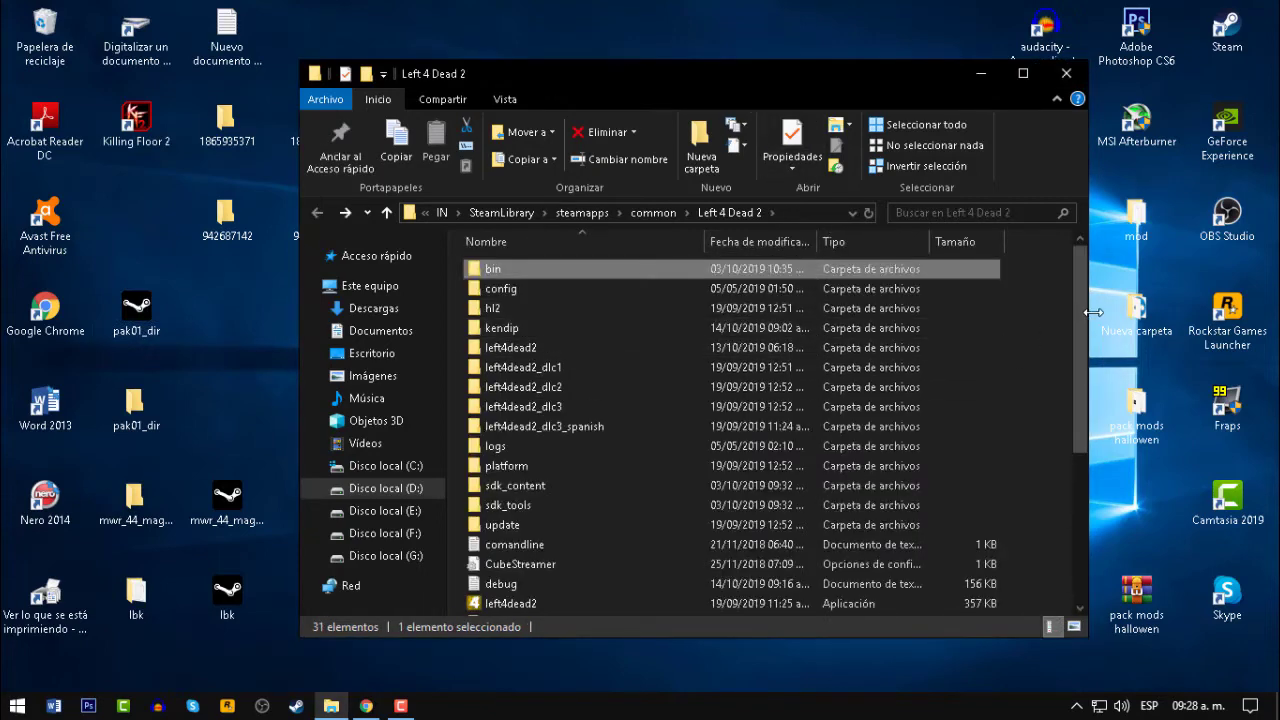
scroll(1070, 300, down, 1)
scroll(1068, 275, up, 1)
click(1062, 289)
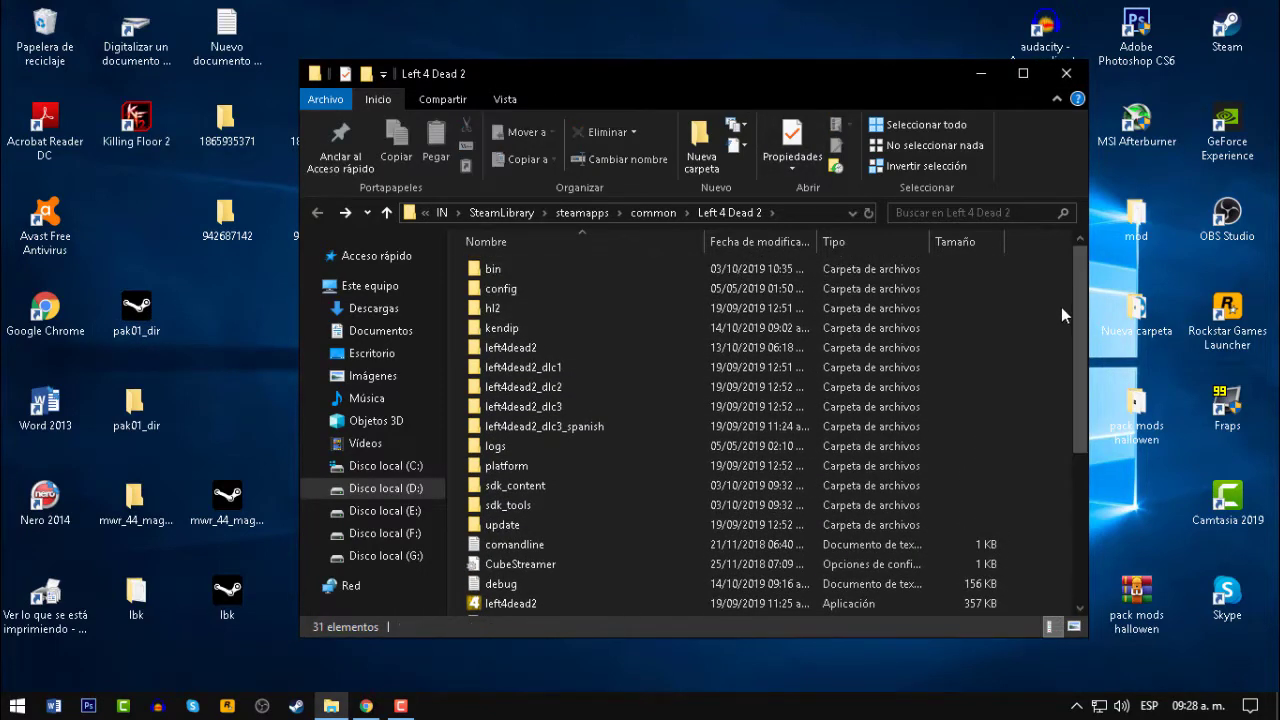
click(909, 330)
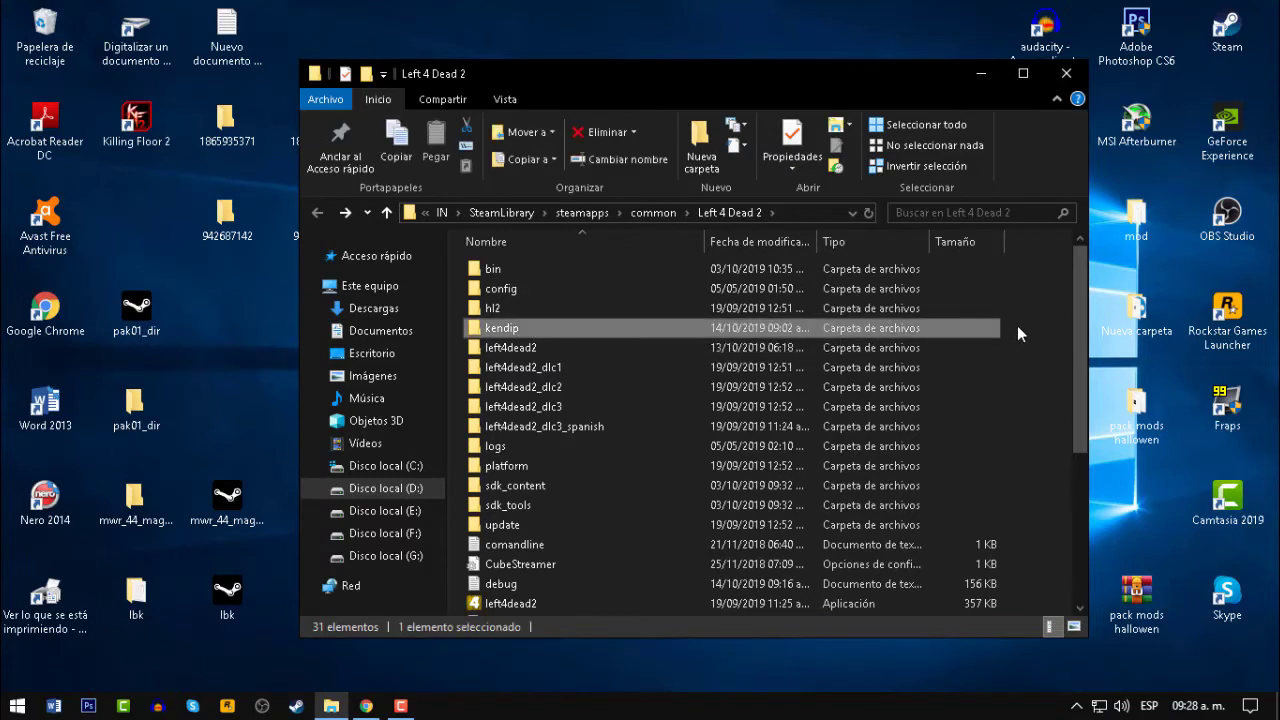
drag(1017, 333, 526, 335)
right_click(526, 335)
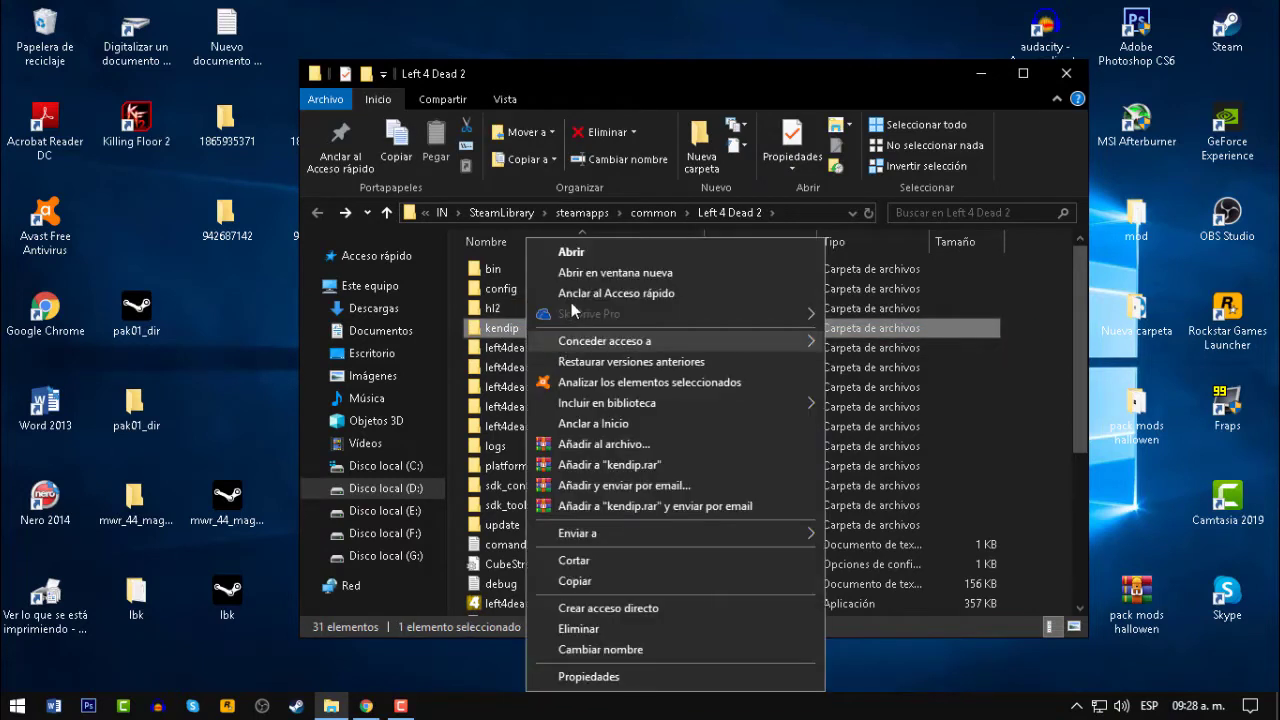
click(600, 272)
click(1140, 38)
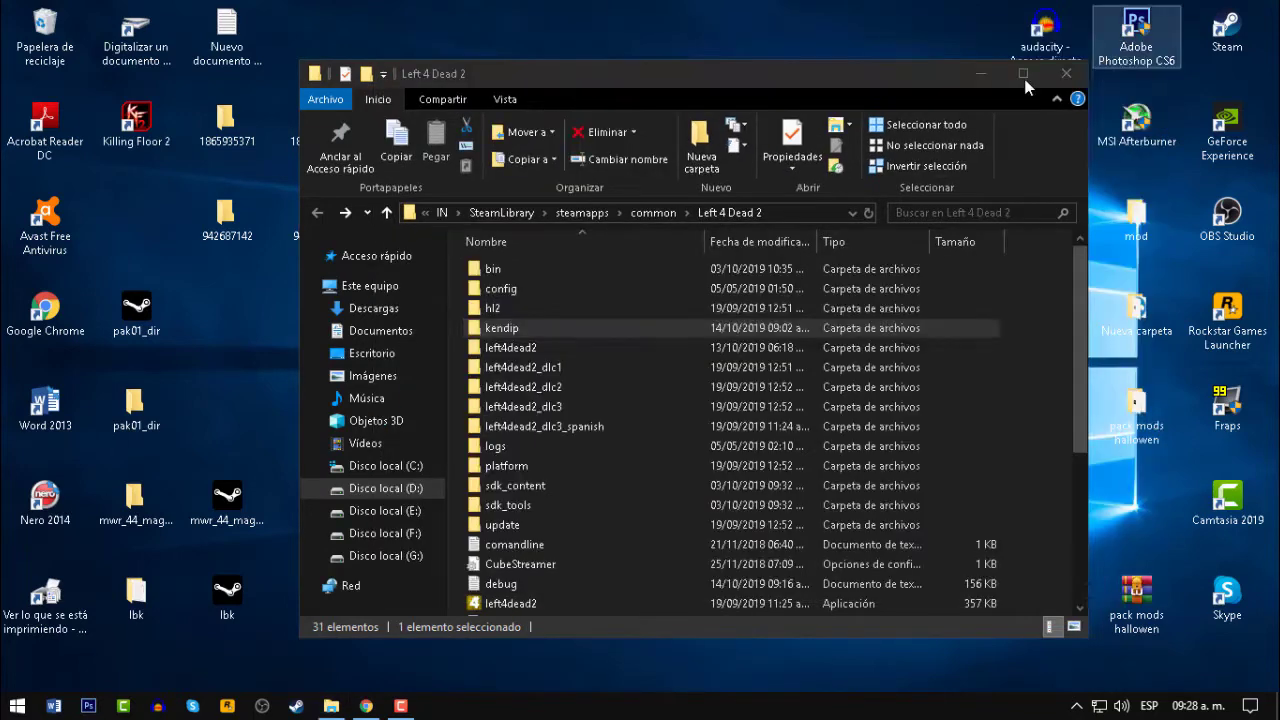
- Open the kendip folder and refresh its contents
double_click(541, 330)
right_click(756, 444)
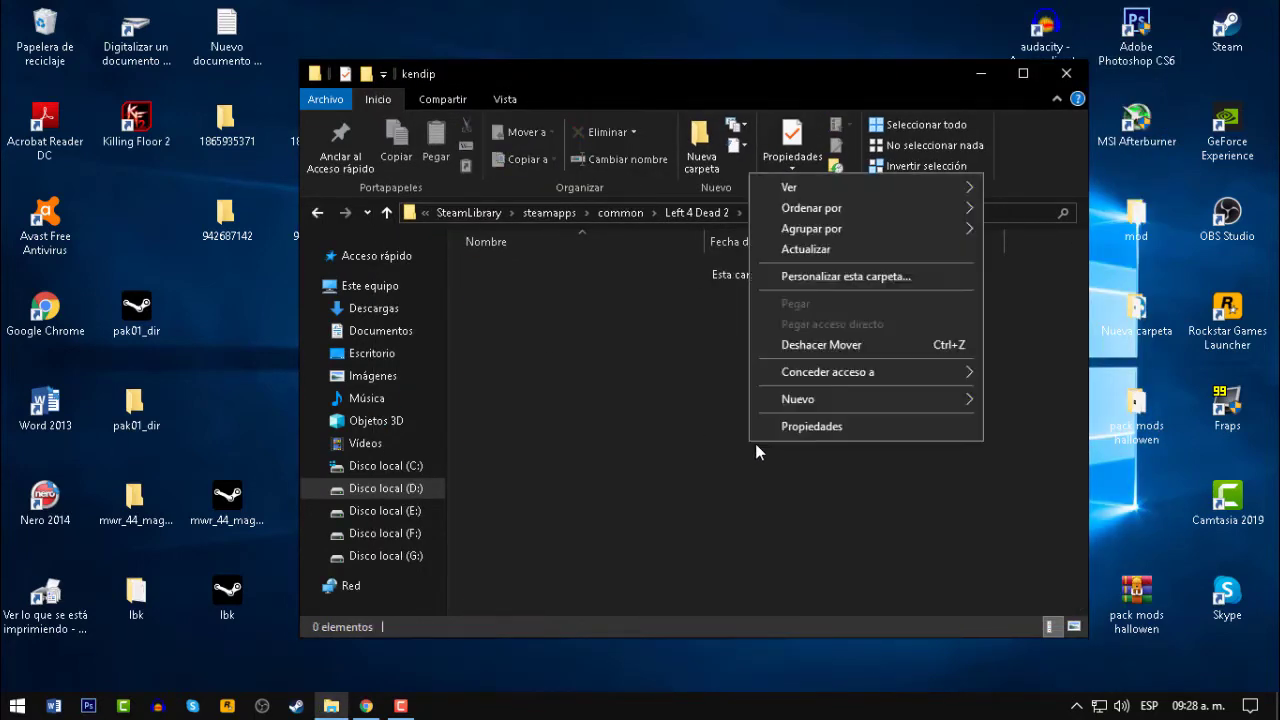
click(808, 252)
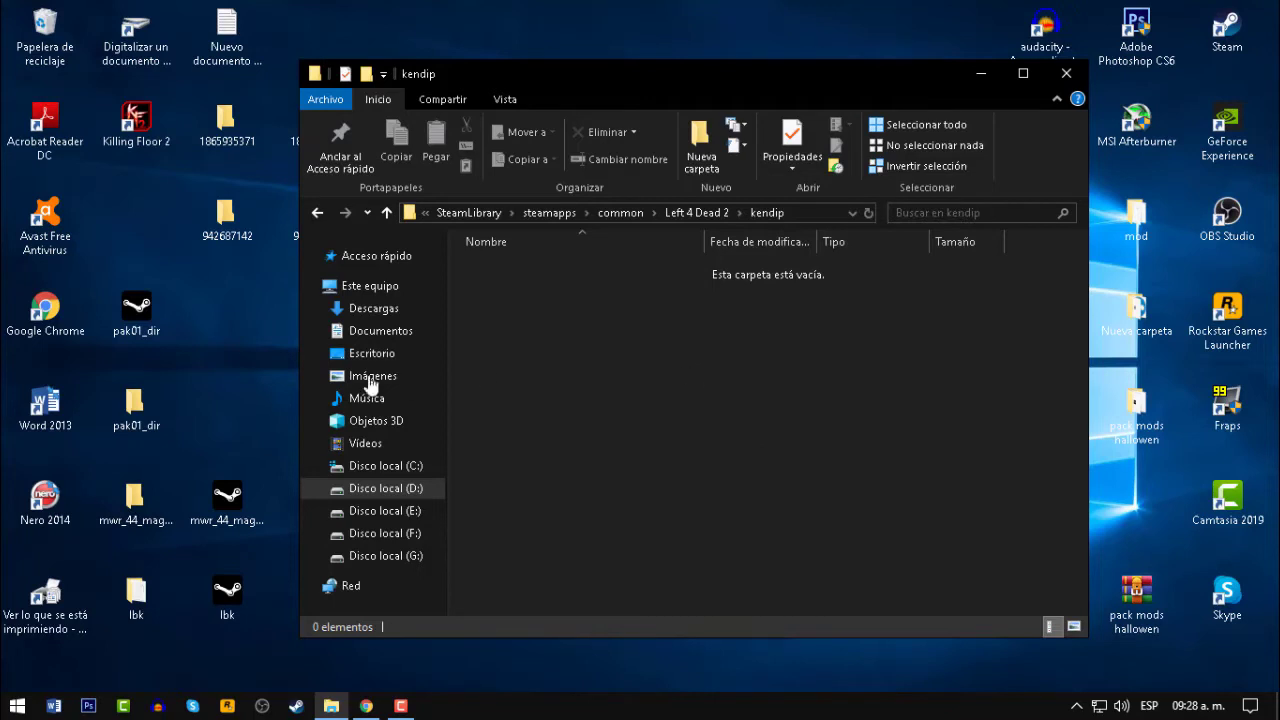
- Move the packed pak01_dir mod file from the desktop into the kendip folder
click(149, 304)
right_click(149, 304)
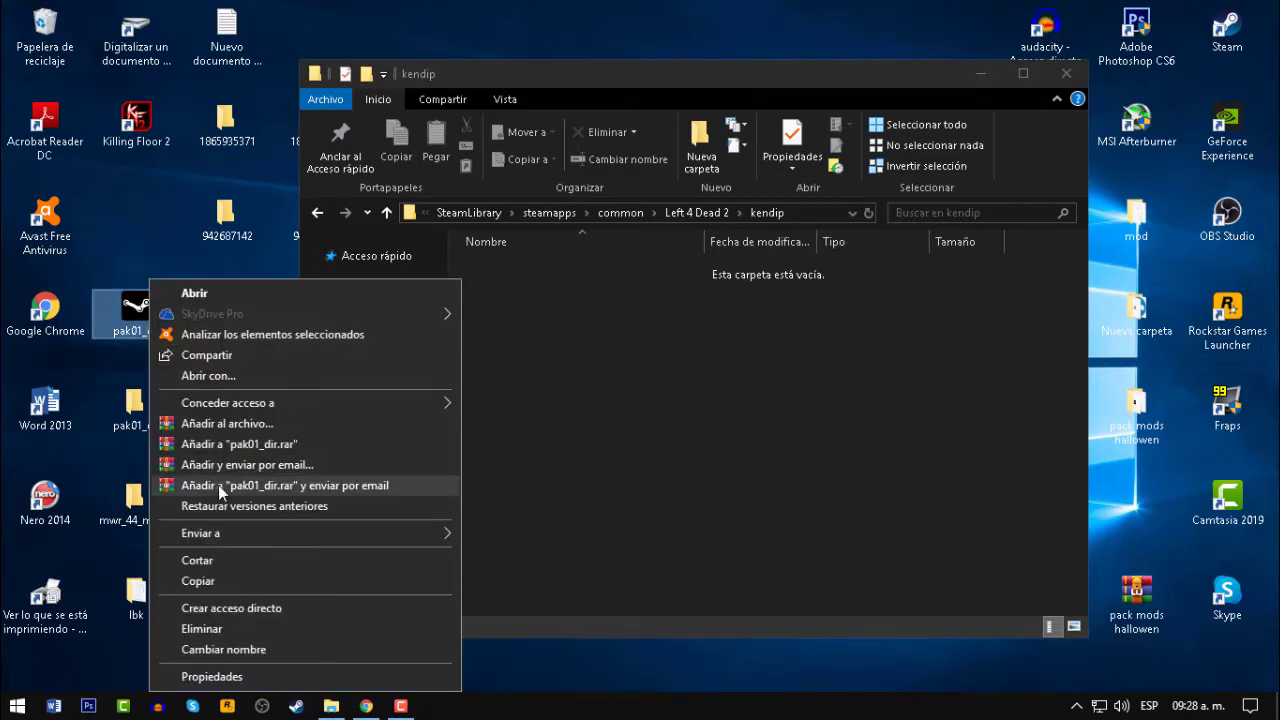
click(225, 562)
right_click(569, 370)
click(660, 497)
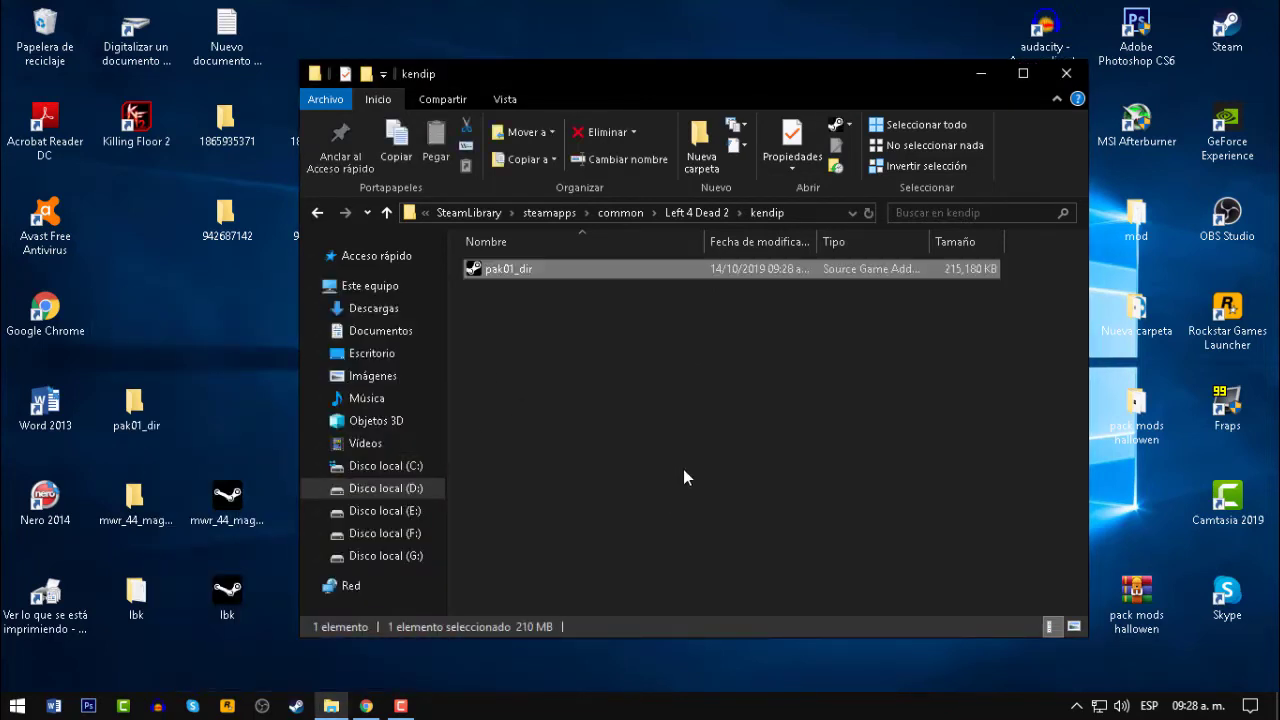
click(683, 469)
drag(757, 404, 740, 268)
click(634, 340)
click(522, 270)
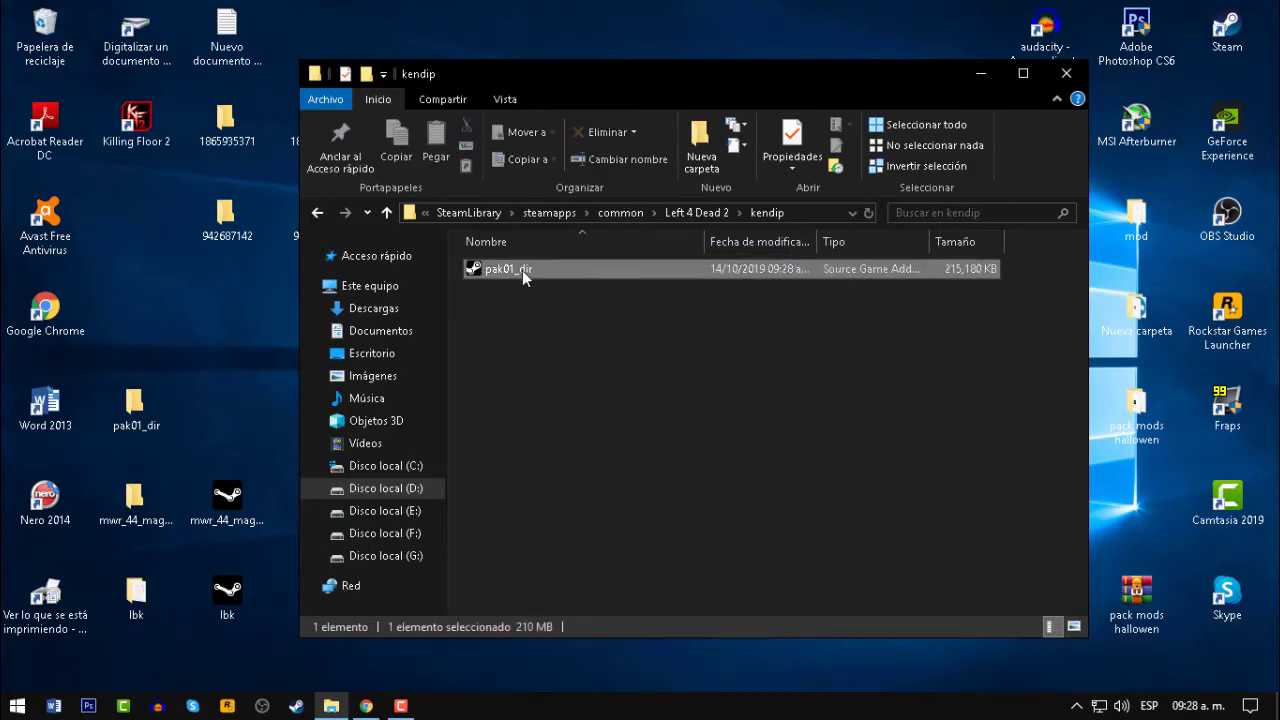
- Return to the Left 4 Dead 2 folder and minimise its window
click(322, 213)
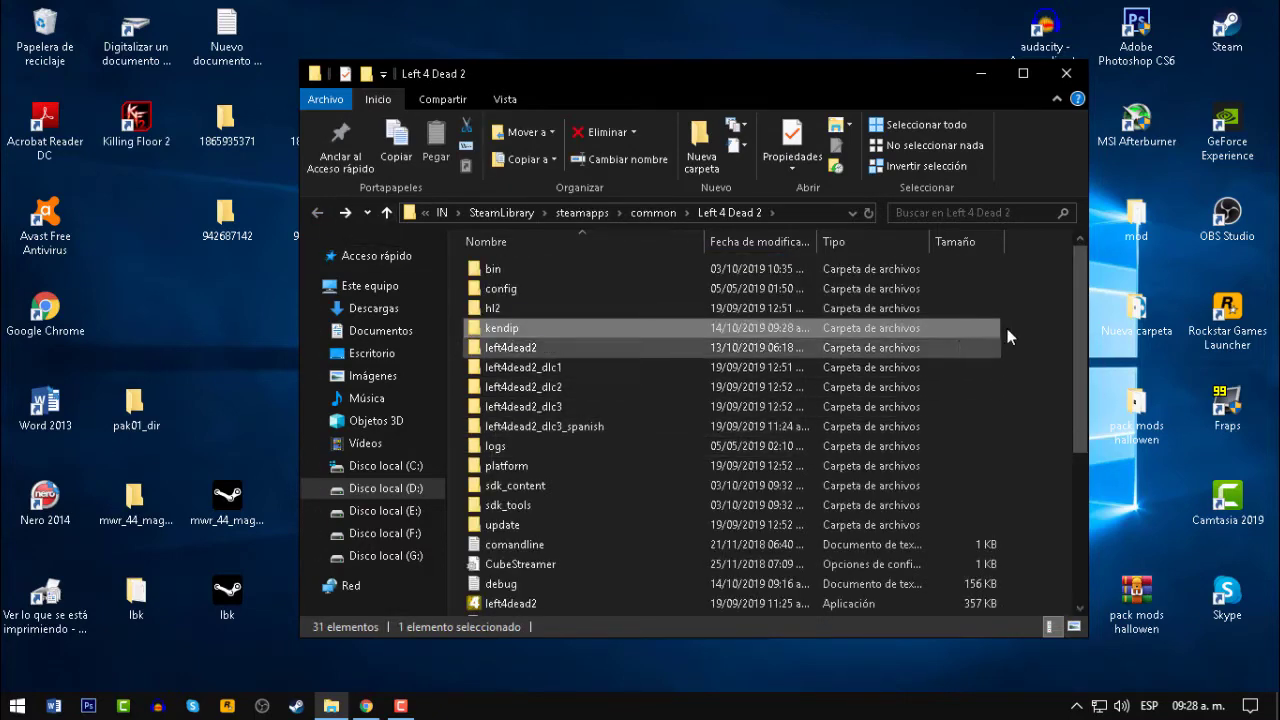
drag(1080, 358, 1100, 257)
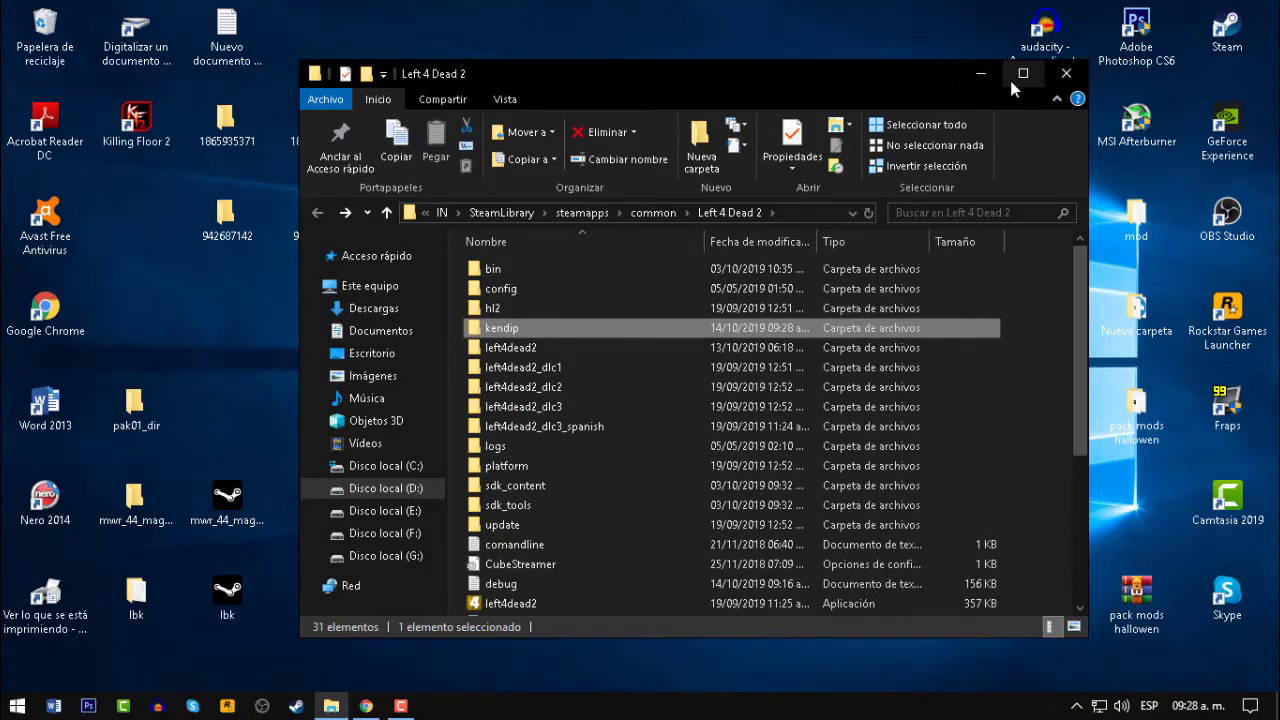
click(981, 73)
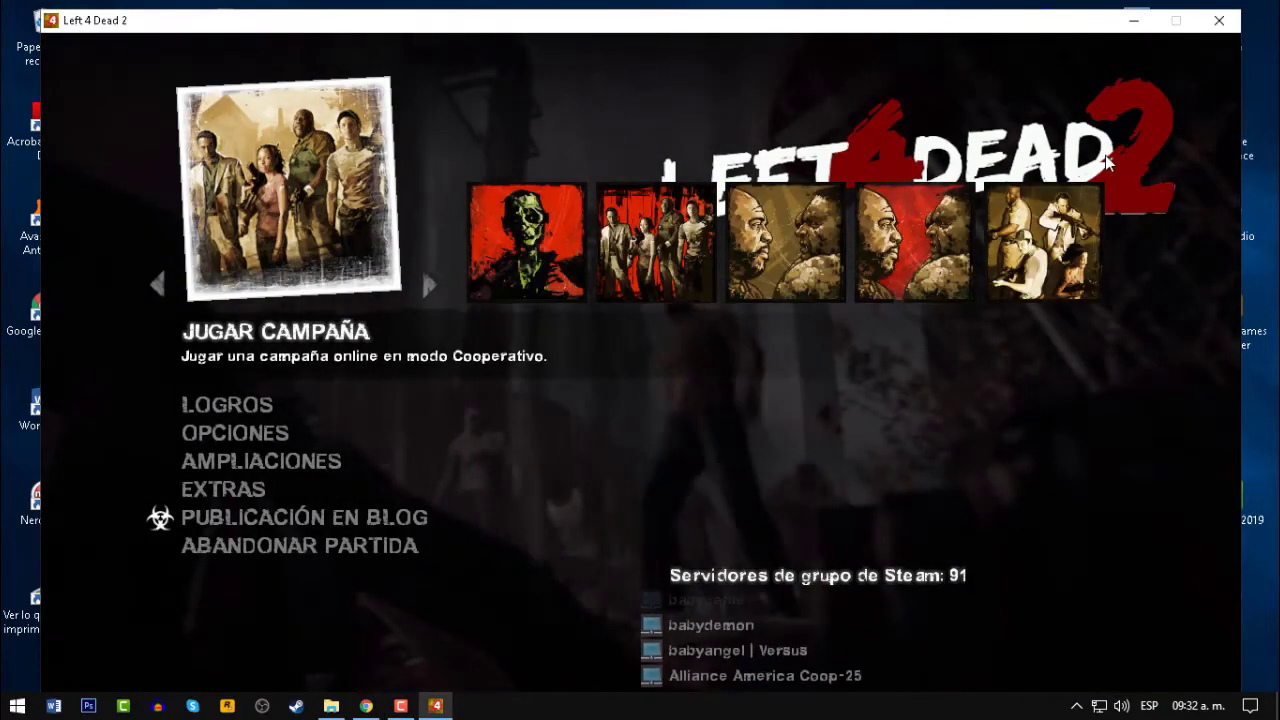
- In Left 4 Dead 2, review the Officer D.va and Fear HUD 2.0 add-ons and return to the main menu
click(335, 461)
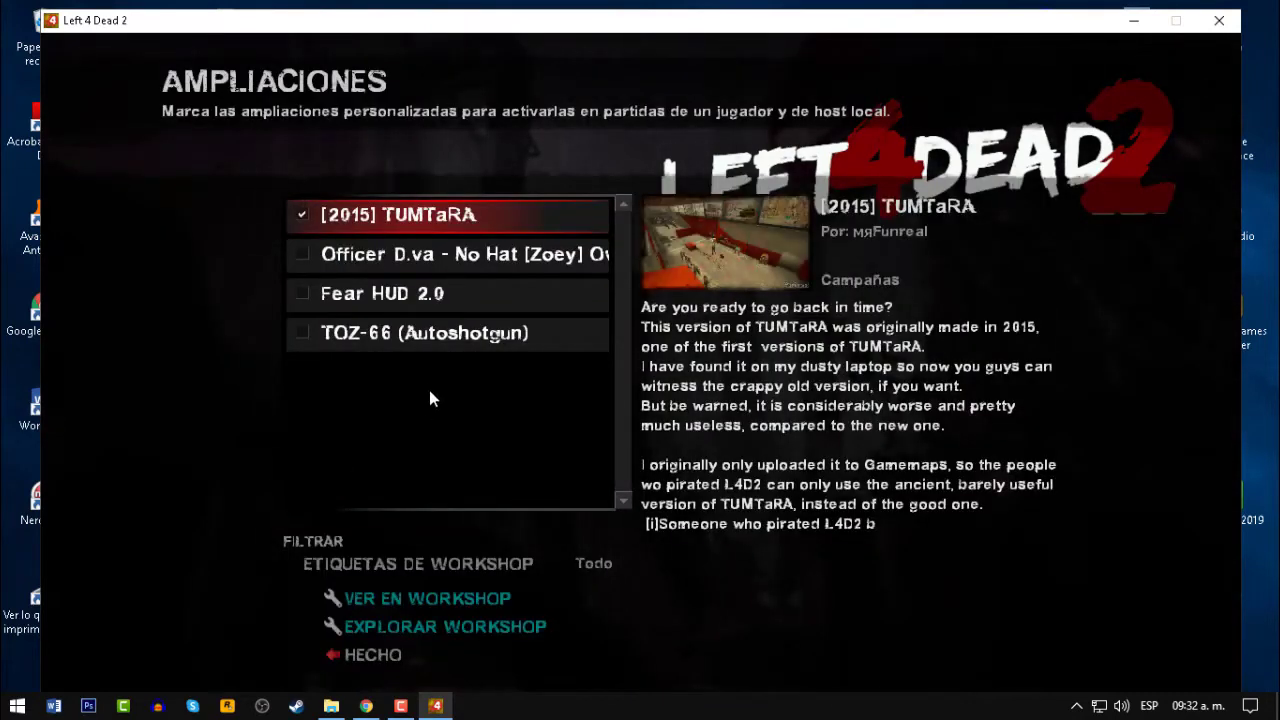
click(518, 255)
click(481, 296)
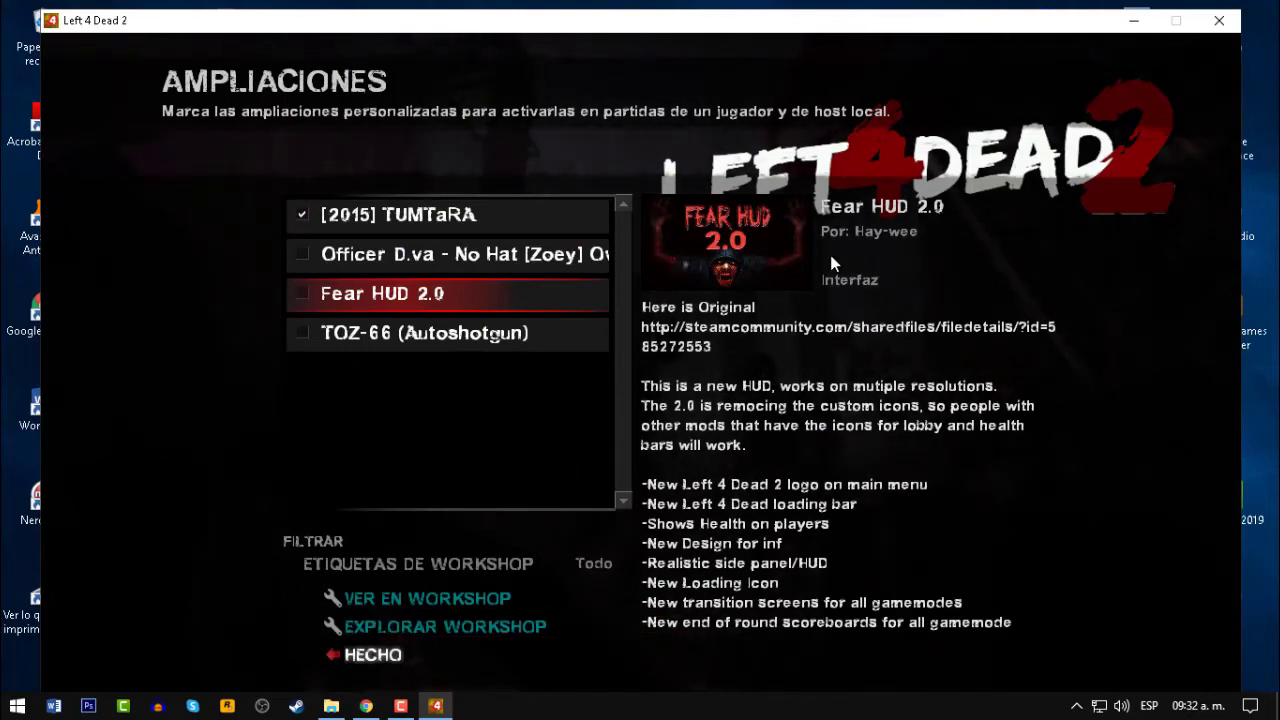
key(Escape)
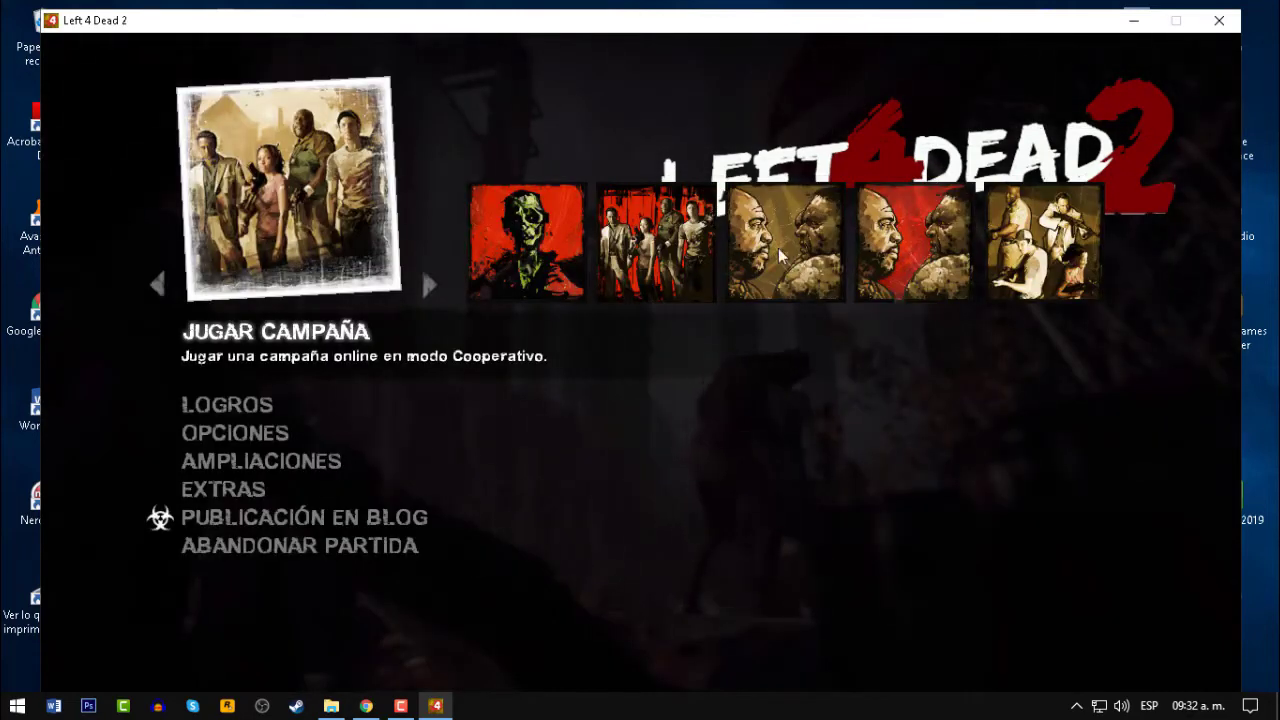
- Choose the Enfrentamiento mode, list its available online matches and enter the Toque de difuntos match
click(739, 270)
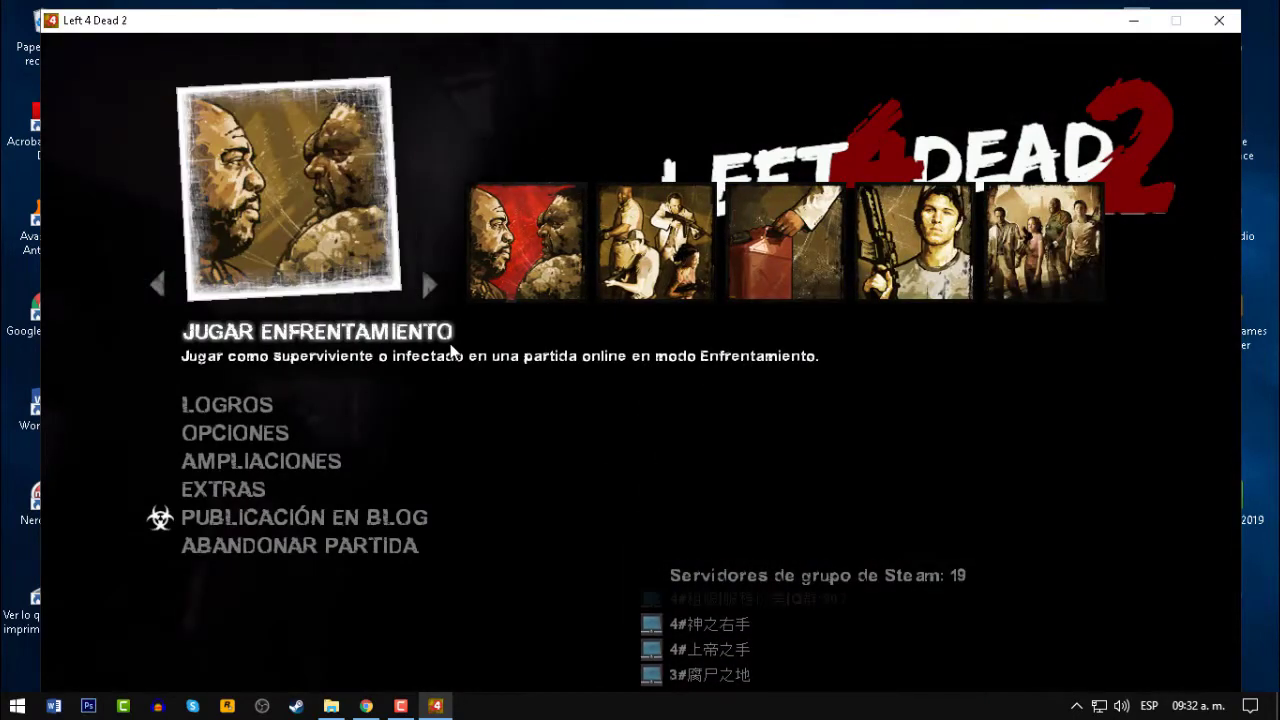
click(438, 331)
click(522, 351)
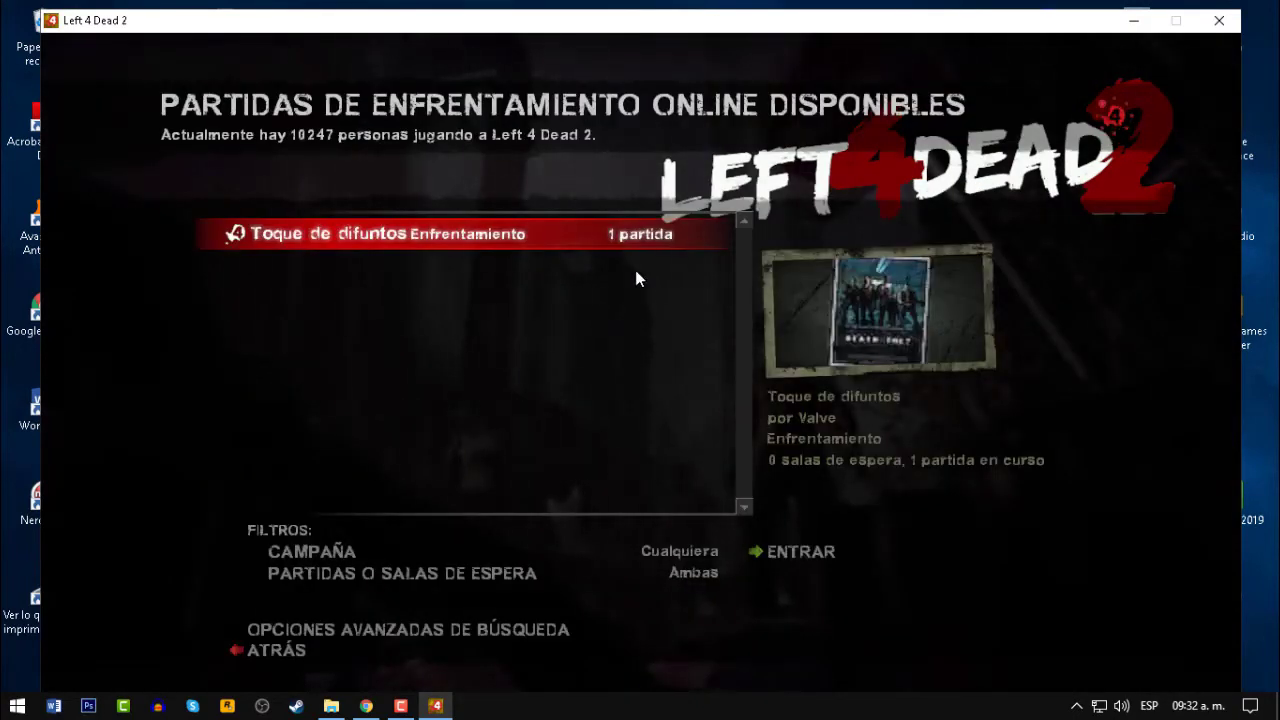
click(809, 557)
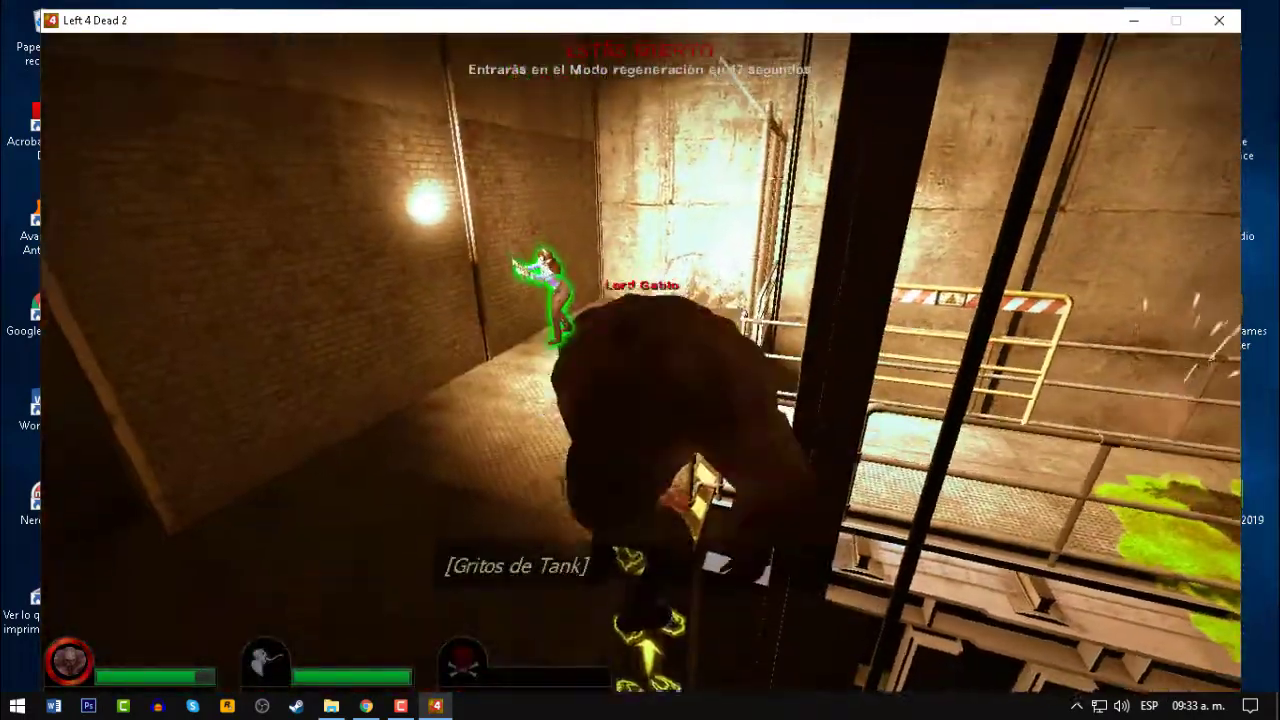
- Check the scoreboard of the running Enfrentamiento match
key(Tab)
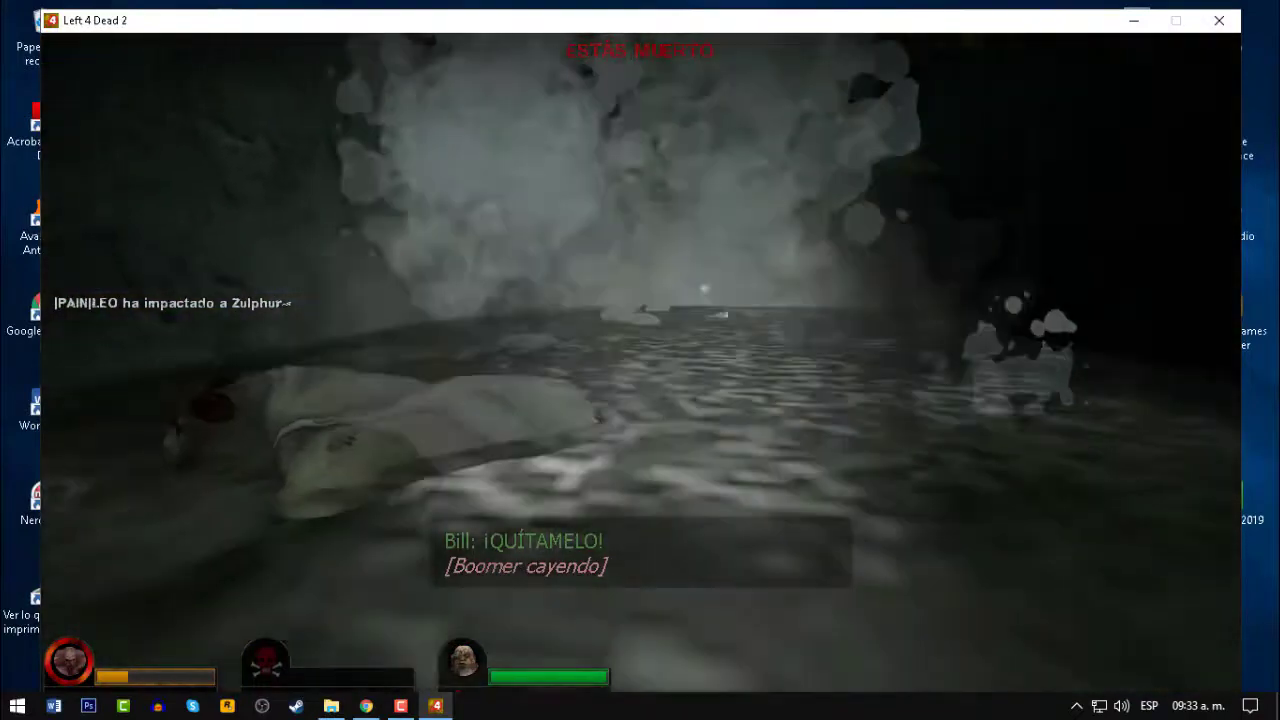
key(Tab)
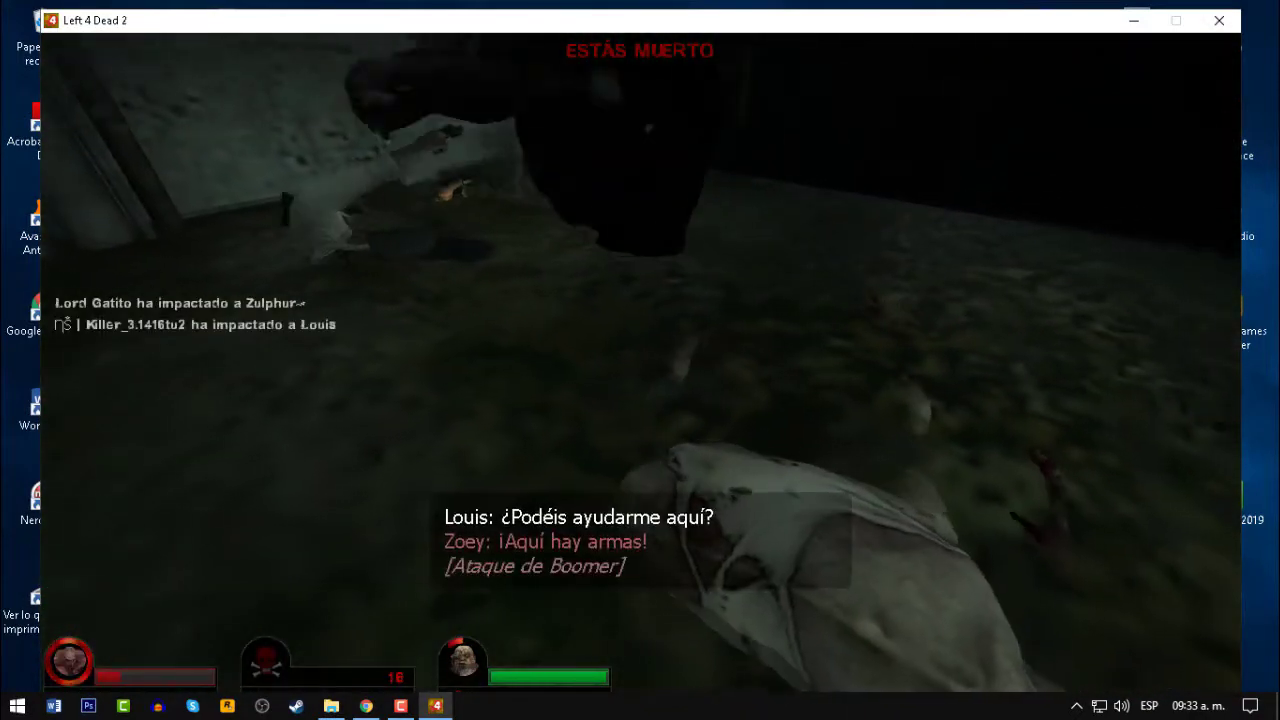
key(Tab)
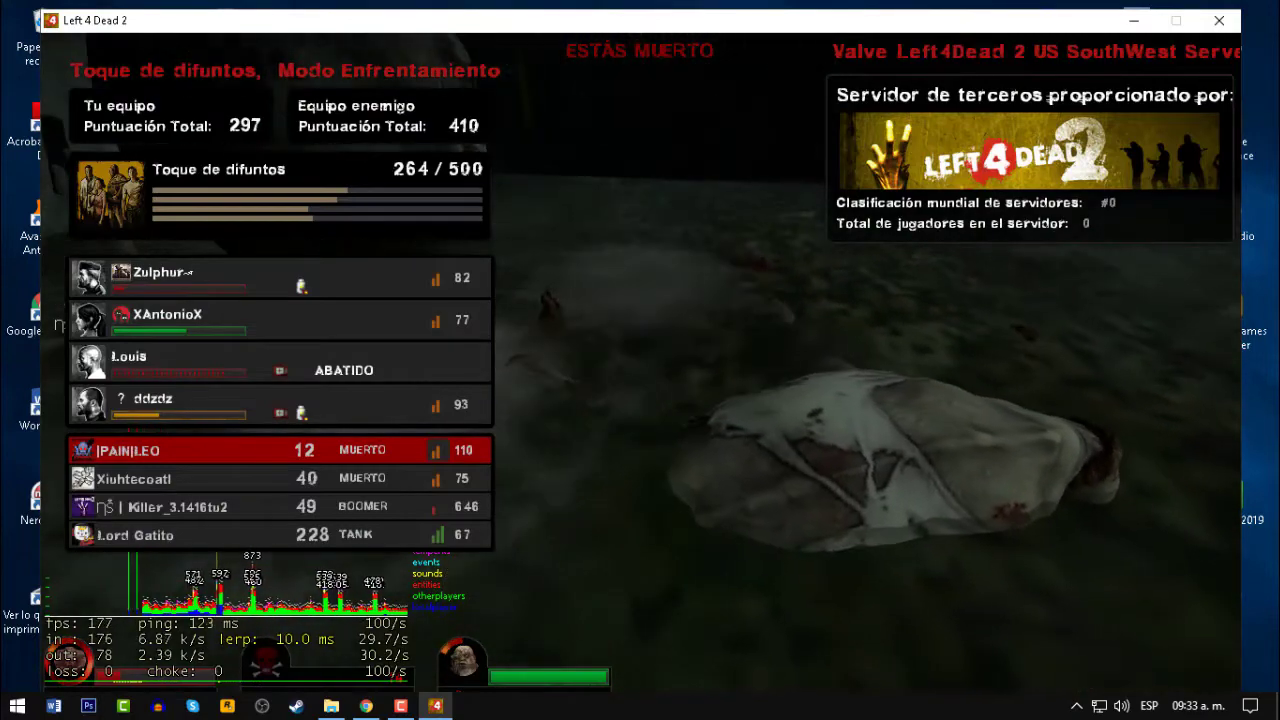